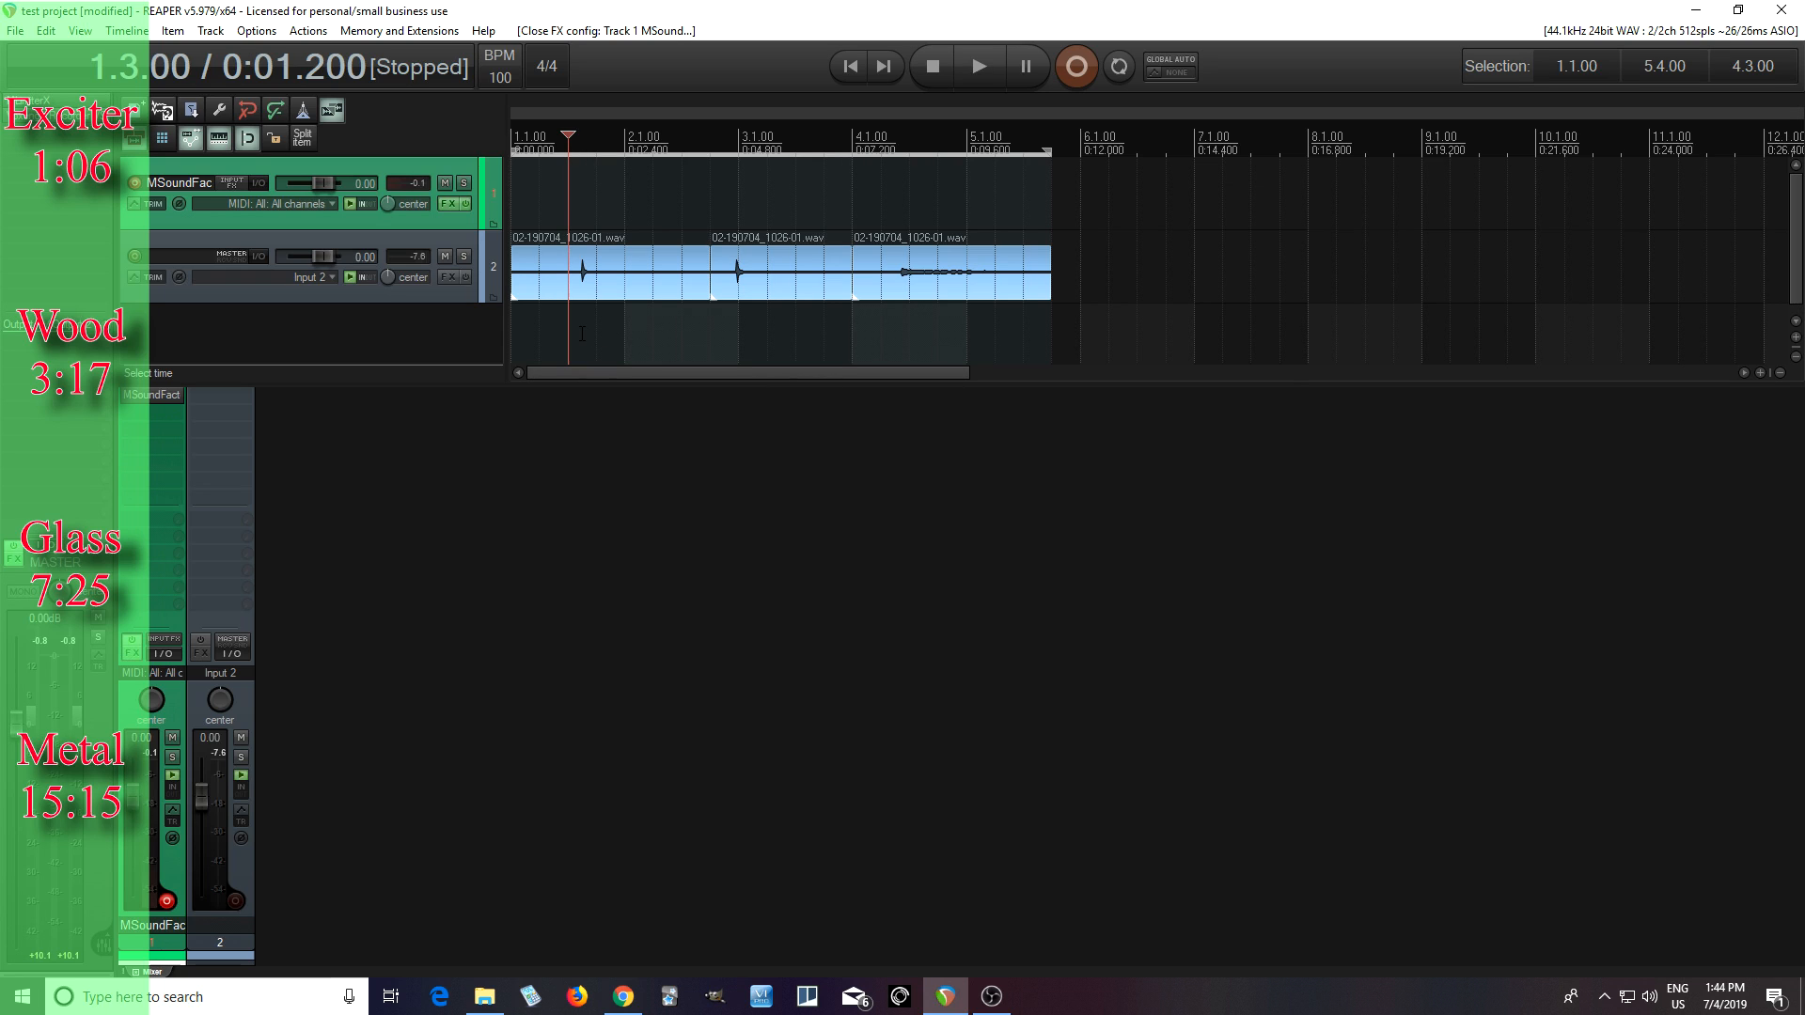
# Play back each of the three recorded audio clips on track 2 in turn
pyautogui.click(982, 66)
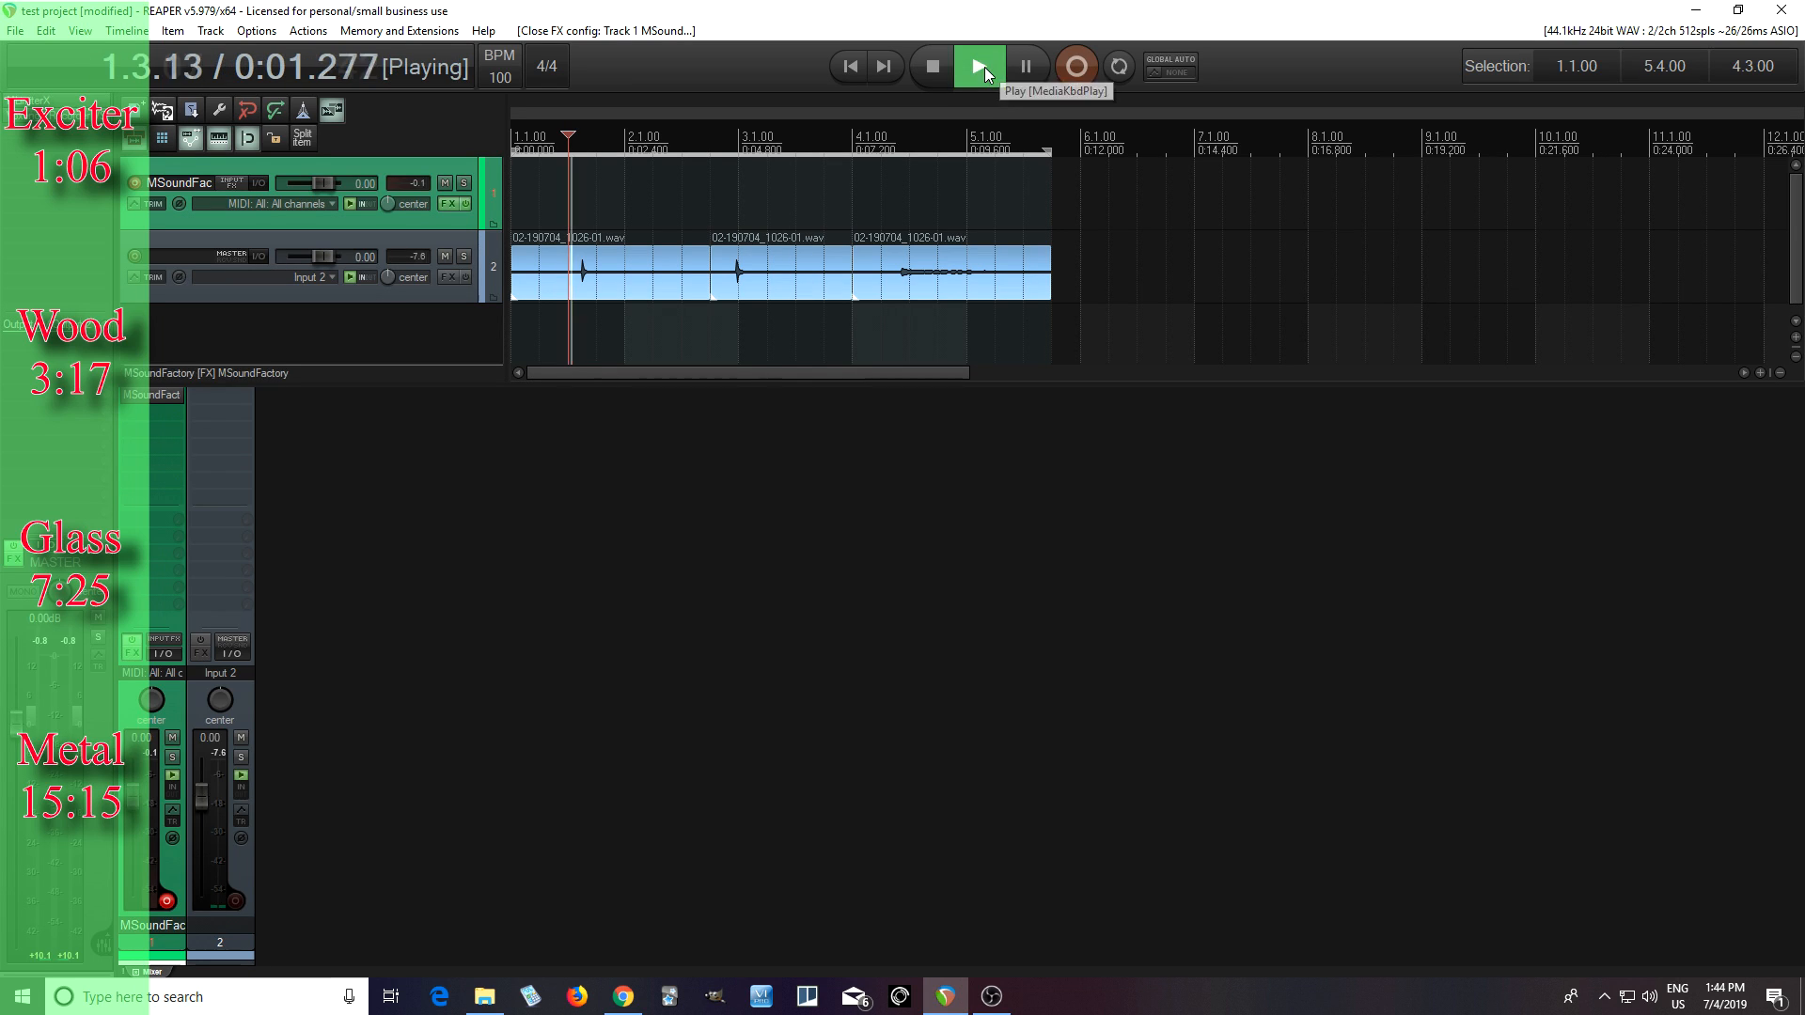
pyautogui.click(938, 64)
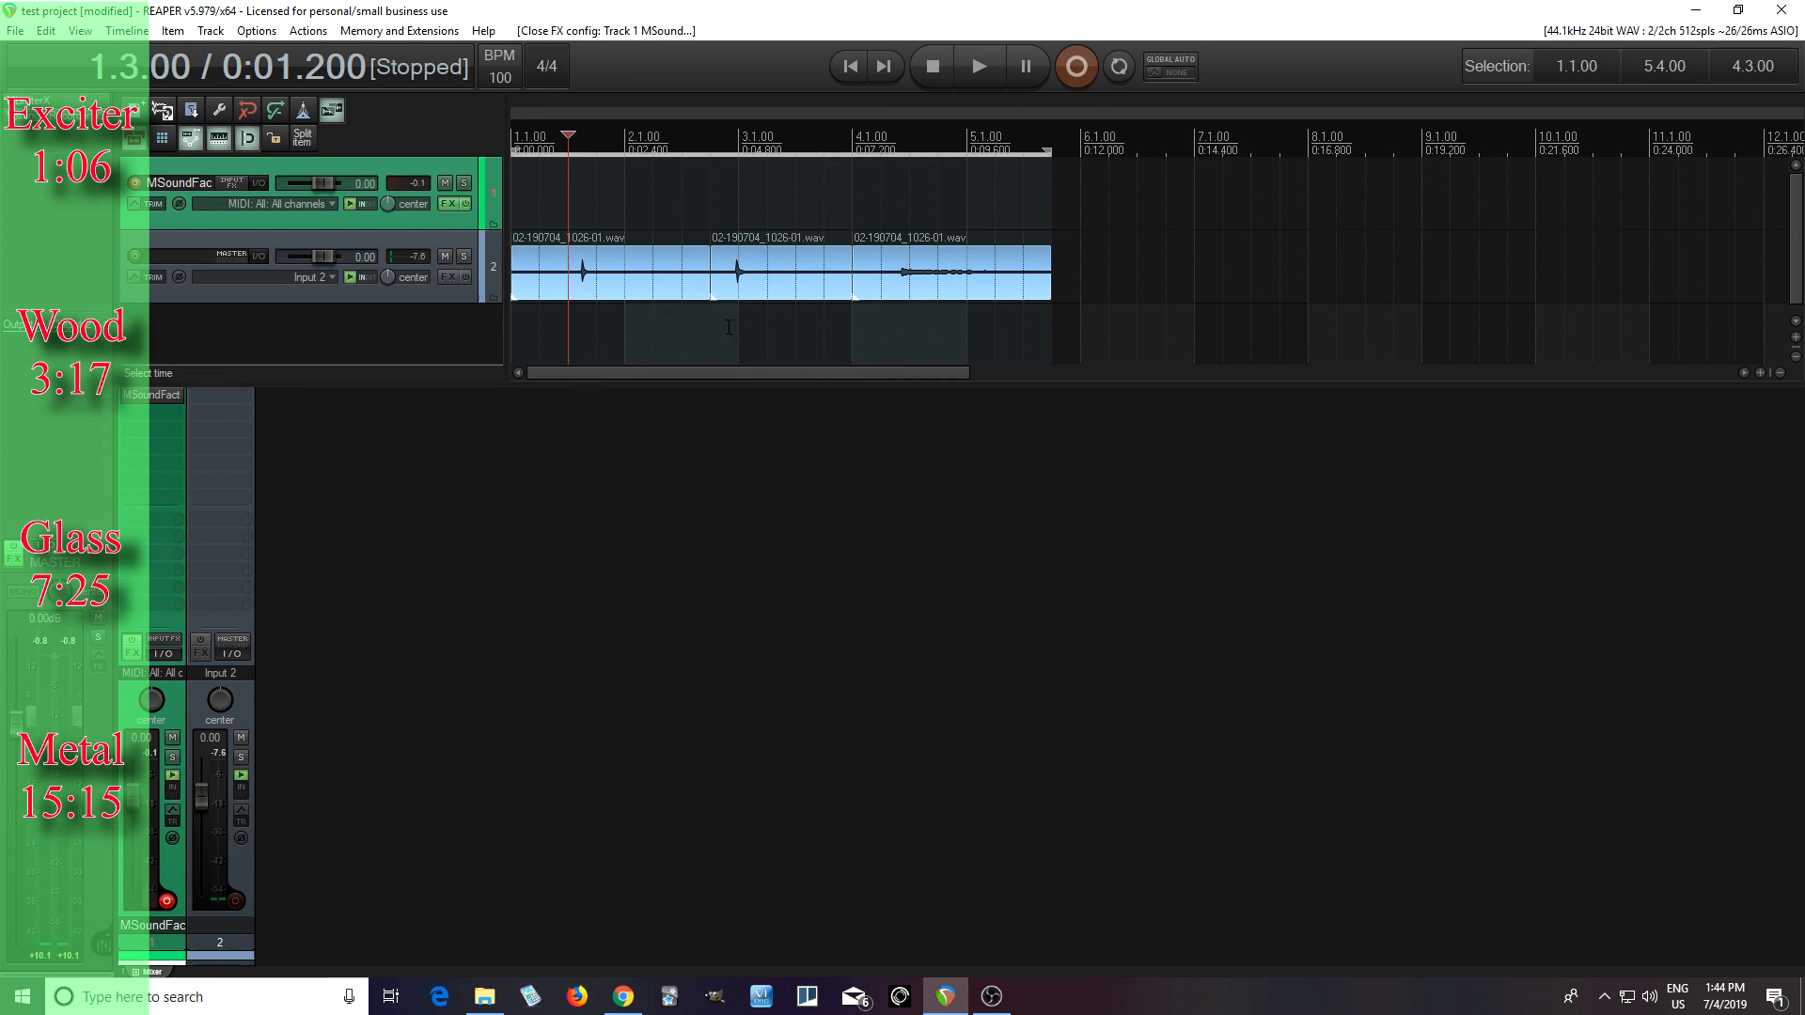
pyautogui.click(725, 325)
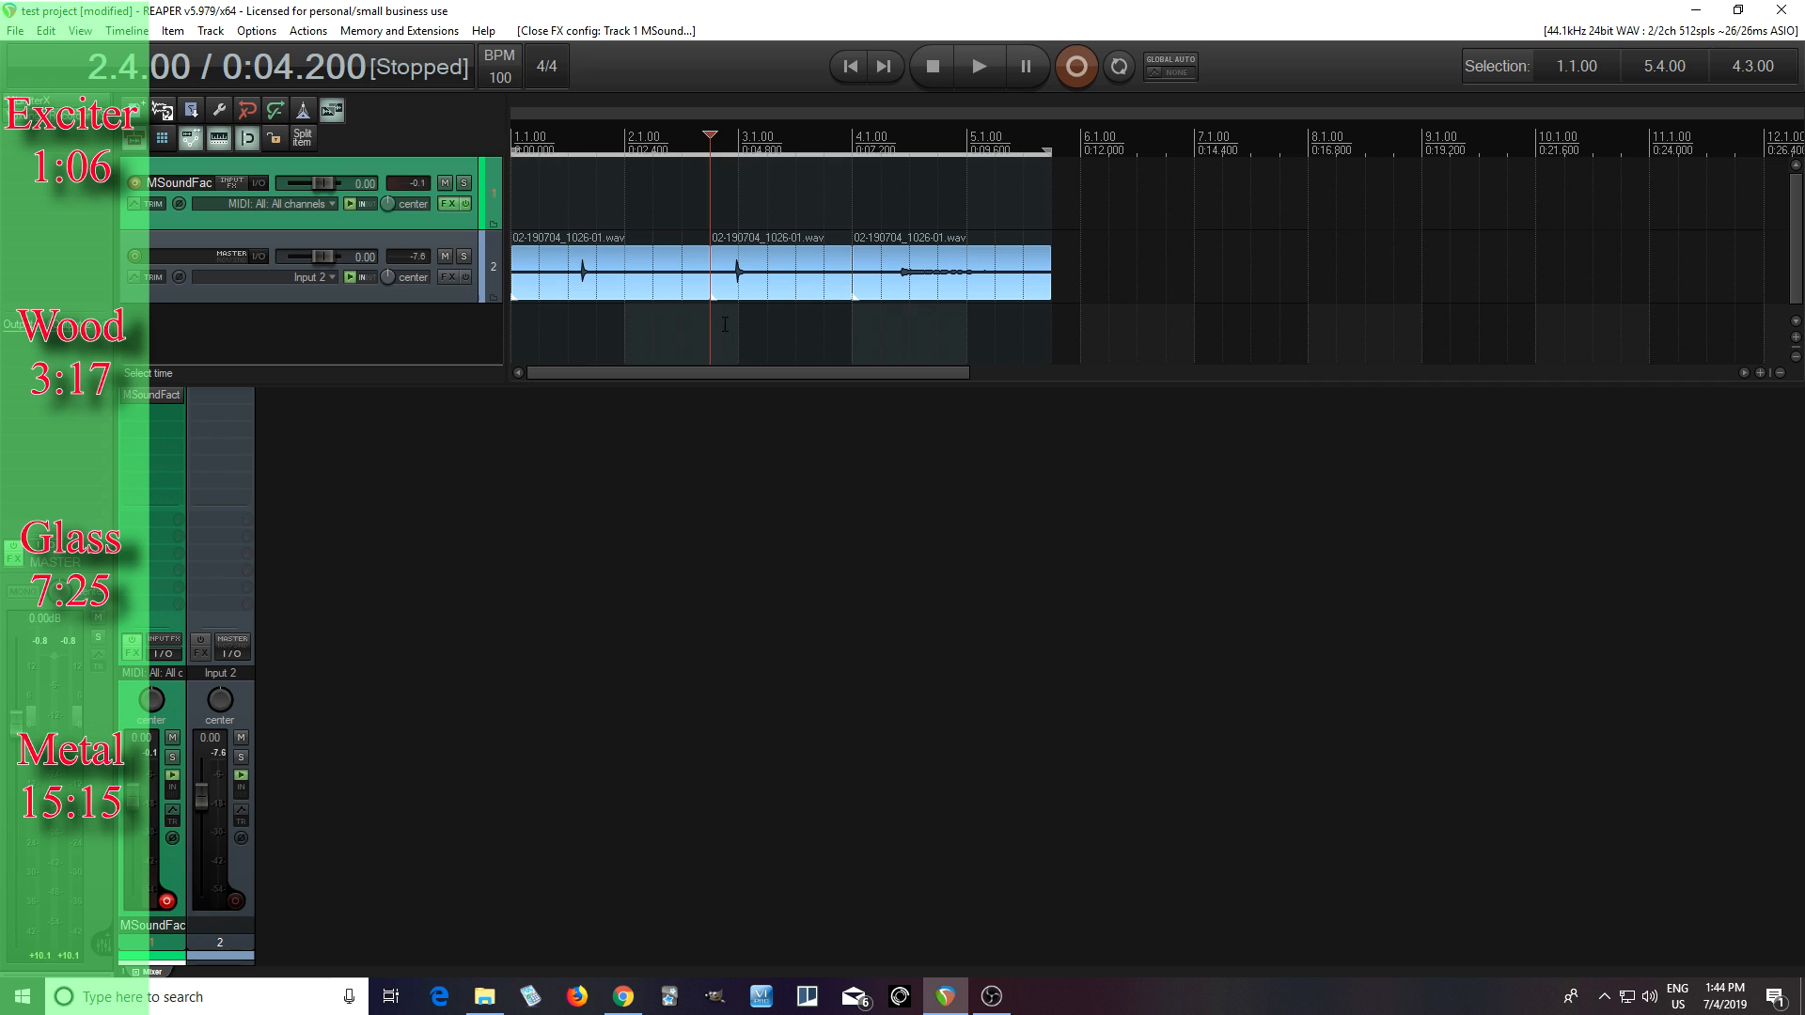
pyautogui.click(973, 82)
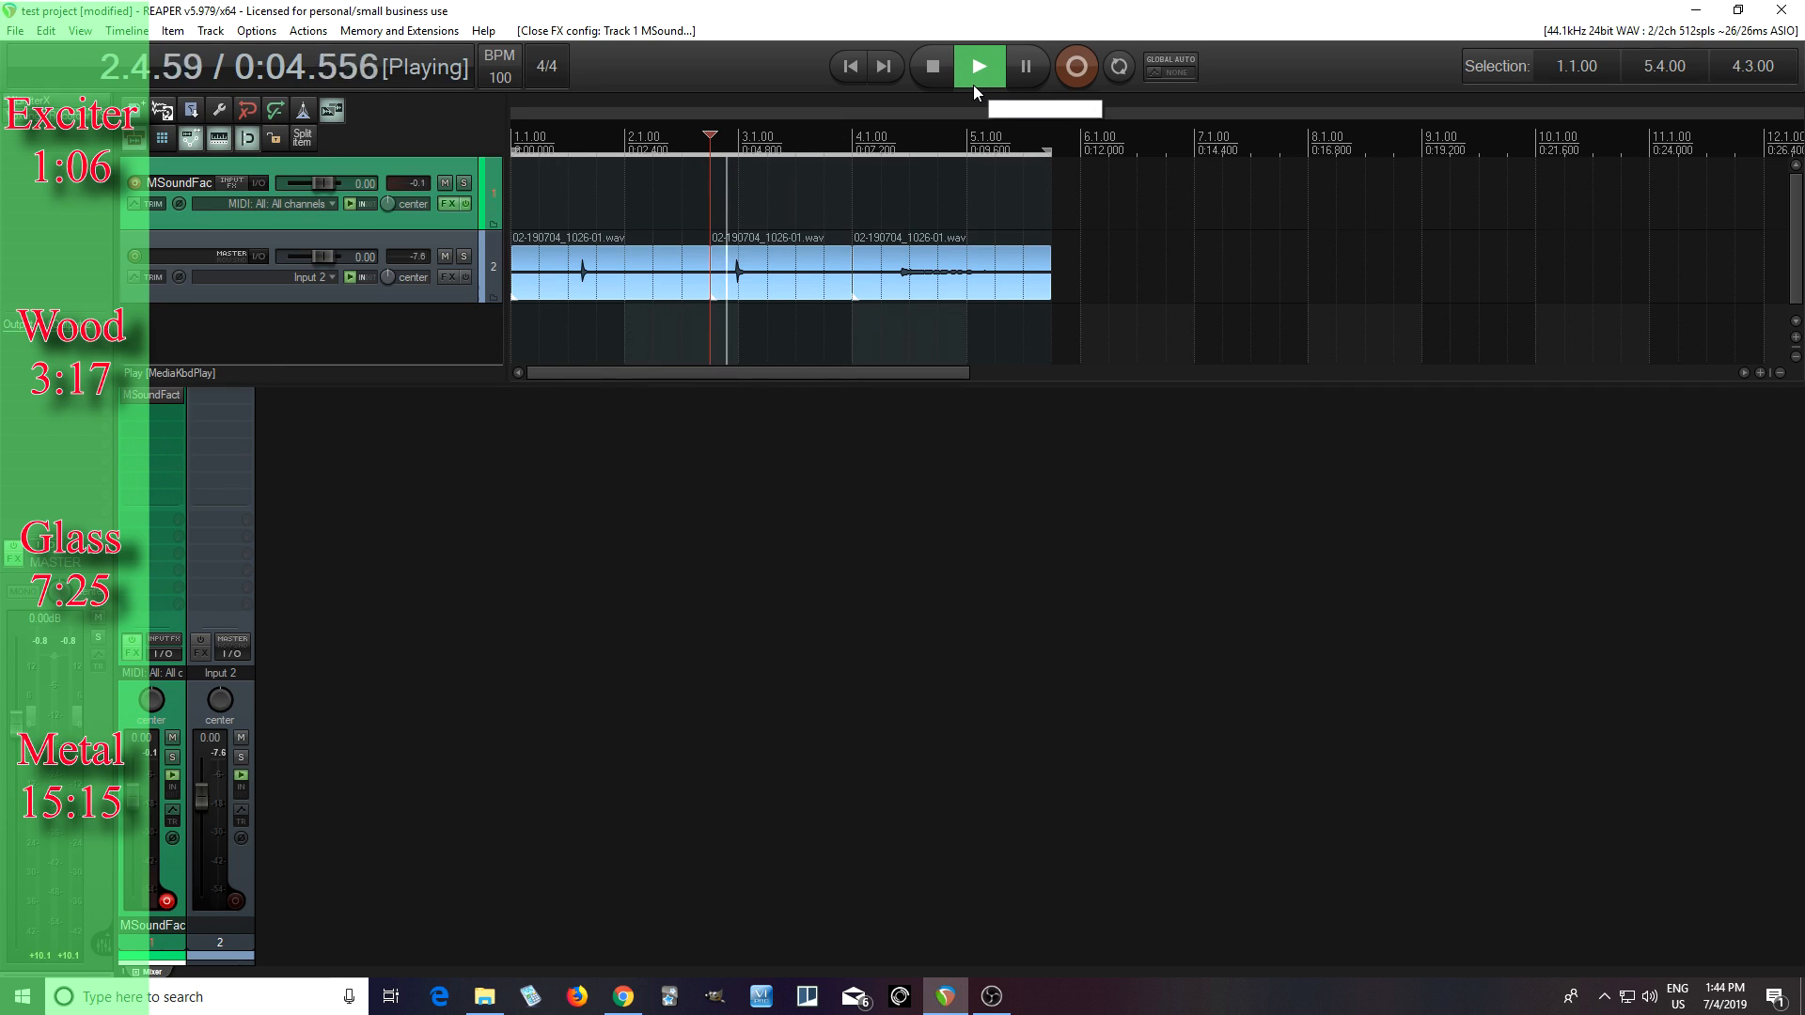
pyautogui.click(944, 74)
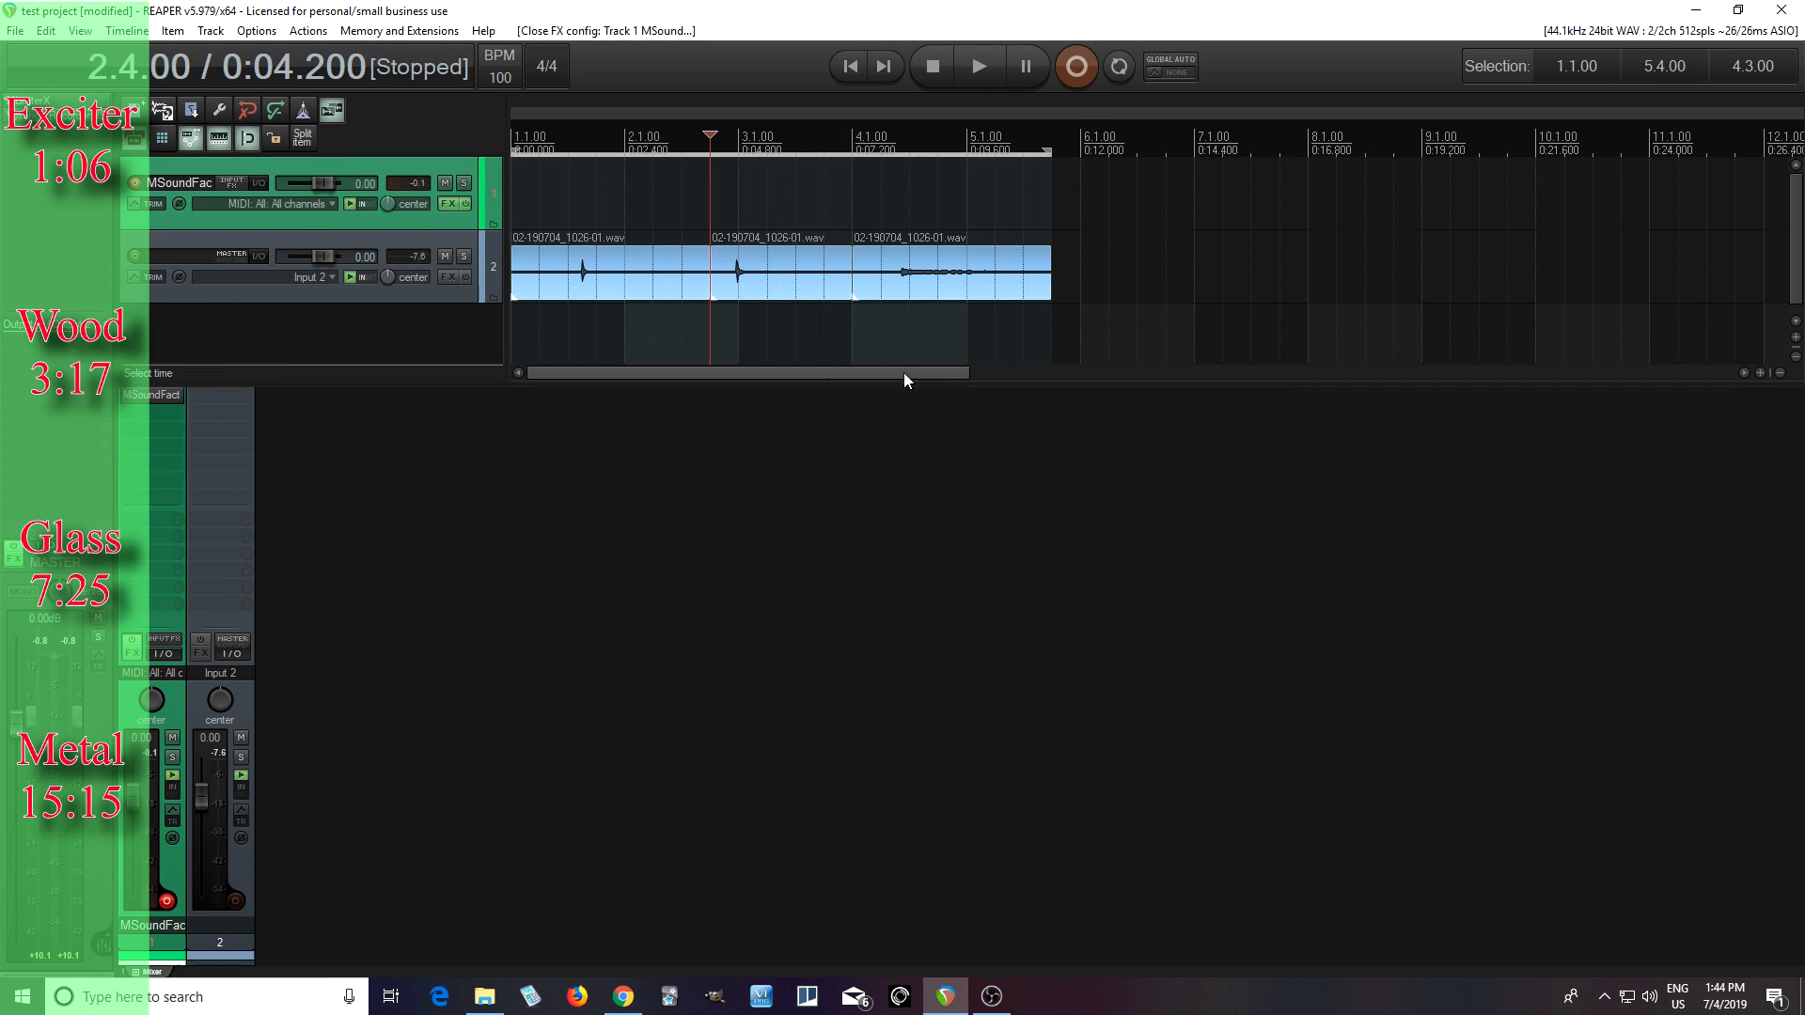
pyautogui.click(893, 331)
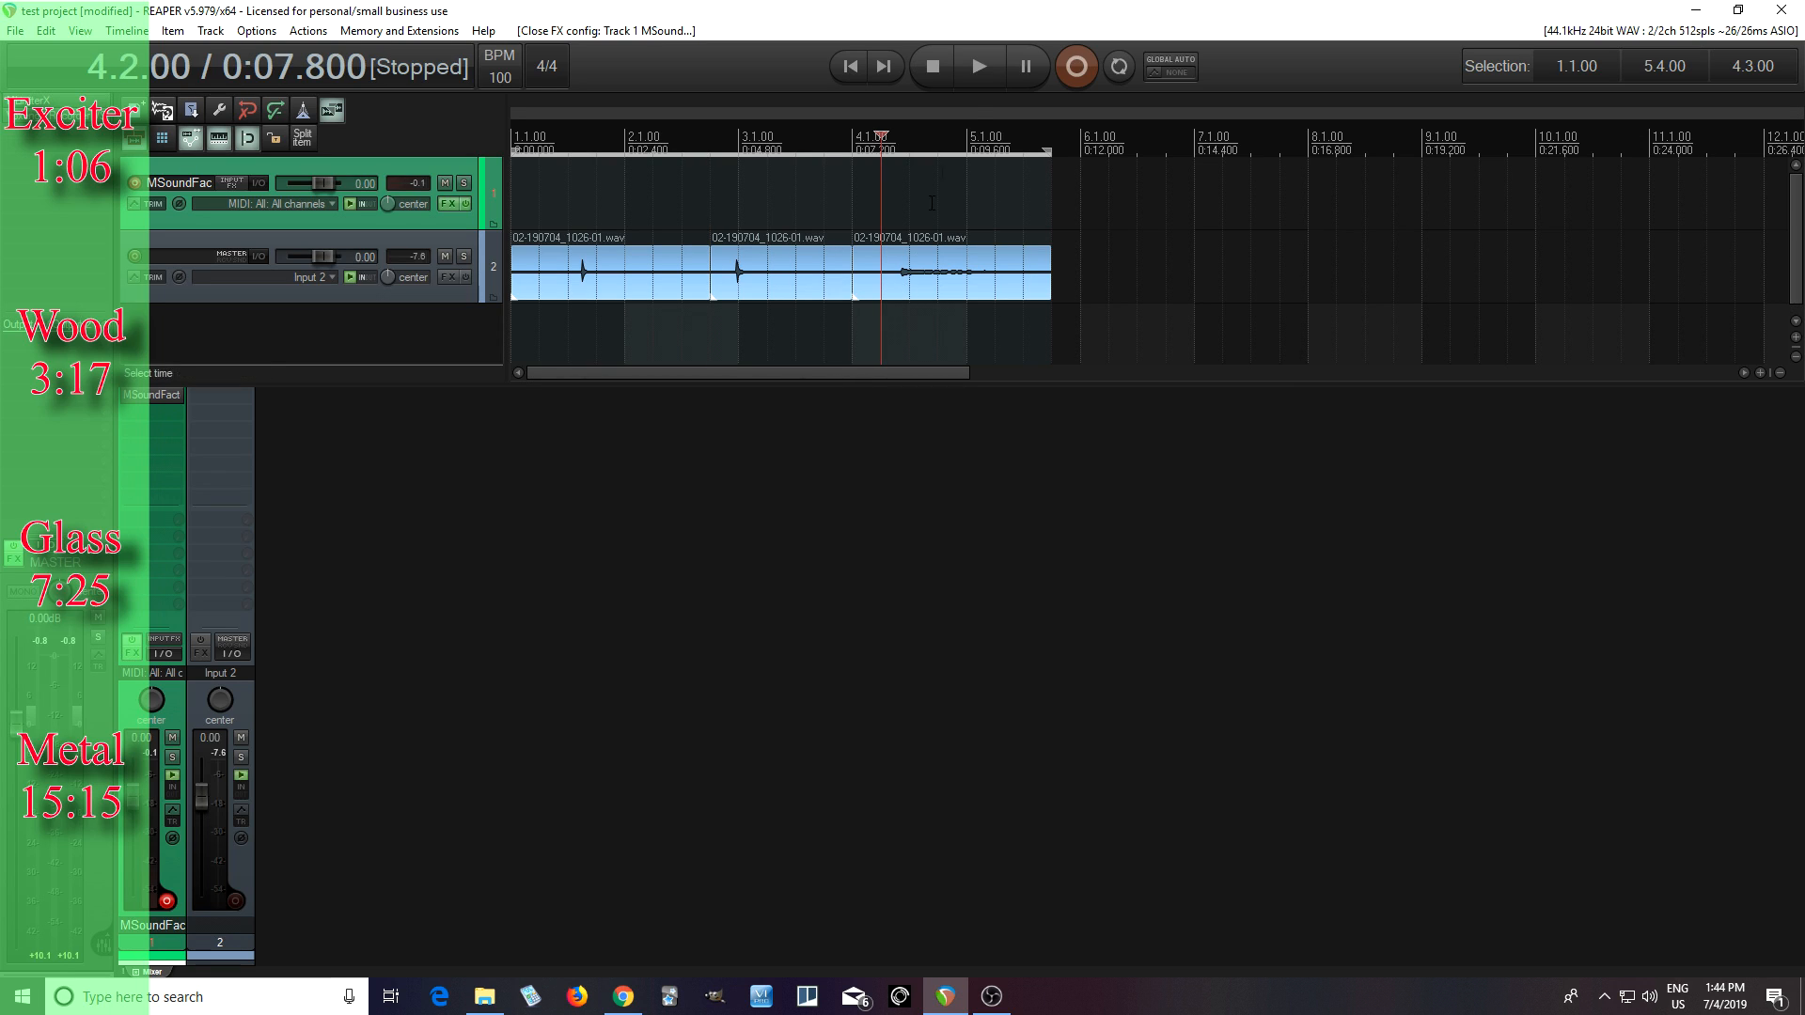
pyautogui.click(980, 52)
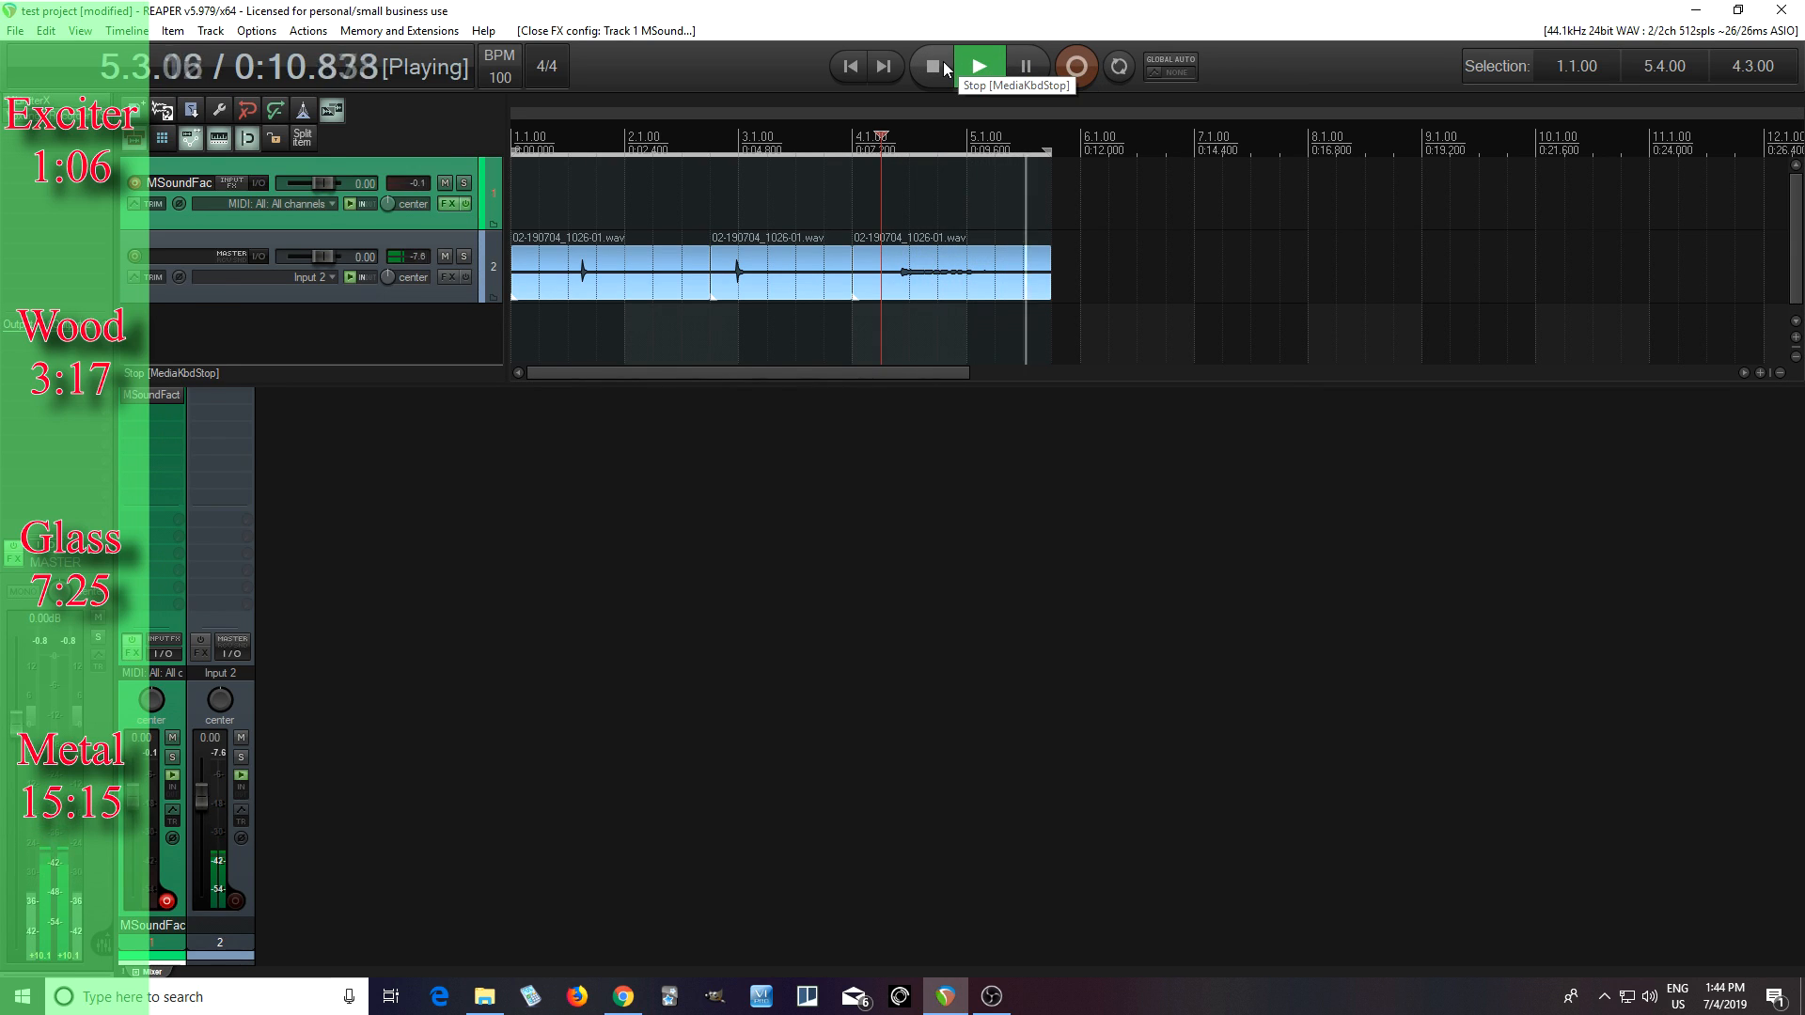
pyautogui.click(944, 62)
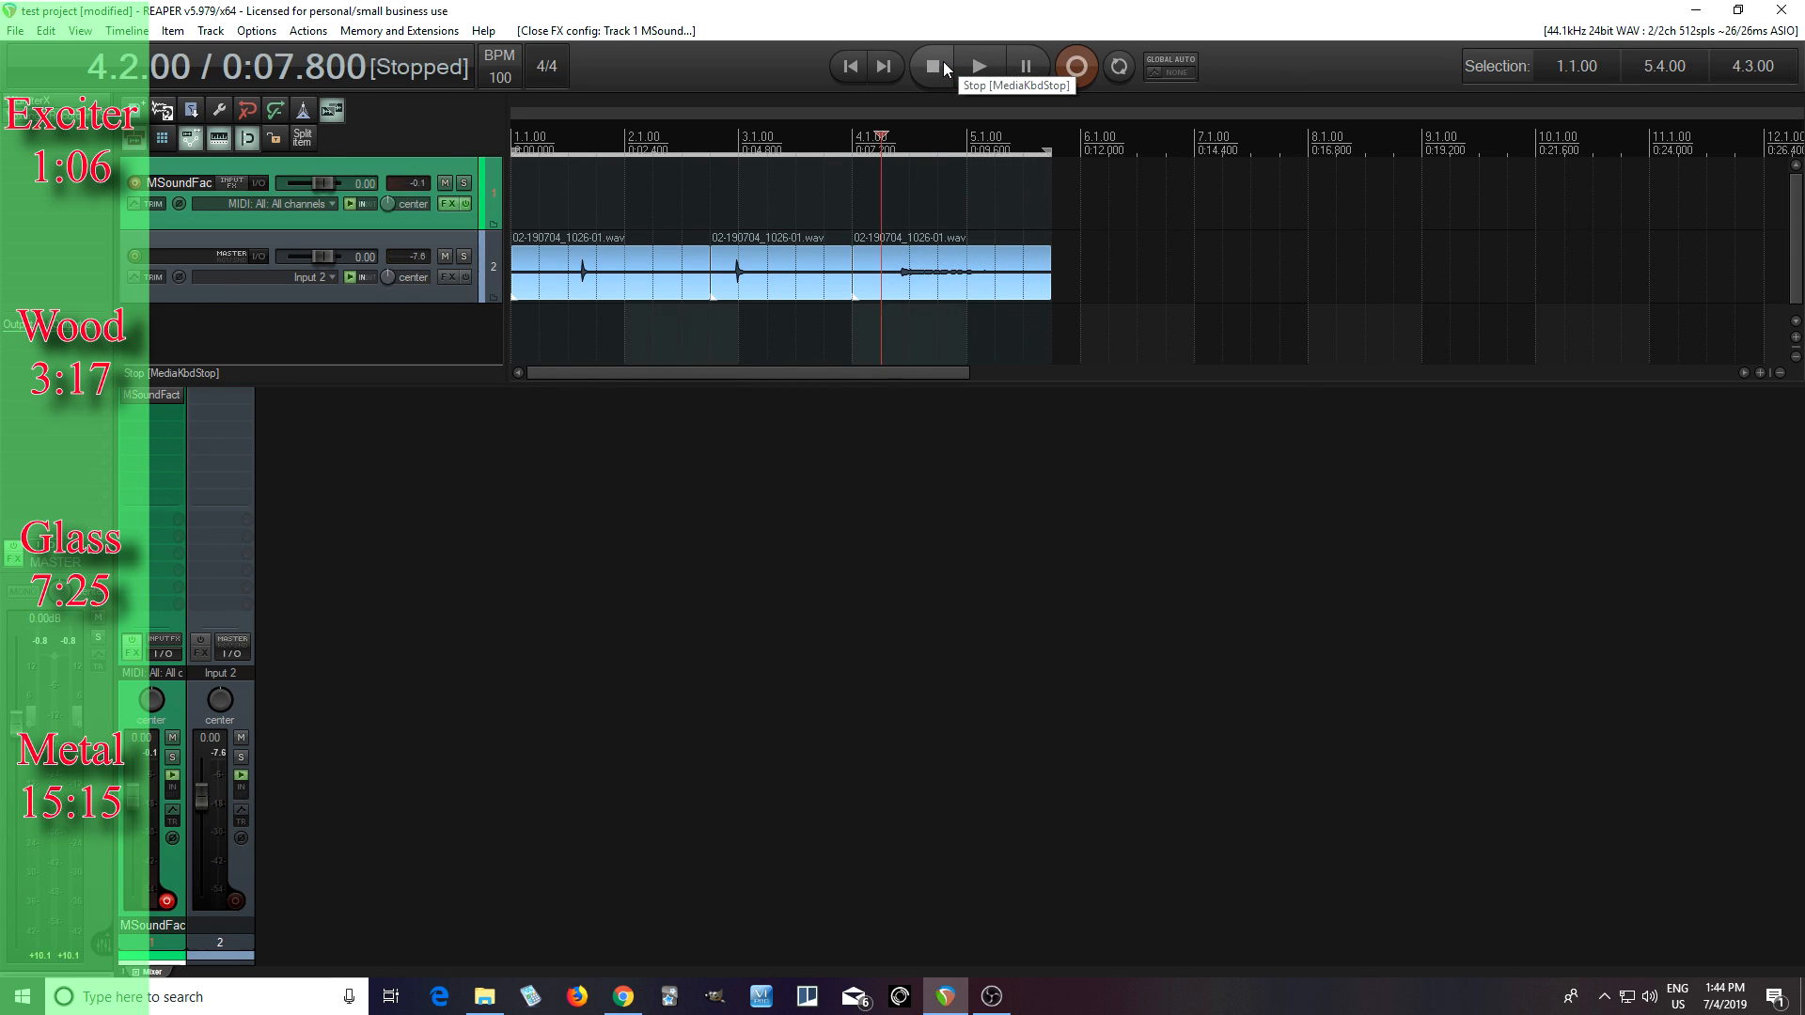
# Open MSoundFactory on track 1 and set its global envelope to 0 ms attack and 0.00 dB sustain
pyautogui.click(136, 396)
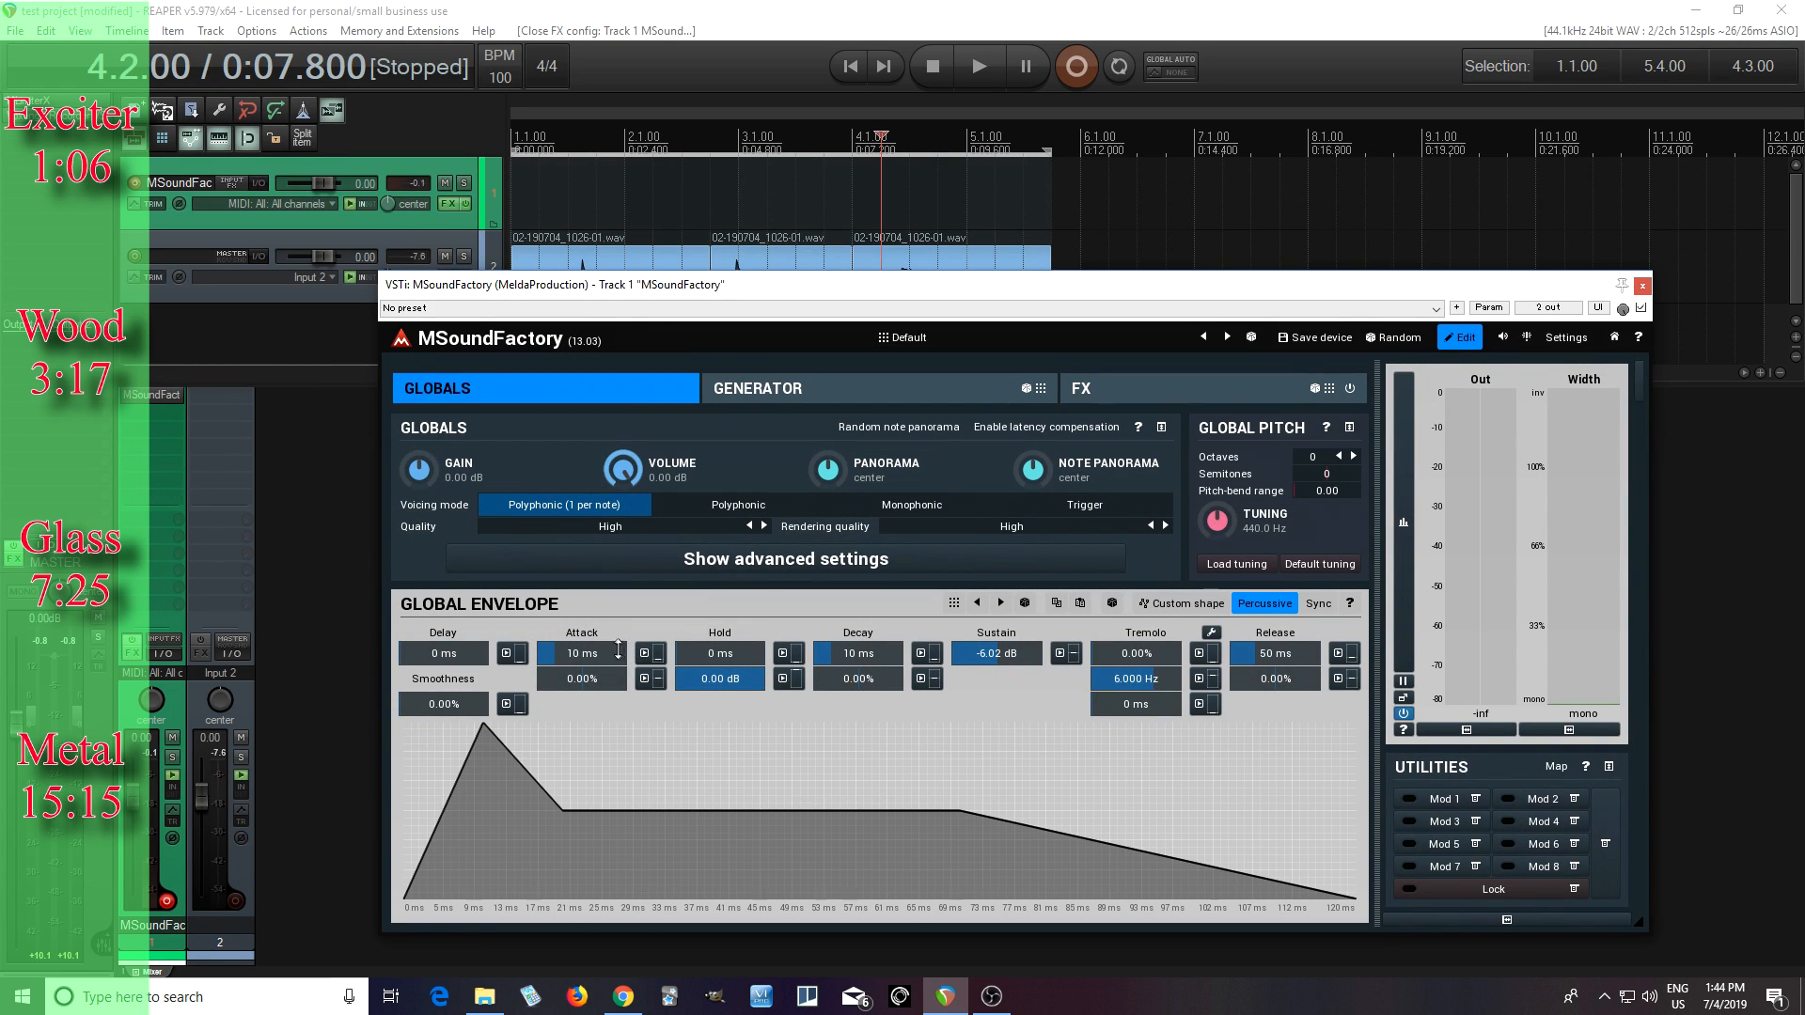
pyautogui.moveTo(616, 651); pyautogui.dragTo(616, 691)
pyautogui.moveTo(989, 656); pyautogui.dragTo(984, 649)
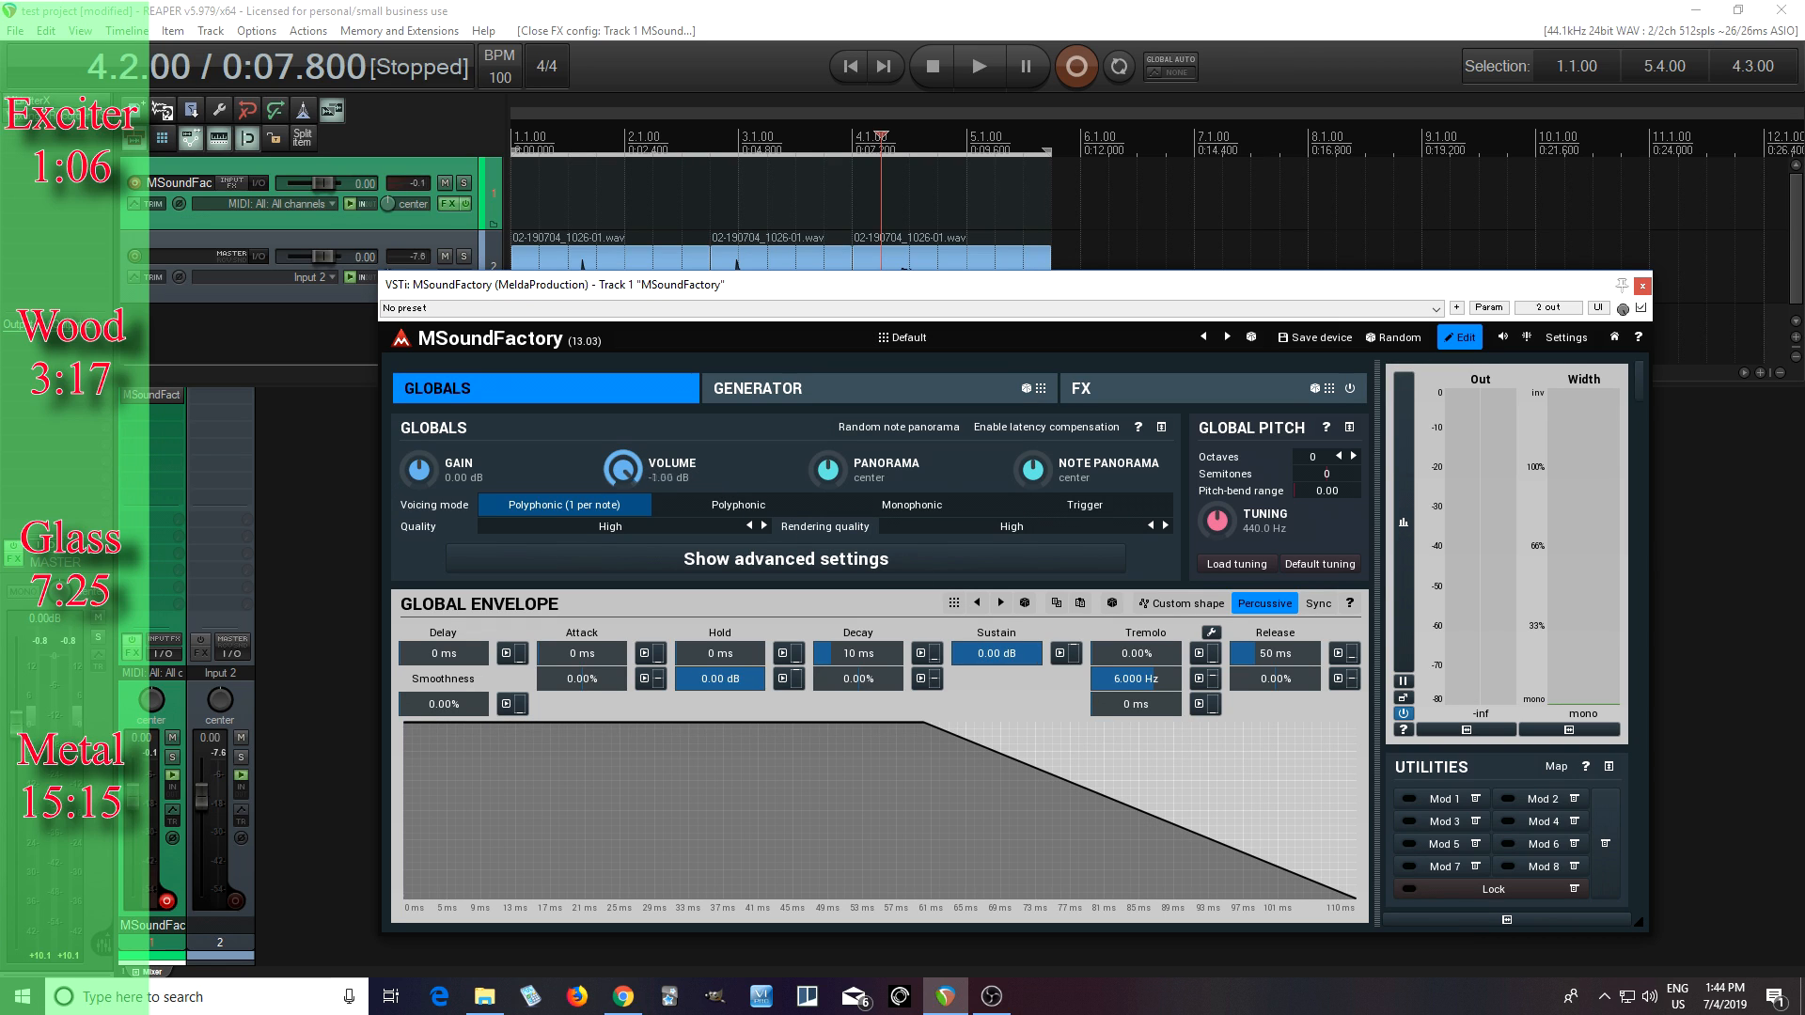
# Add a Drum Synthesizer4NN module to the first generator slot
pyautogui.click(789, 391)
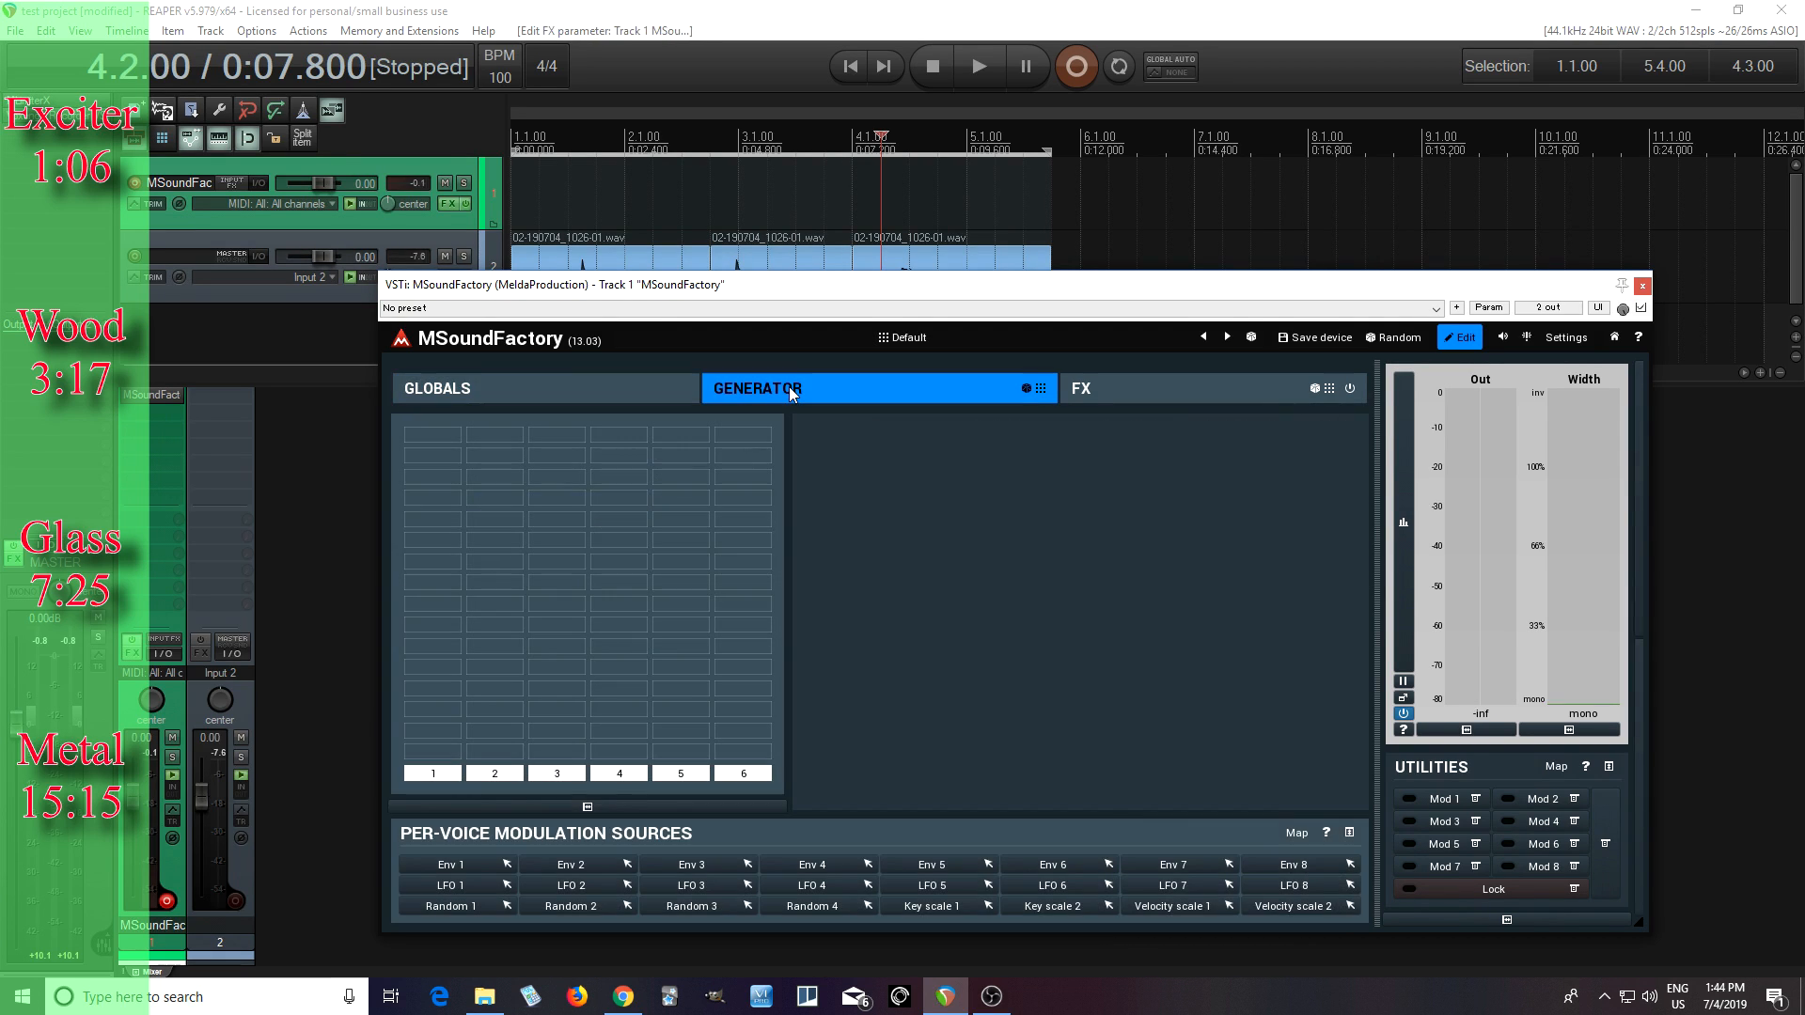
pyautogui.click(435, 444)
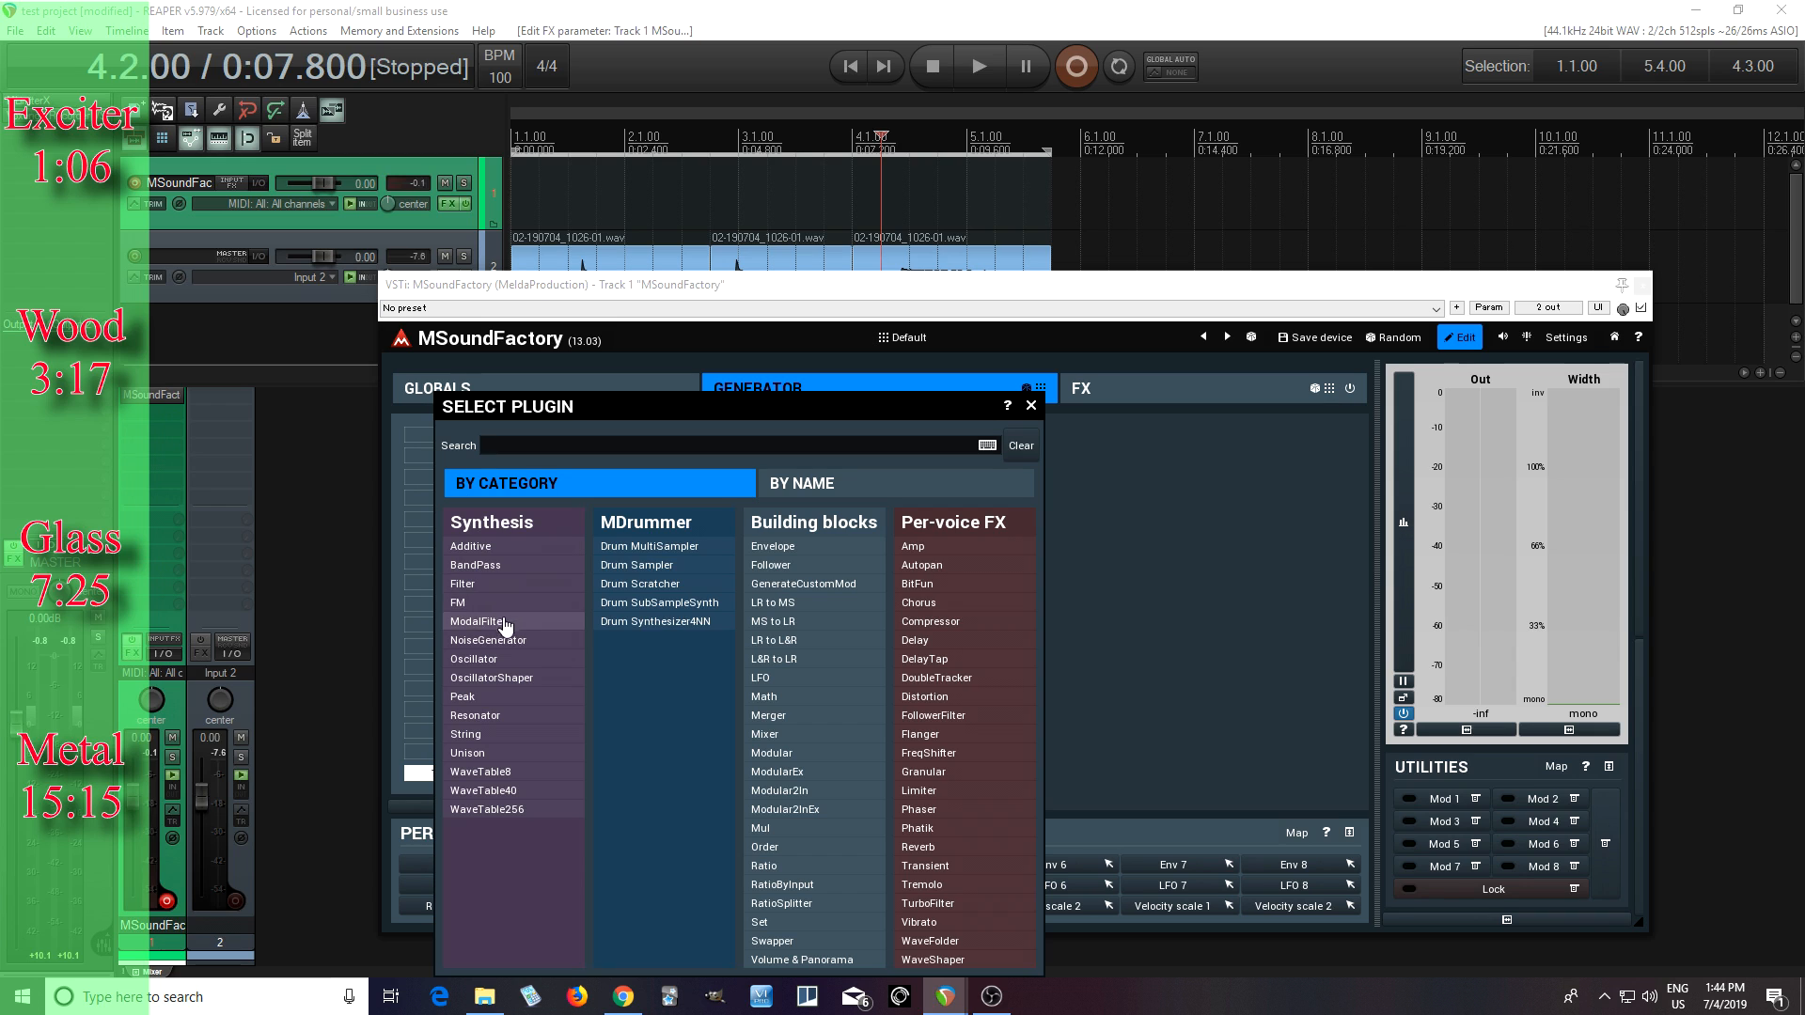
pyautogui.click(670, 623)
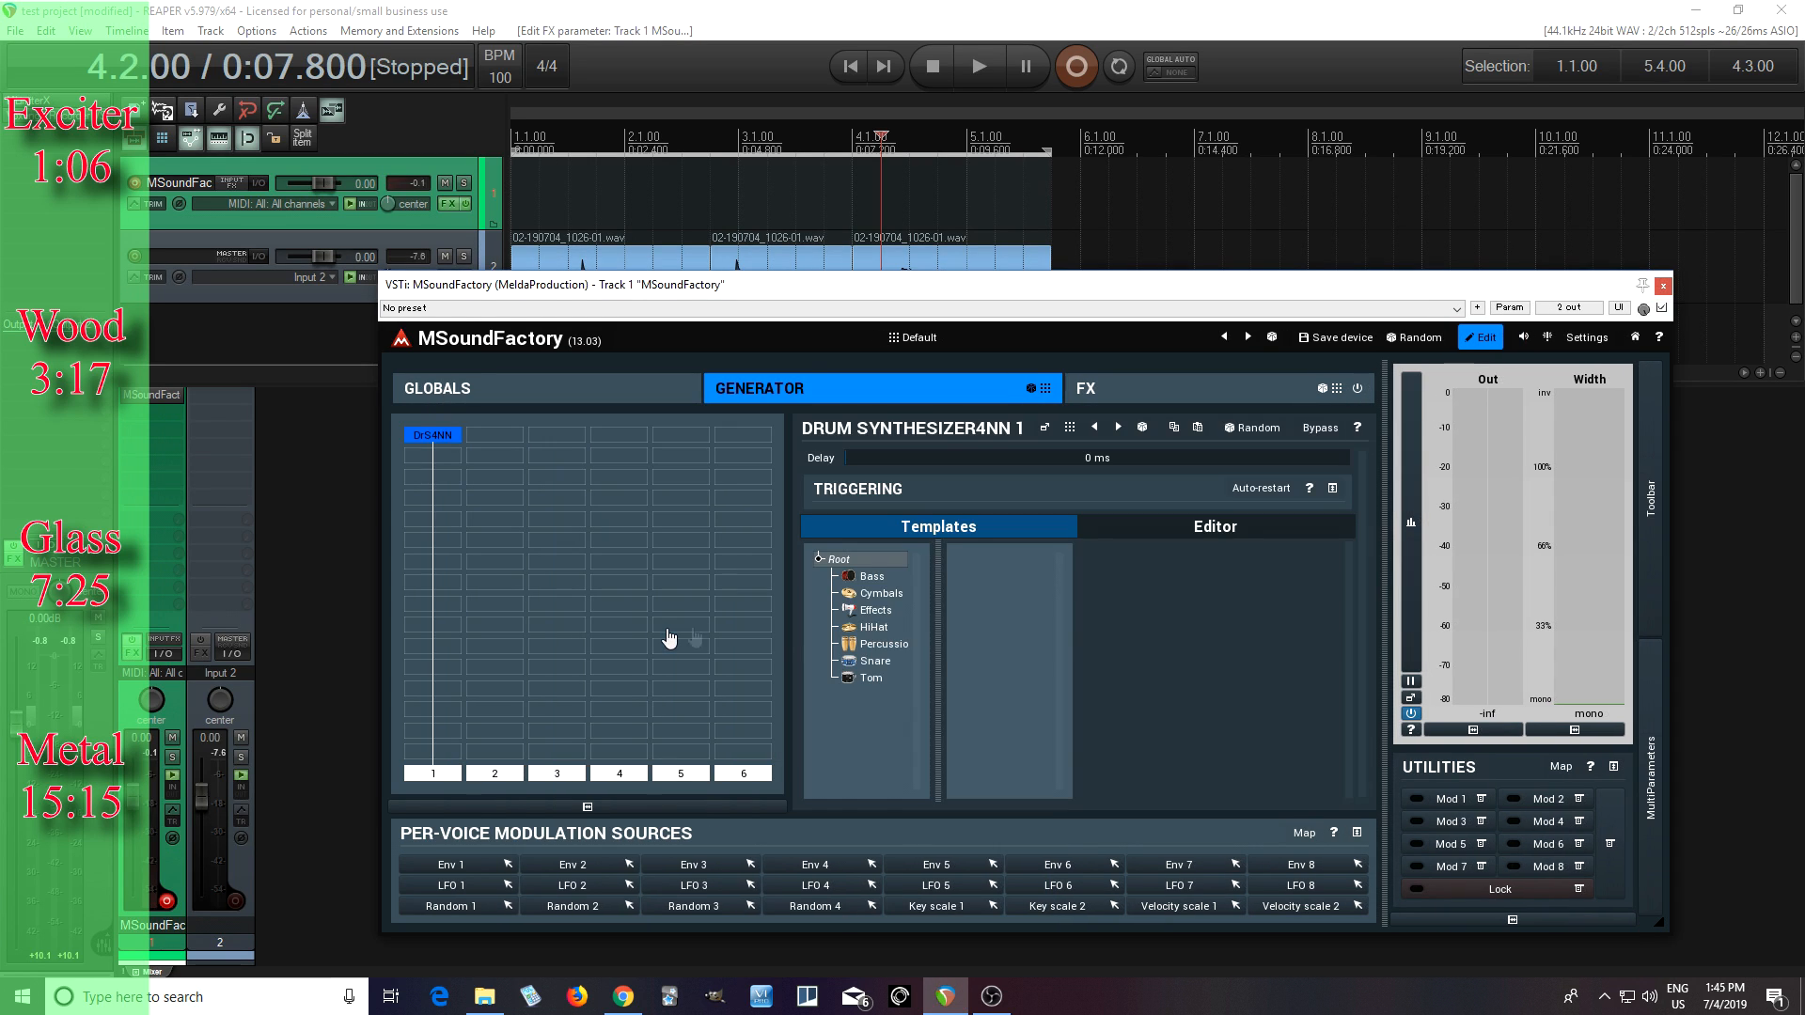
# Show the drum synthesizer's Editor in a smaller detached window and collapse the meters and utilities area
pyautogui.click(1209, 532)
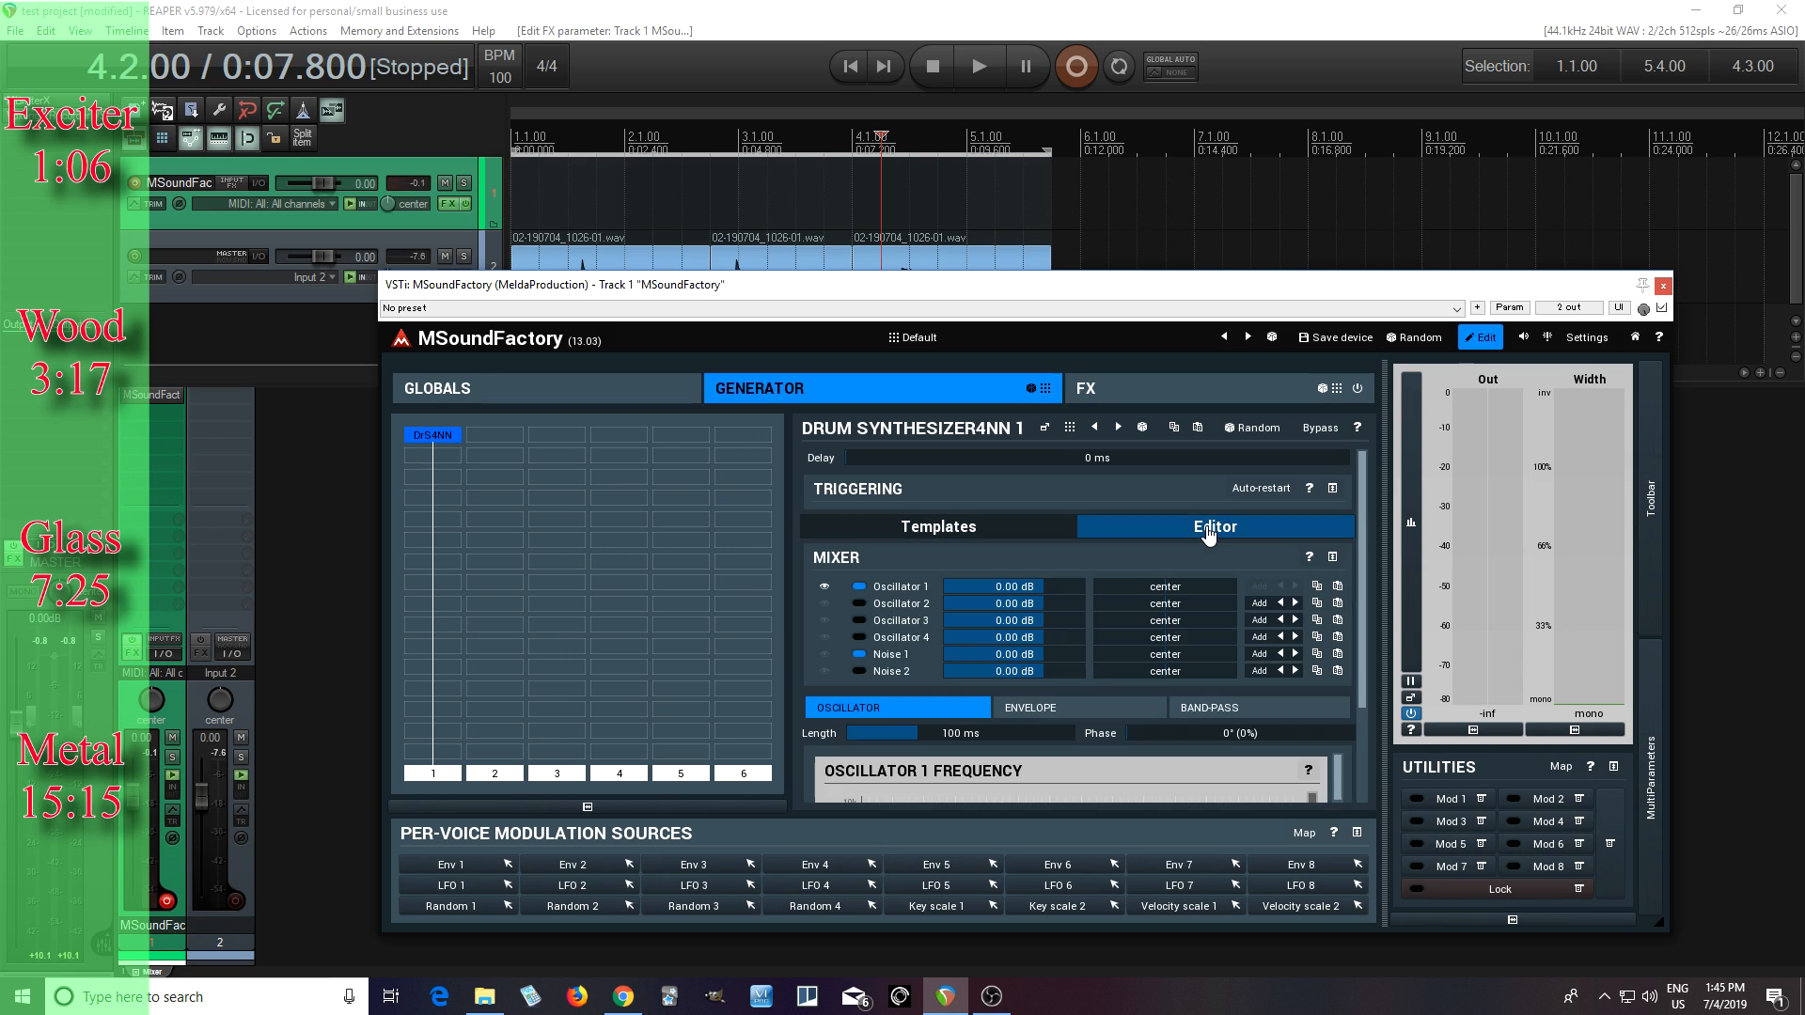
pyautogui.click(1044, 428)
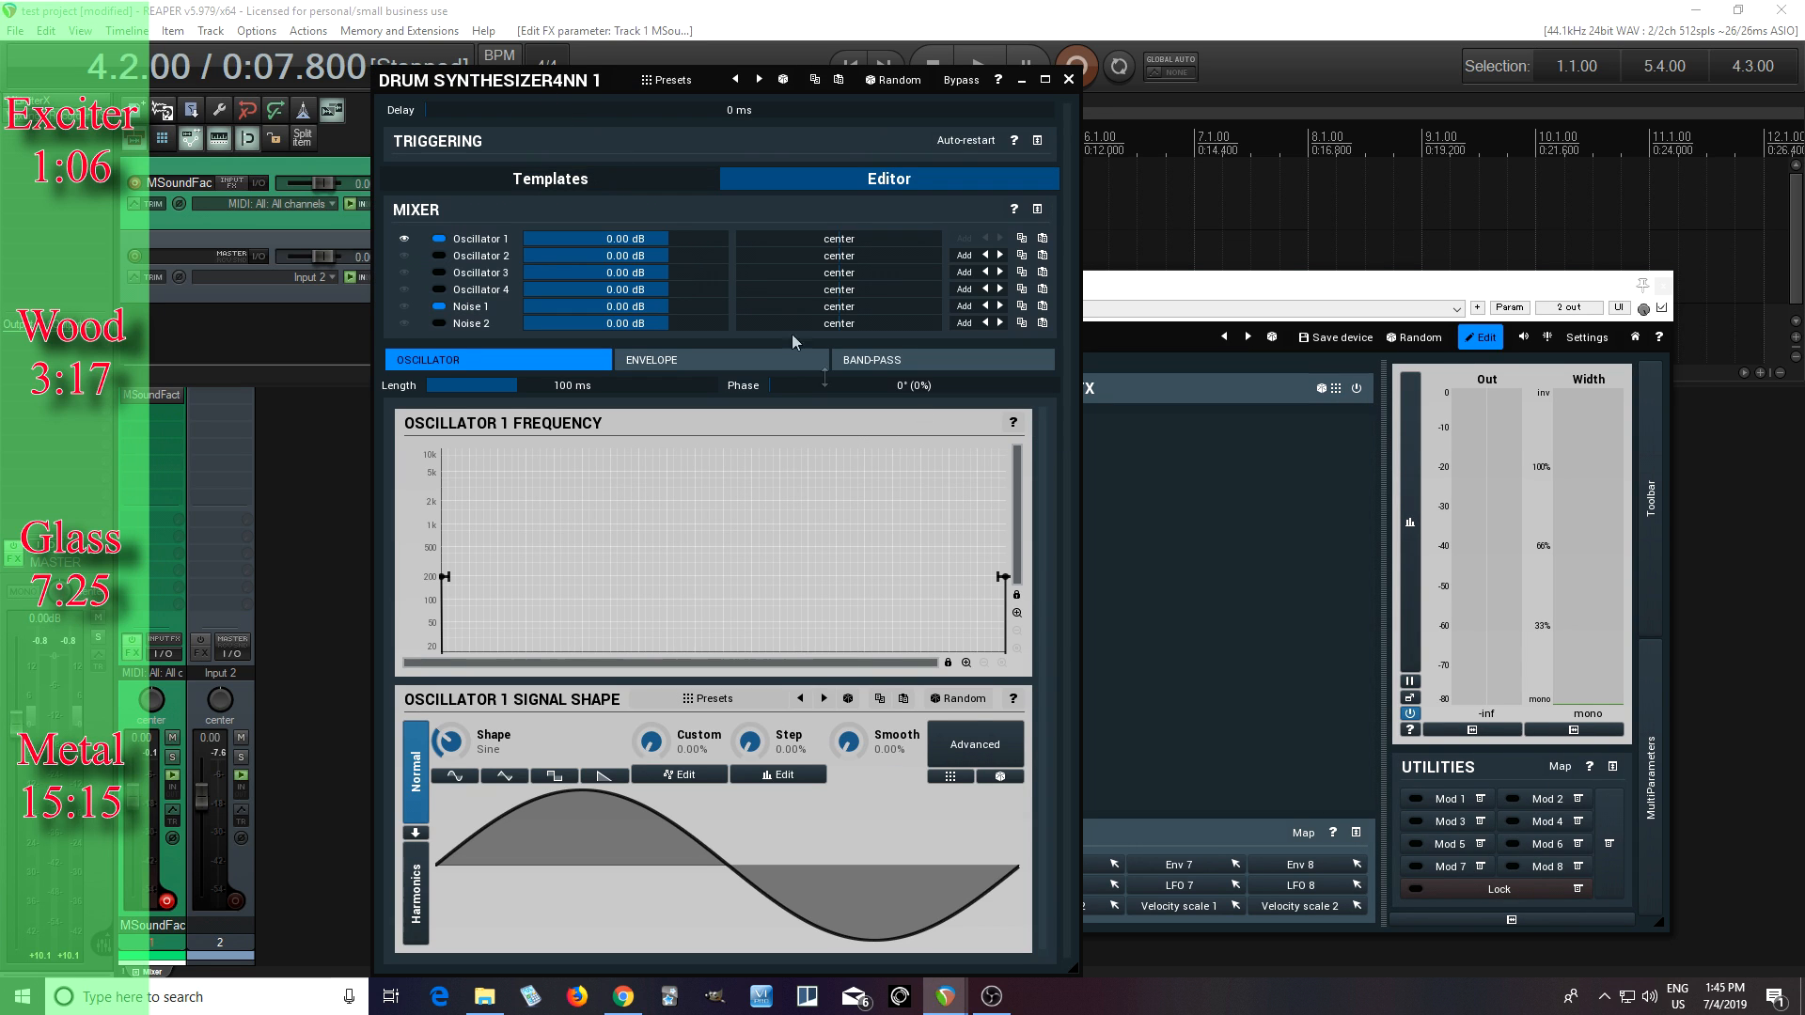
pyautogui.moveTo(1079, 974); pyautogui.dragTo(1030, 877)
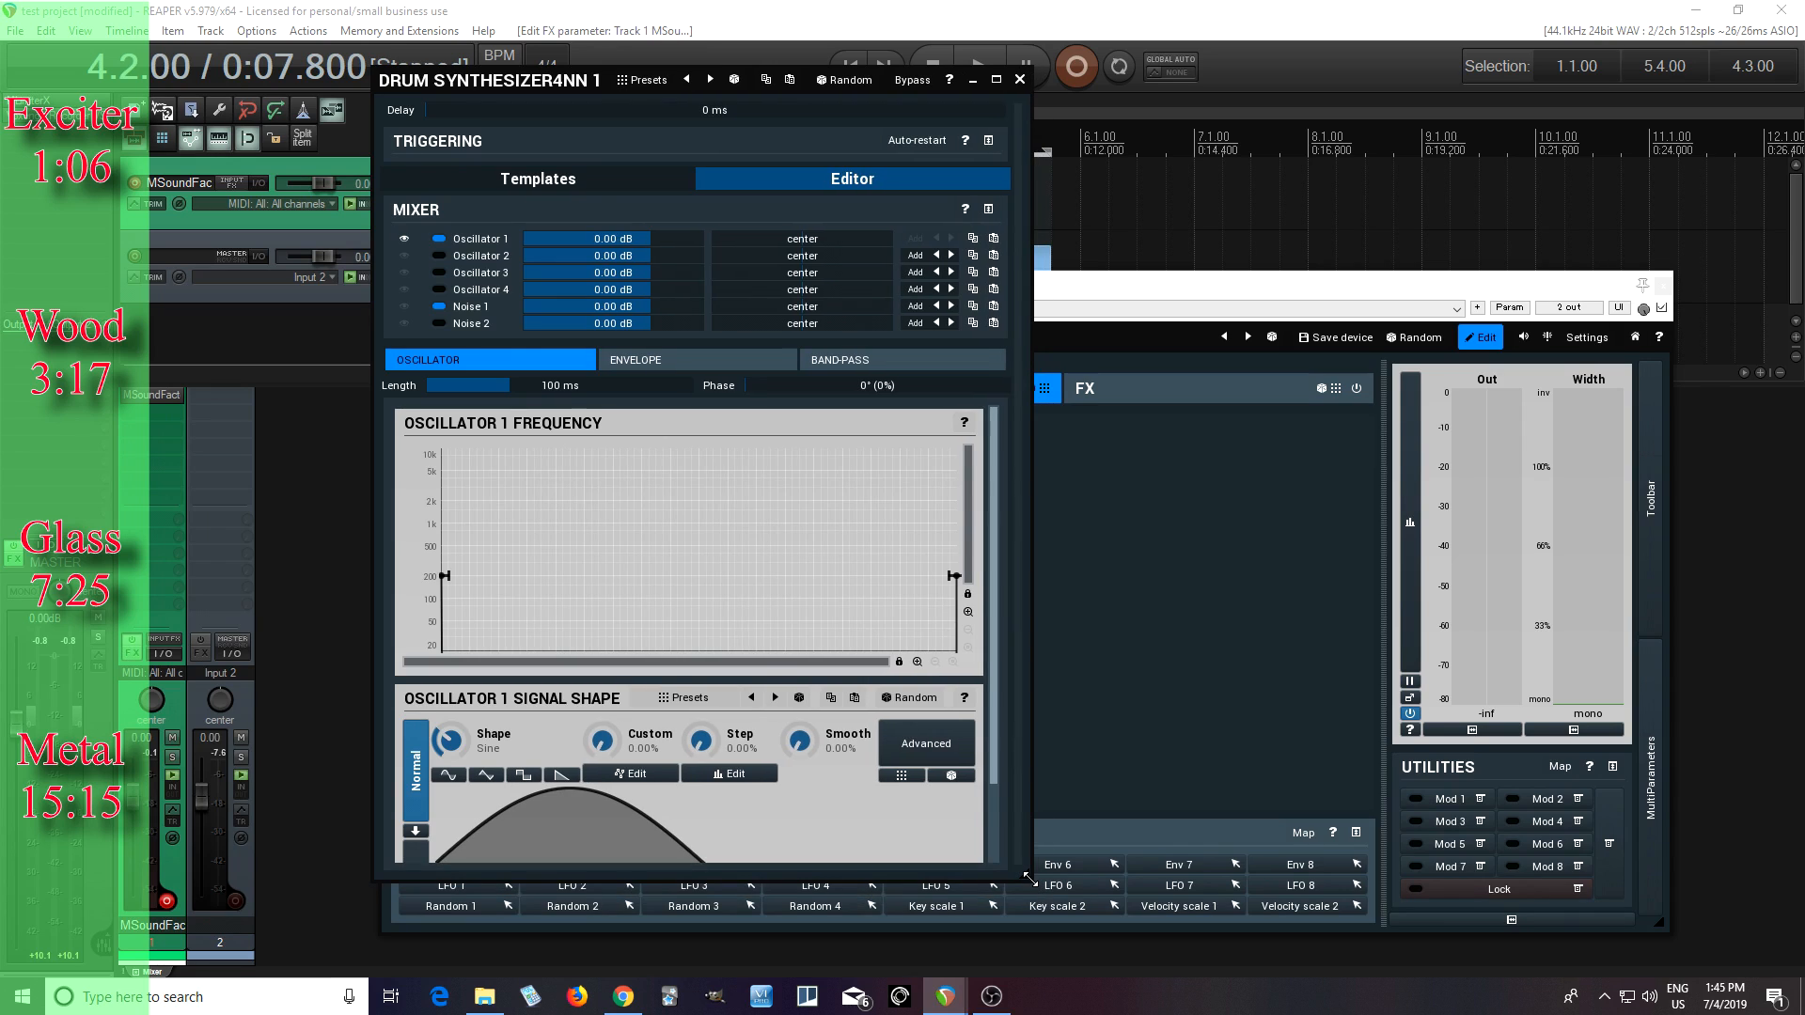
pyautogui.click(1544, 920)
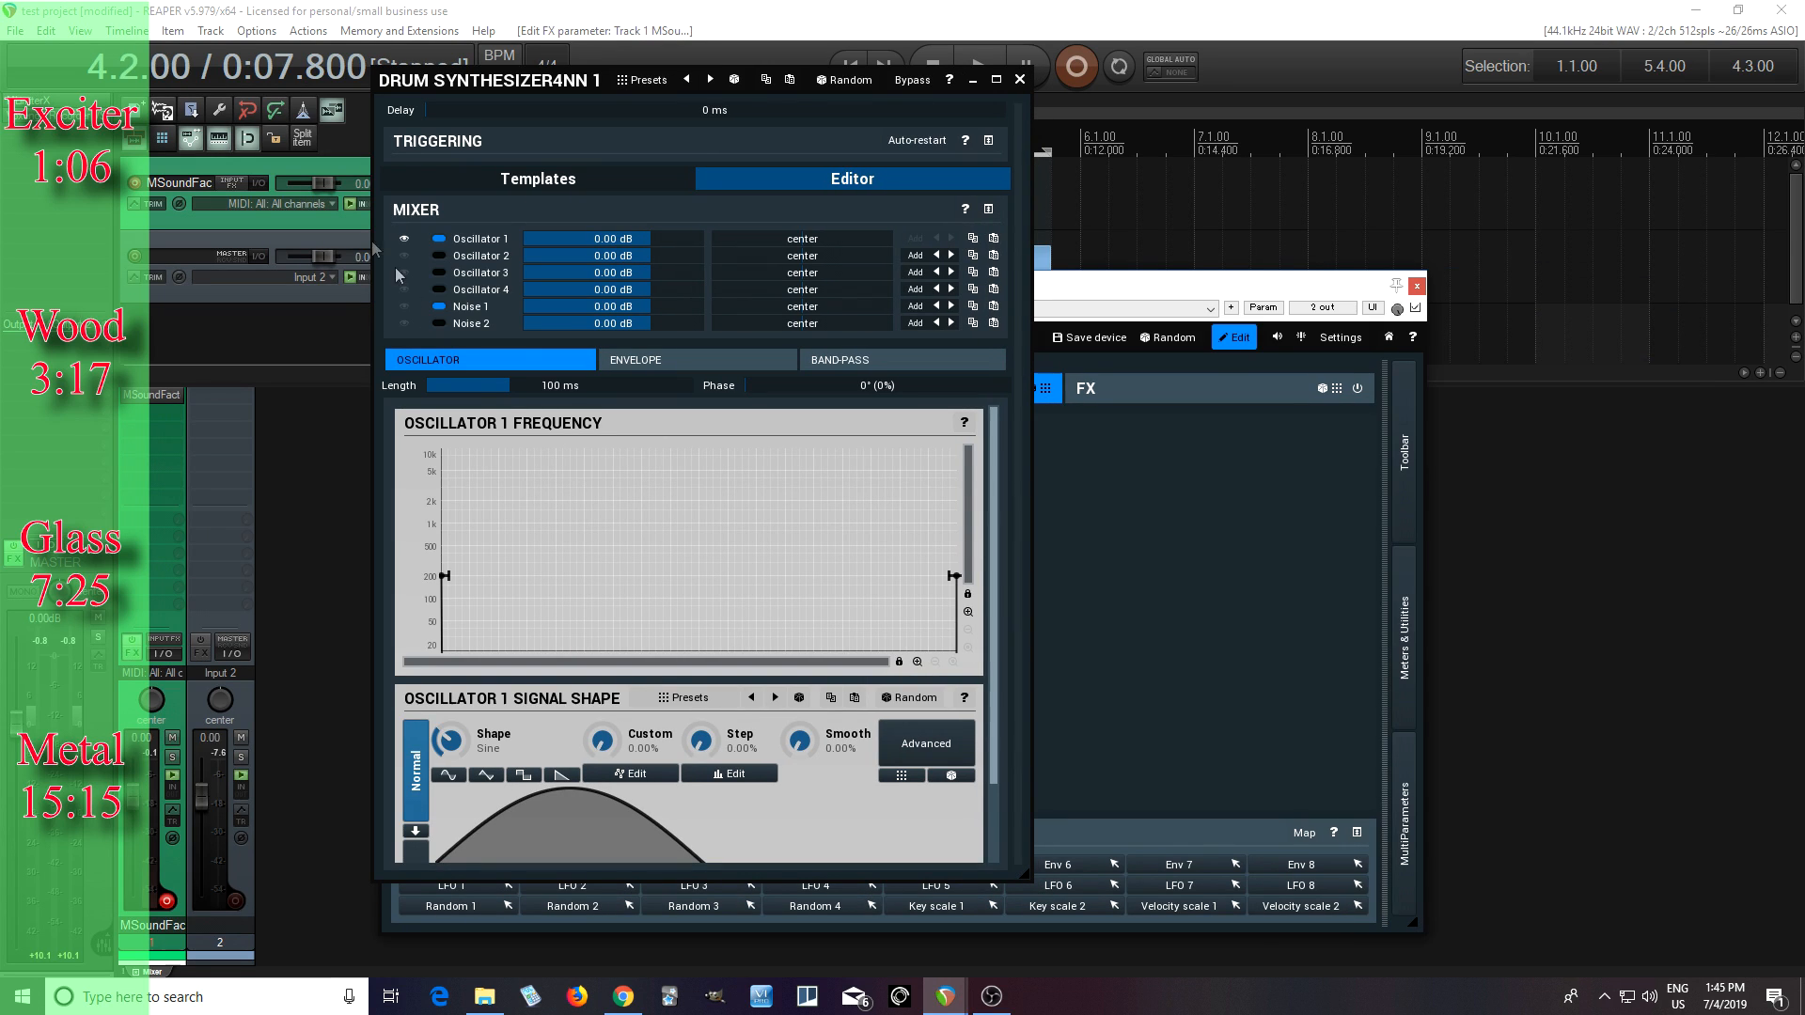
# Disable Noise 1 and slope Oscillator 1's frequency envelope from the top of the graph down to 20 Hz
pyautogui.click(441, 308)
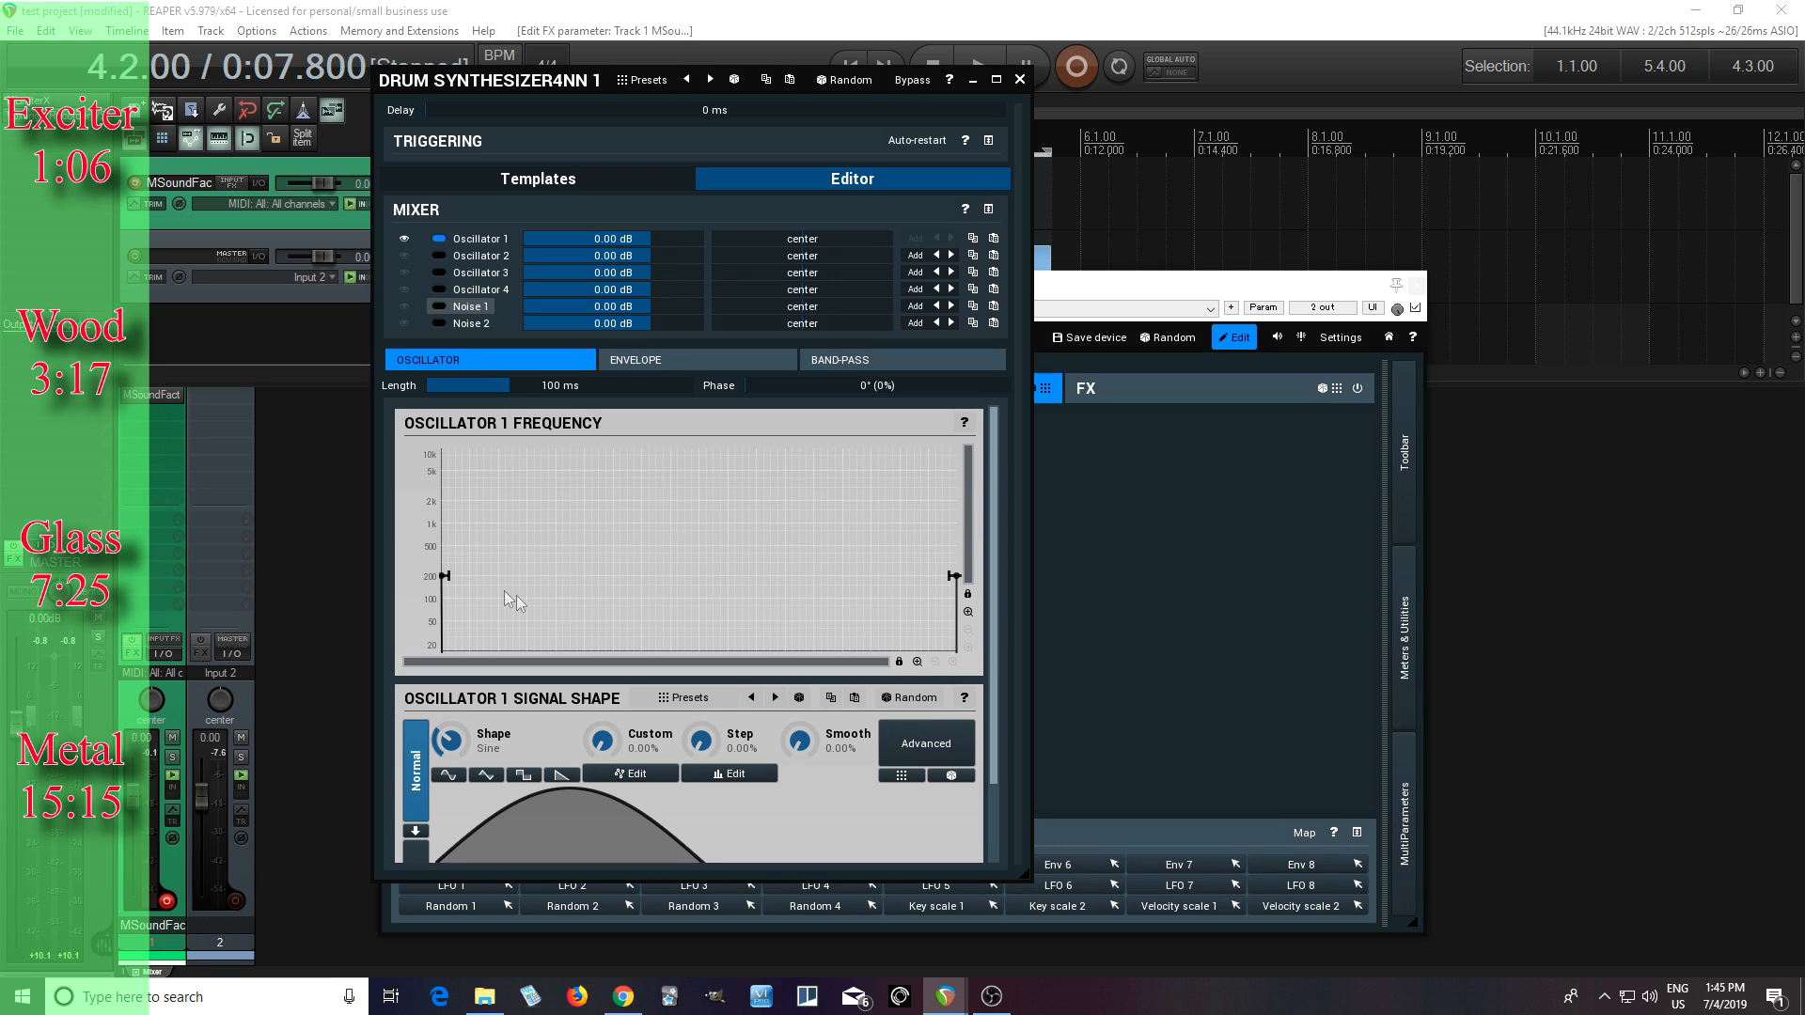
pyautogui.moveTo(444, 576); pyautogui.dragTo(447, 450)
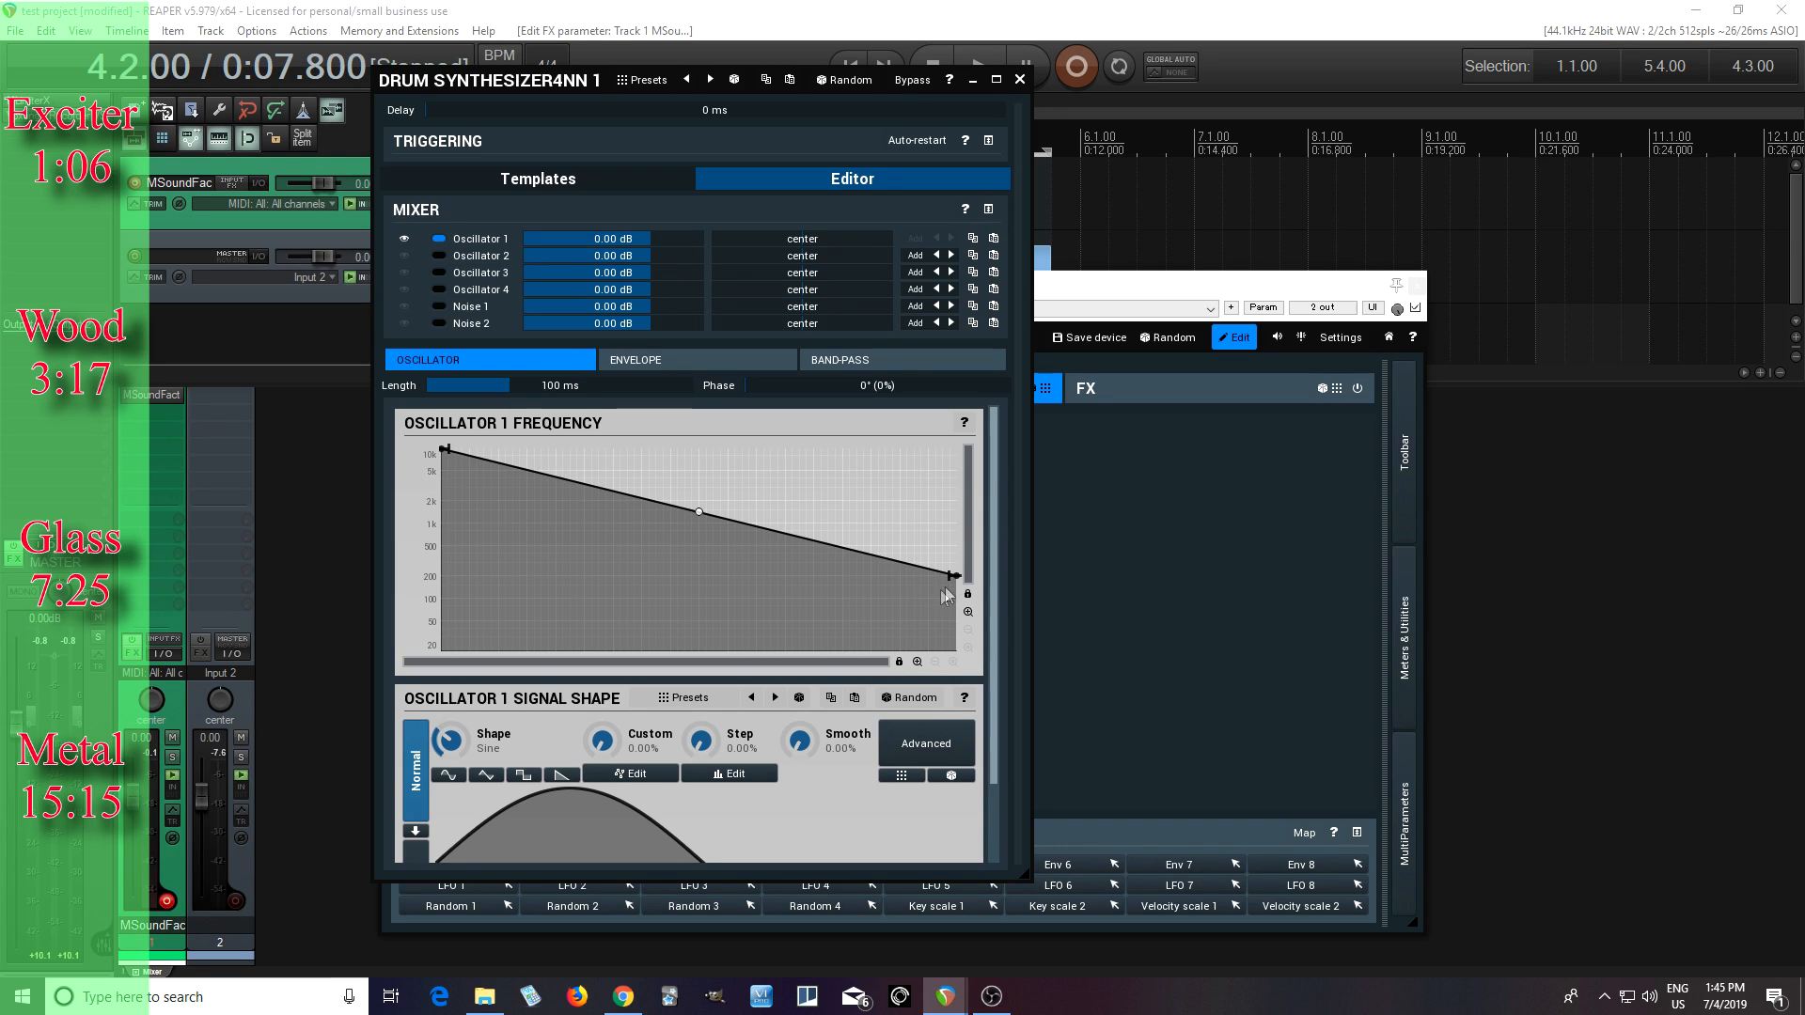
pyautogui.moveTo(951, 576); pyautogui.dragTo(952, 650)
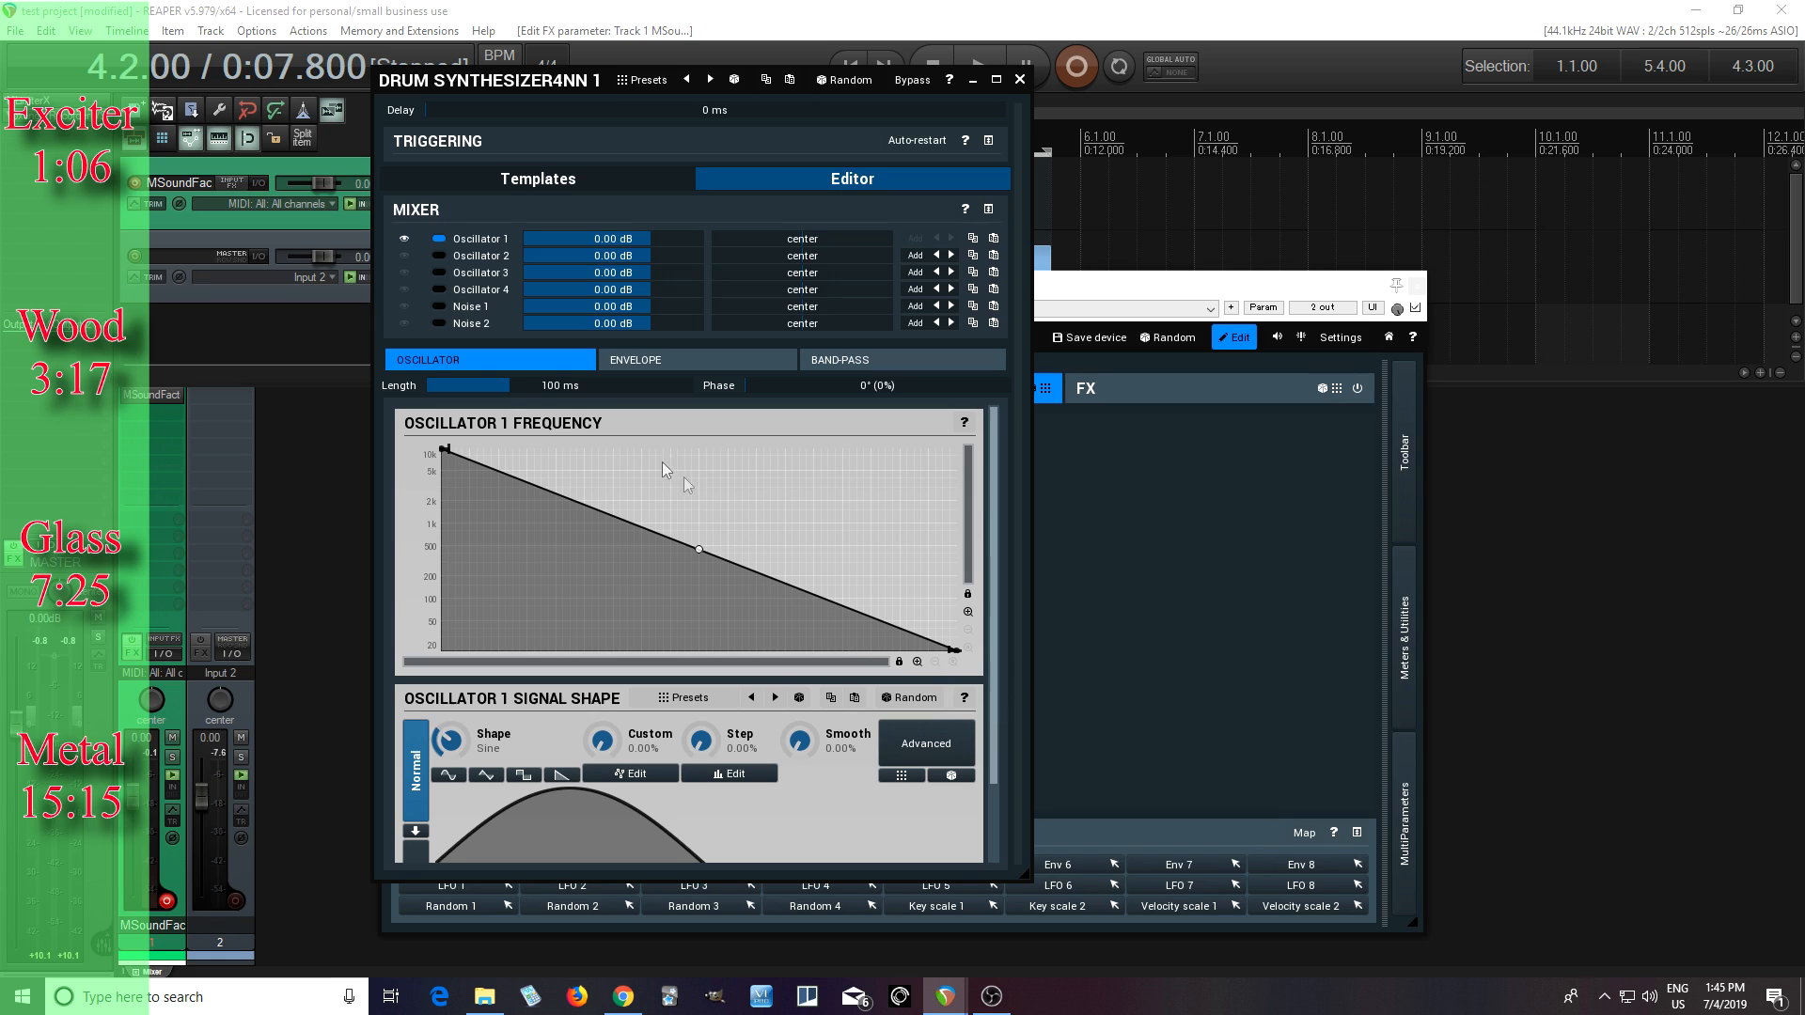
# Set Oscillator 1's length to 15 ms and bend its frequency envelope into a steep downward curve
pyautogui.doubleClick(554, 385)
pyautogui.click(433, 542)
pyautogui.click(511, 509)
pyautogui.click(505, 822)
pyautogui.moveTo(698, 555); pyautogui.dragTo(671, 703)
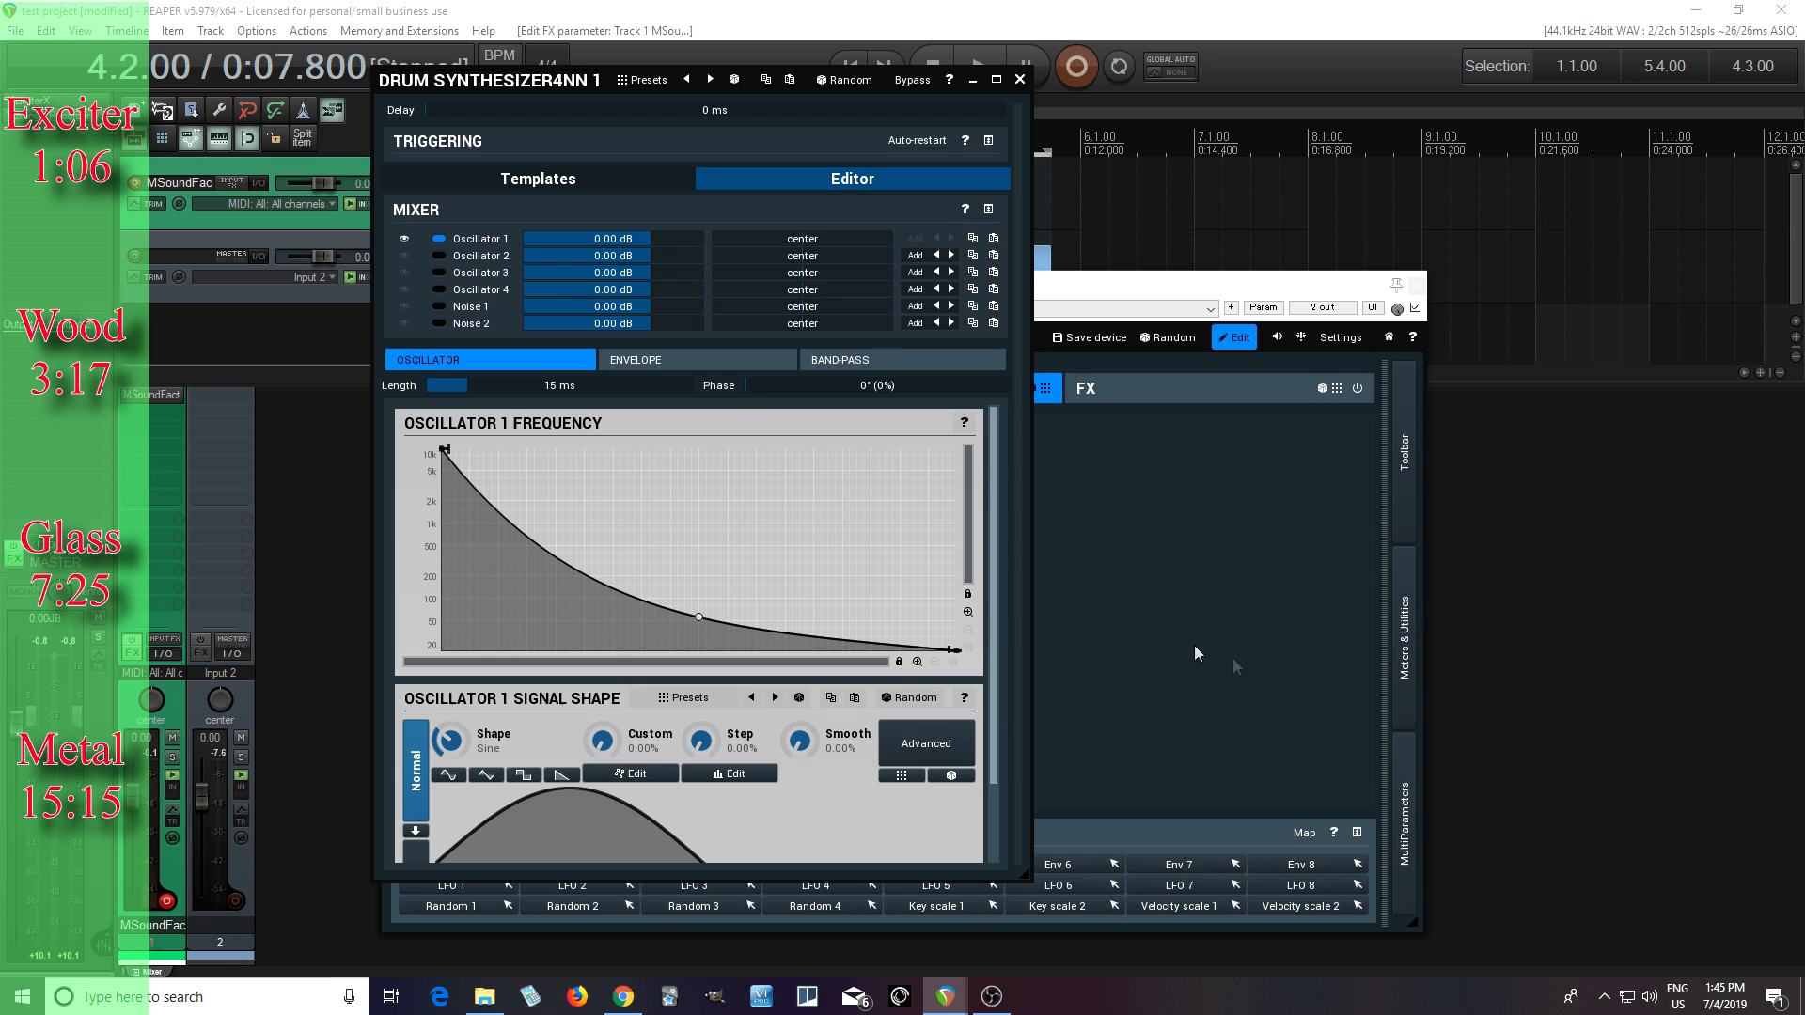
# Show the multiparameters and quick-learn Oscillator 1's first frequency envelope point onto M 1
pyautogui.click(1406, 827)
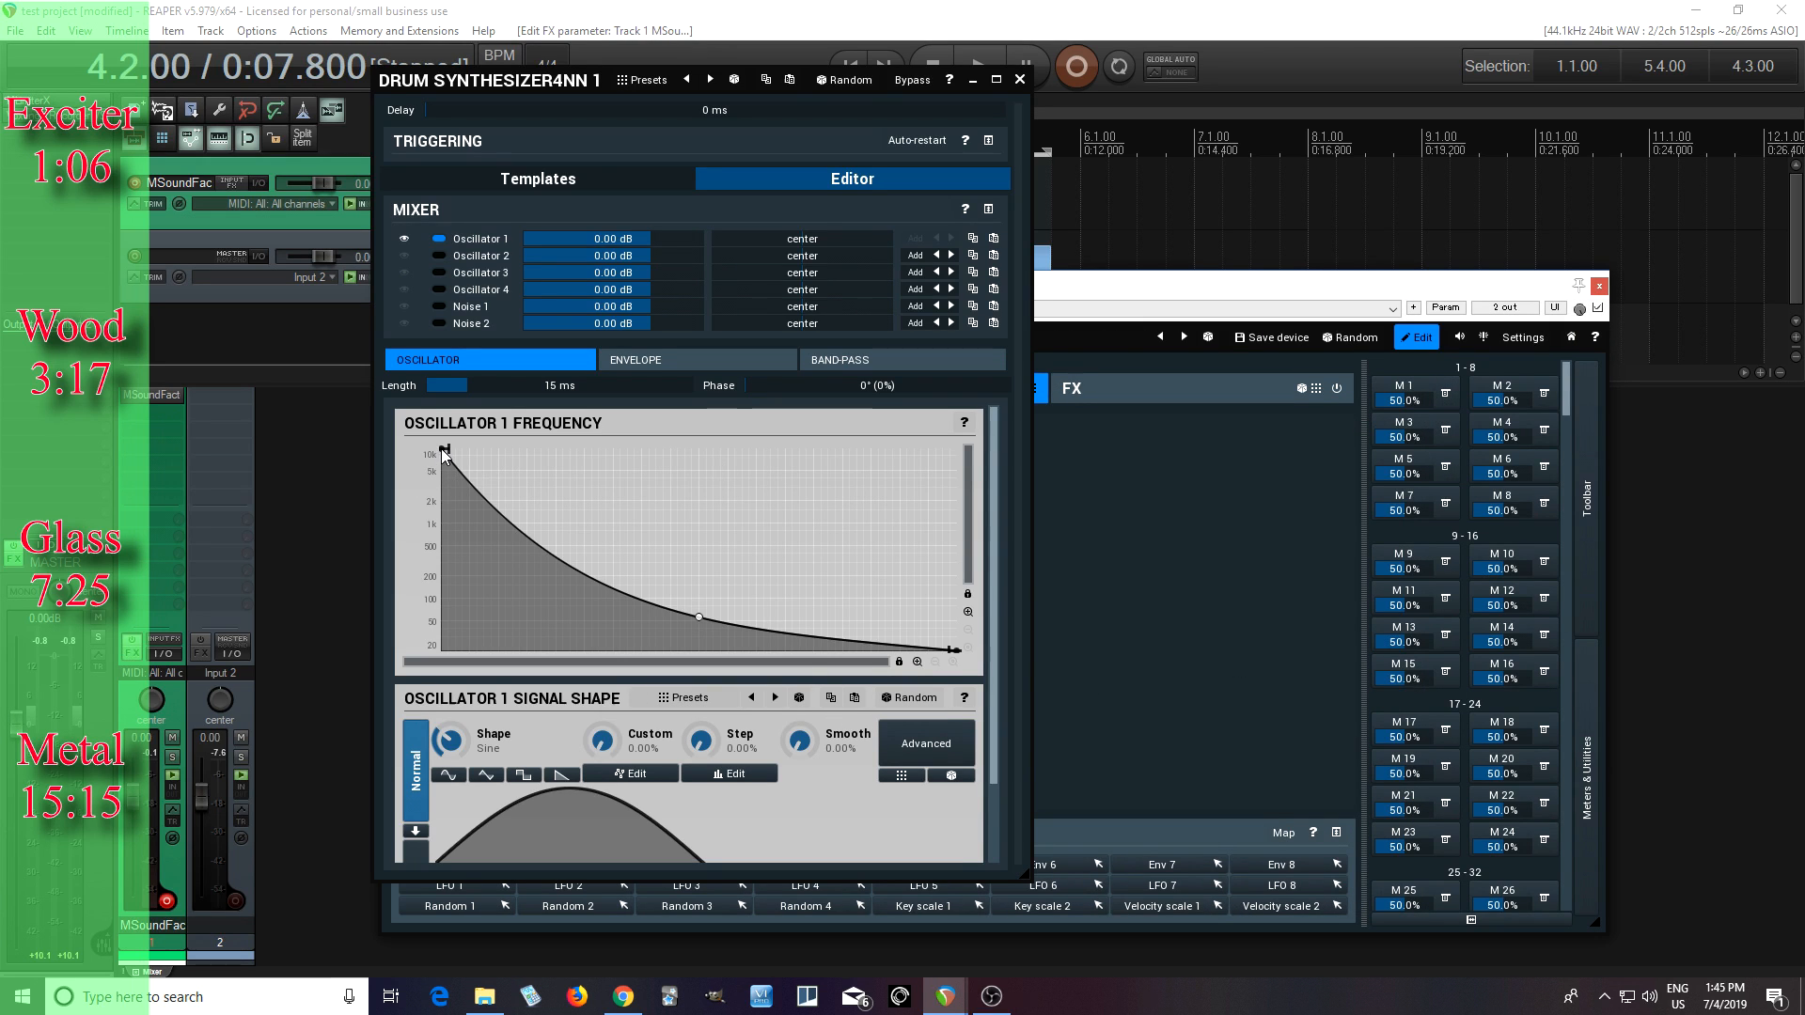
pyautogui.click(1446, 397)
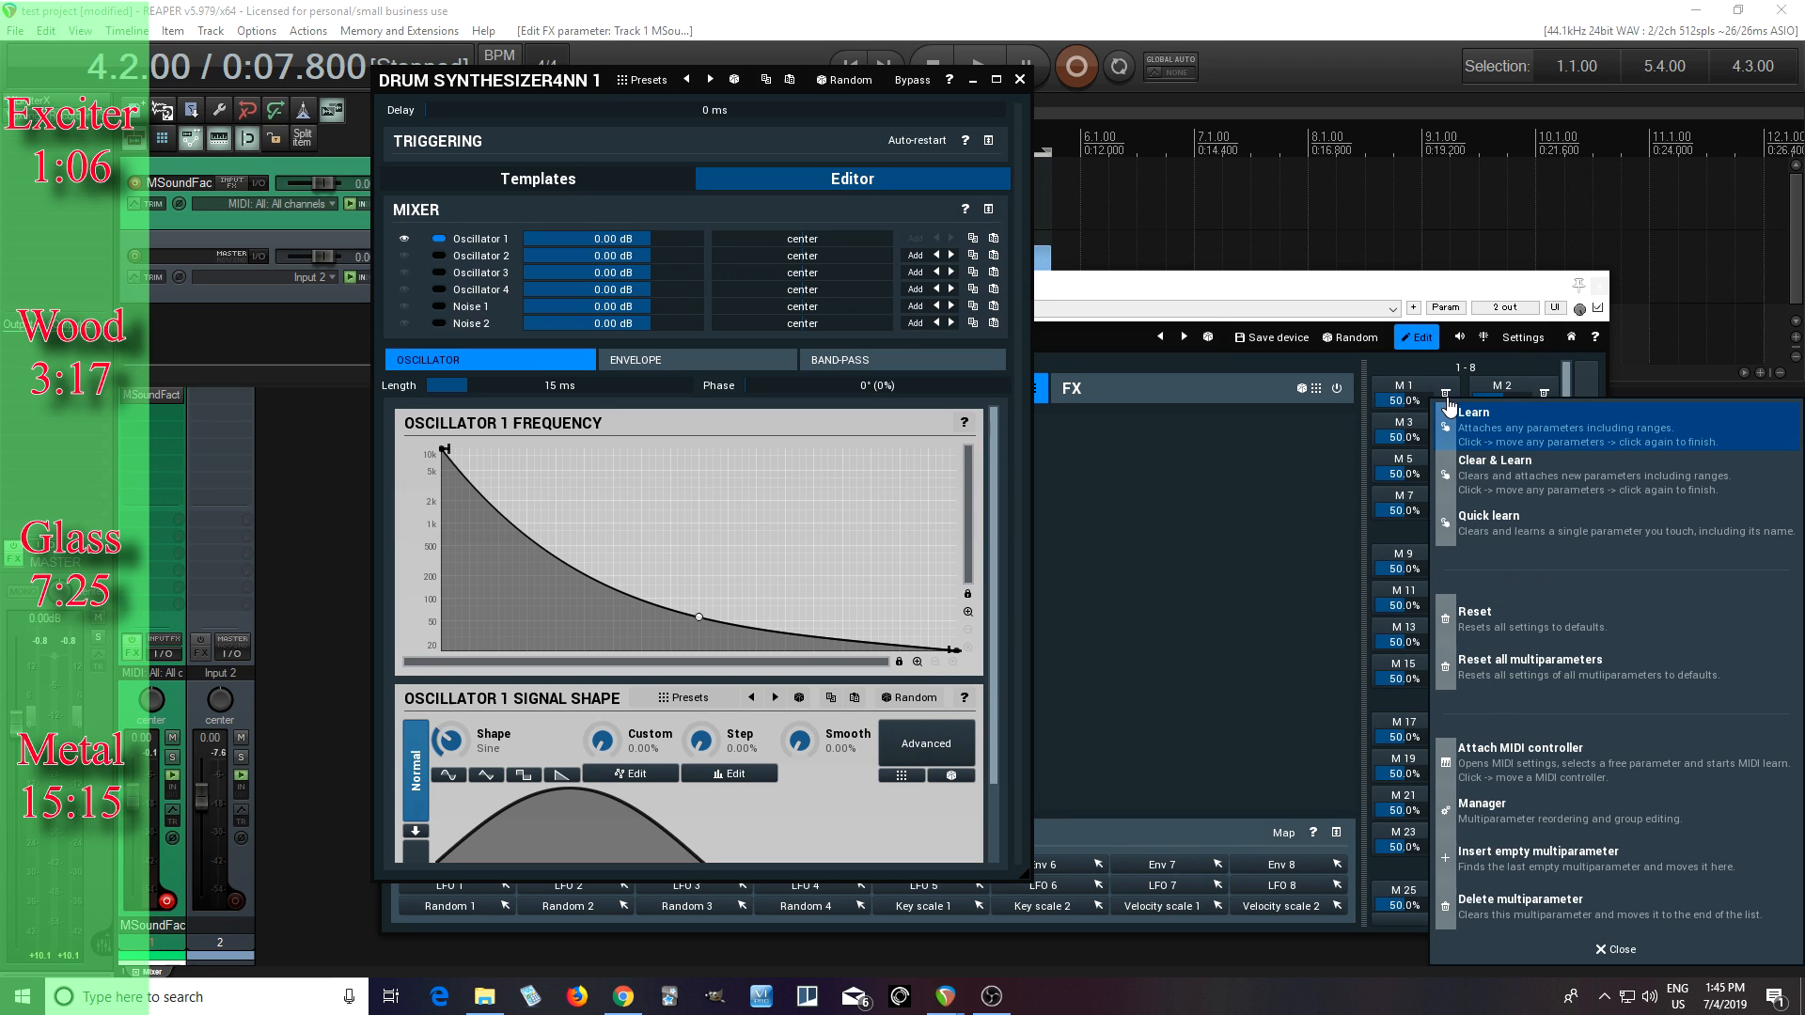
pyautogui.click(1513, 528)
pyautogui.click(446, 453)
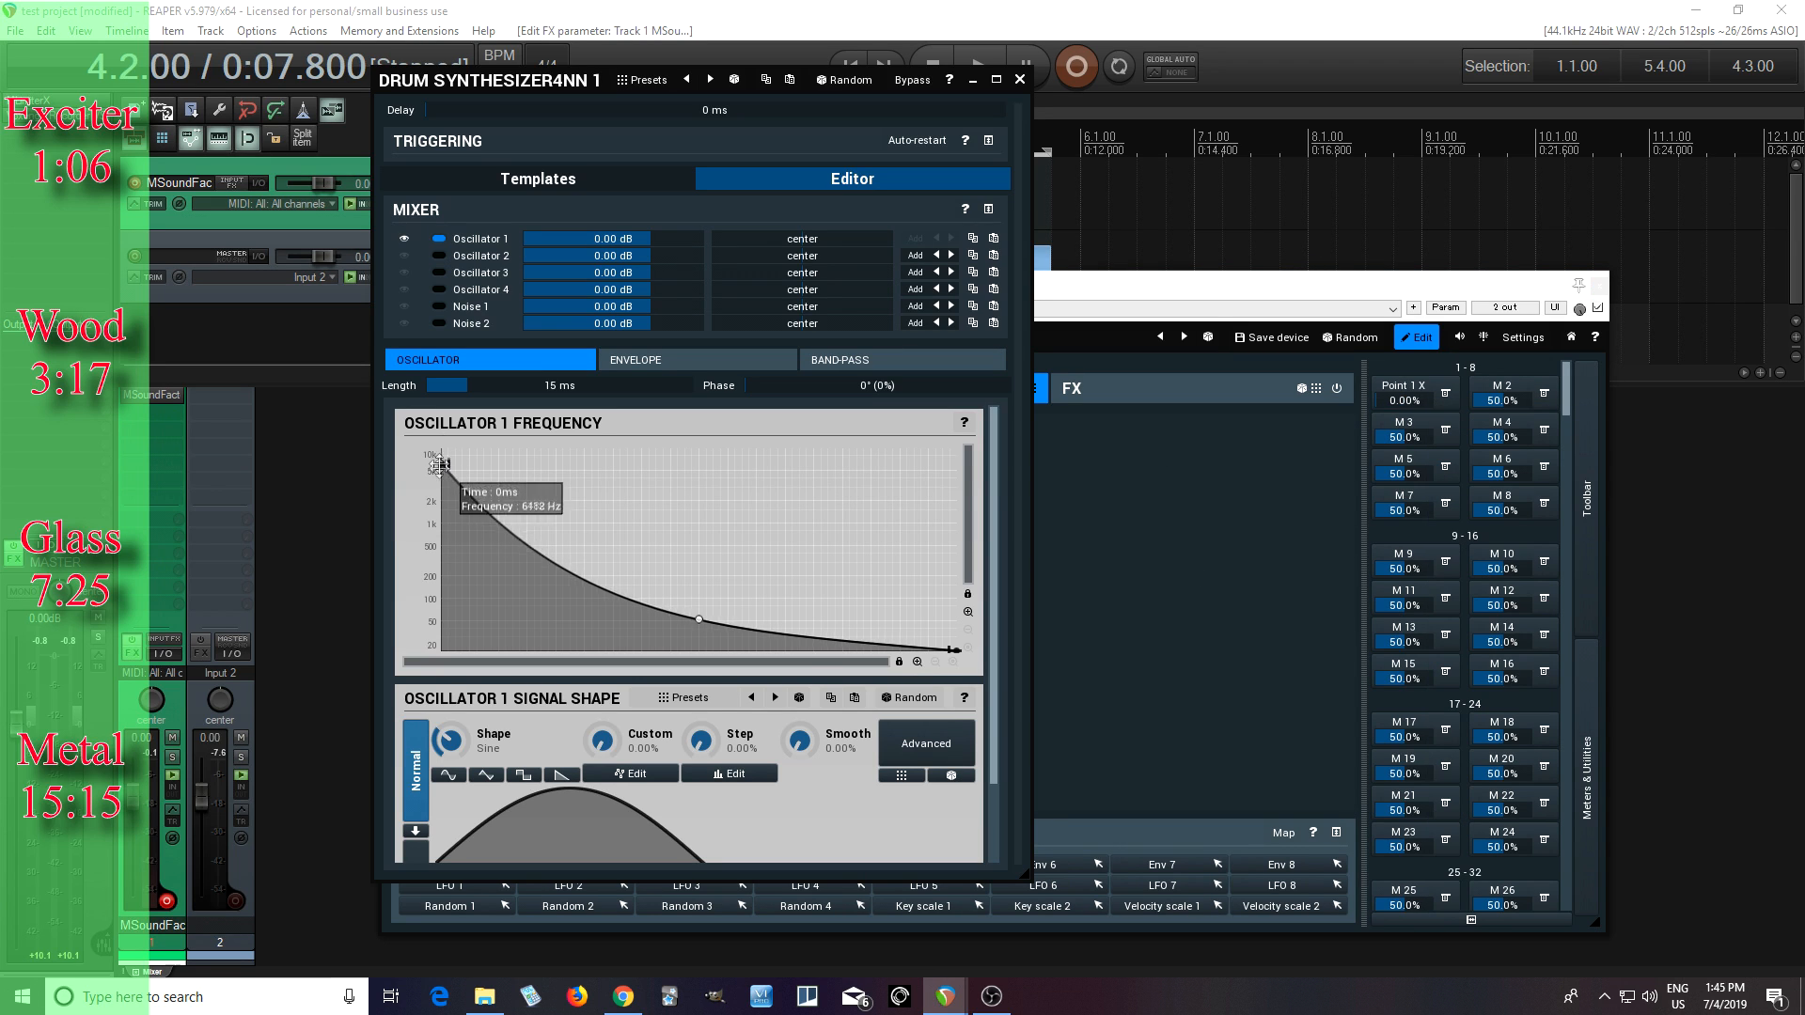
# Reassign the first multiparameter from Point 1 X to Point 1 Y and test its range
pyautogui.click(1410, 395)
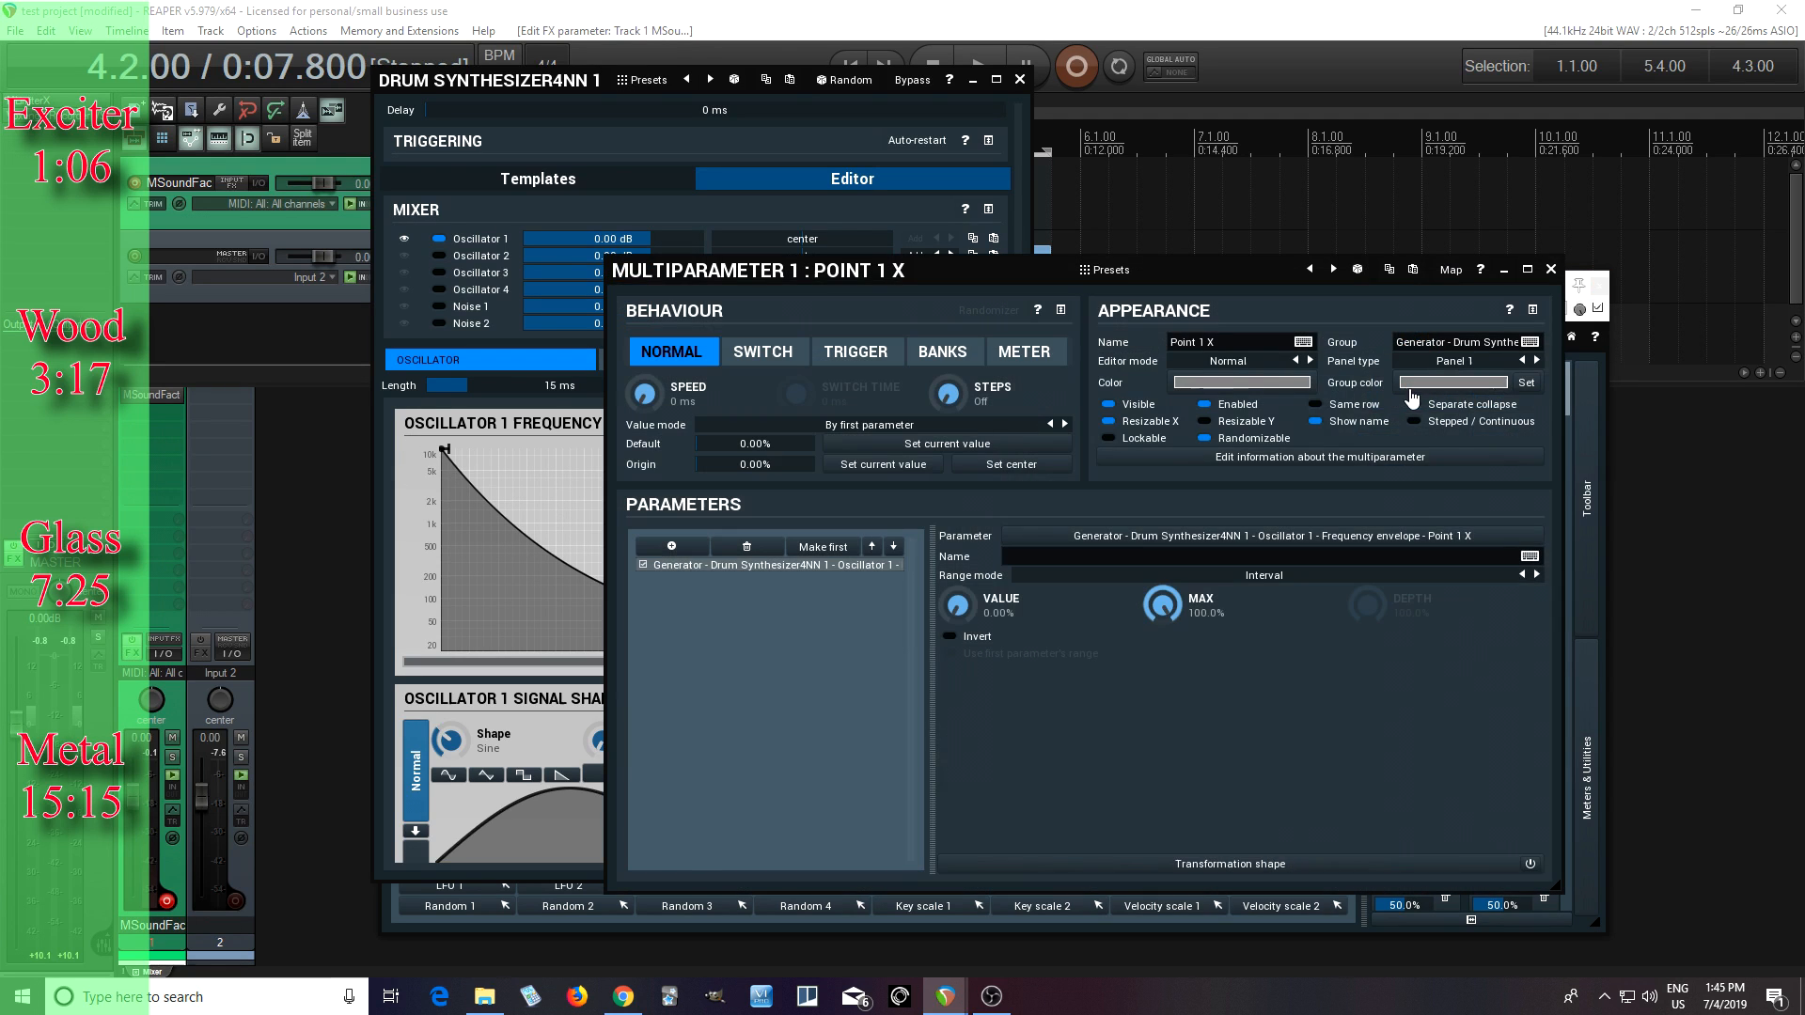
pyautogui.doubleClick(814, 566)
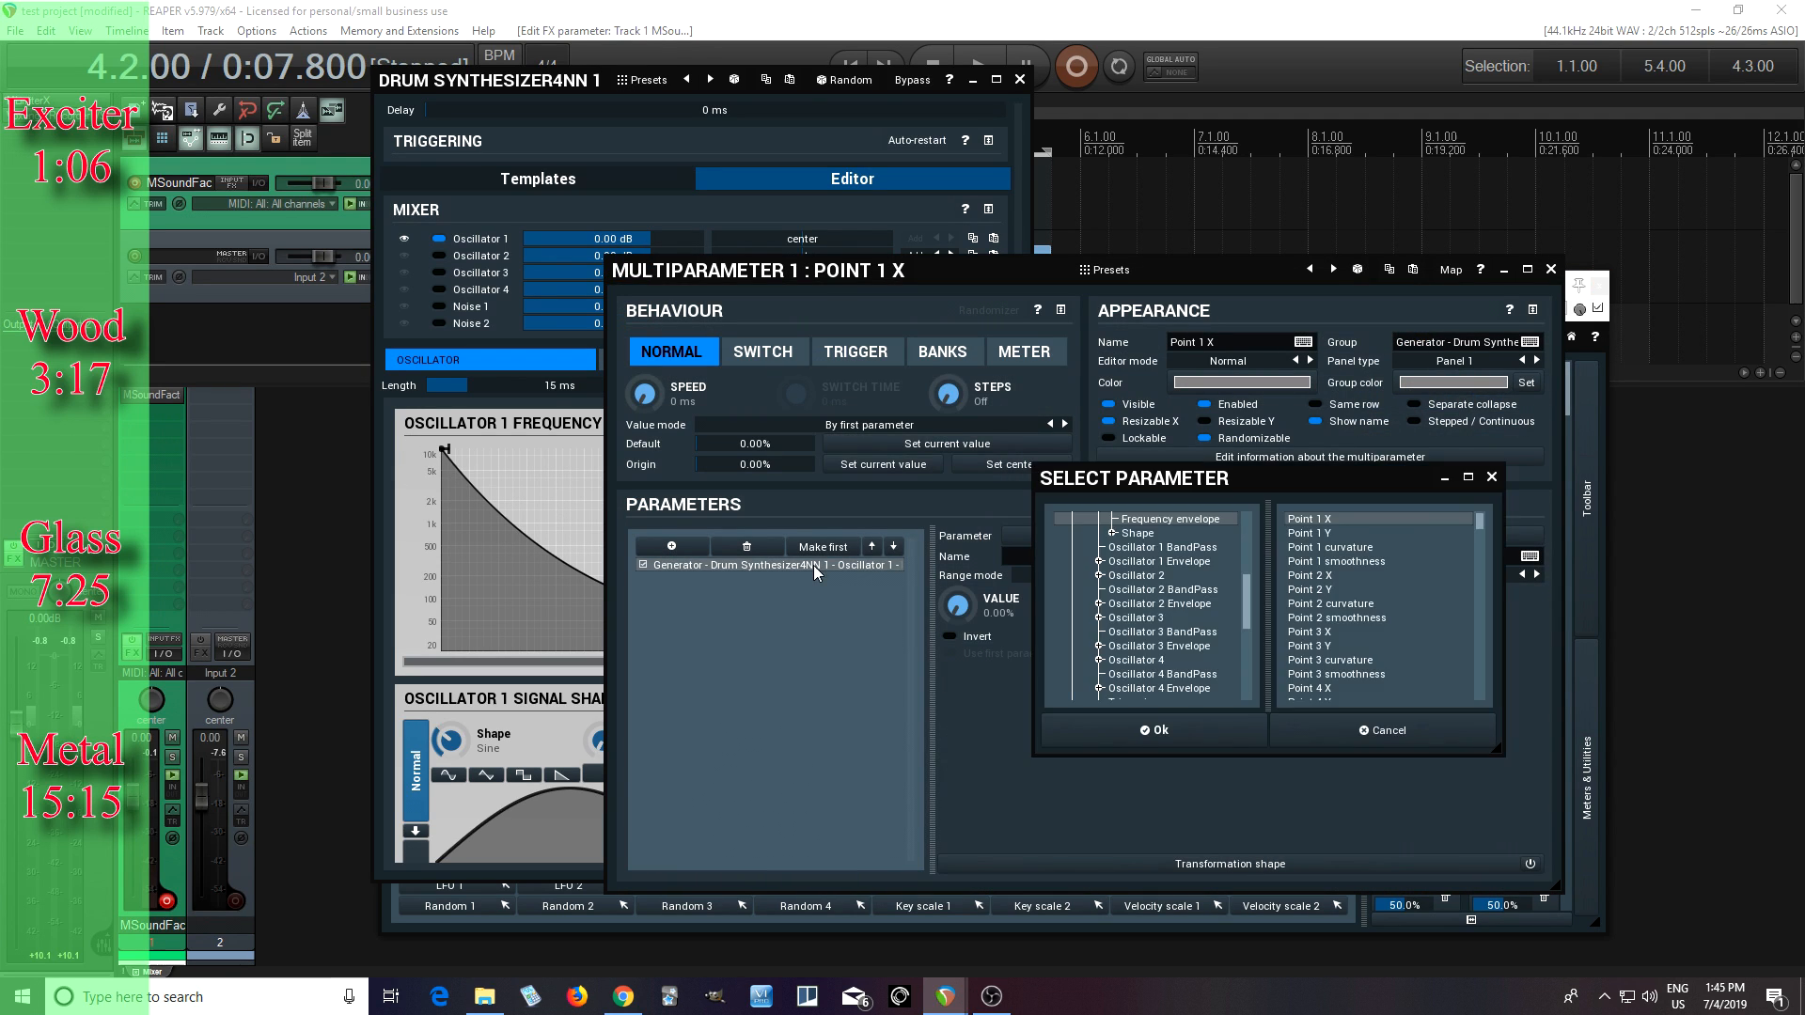
pyautogui.click(1331, 534)
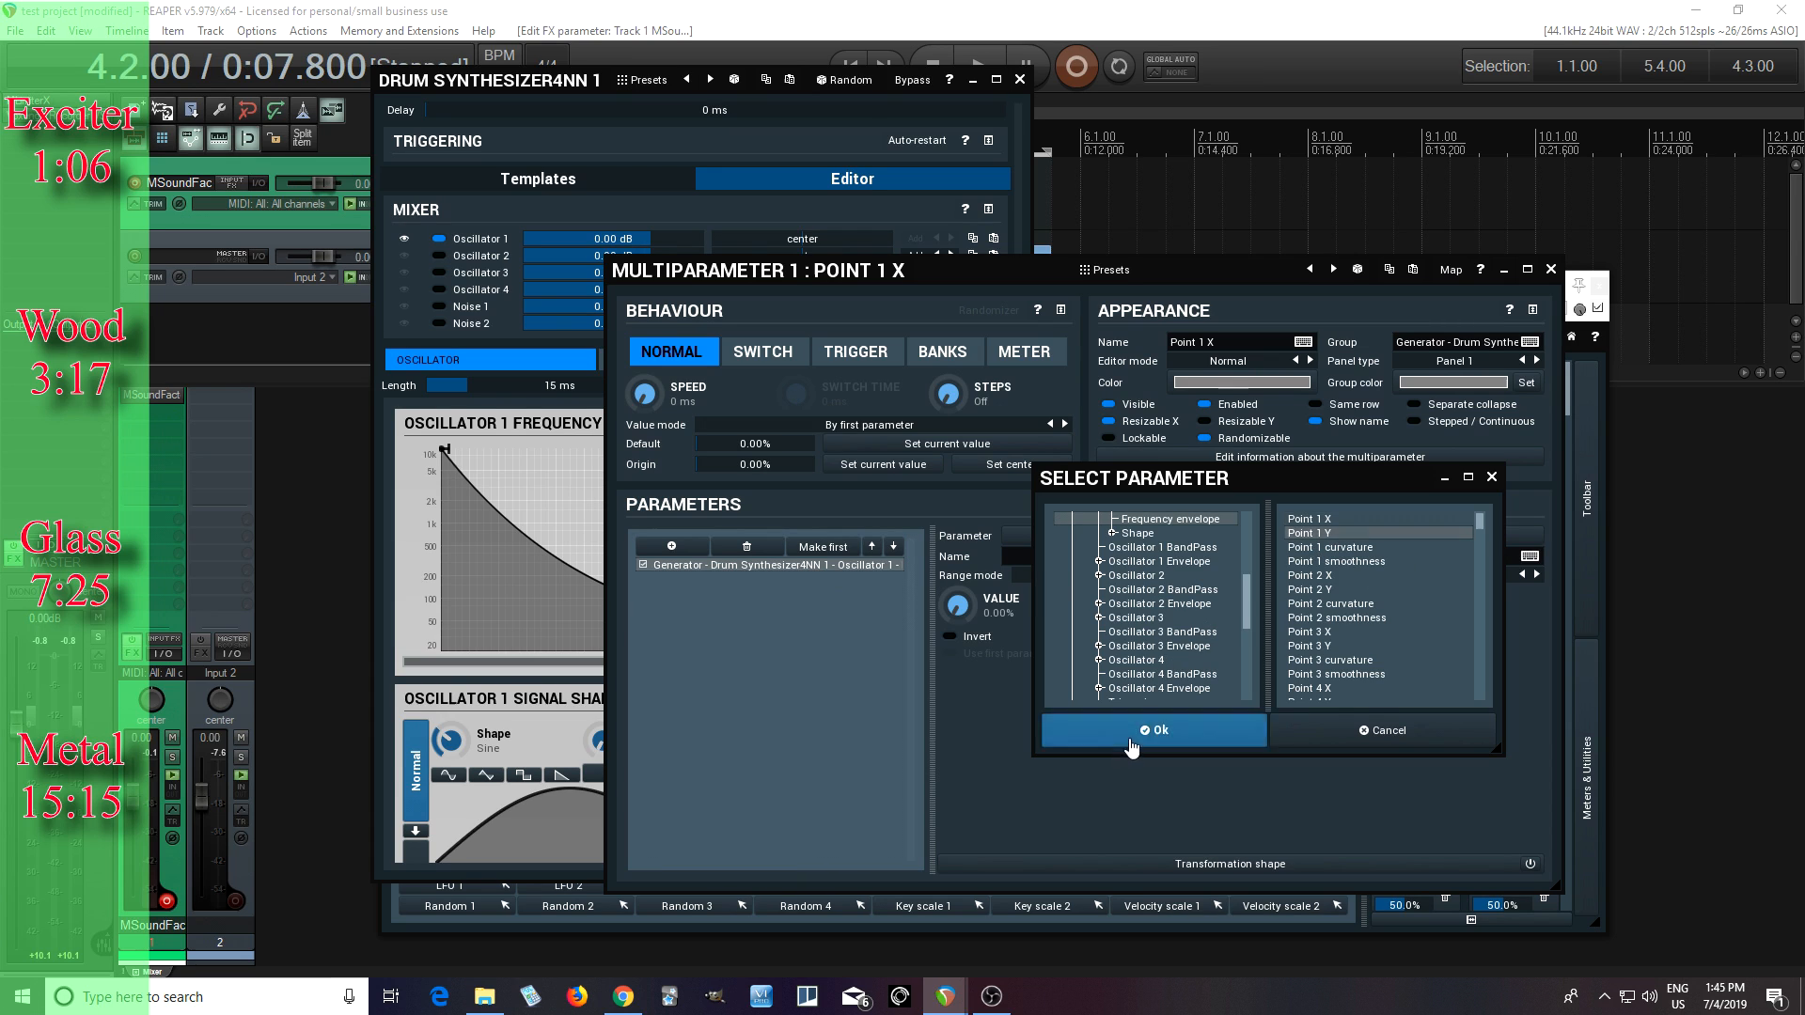
pyautogui.click(1154, 731)
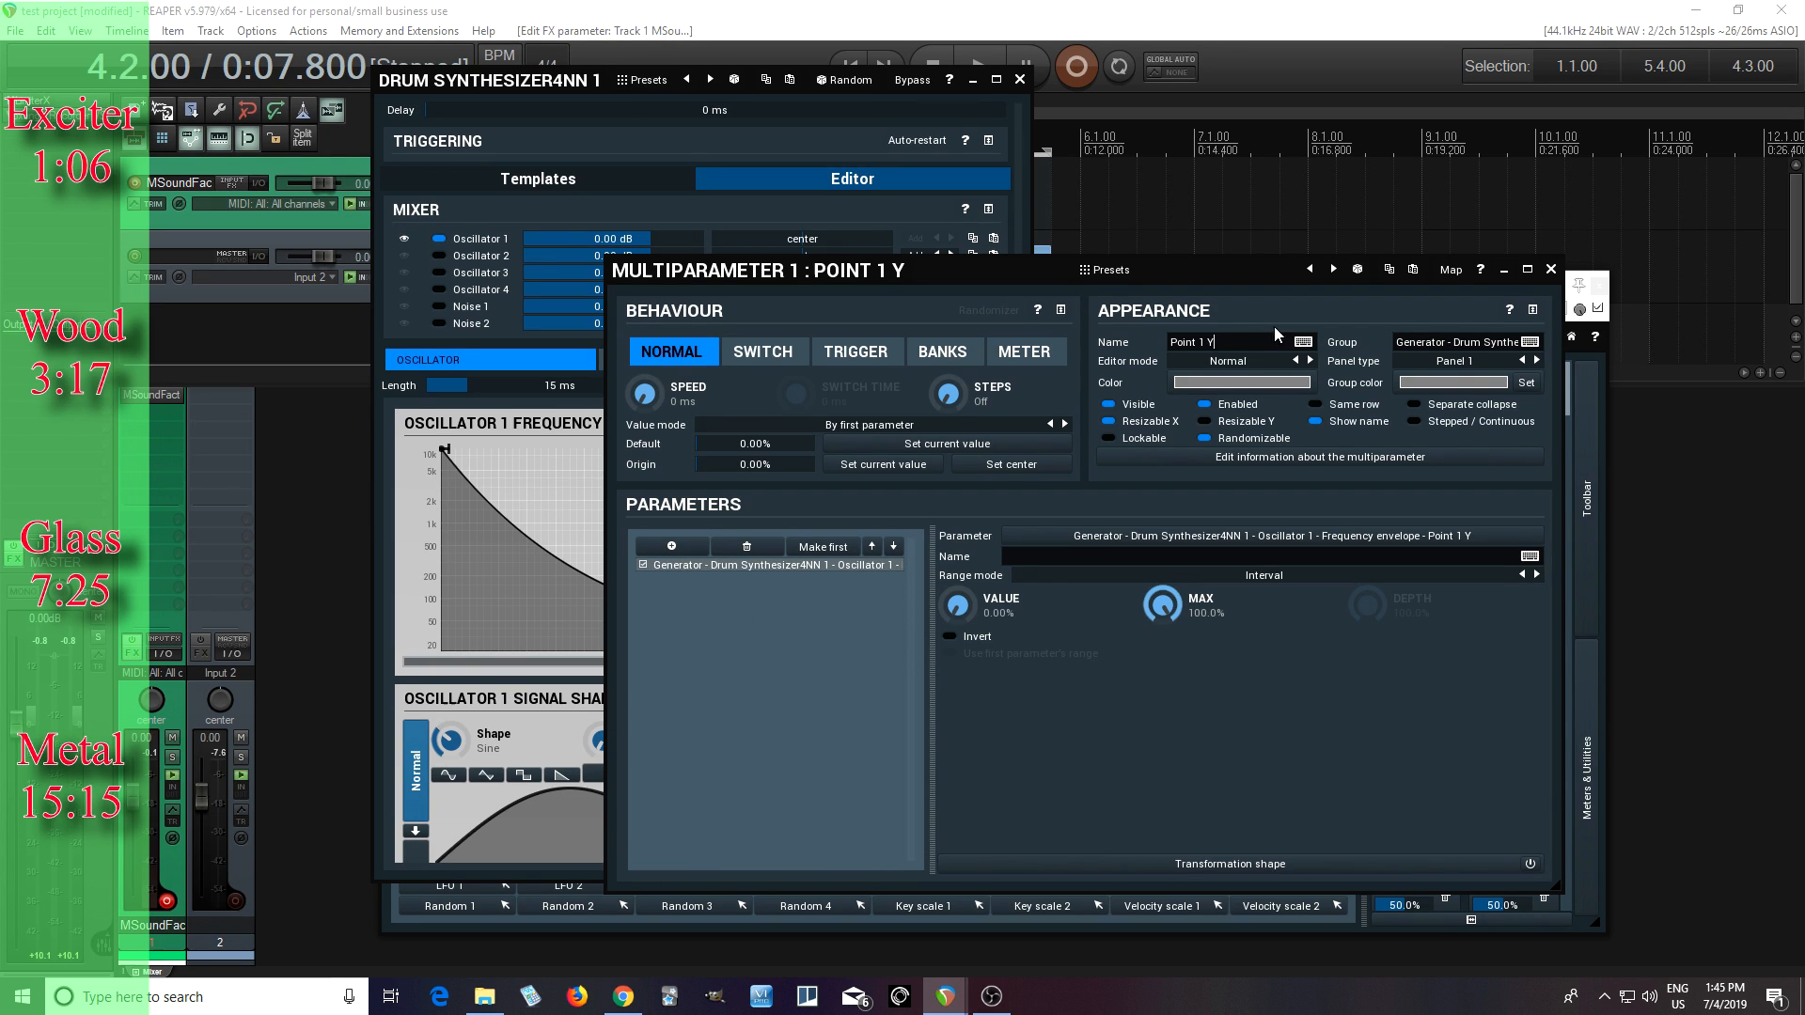
pyautogui.moveTo(861, 272); pyautogui.dragTo(872, 296)
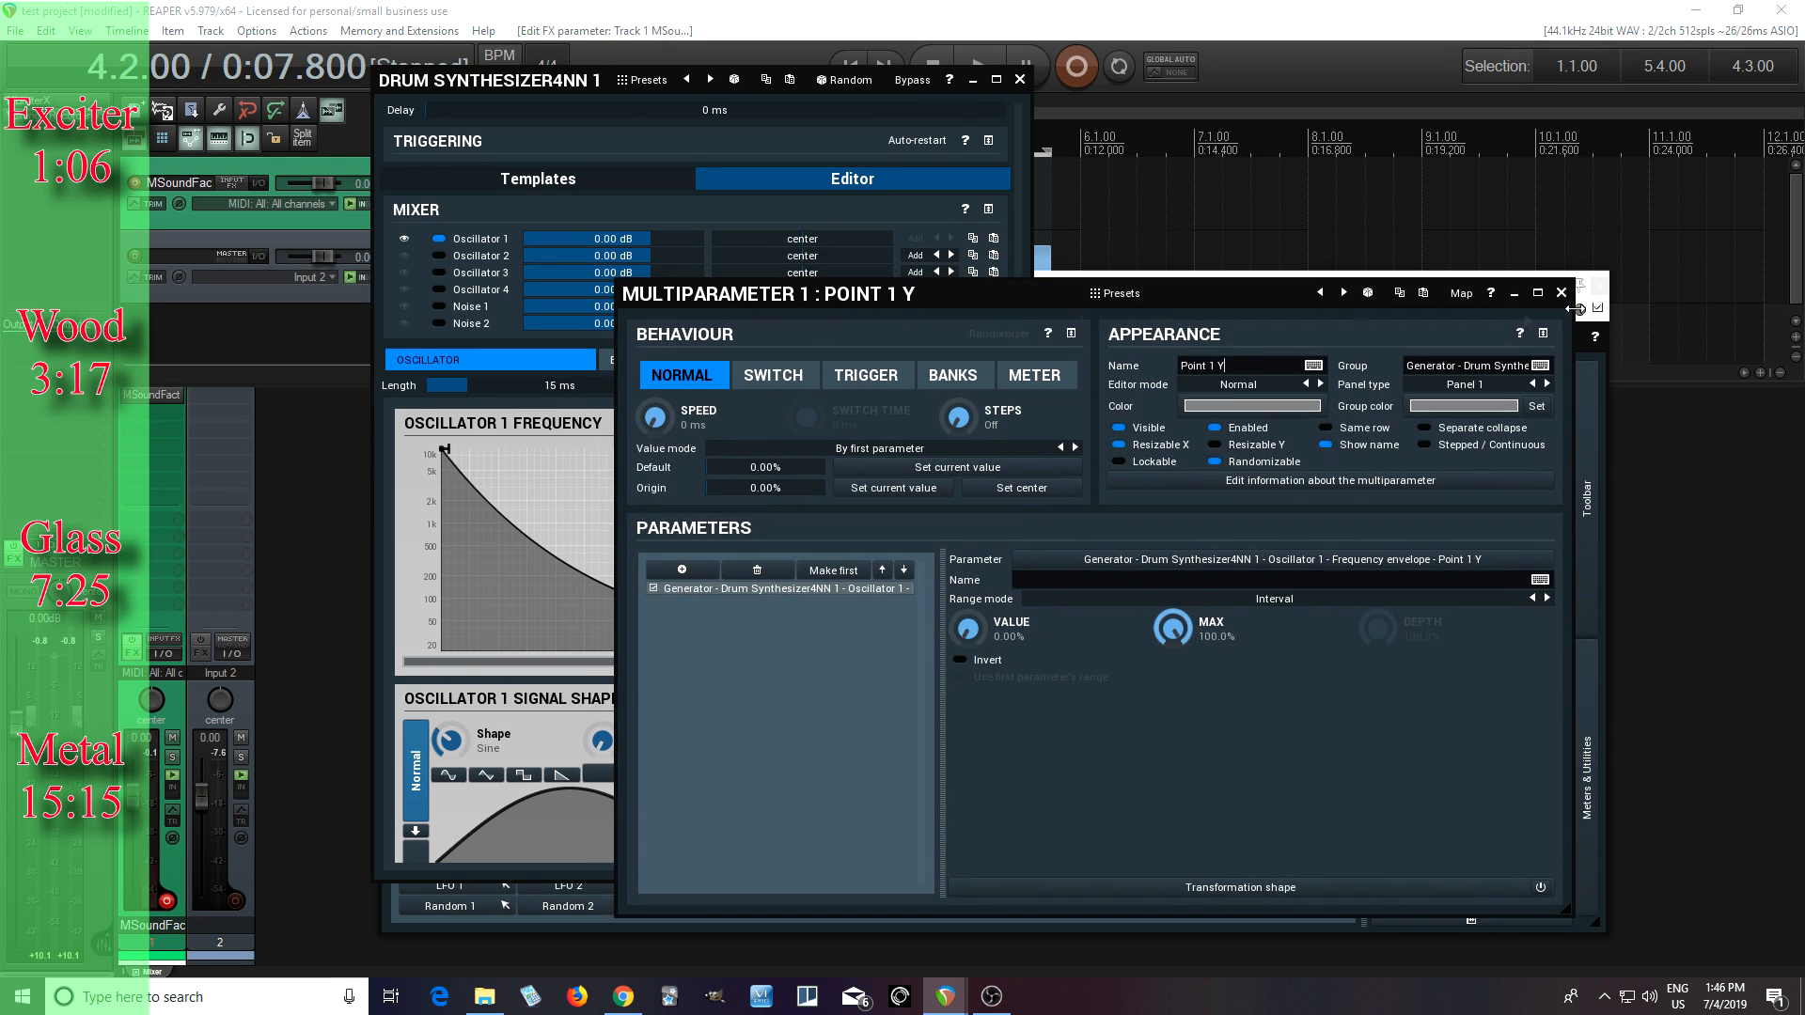
pyautogui.click(1563, 294)
pyautogui.moveTo(1422, 396)
pyautogui.mouseDown()
pyautogui.moveTo(1389, 398)
pyautogui.moveTo(1421, 400)
pyautogui.mouseUp()
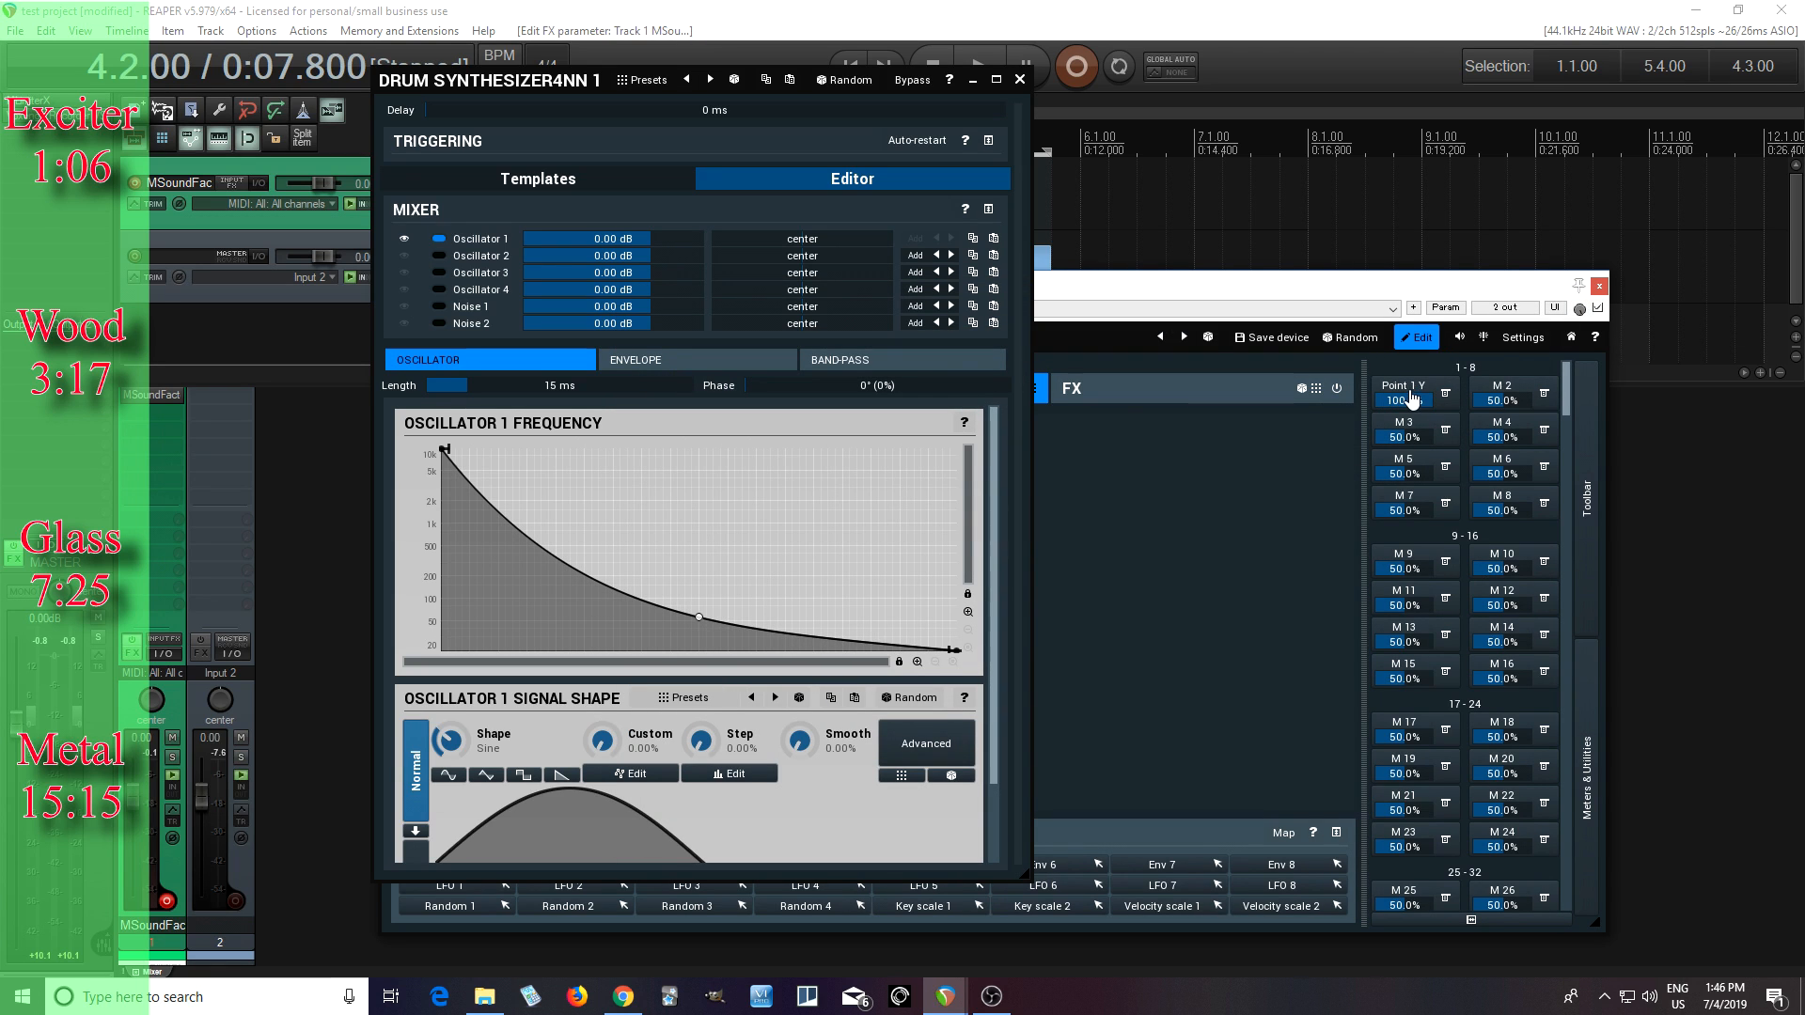
# Set the minimum value of the Point 1 Y multiparameter's range to 50% and try the control
pyautogui.click(1411, 399)
pyautogui.doubleClick(978, 622)
pyautogui.click(998, 766)
pyautogui.click(997, 831)
pyautogui.click(968, 869)
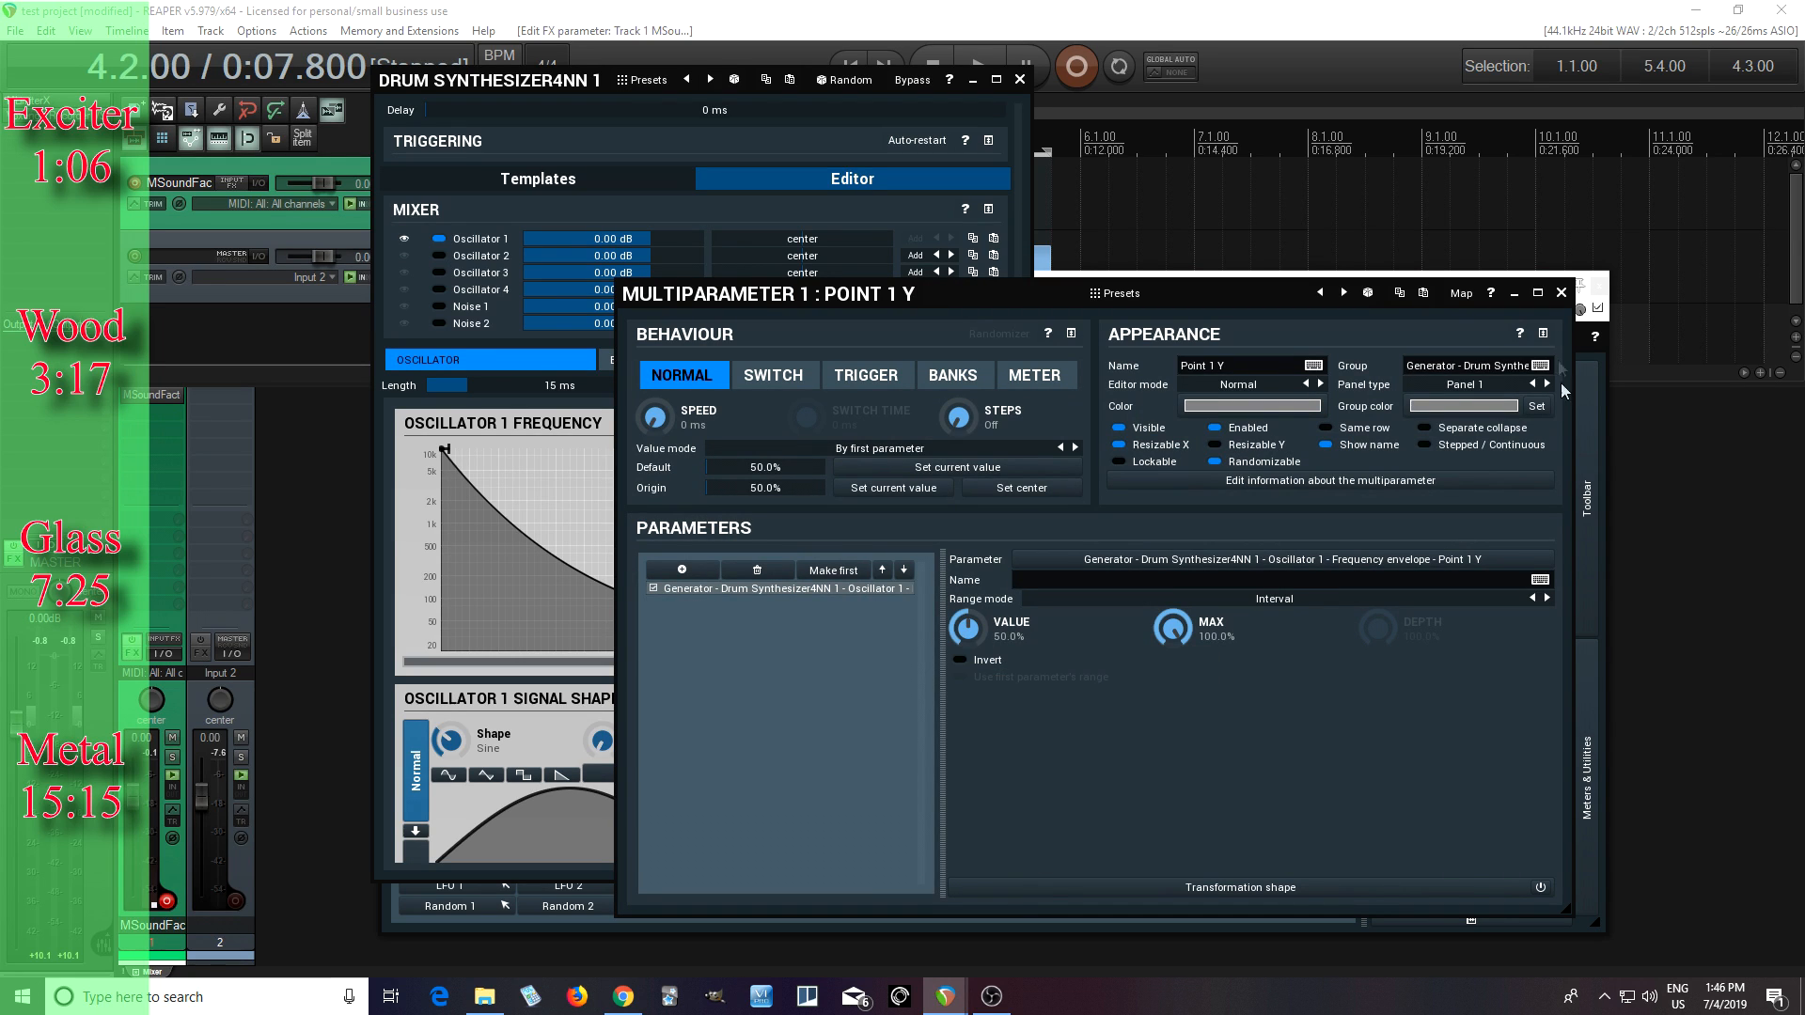
pyautogui.click(1562, 293)
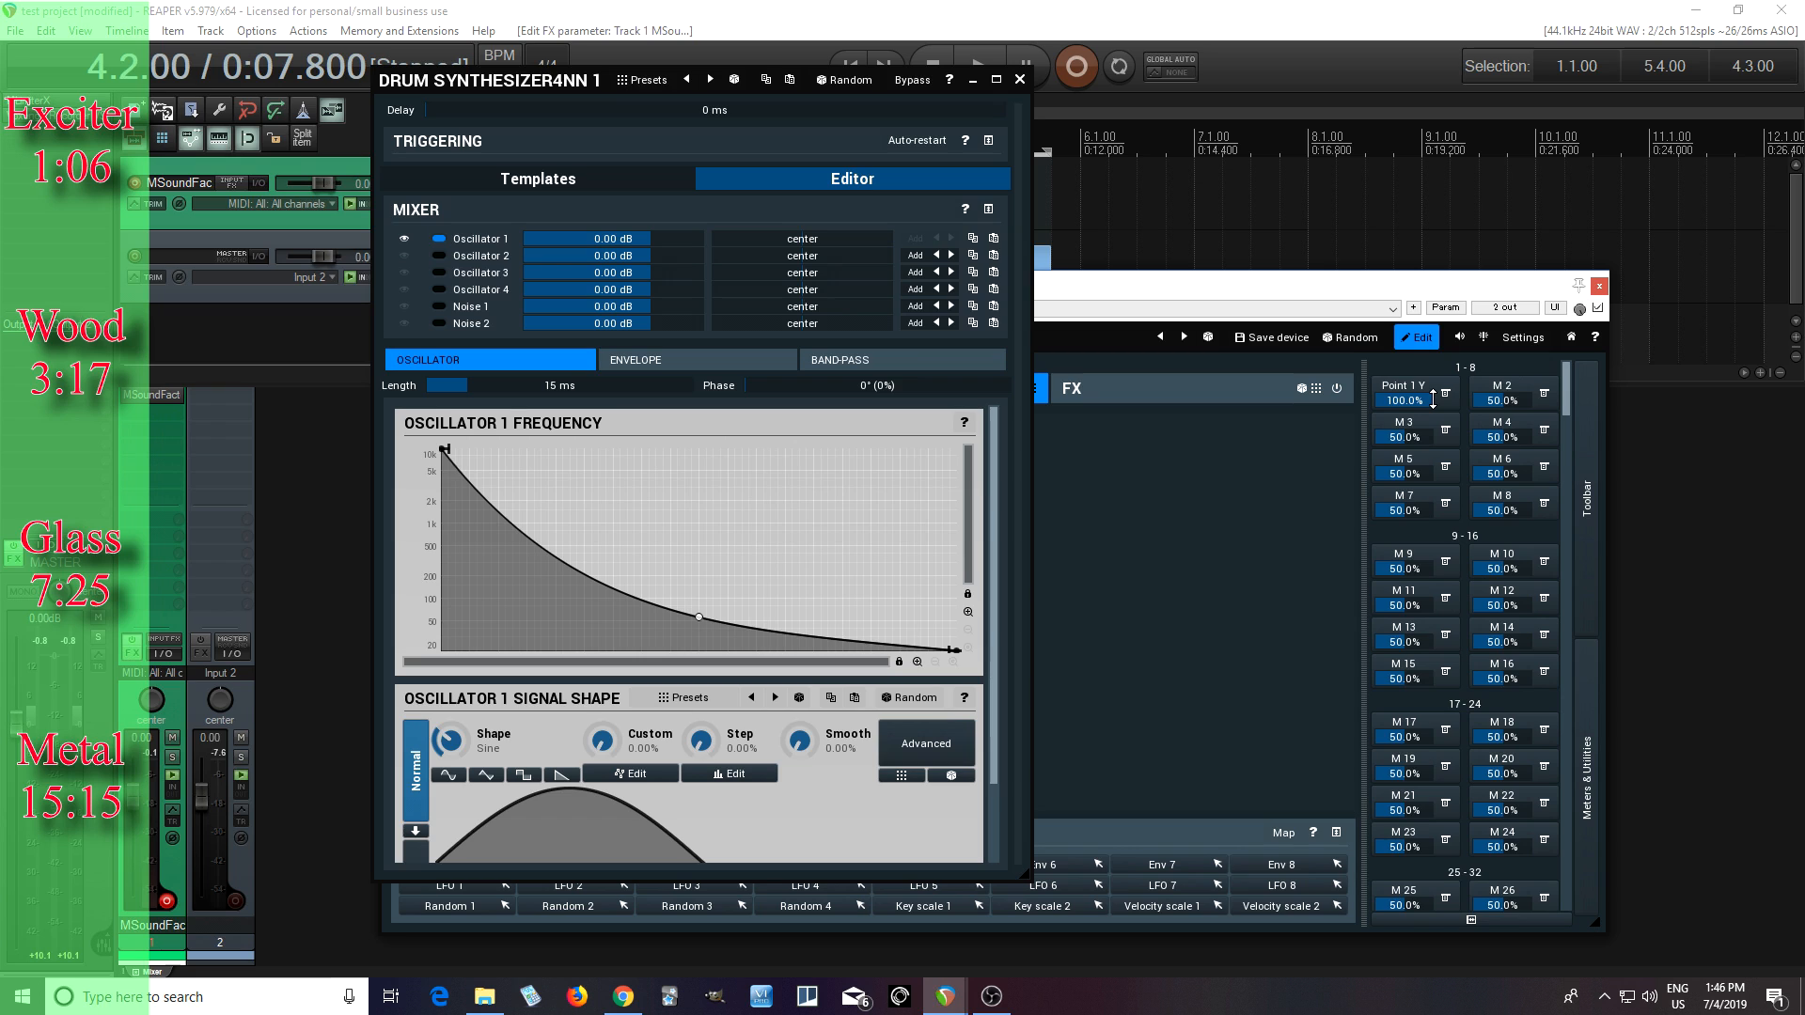
pyautogui.moveTo(1433, 400)
pyautogui.mouseDown()
pyautogui.moveTo(1433, 429)
pyautogui.moveTo(1433, 401)
pyautogui.mouseUp()
# Switch from Oscillator 1 to Noise 1, bend its envelope into a steep decay curve, and show its band-pass settings
pyautogui.click(406, 307)
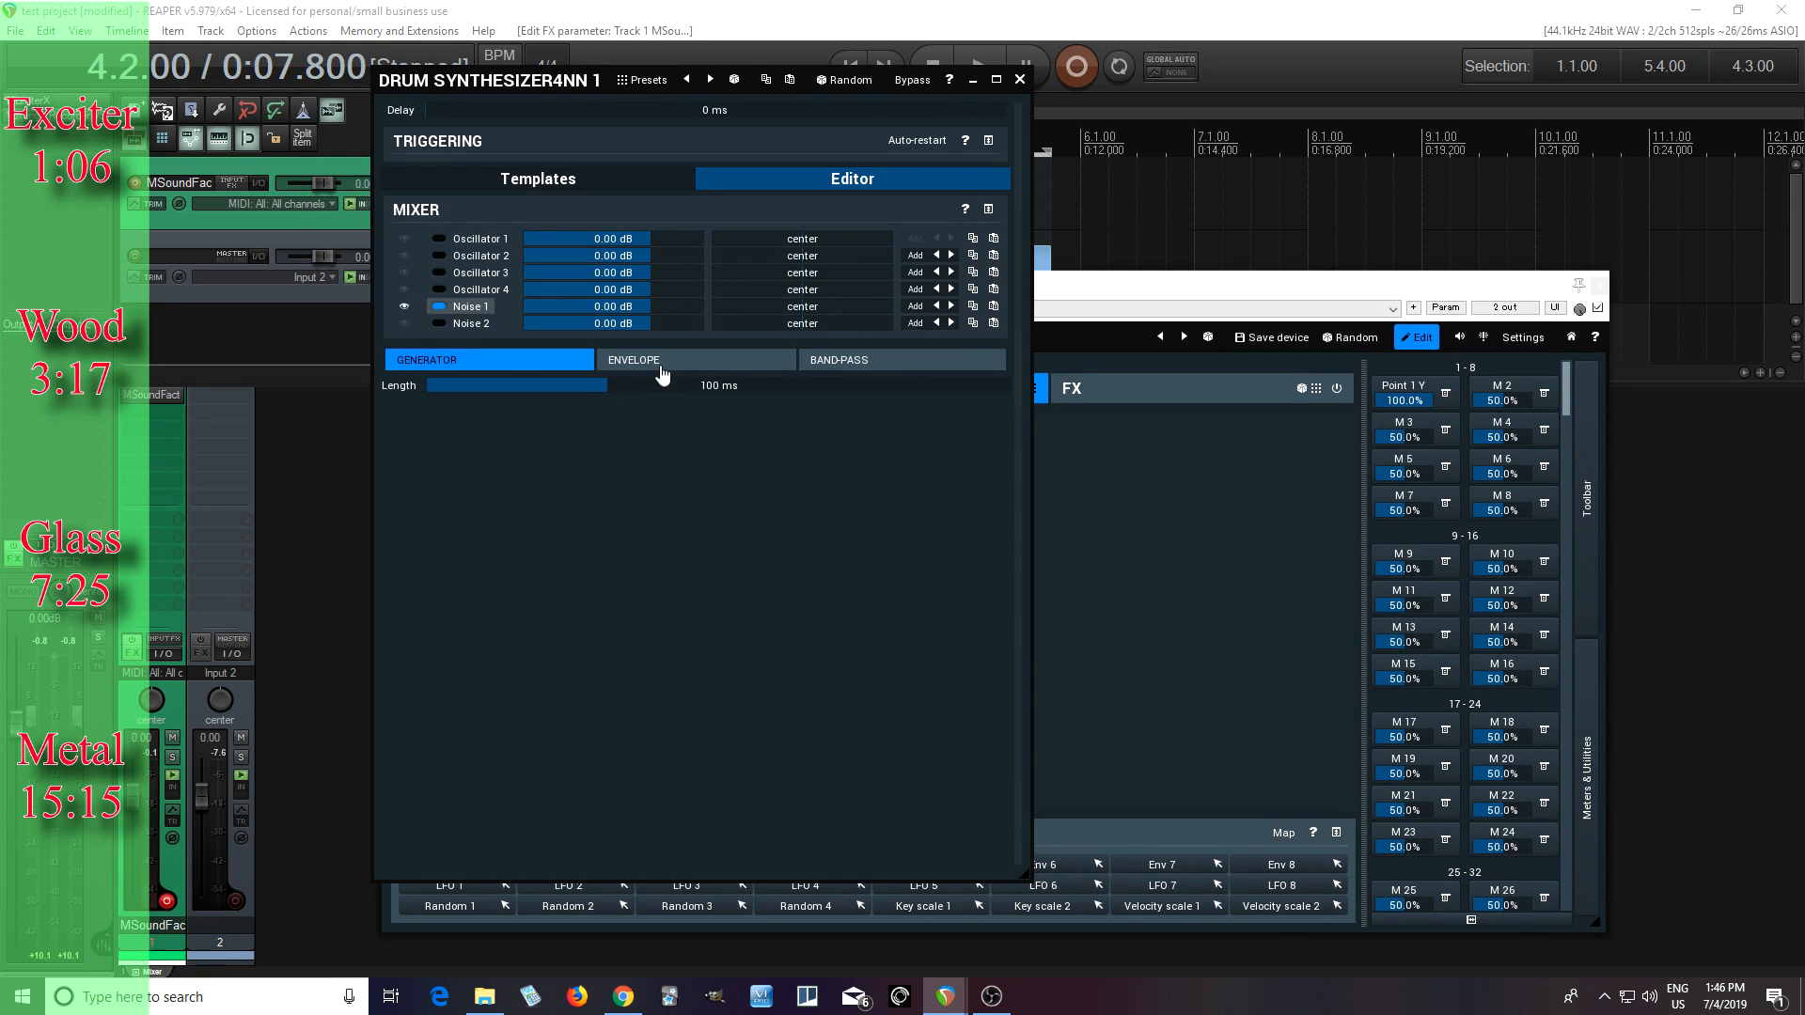
pyautogui.click(662, 367)
pyautogui.moveTo(706, 640); pyautogui.dragTo(642, 783)
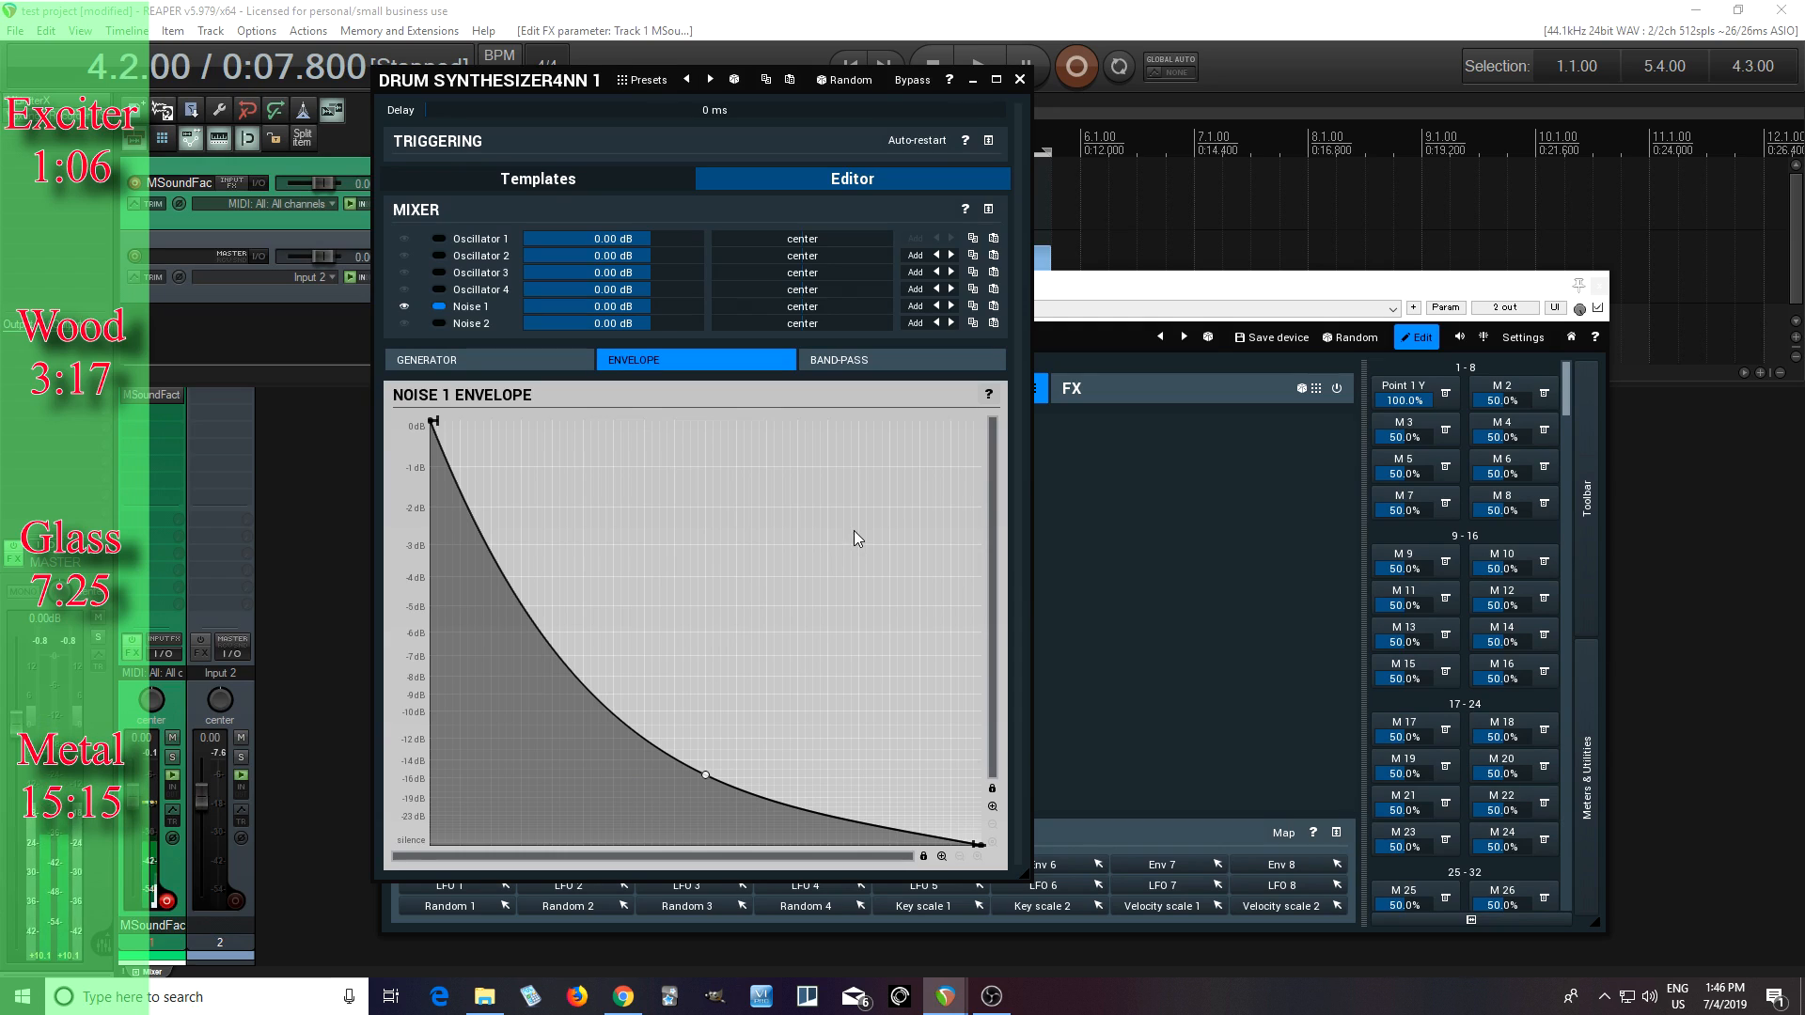
pyautogui.click(882, 361)
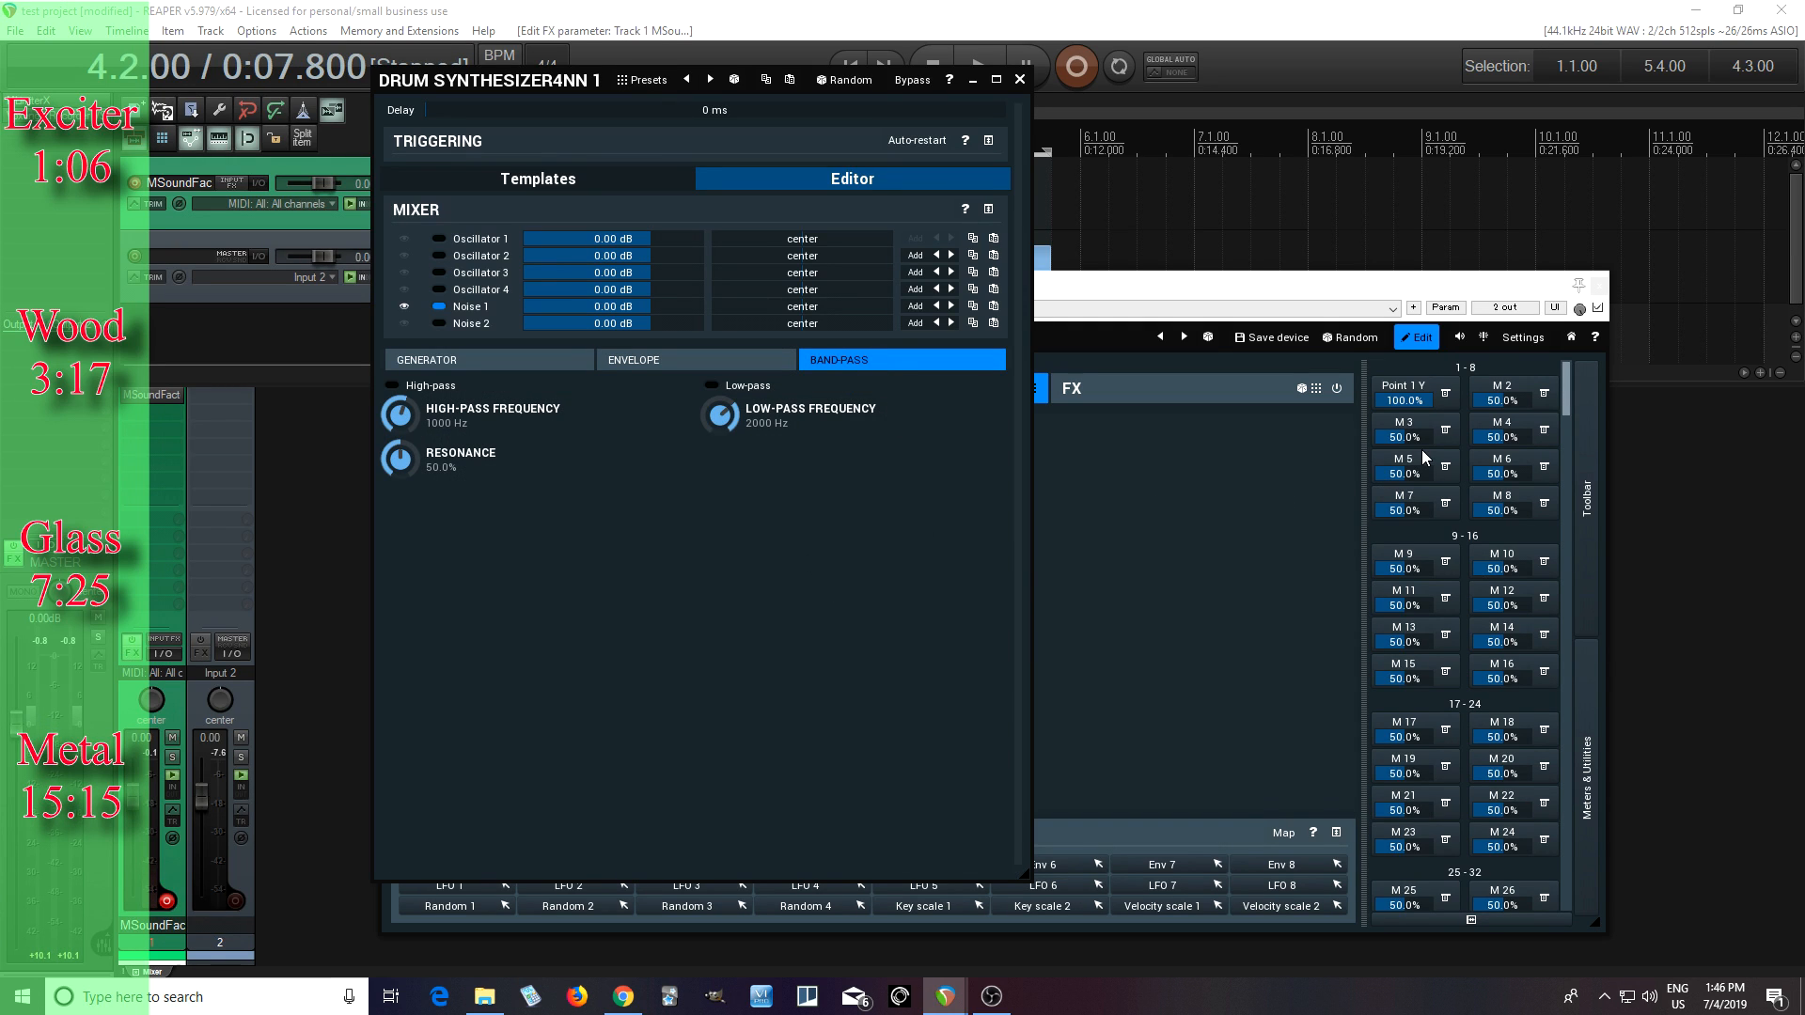
# Enable Noise 1's low-pass filter, quick-learn its low-pass frequency onto M 3, and set that multiparameter to 2661 Hz
pyautogui.click(749, 388)
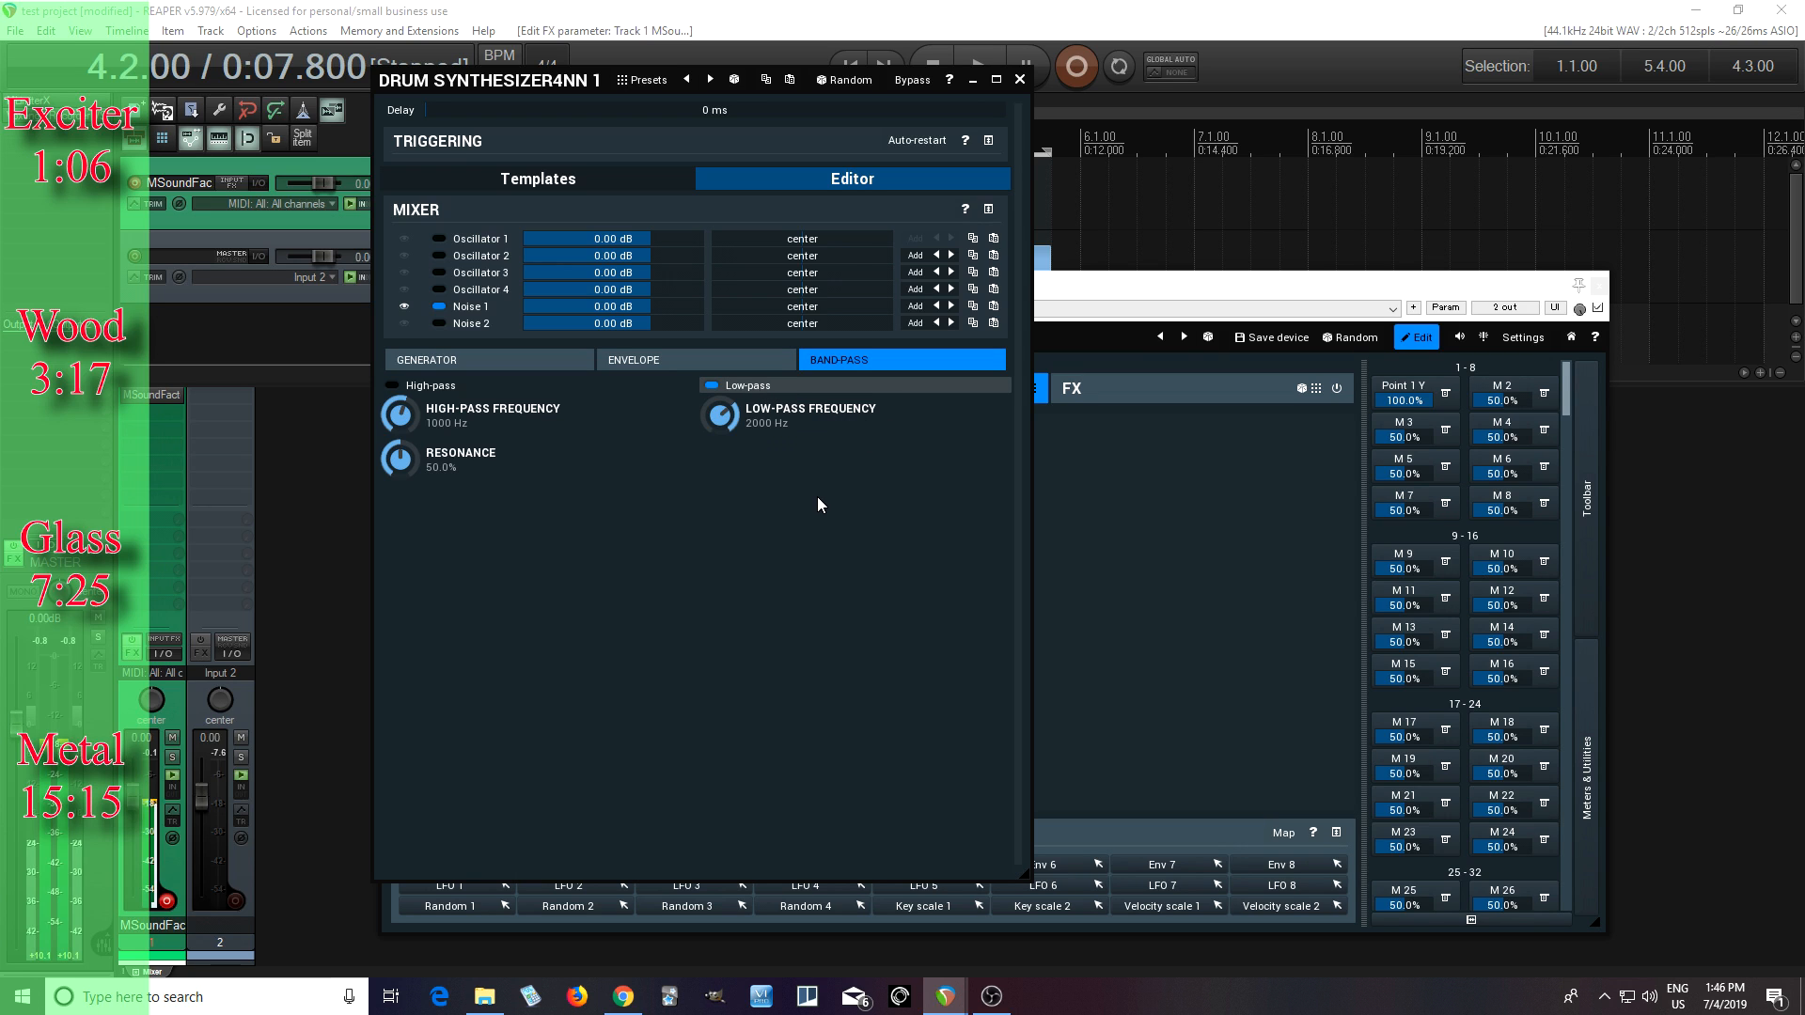
pyautogui.click(1446, 429)
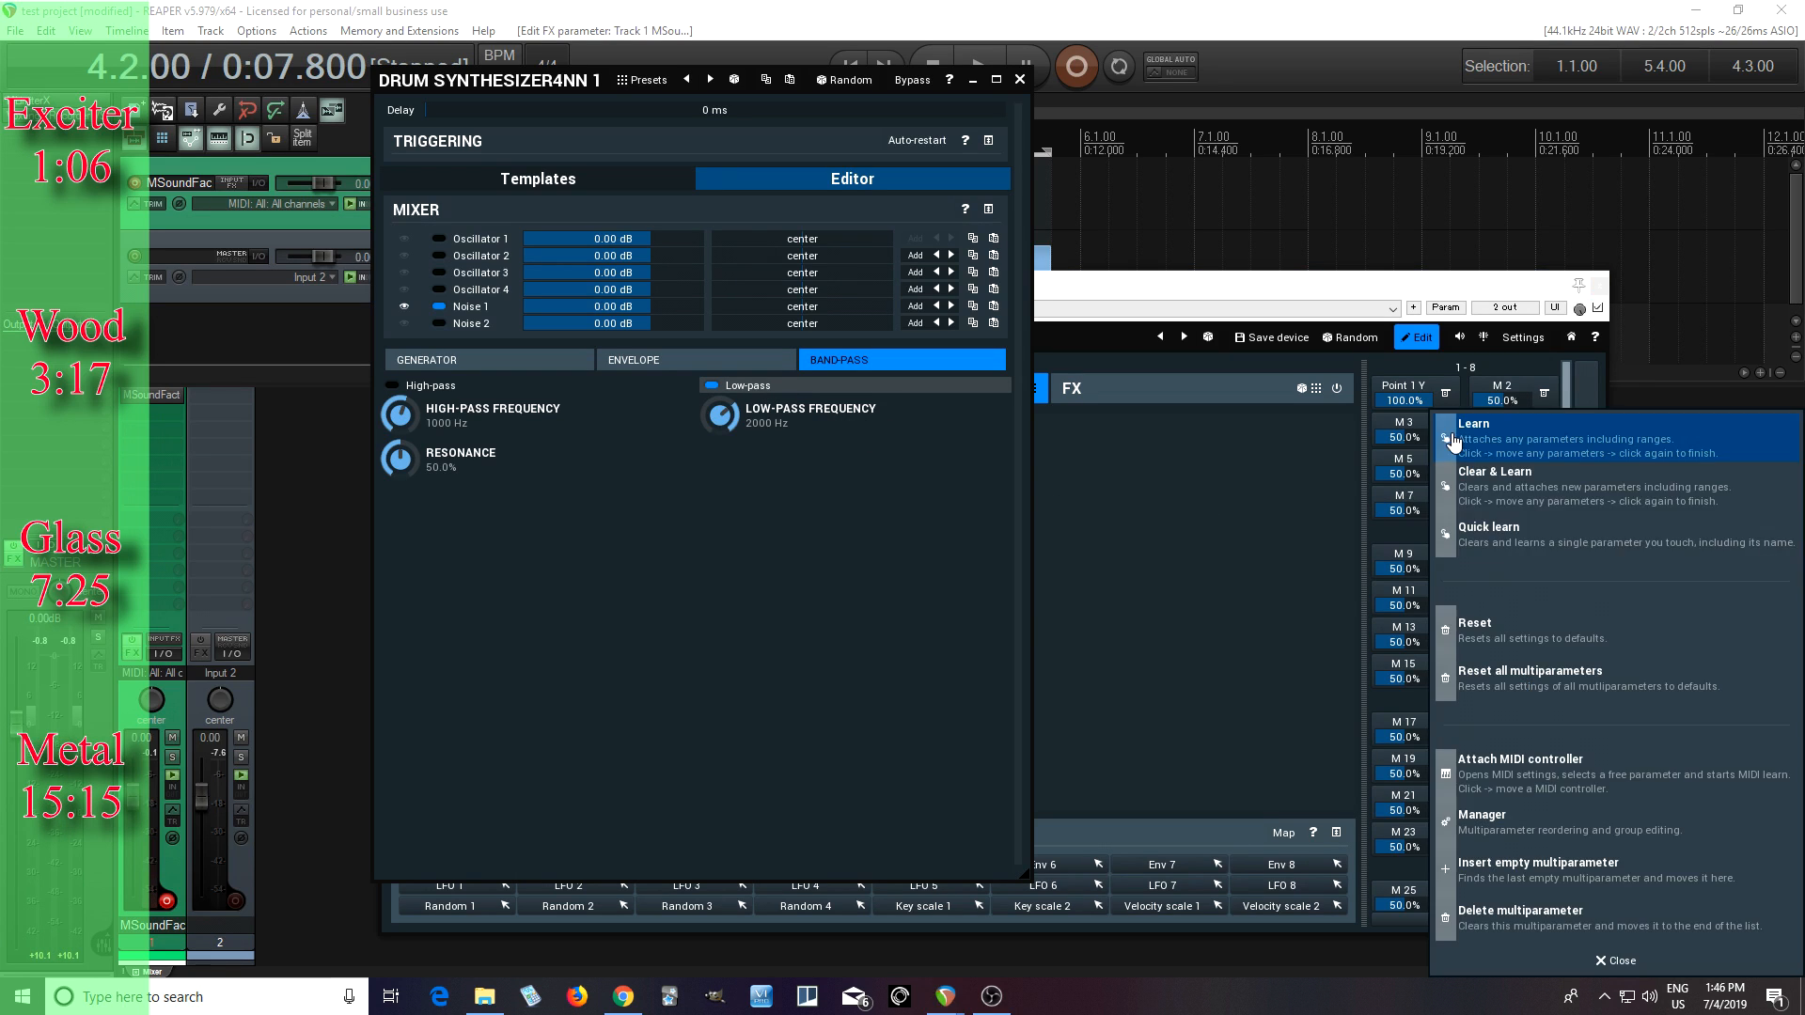
pyautogui.click(1496, 547)
pyautogui.moveTo(734, 439); pyautogui.dragTo(734, 395)
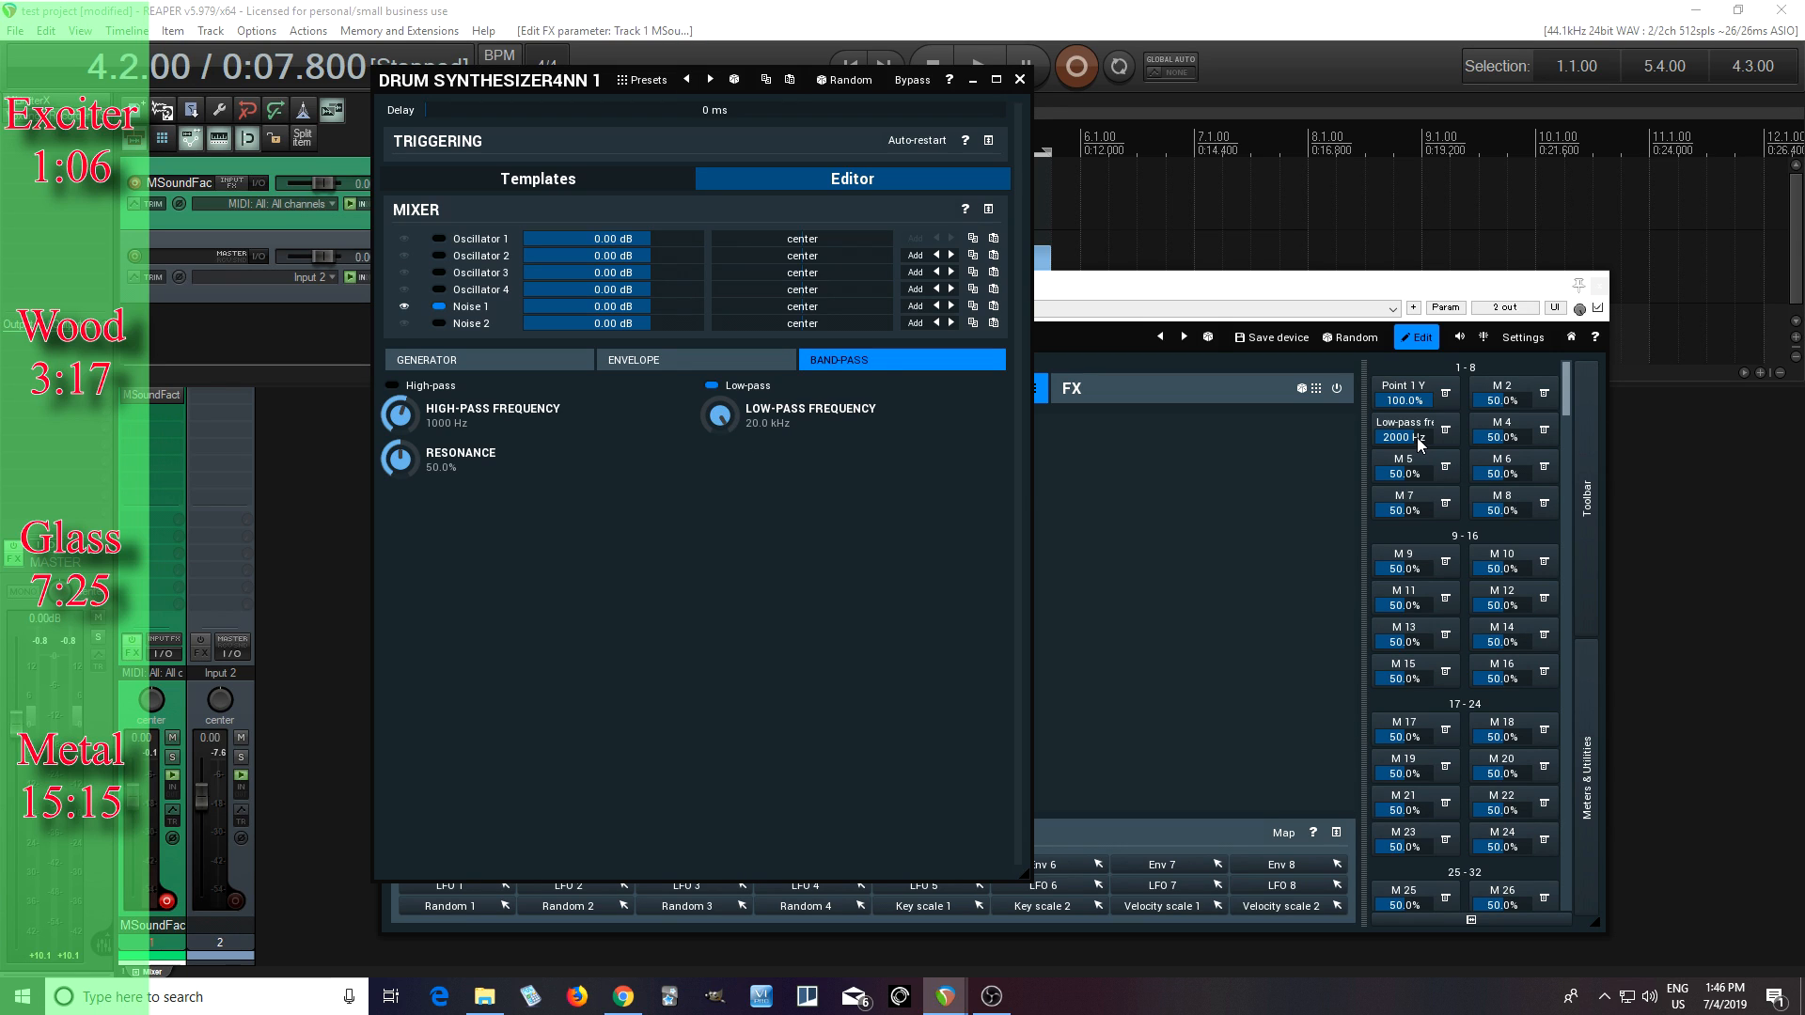
pyautogui.moveTo(1418, 440); pyautogui.dragTo(1440, 440)
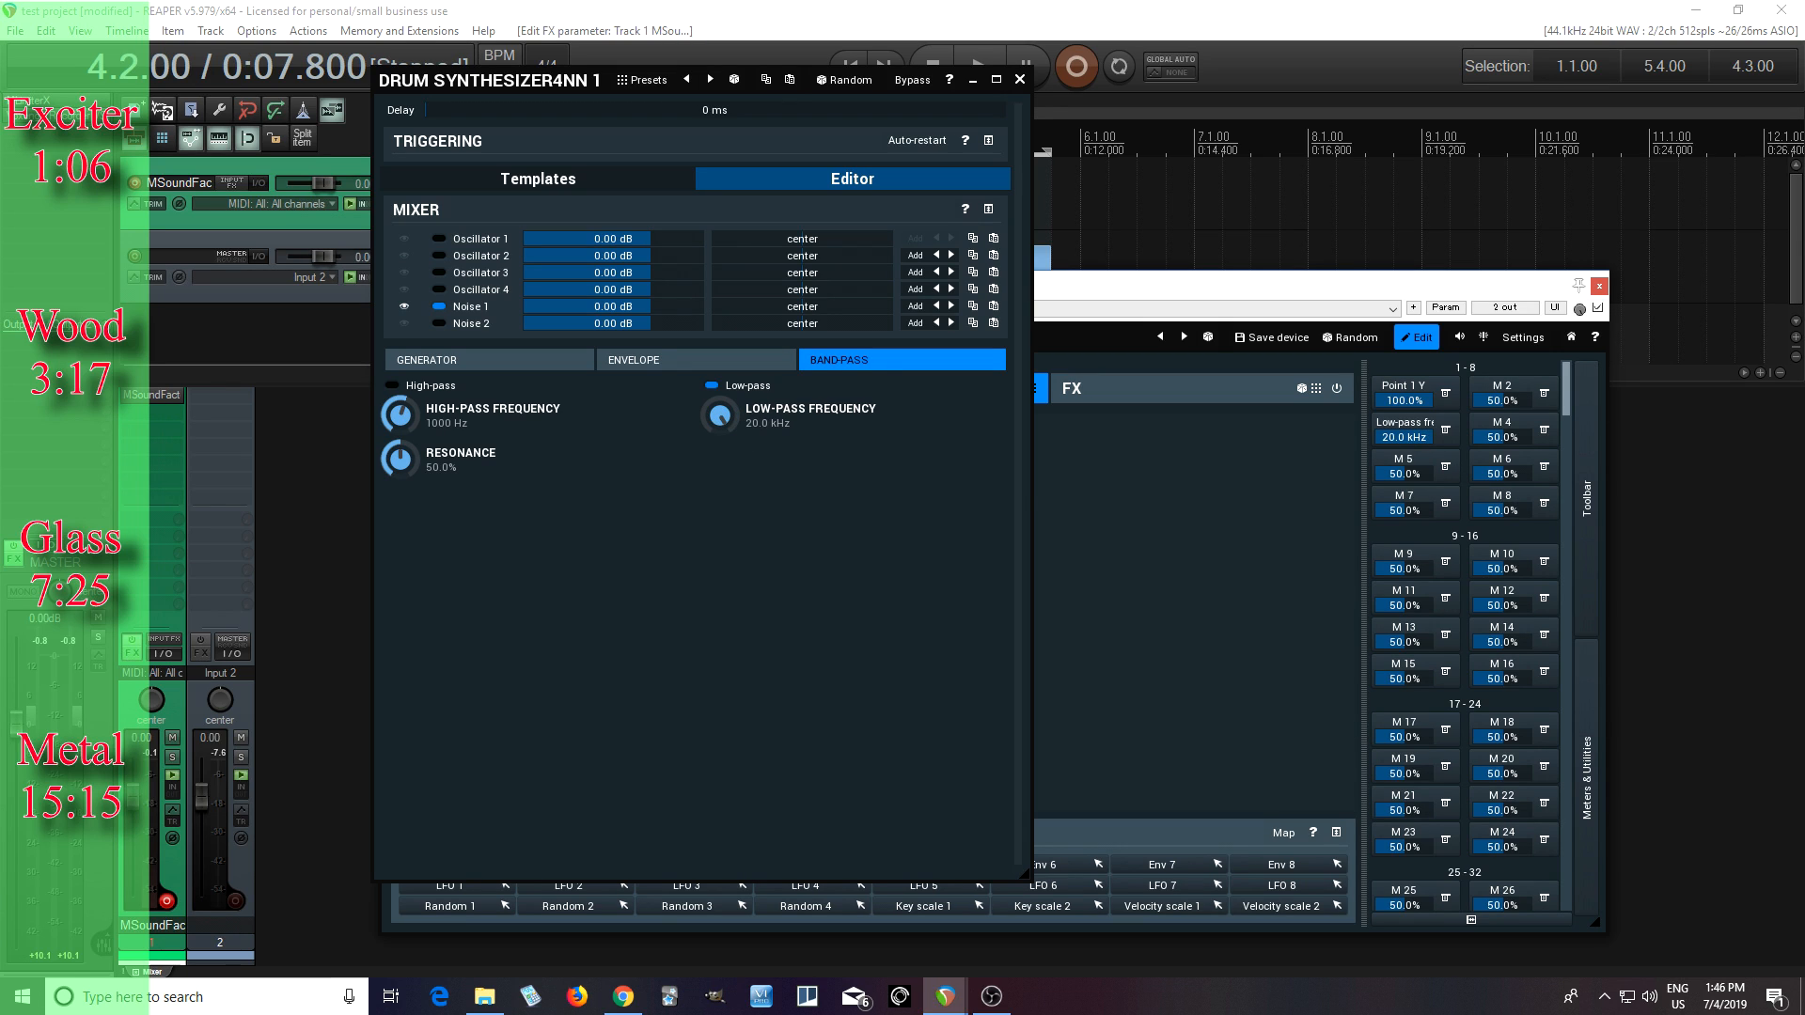
pyautogui.moveTo(1432, 438); pyautogui.dragTo(1416, 438)
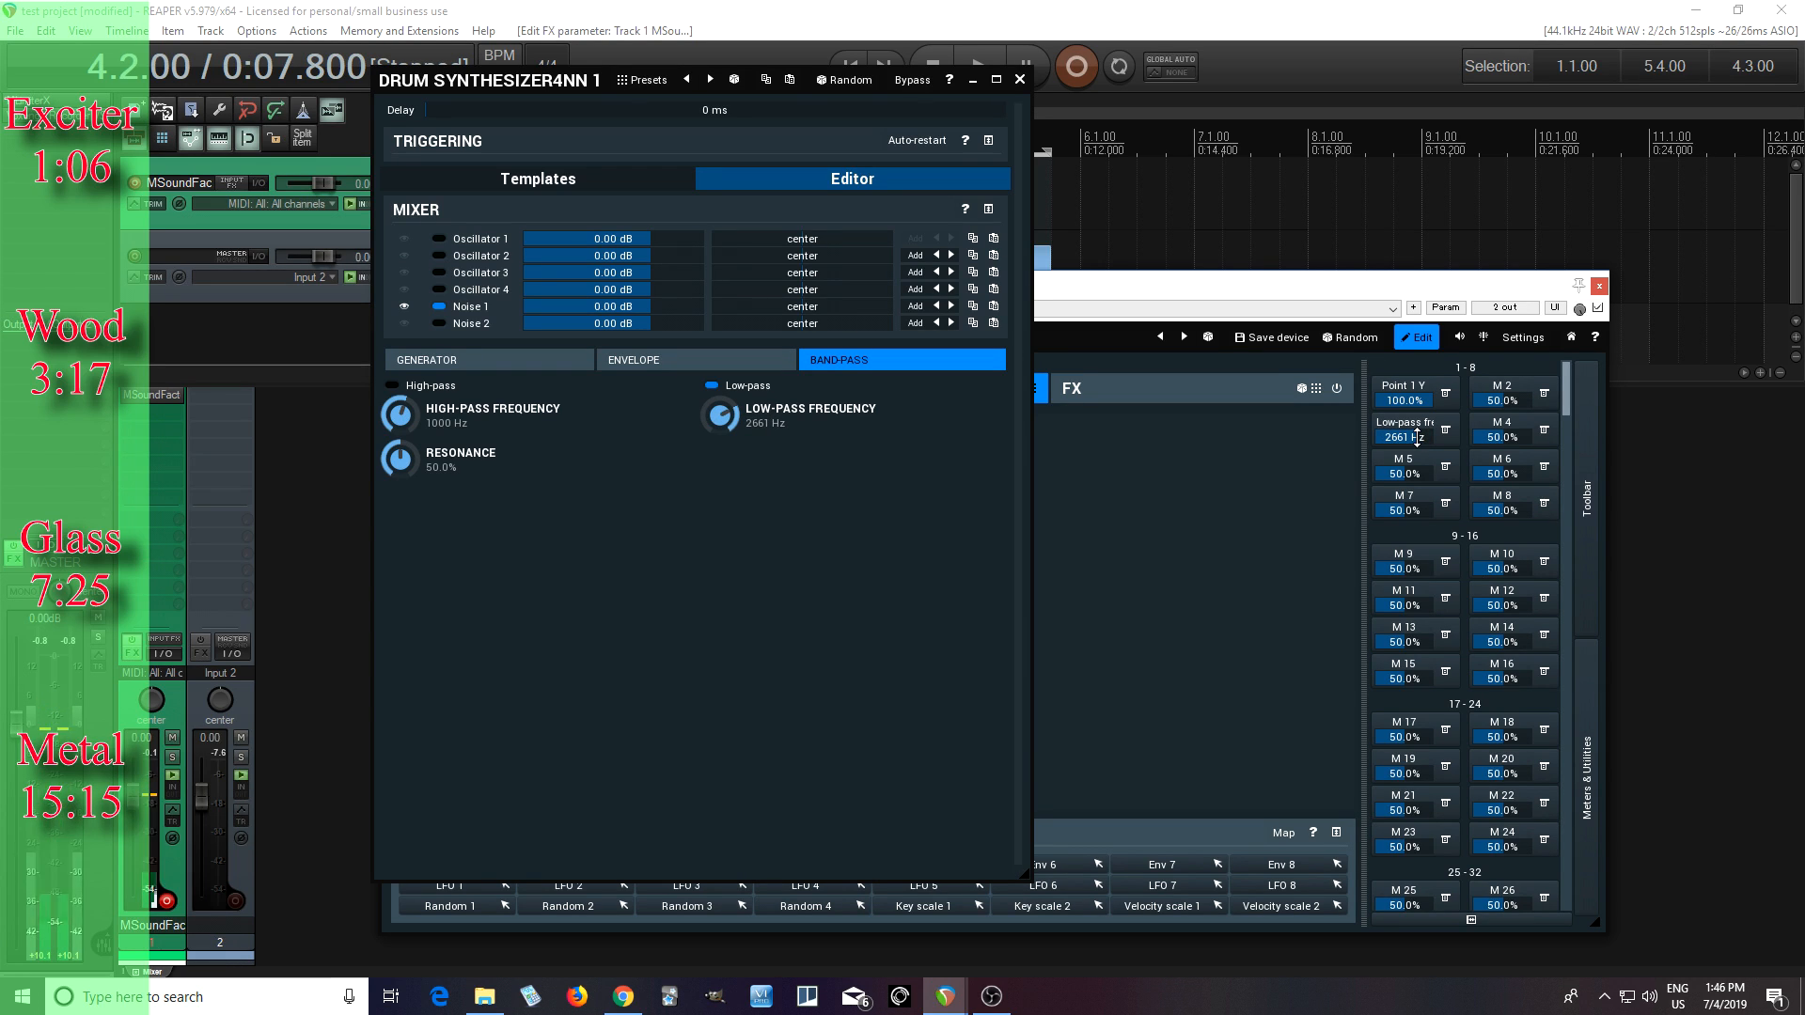
# Enable Oscillator 1, set the Point 1 Y multiparameter to 83.6%, and close the drum synthesizer's window
pyautogui.click(441, 239)
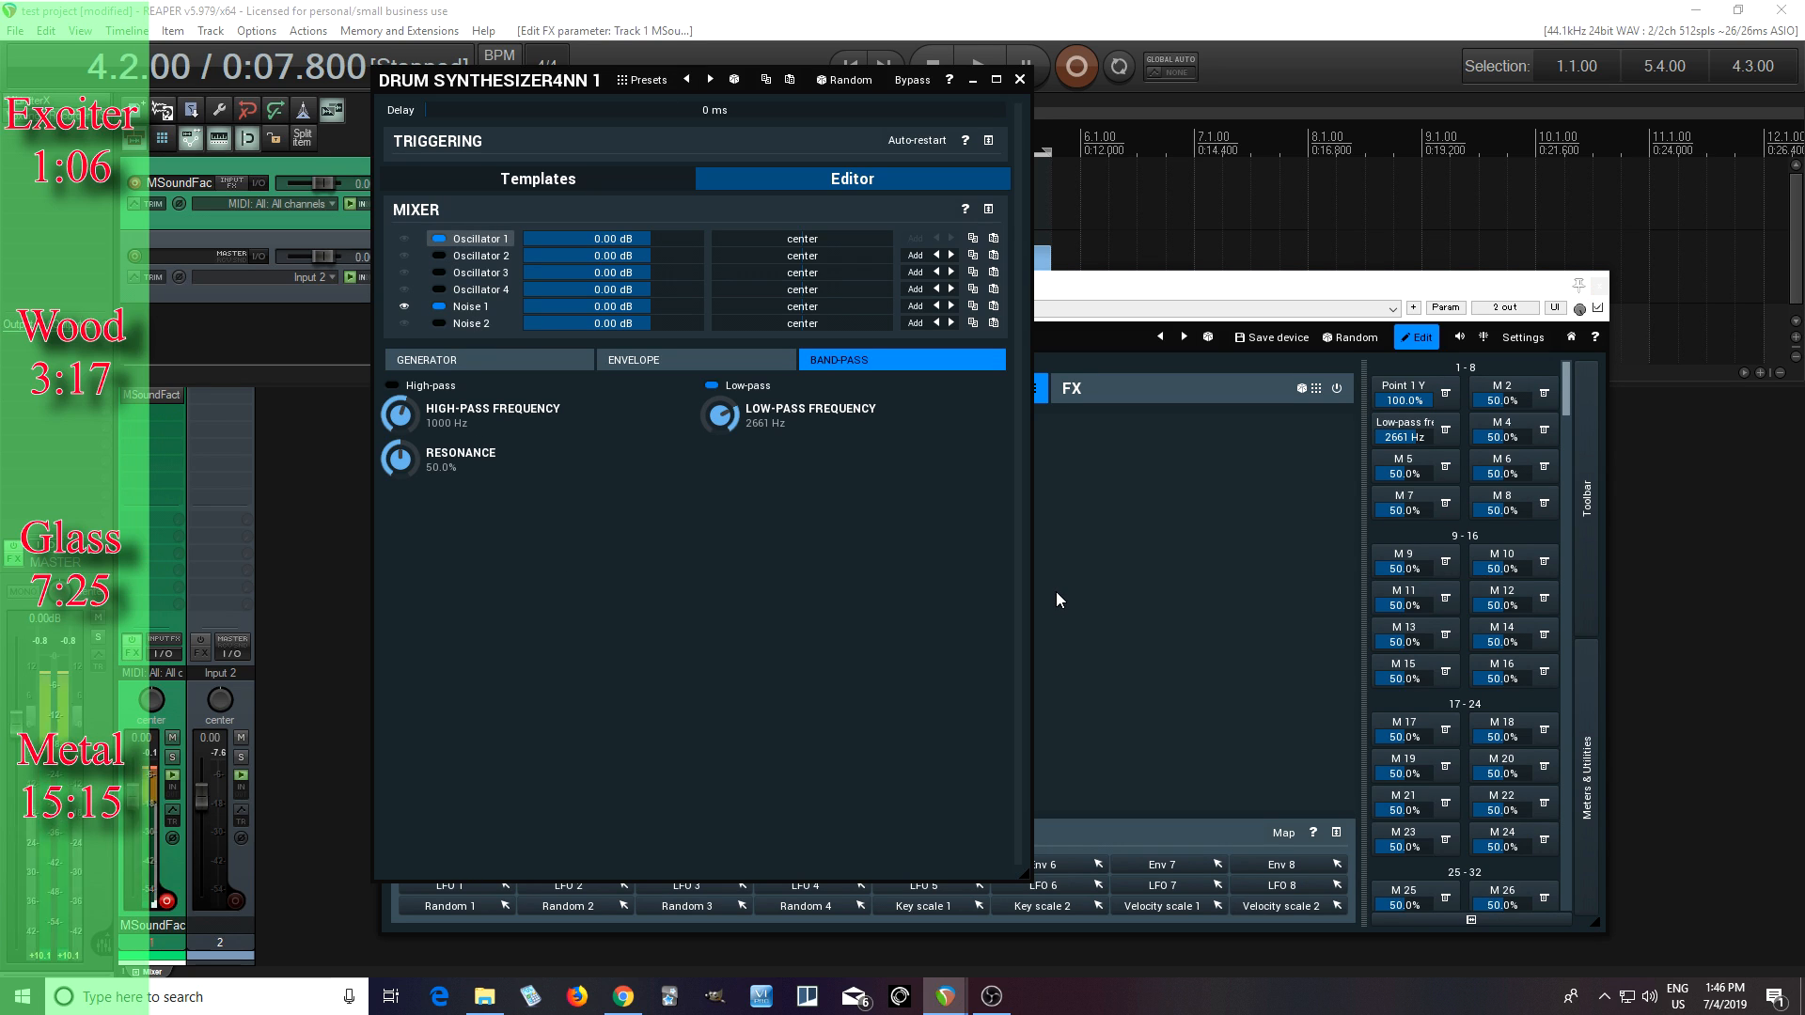
pyautogui.moveTo(1424, 404); pyautogui.dragTo(1415, 405)
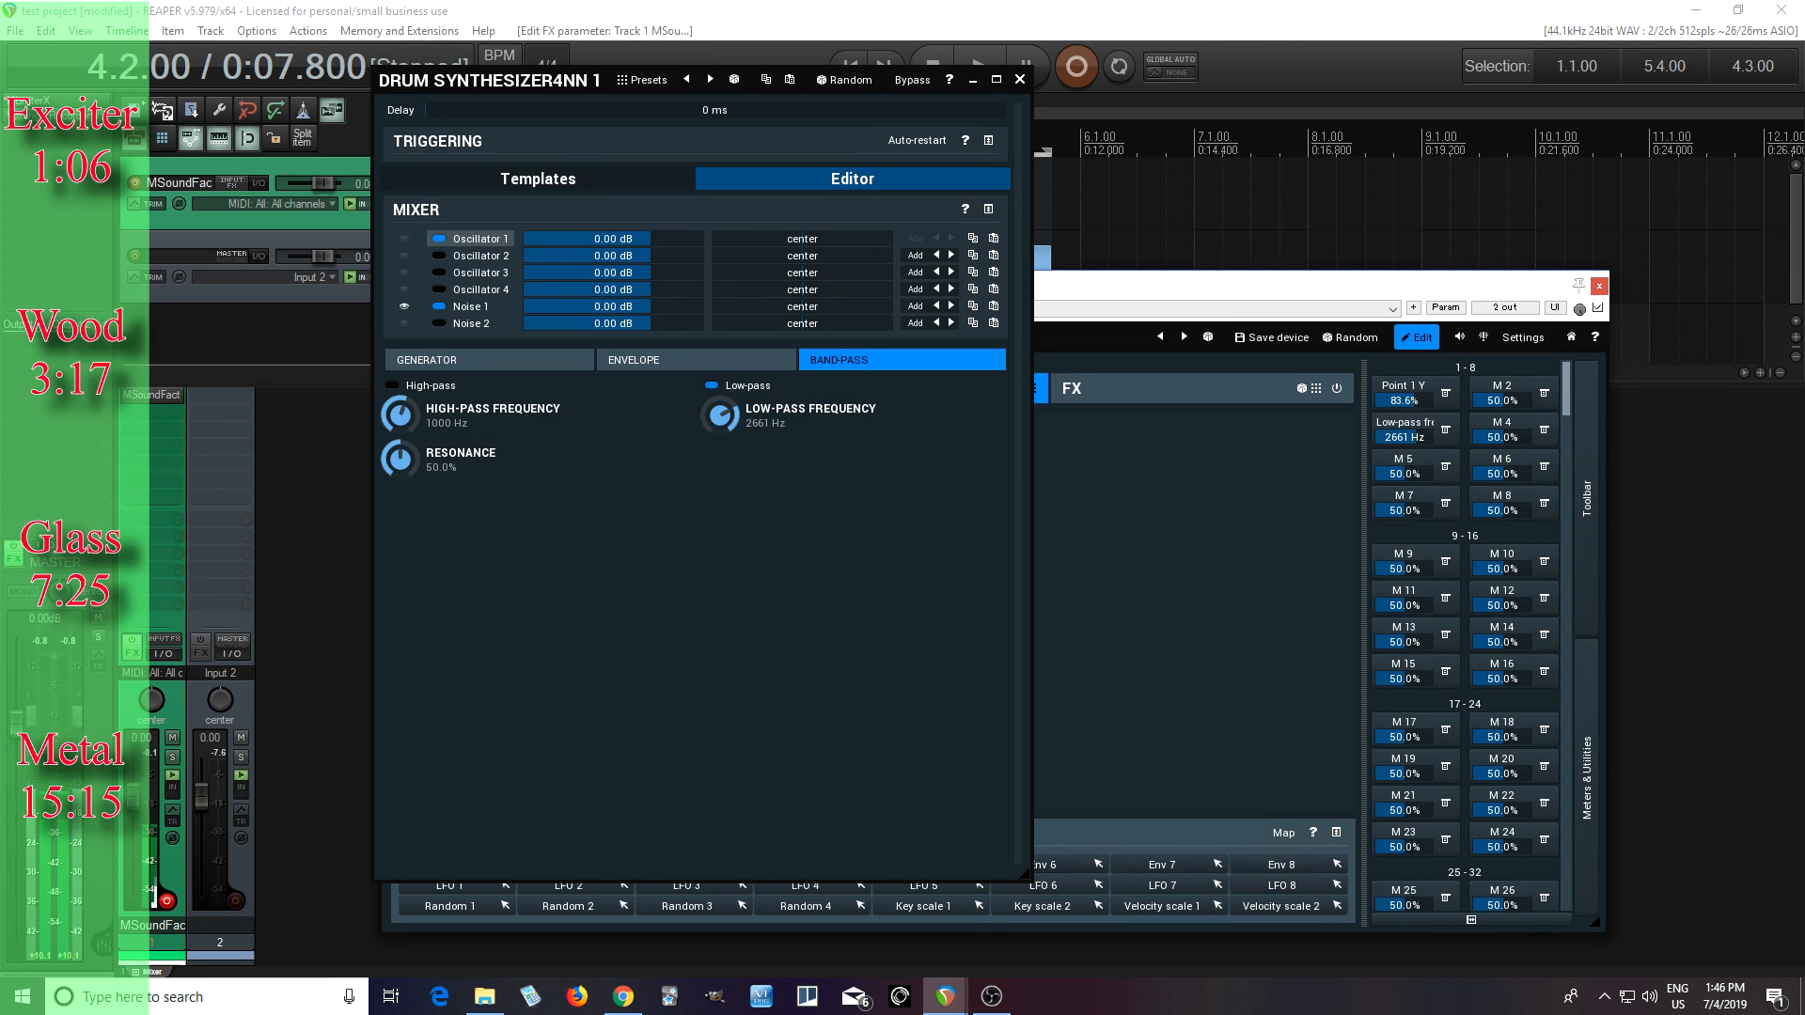
pyautogui.click(1019, 81)
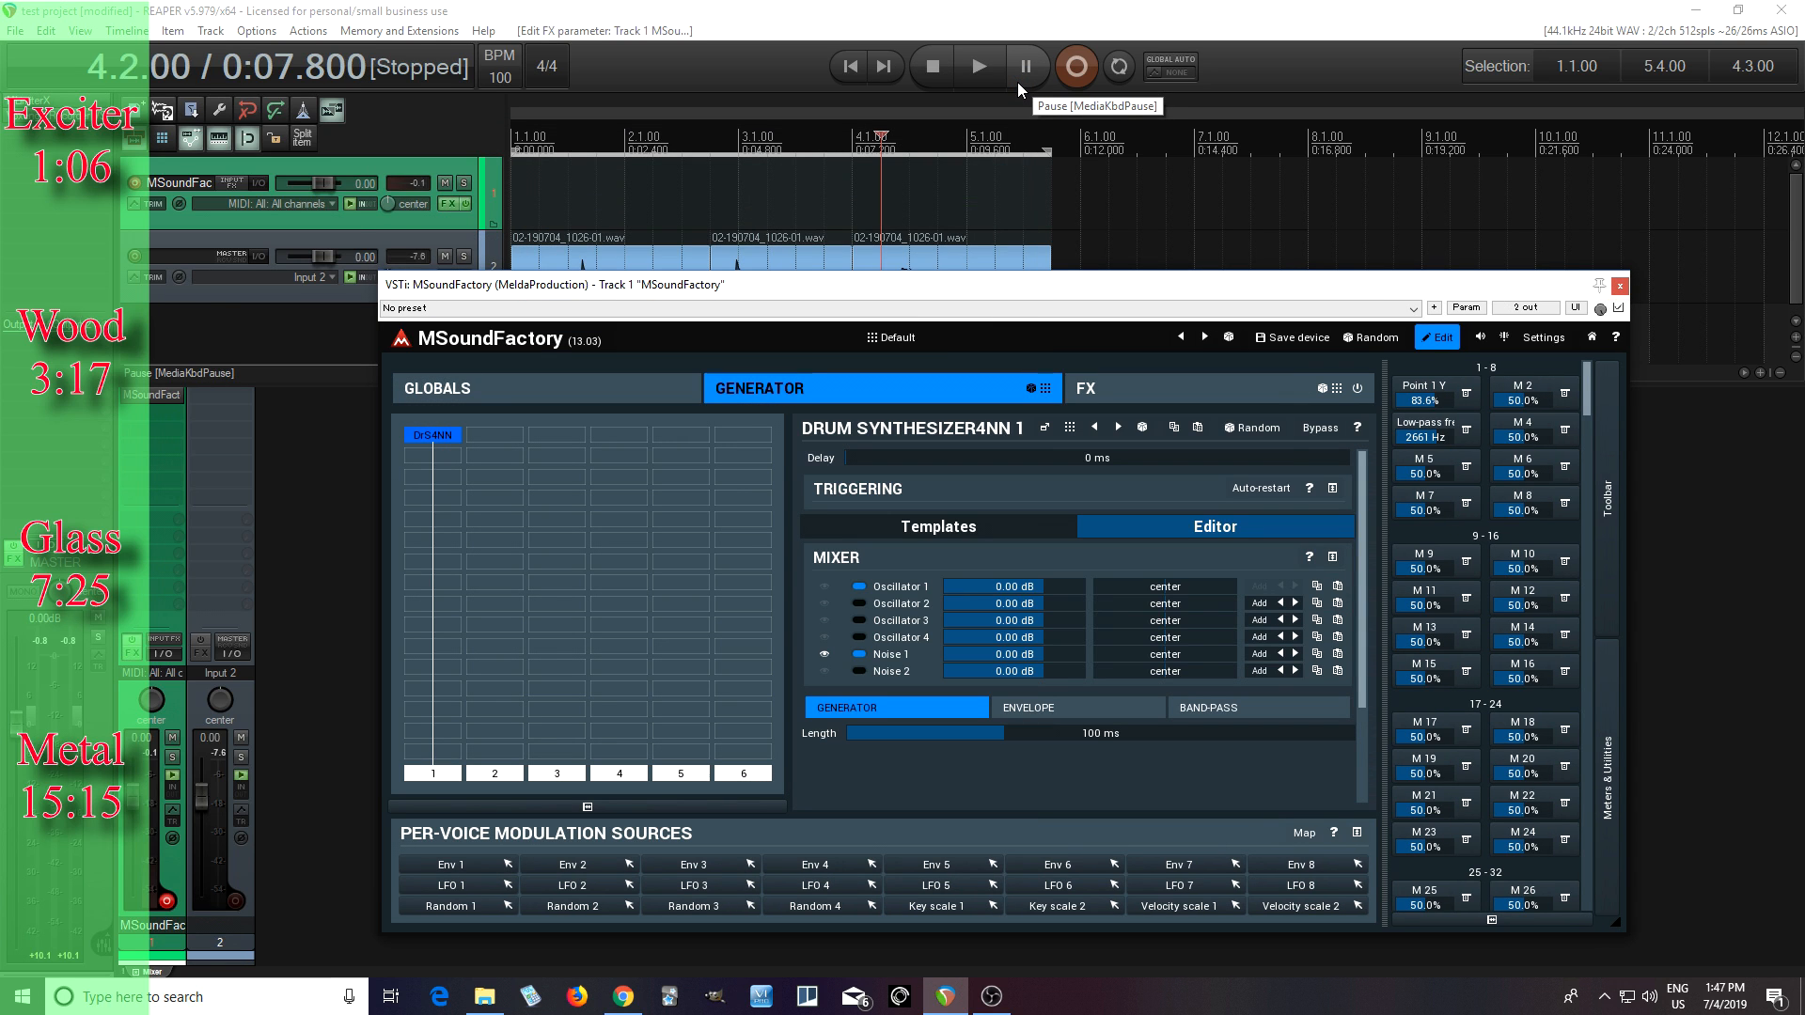
# Add a ModalFilter module below the drum synthesizer in column 1 and load its All Harmonics preset
pyautogui.click(433, 510)
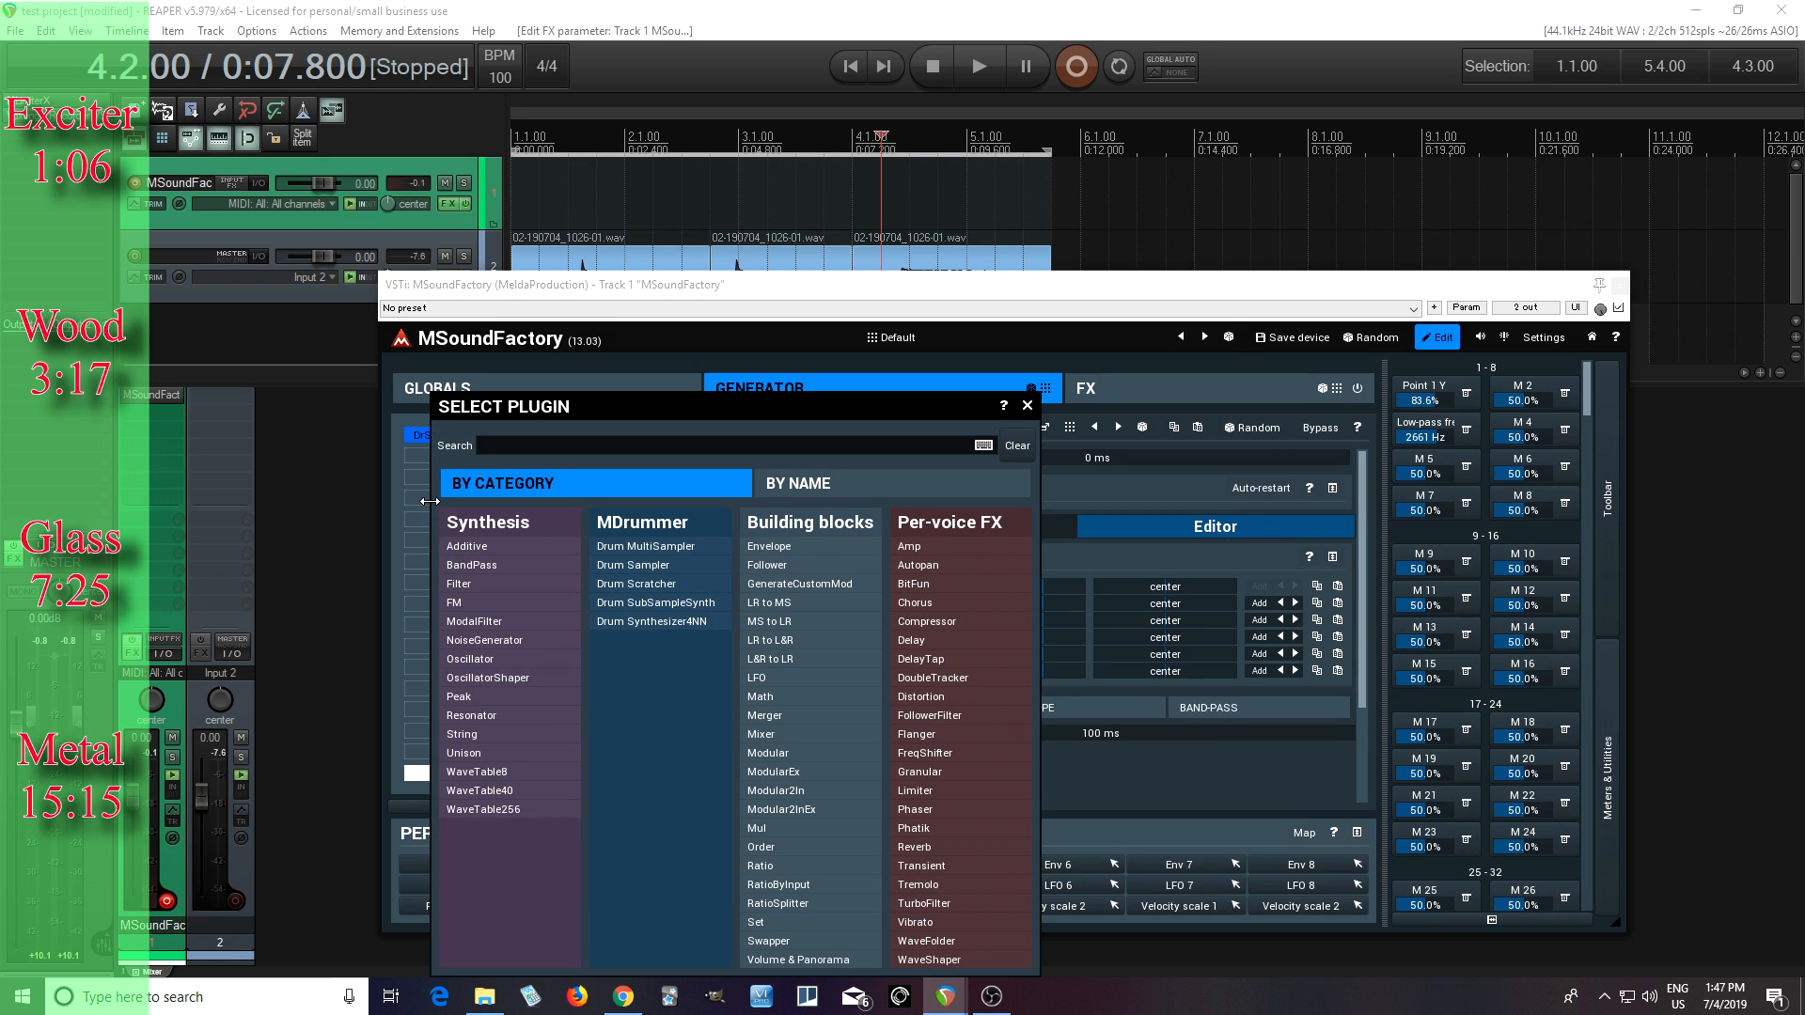
pyautogui.click(550, 623)
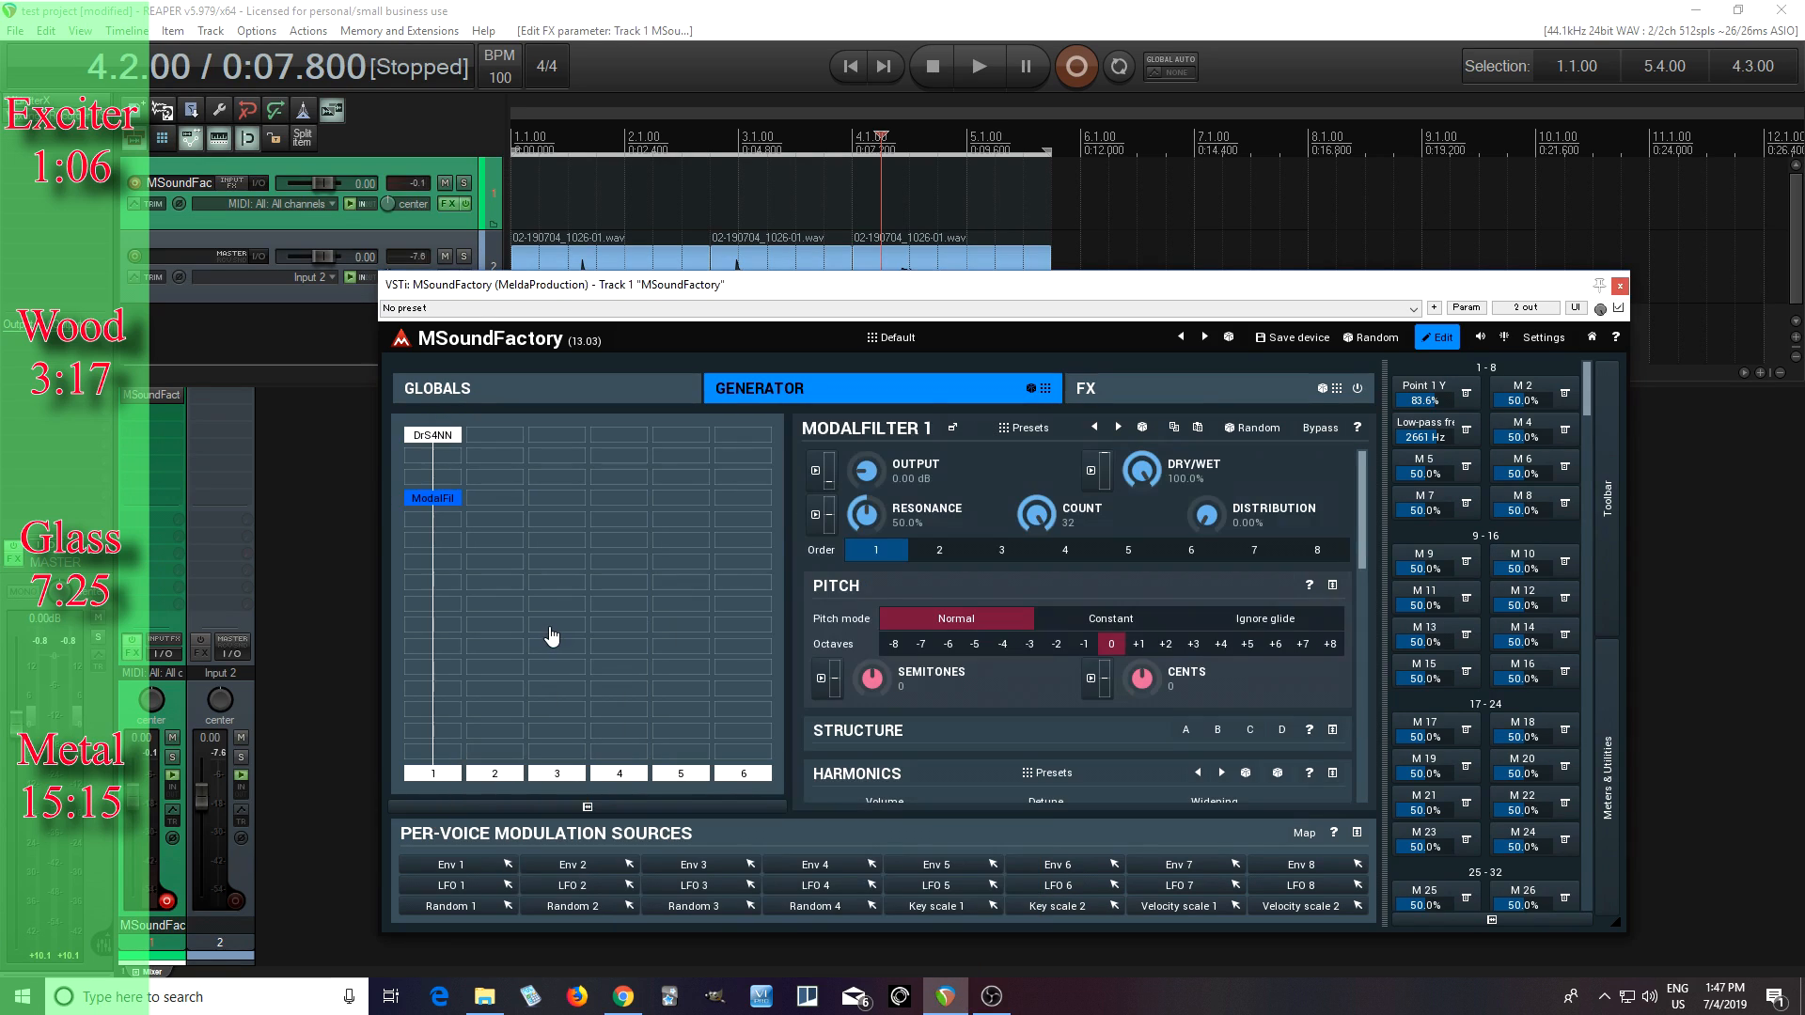
pyautogui.click(953, 429)
pyautogui.click(632, 183)
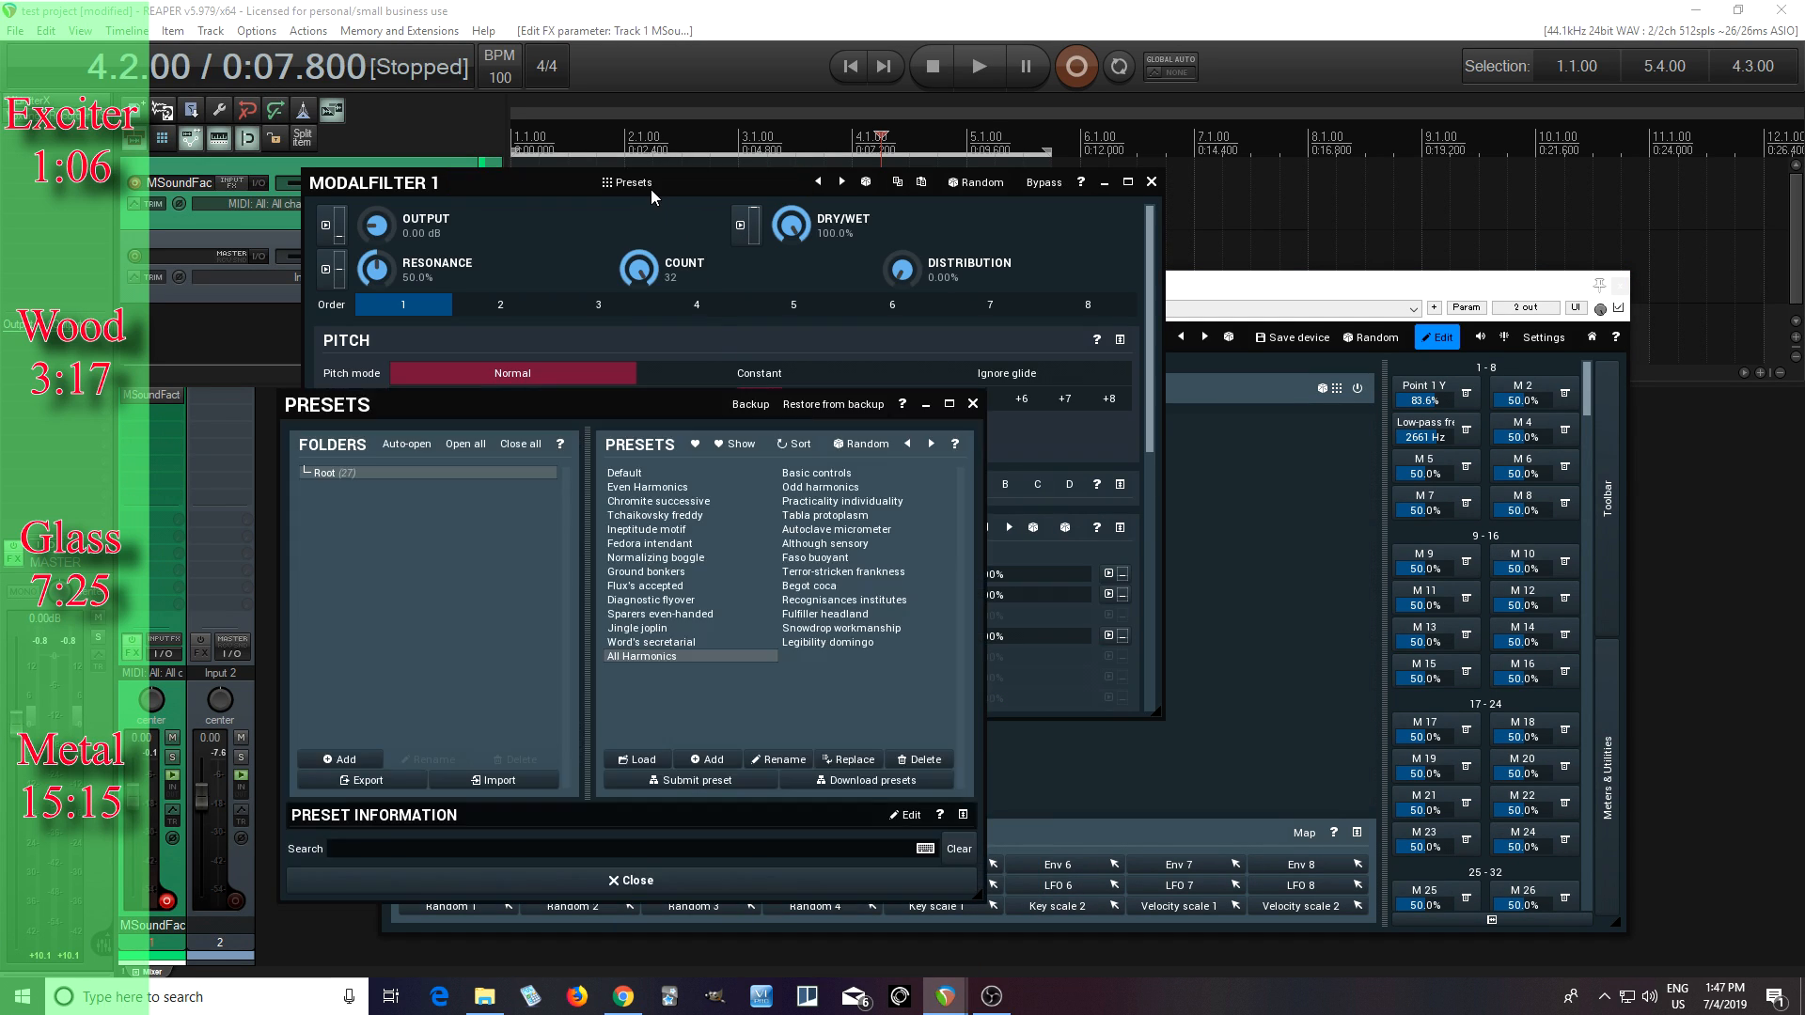
pyautogui.click(645, 656)
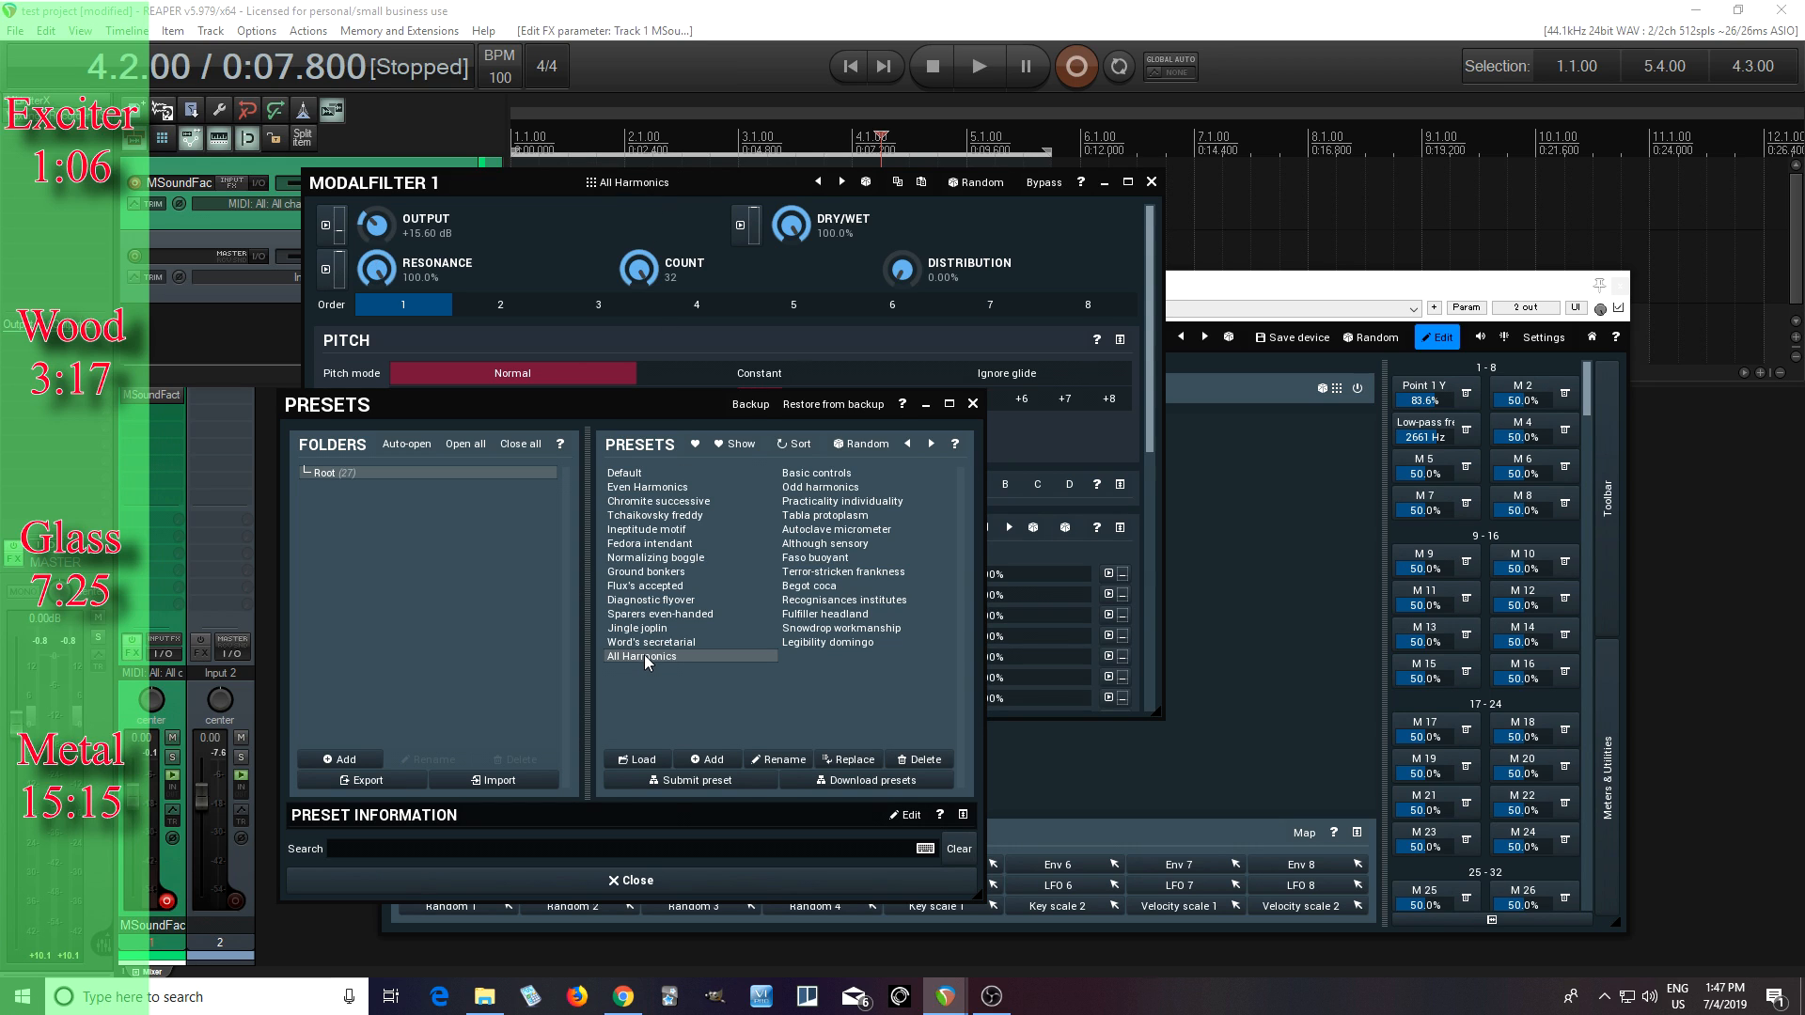
pyautogui.click(663, 879)
# Open the modal filter's harmonic structure A and load household sounds.wav for harmonic analysis
pyautogui.moveTo(1148, 450); pyautogui.dragTo(1187, 689)
pyautogui.moveTo(1186, 677); pyautogui.dragTo(1163, 355)
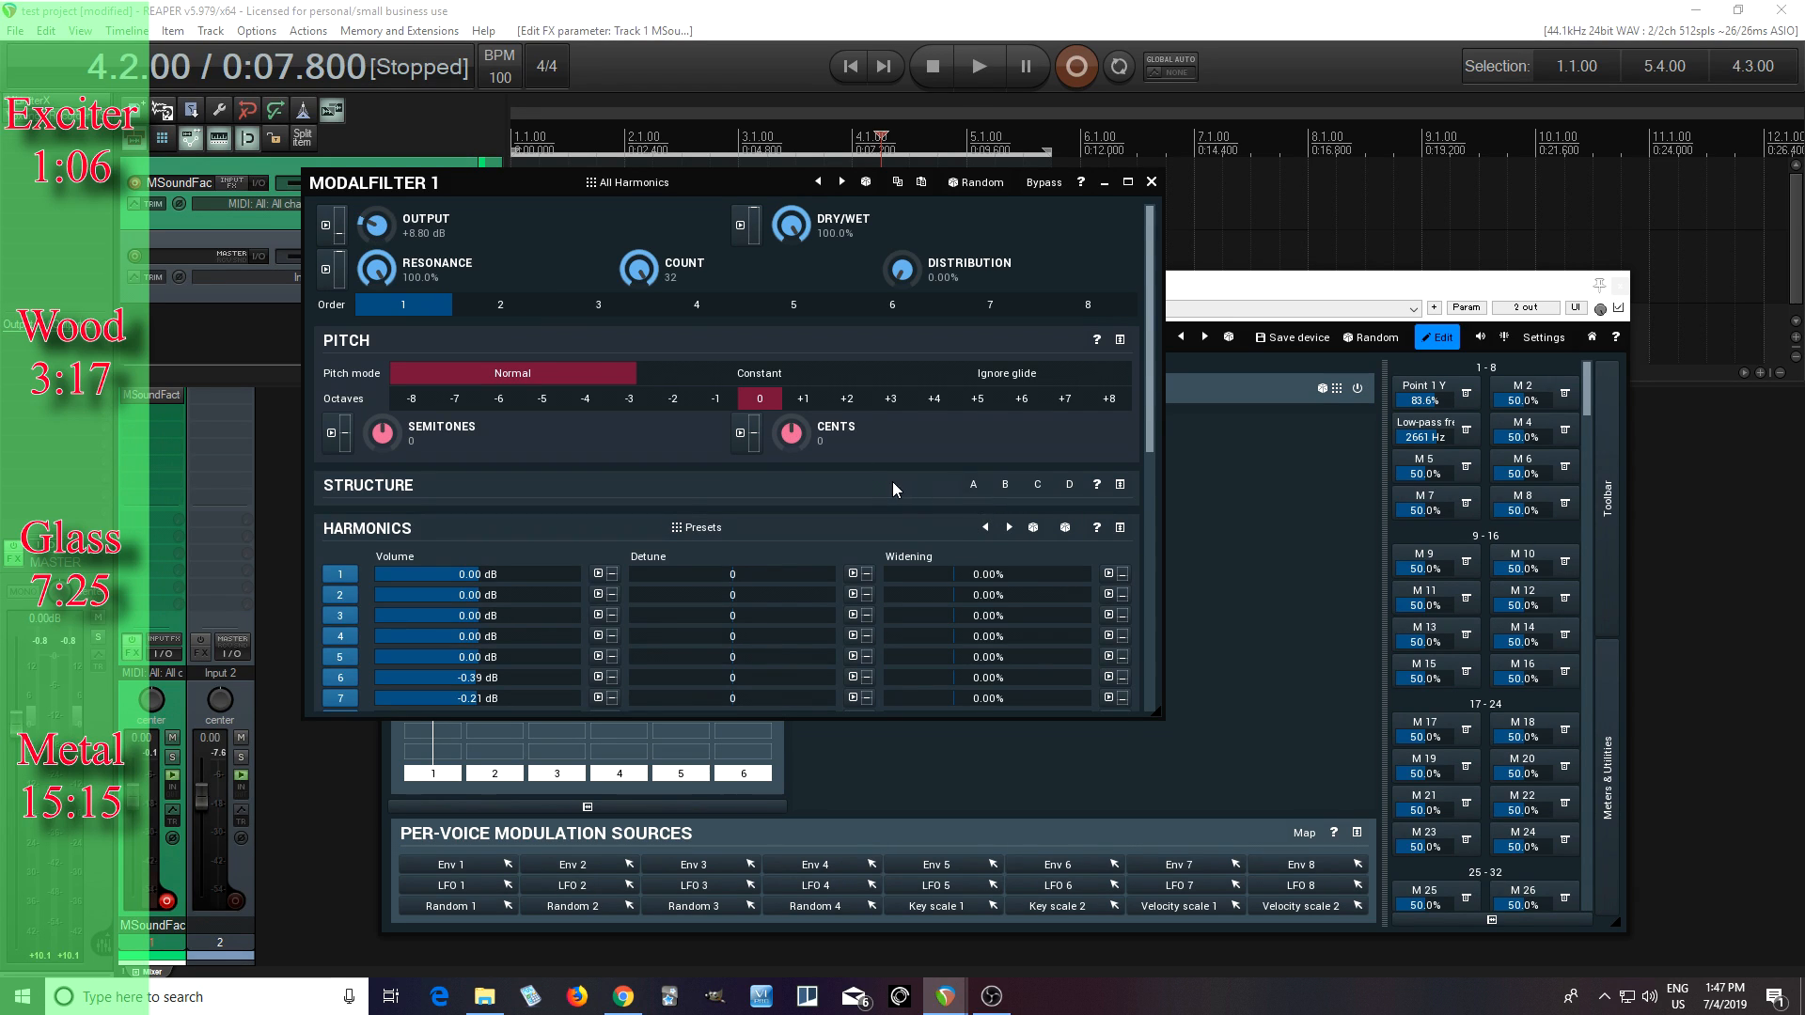
pyautogui.click(974, 486)
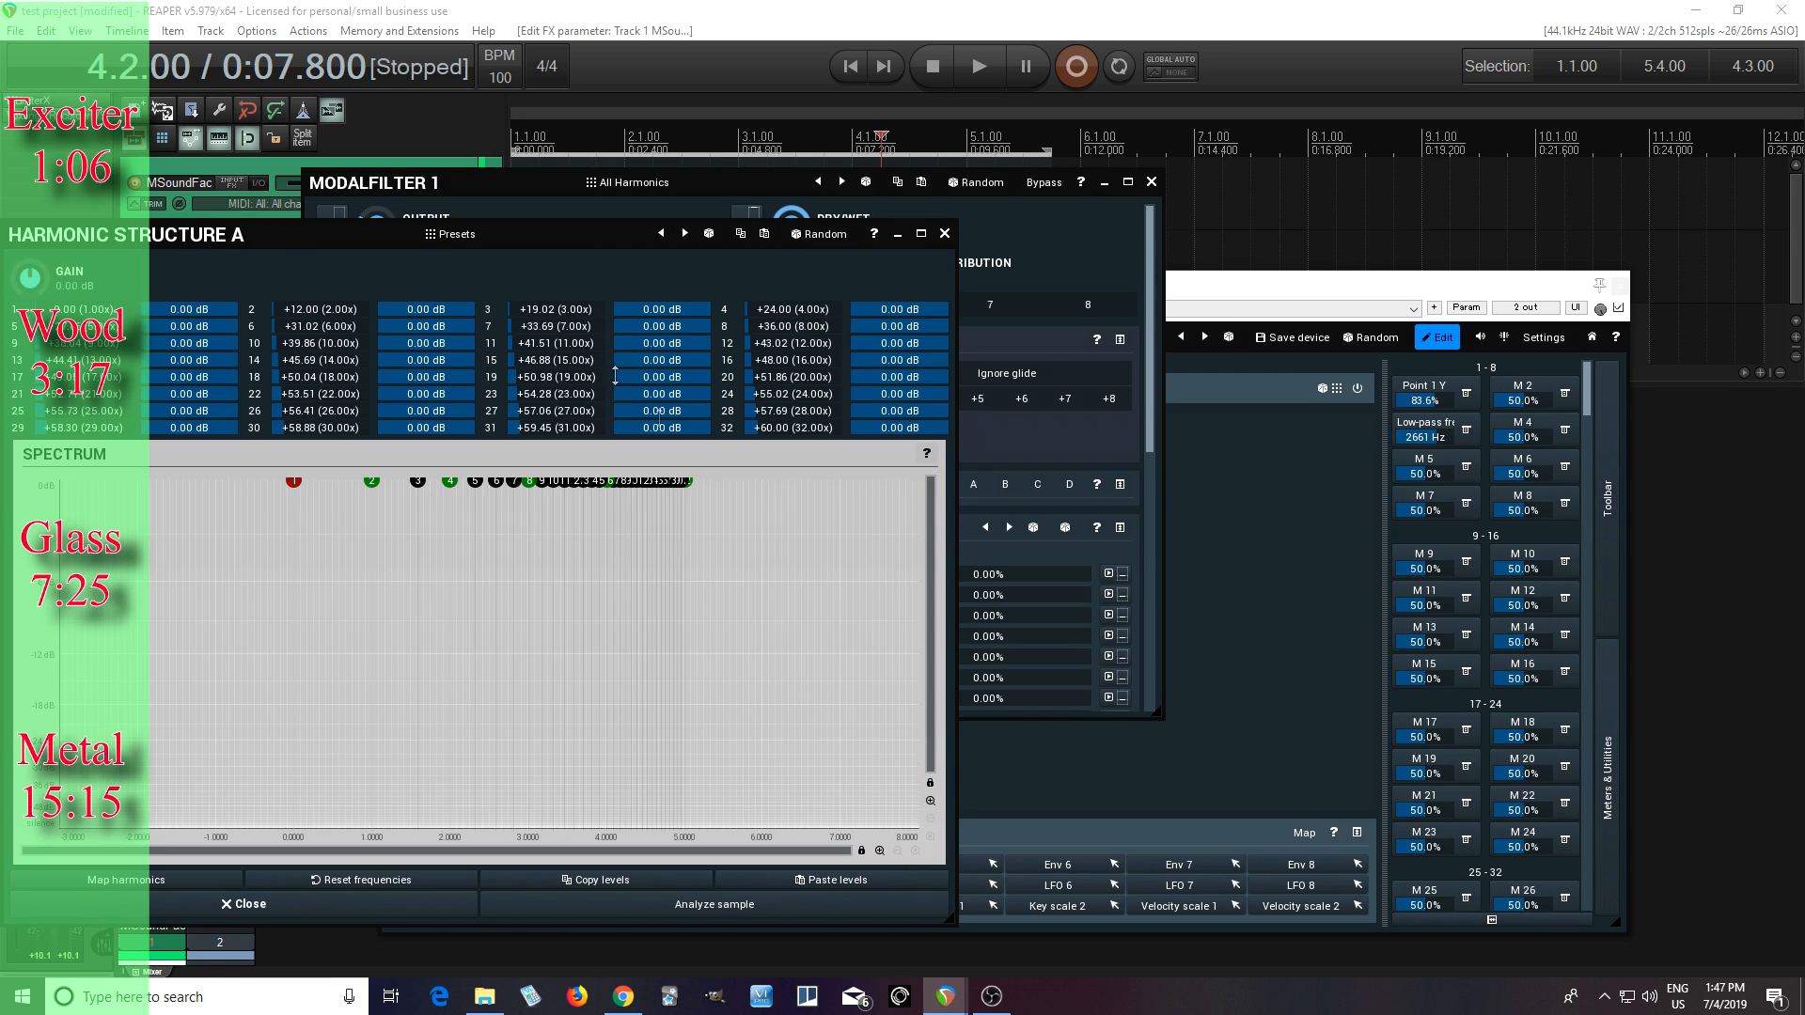
pyautogui.moveTo(193, 243); pyautogui.dragTo(507, 213)
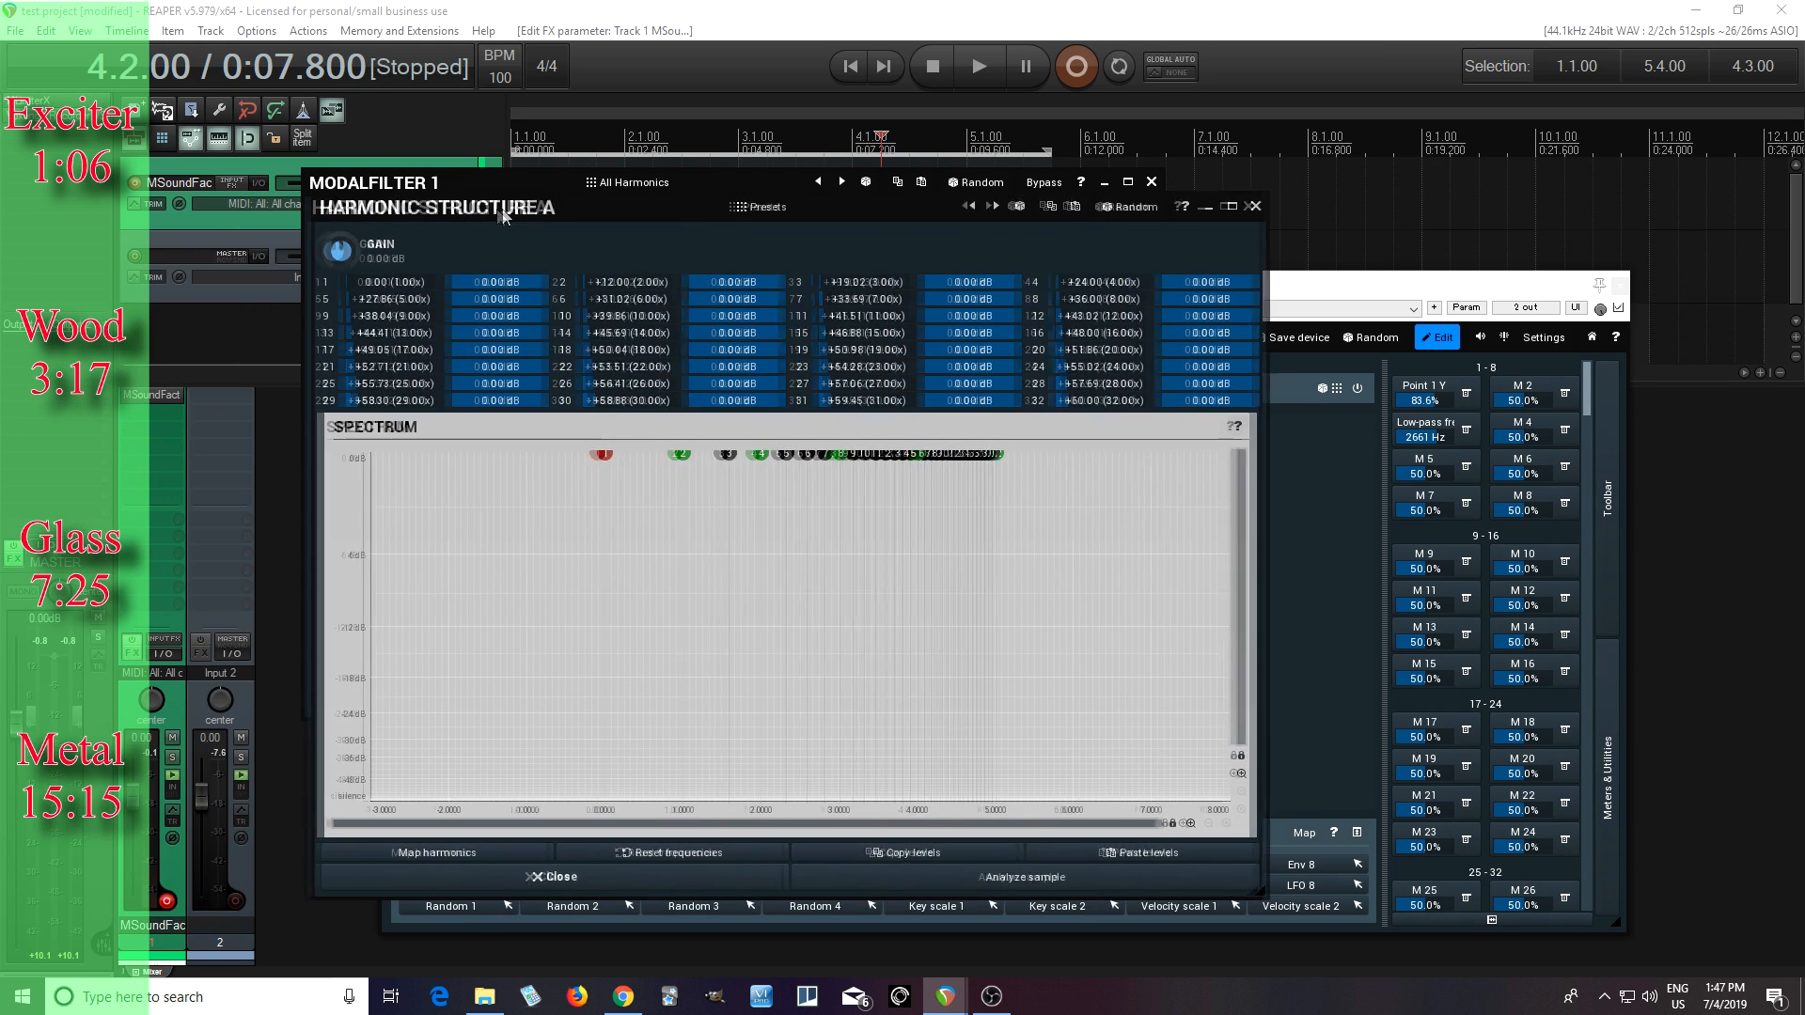
pyautogui.click(1041, 894)
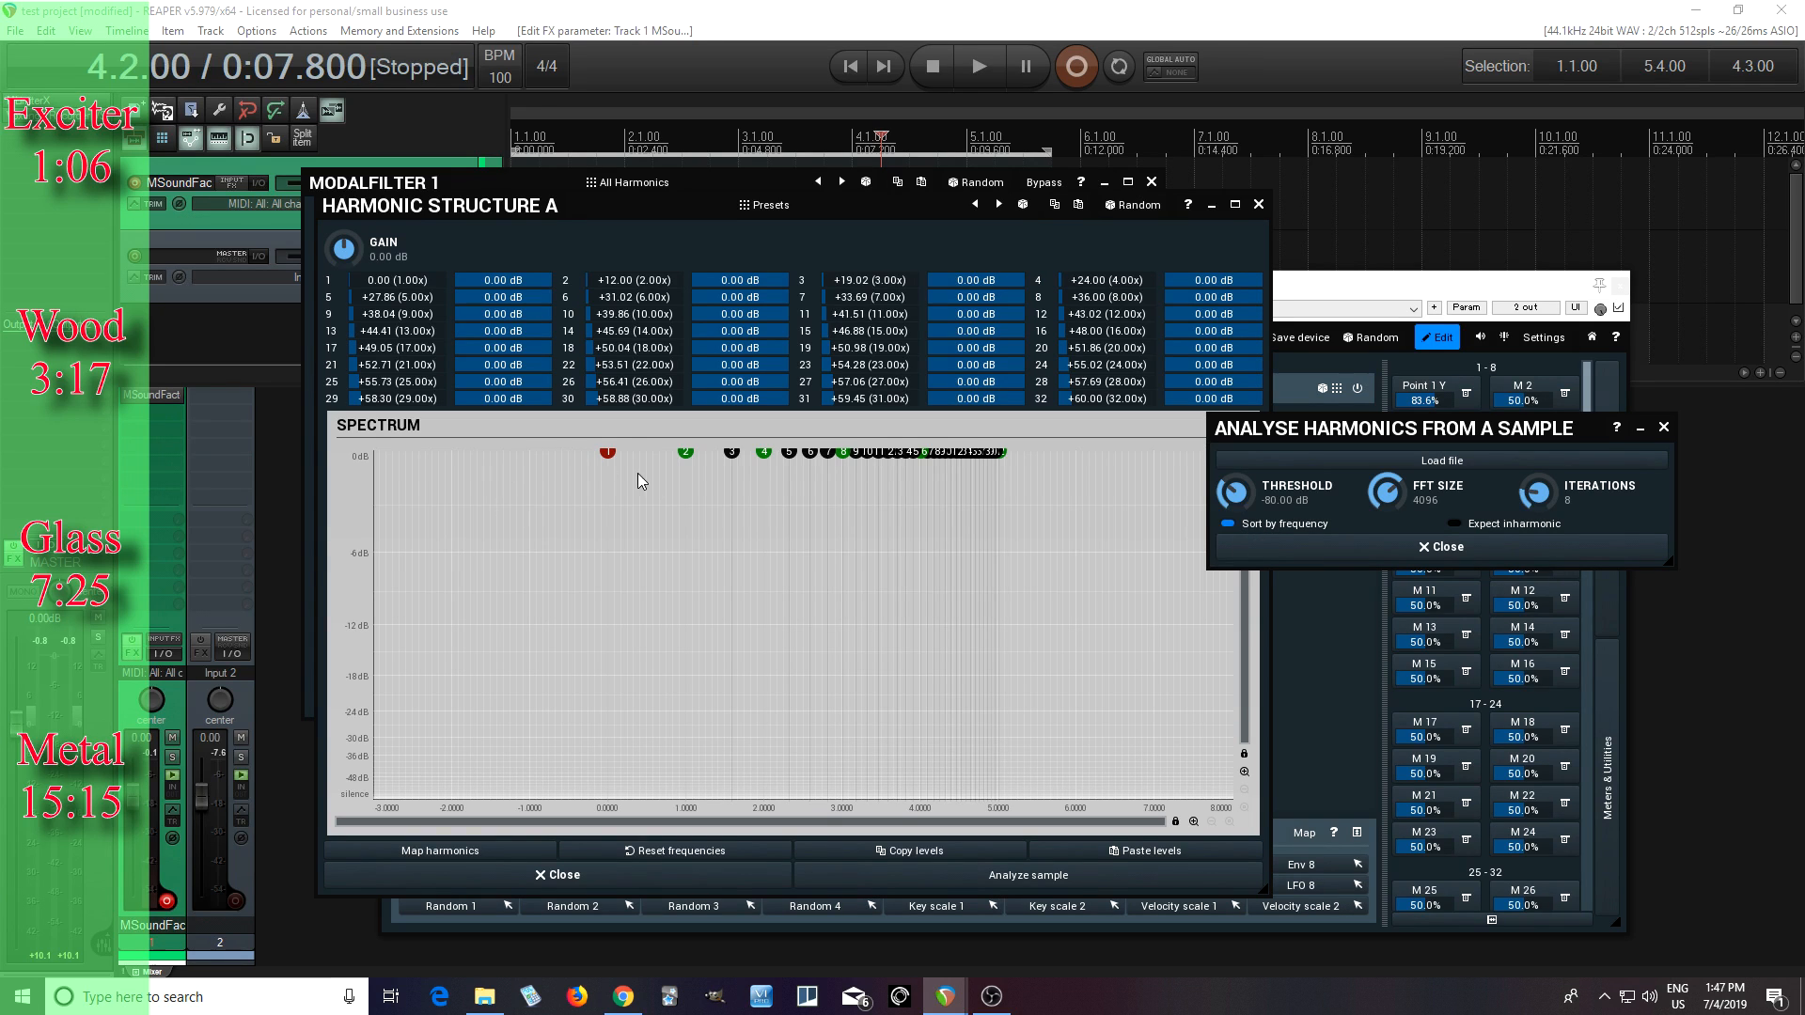
pyautogui.click(1448, 463)
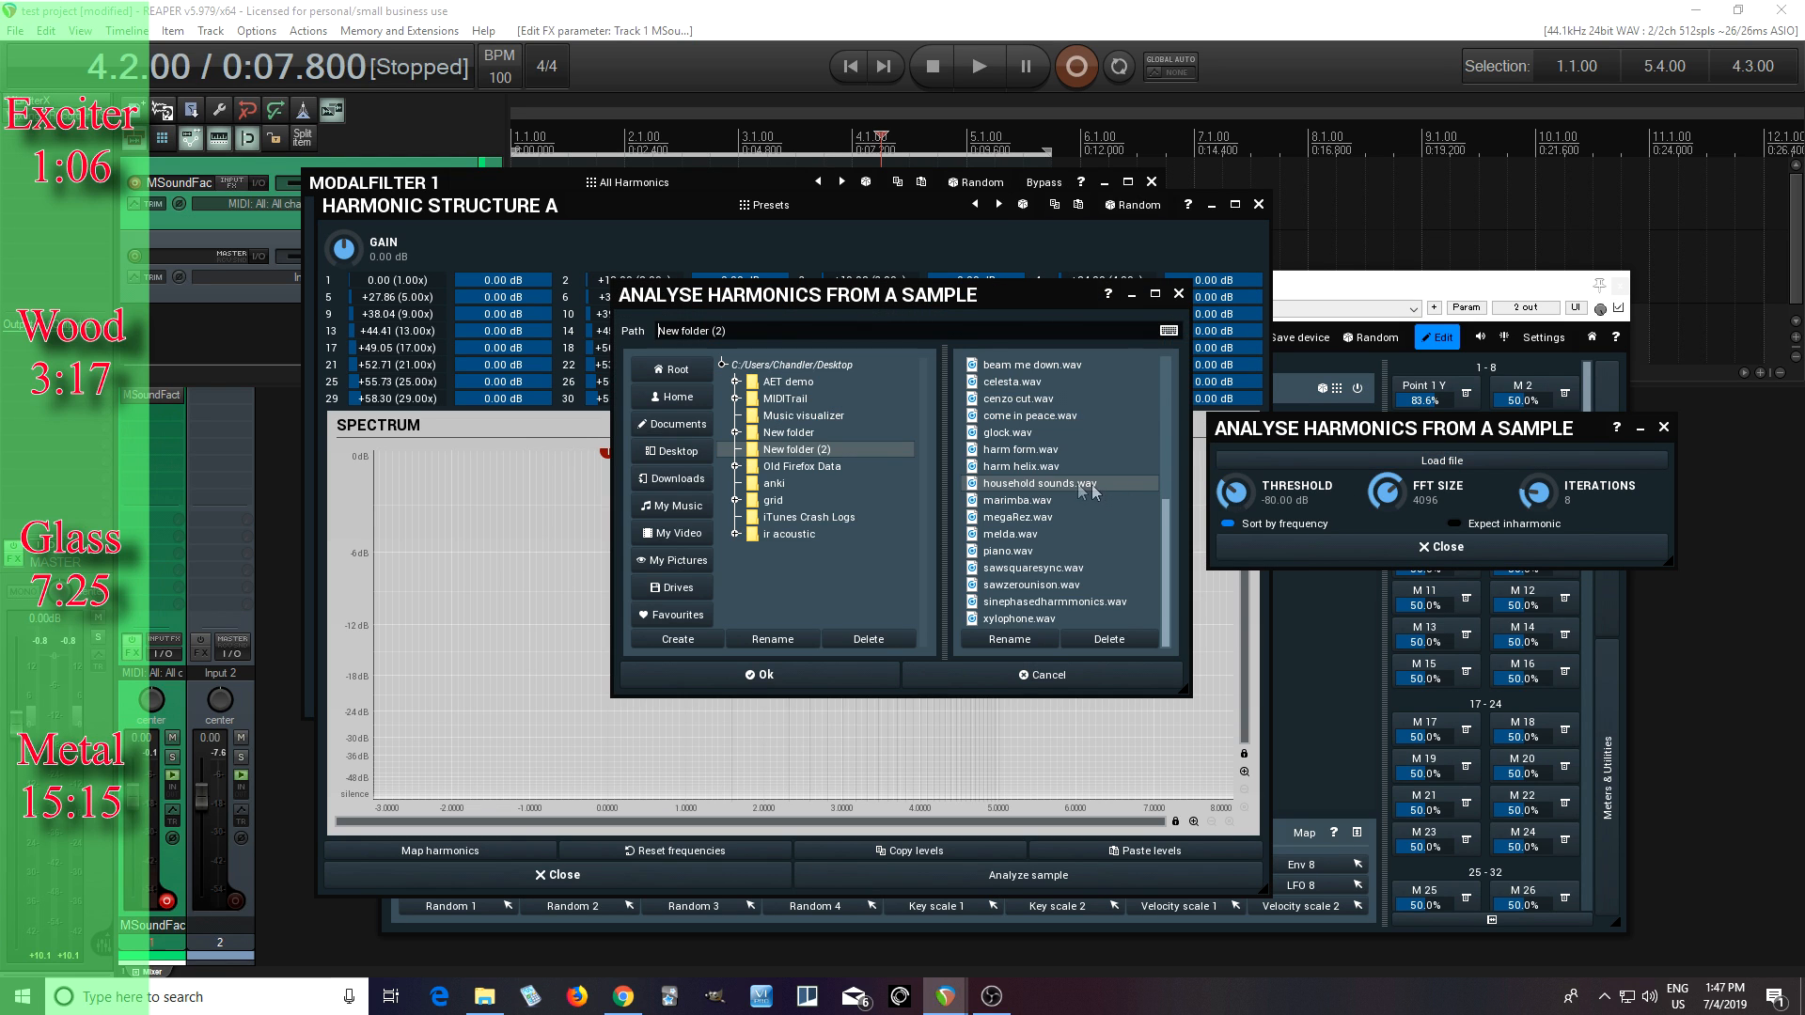
pyautogui.click(818, 674)
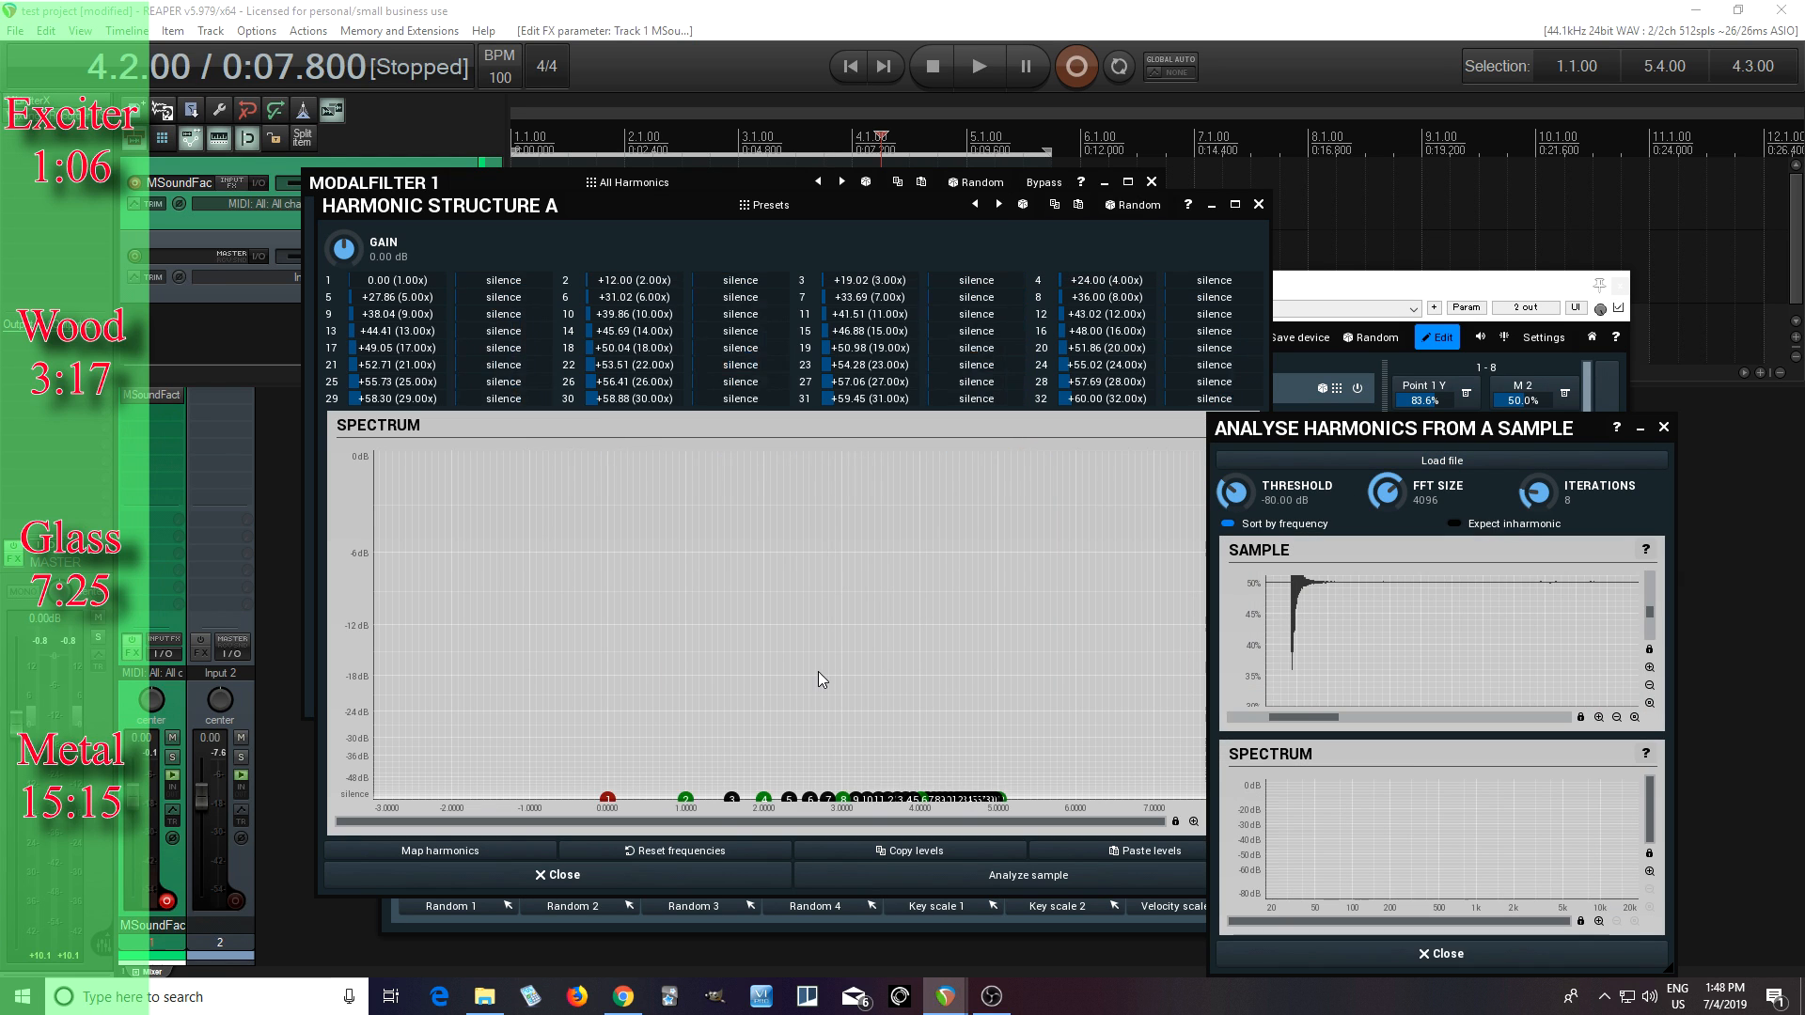
# Place the harmonic analysis position on the first hit in the sample's waveform
pyautogui.scroll(-5, 1342, 611)
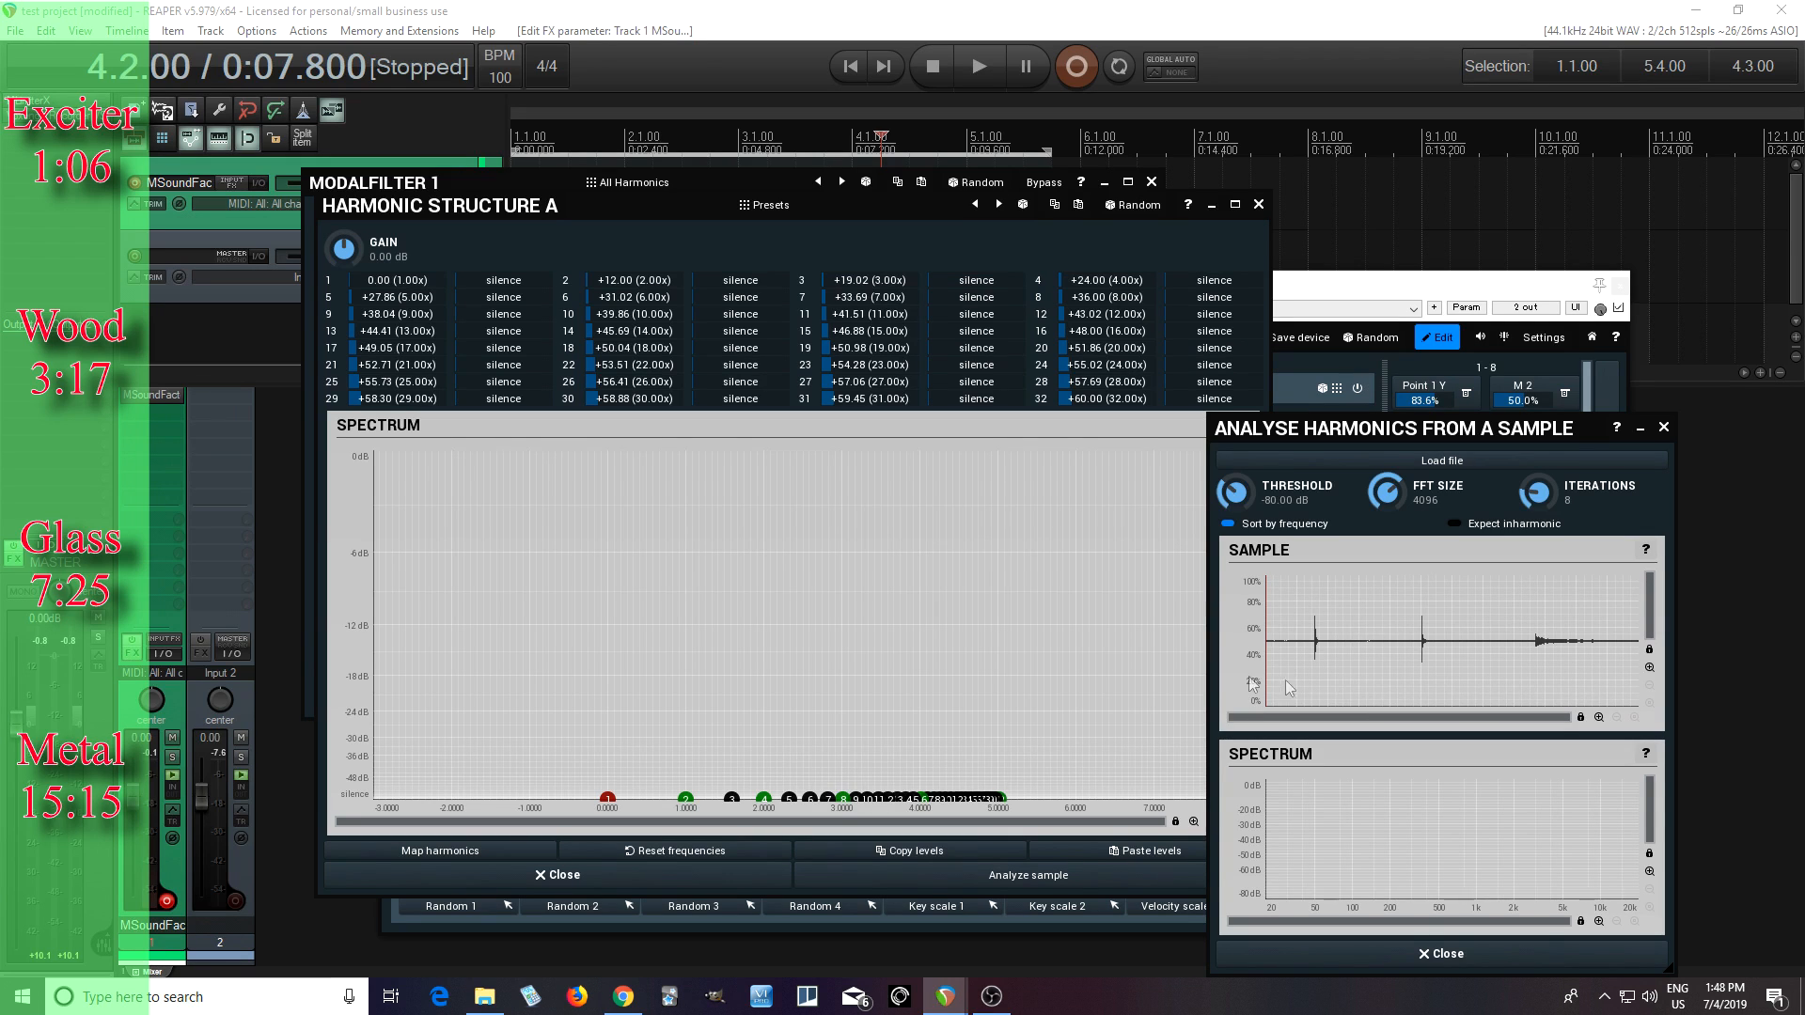
pyautogui.moveTo(1267, 659); pyautogui.dragTo(1311, 664)
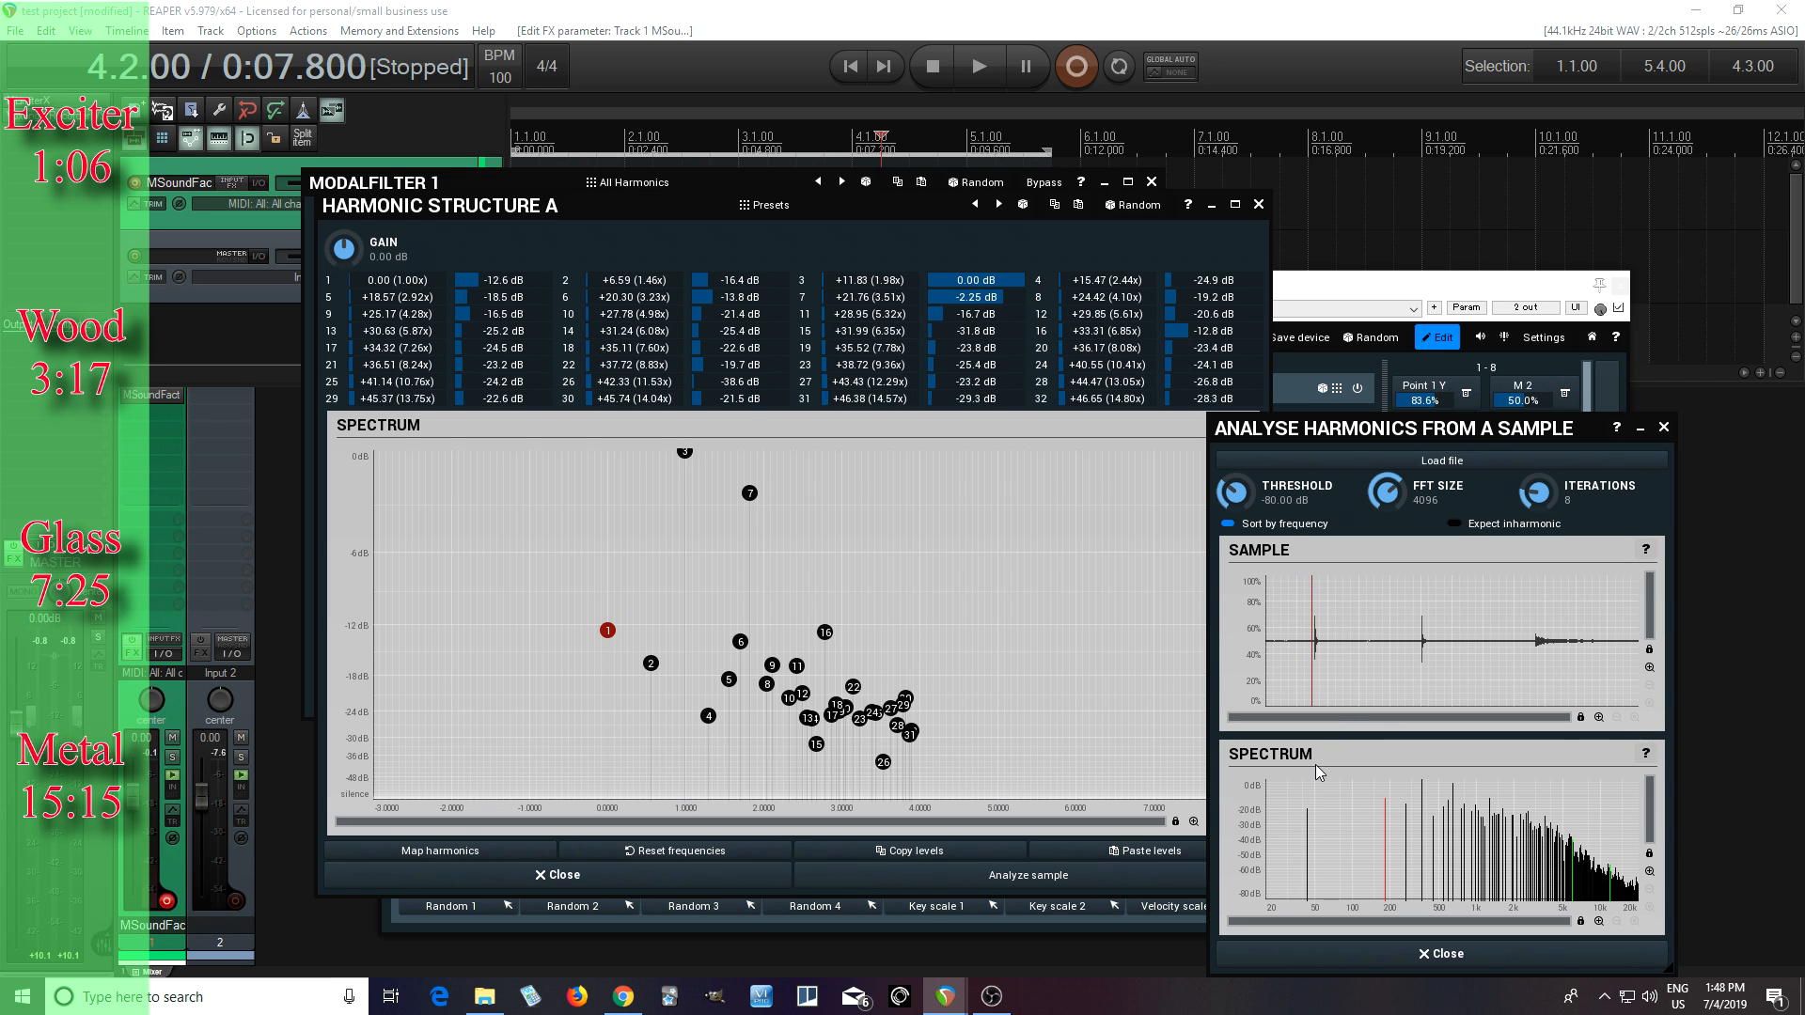
pyautogui.scroll(3, 1316, 769)
pyautogui.scroll(4, 1335, 656)
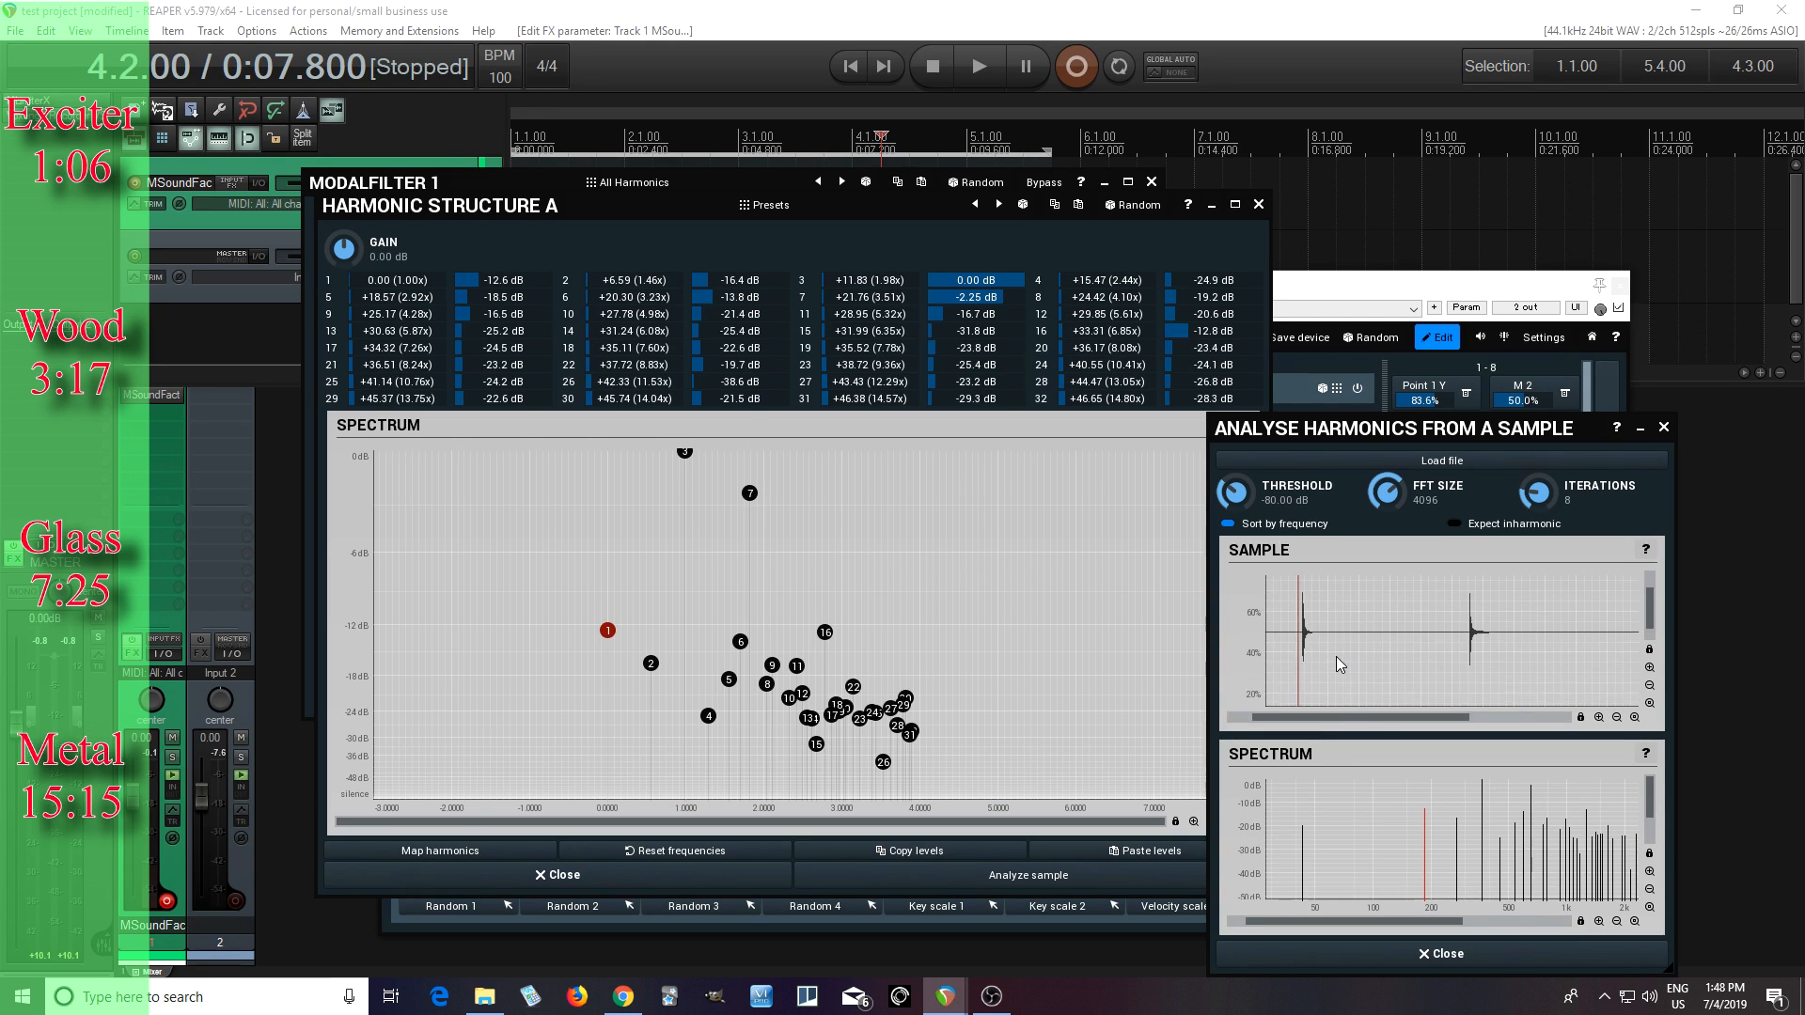
pyautogui.moveTo(1328, 717); pyautogui.dragTo(1292, 660)
pyautogui.scroll(2, 1292, 660)
pyautogui.scroll(-3, 1500, 611)
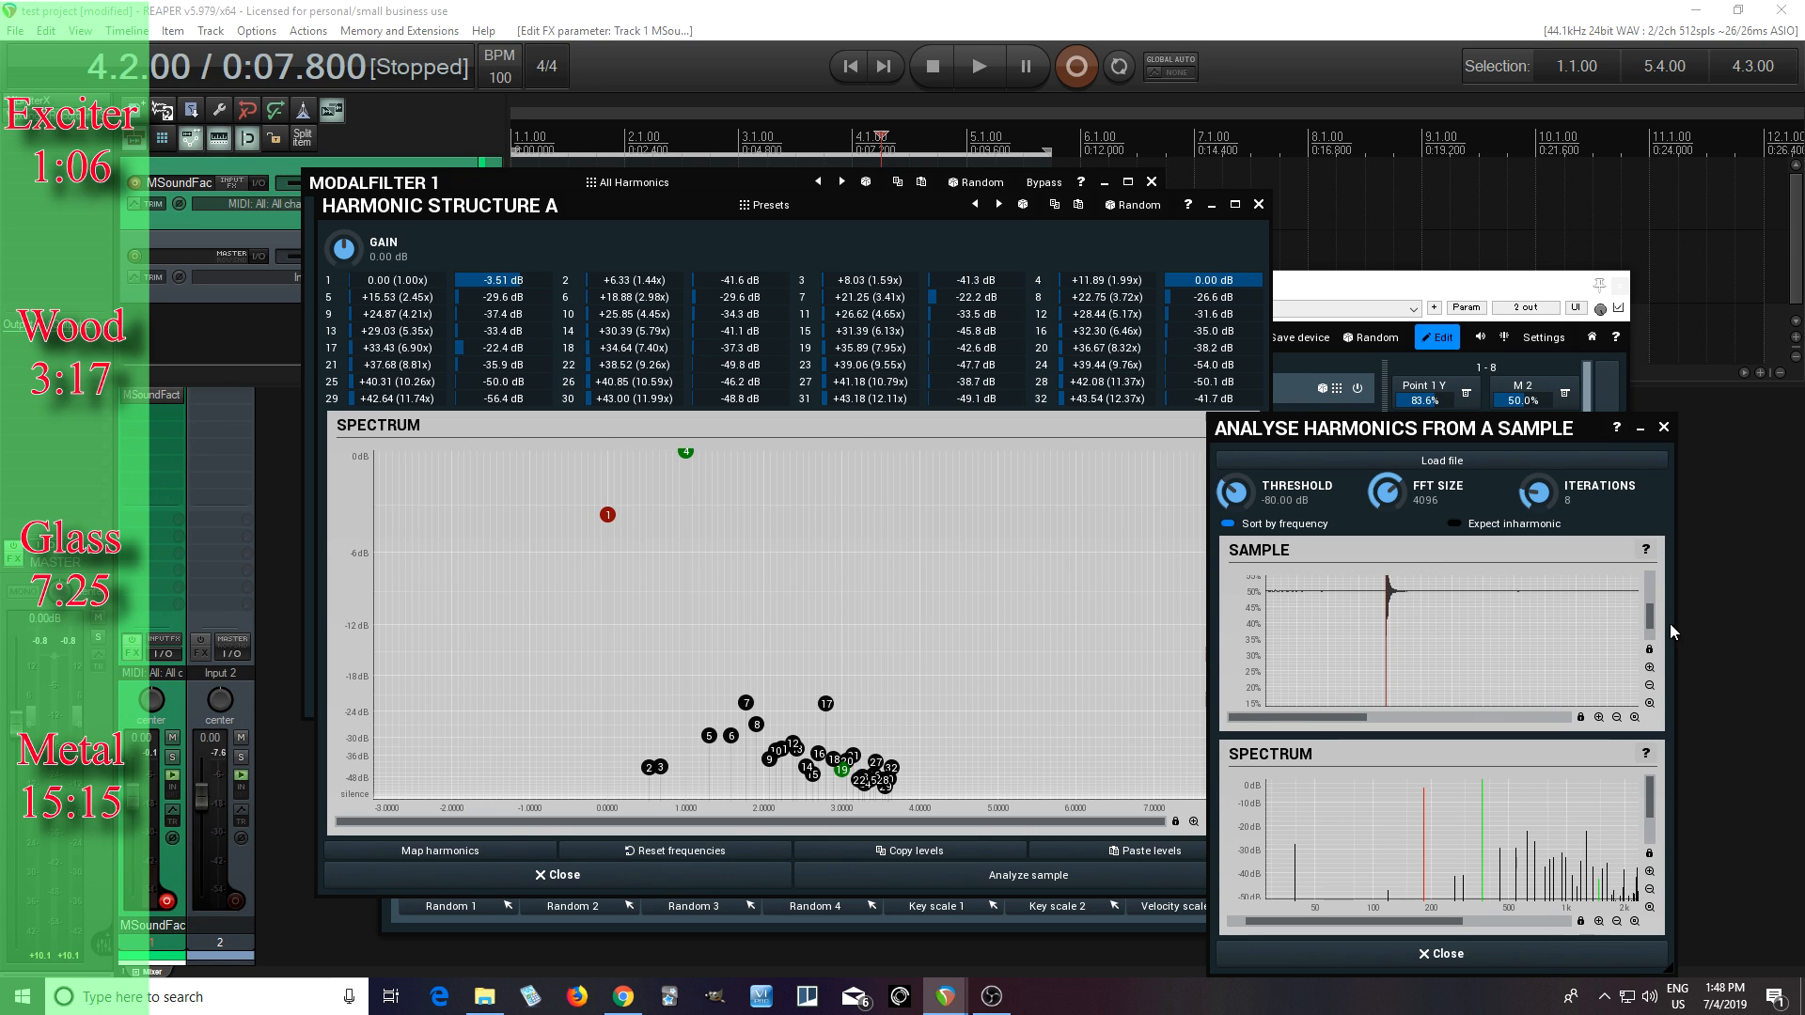
# Fine-tune the analysis position at the first hit's onset, then close the sample analysis and harmonic structure A
pyautogui.scroll(3, 1397, 630)
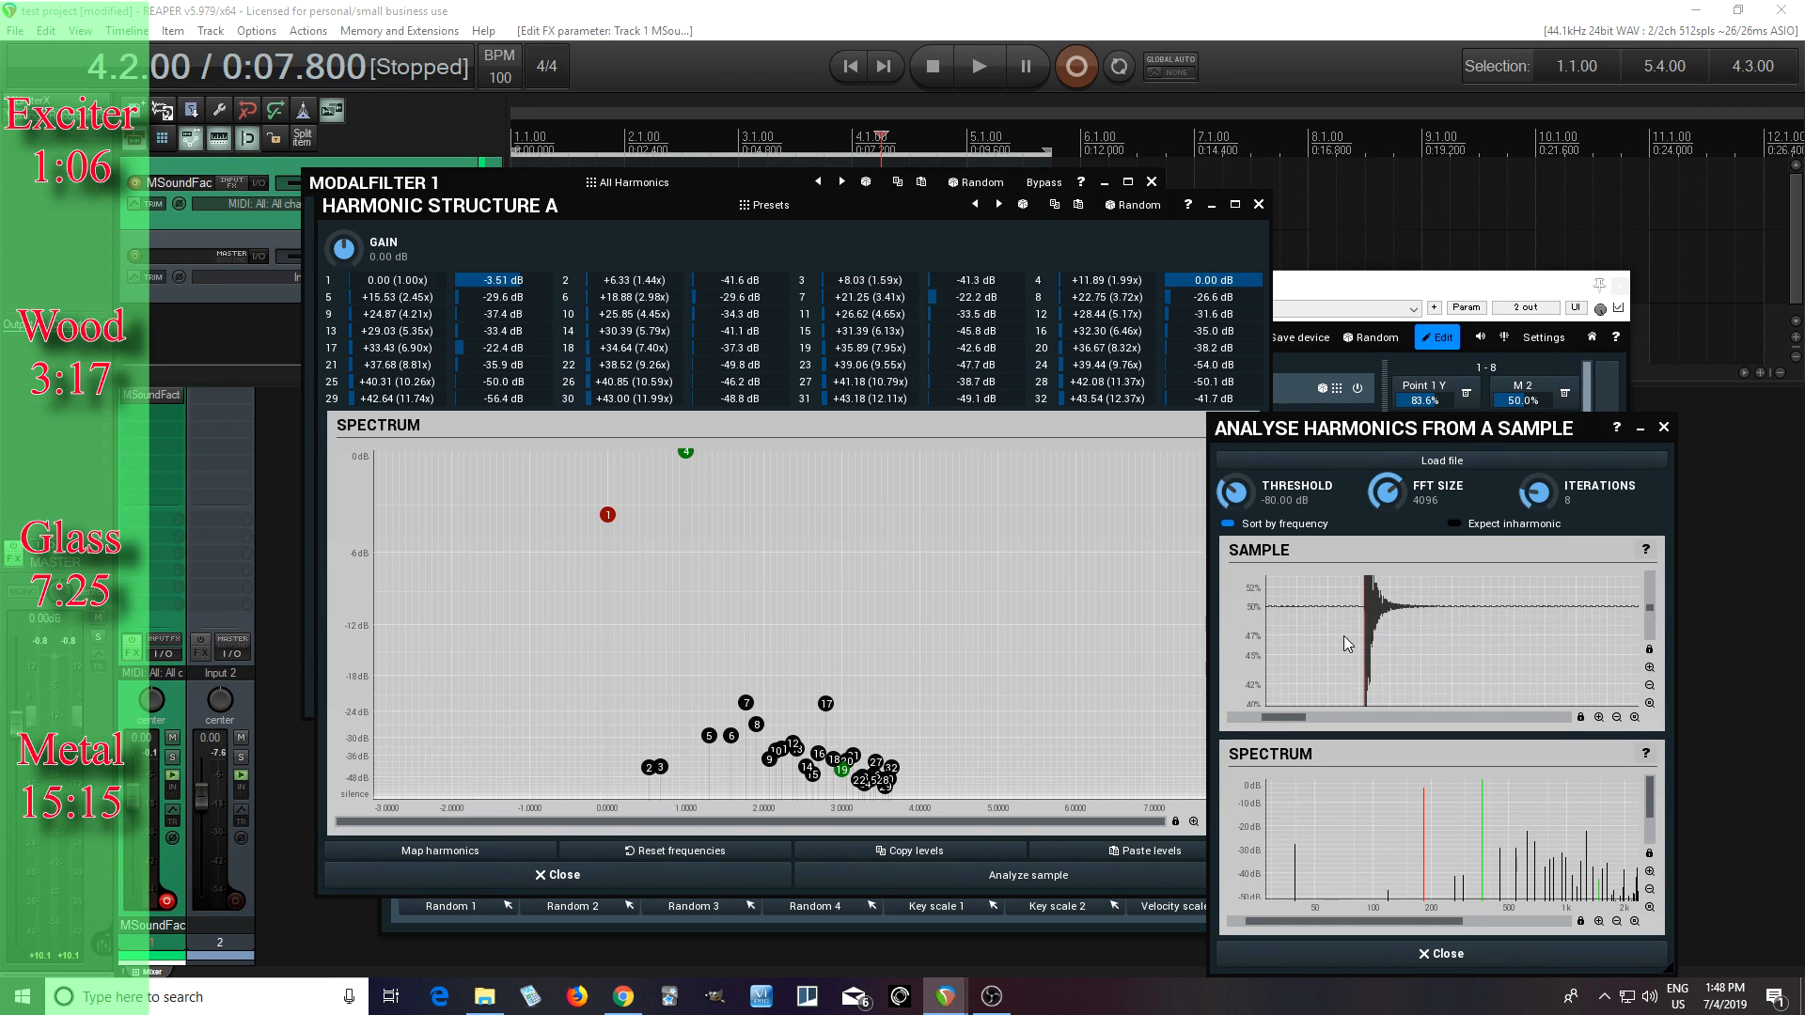
pyautogui.moveTo(1368, 647); pyautogui.dragTo(1365, 645)
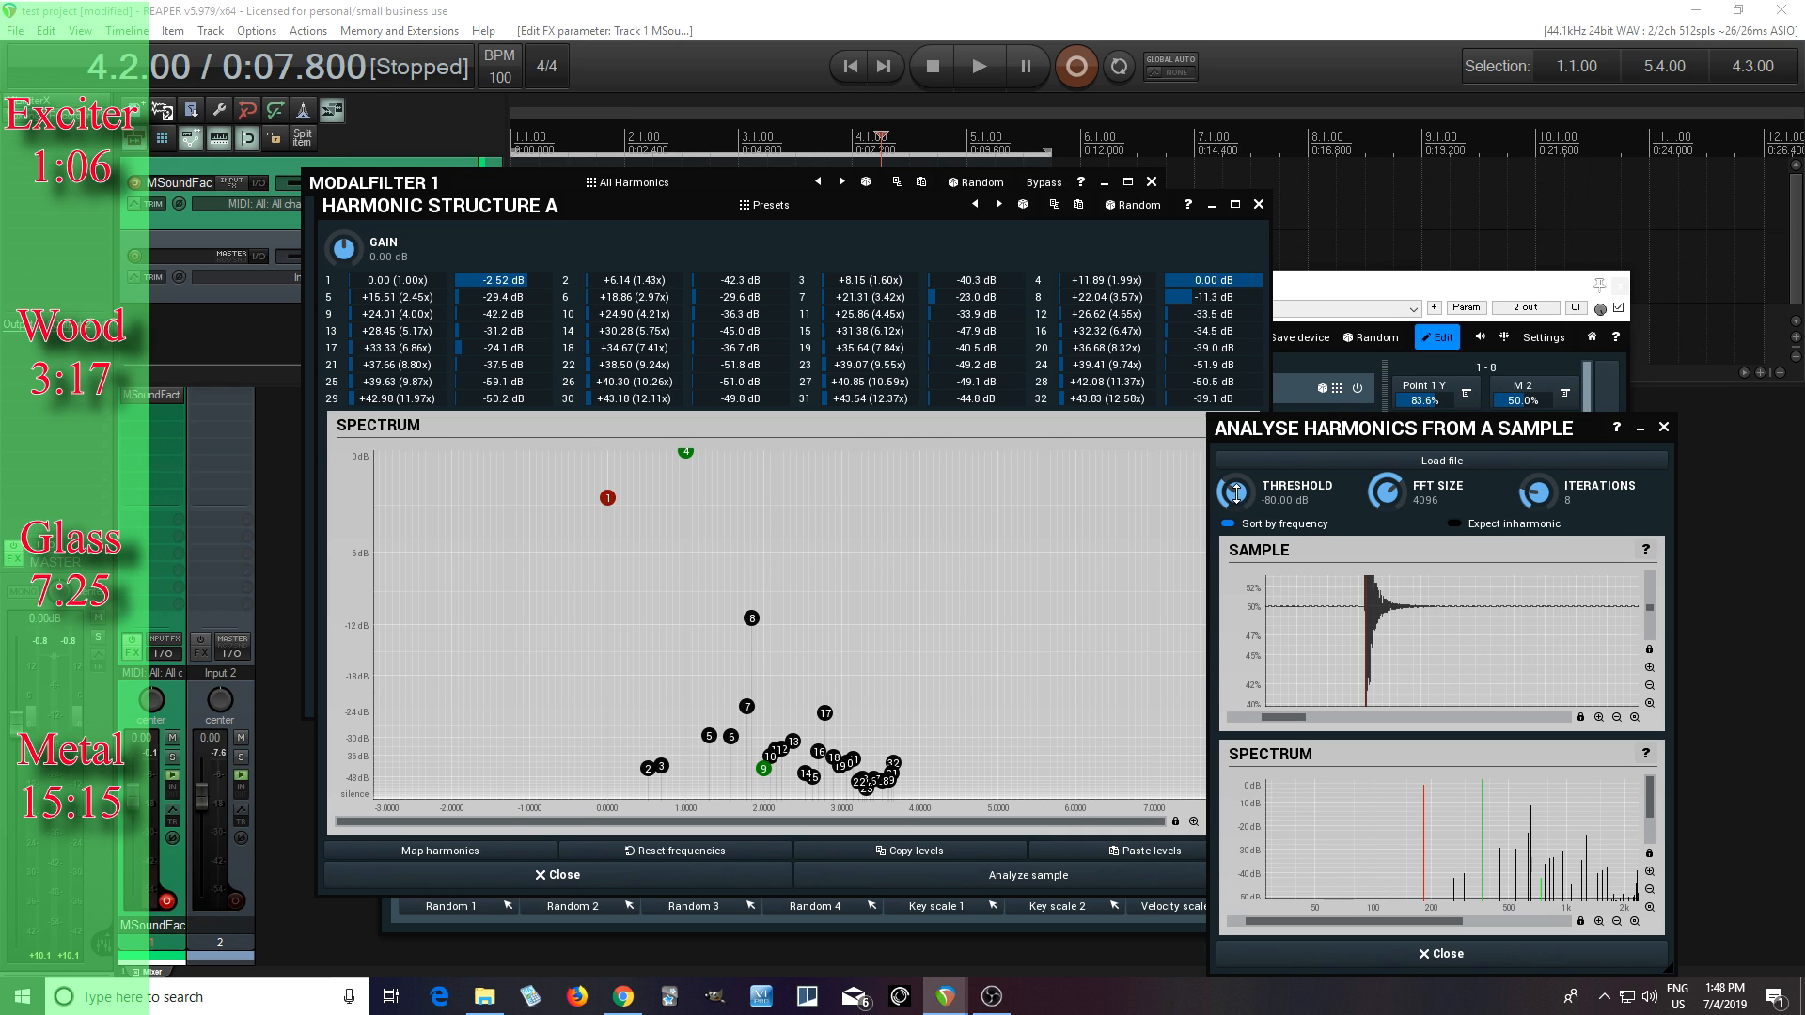
pyautogui.moveTo(1236, 491)
pyautogui.mouseDown()
pyautogui.moveTo(1236, 418)
pyautogui.moveTo(1237, 492)
pyautogui.mouseUp()
pyautogui.click(1441, 955)
pyautogui.moveTo(498, 220); pyautogui.dragTo(773, 253)
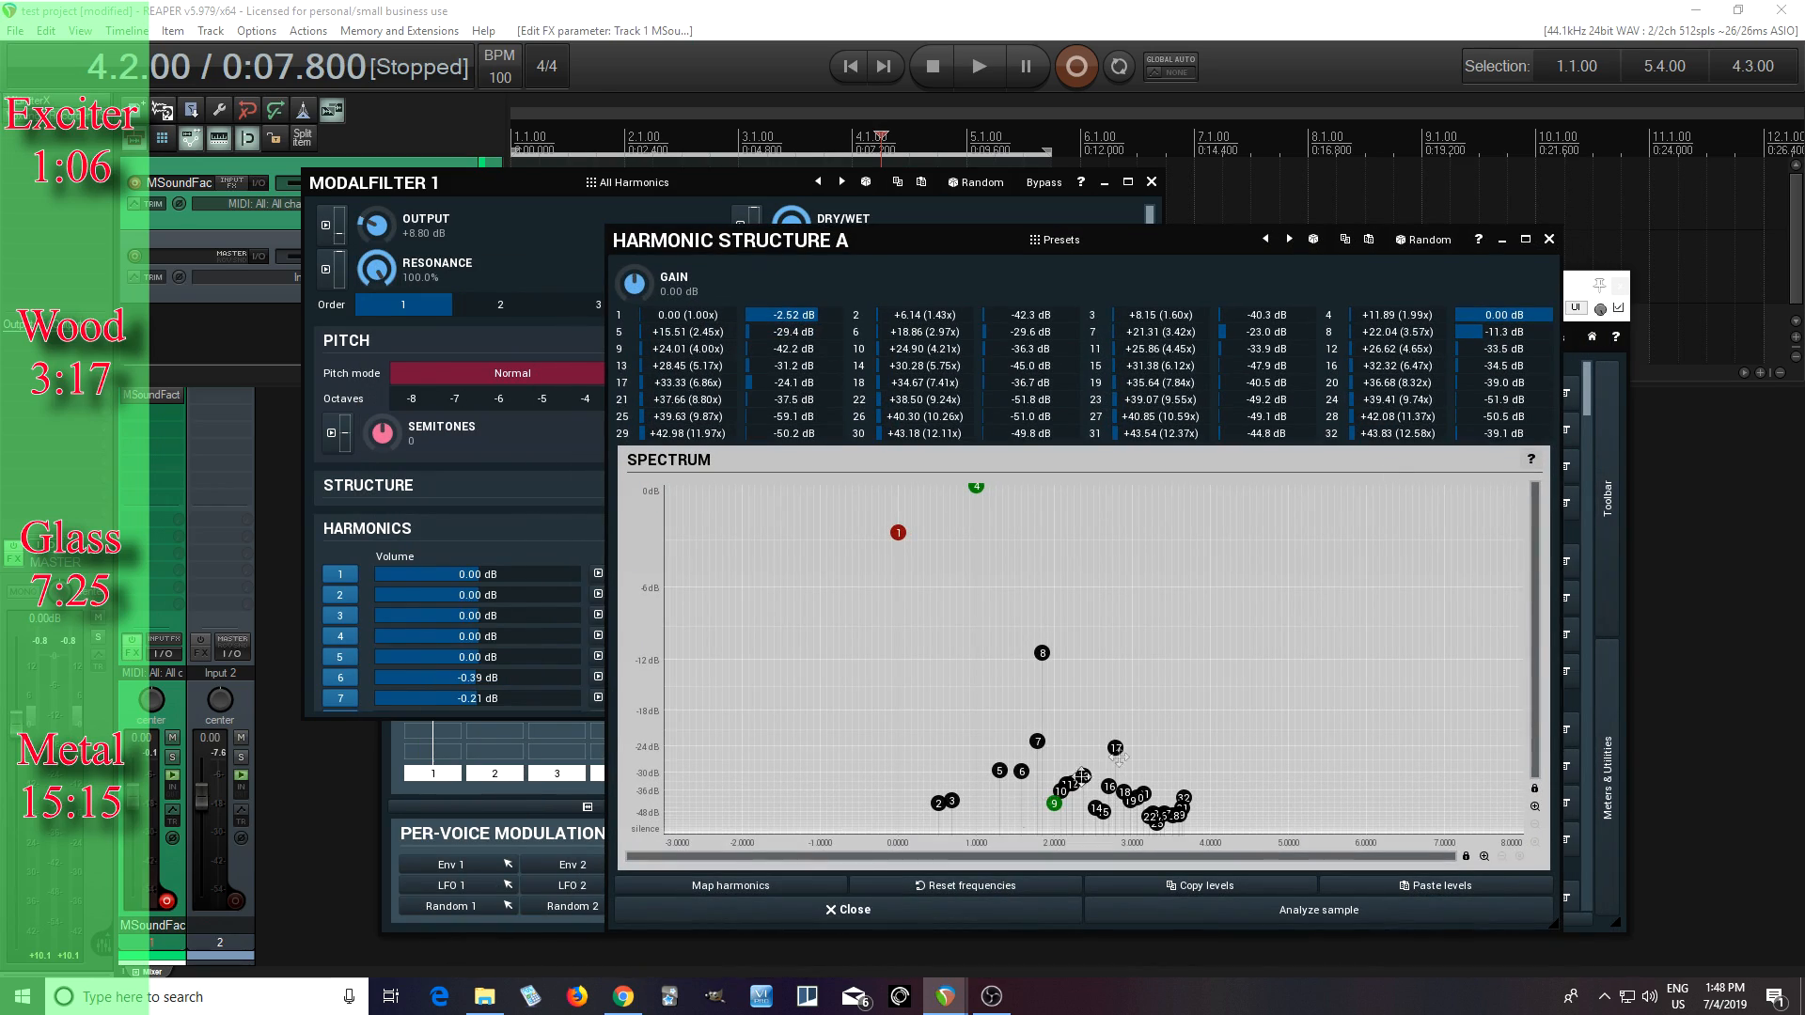
pyautogui.click(846, 910)
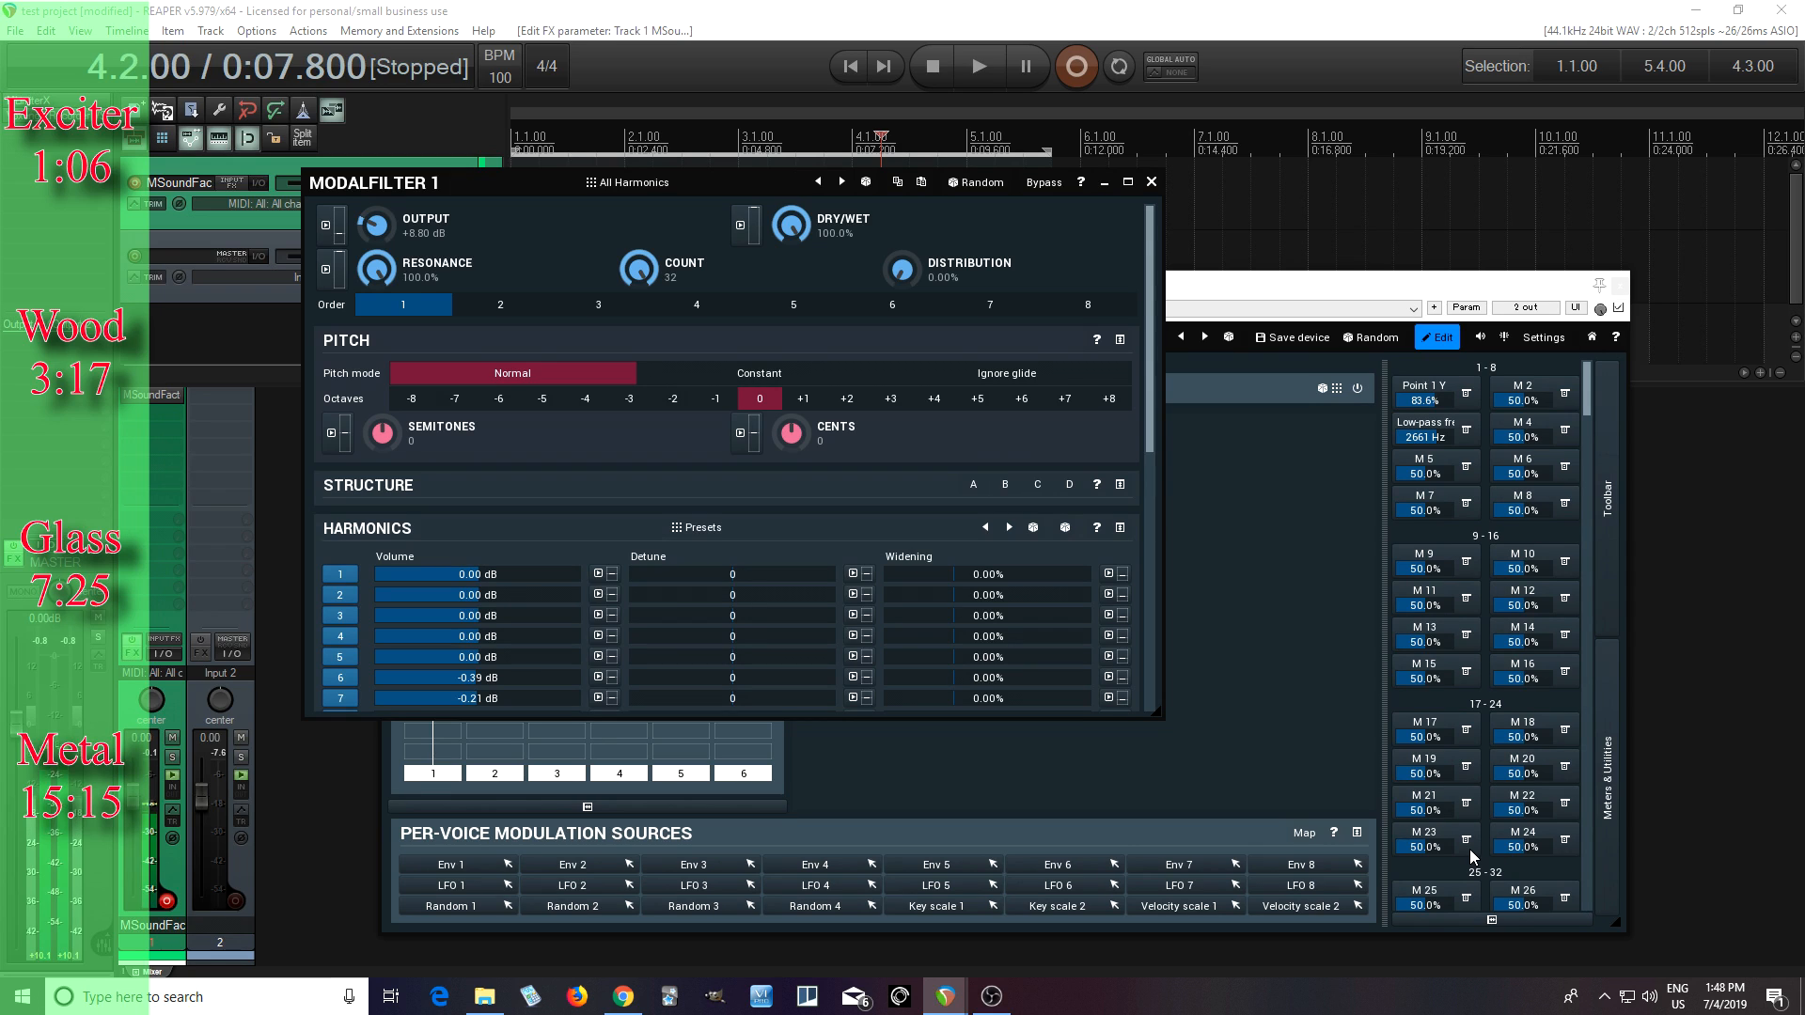
# Show the output meters in place of the multiparameters and raise the modal filter's output to +16.80 dB
pyautogui.click(1614, 756)
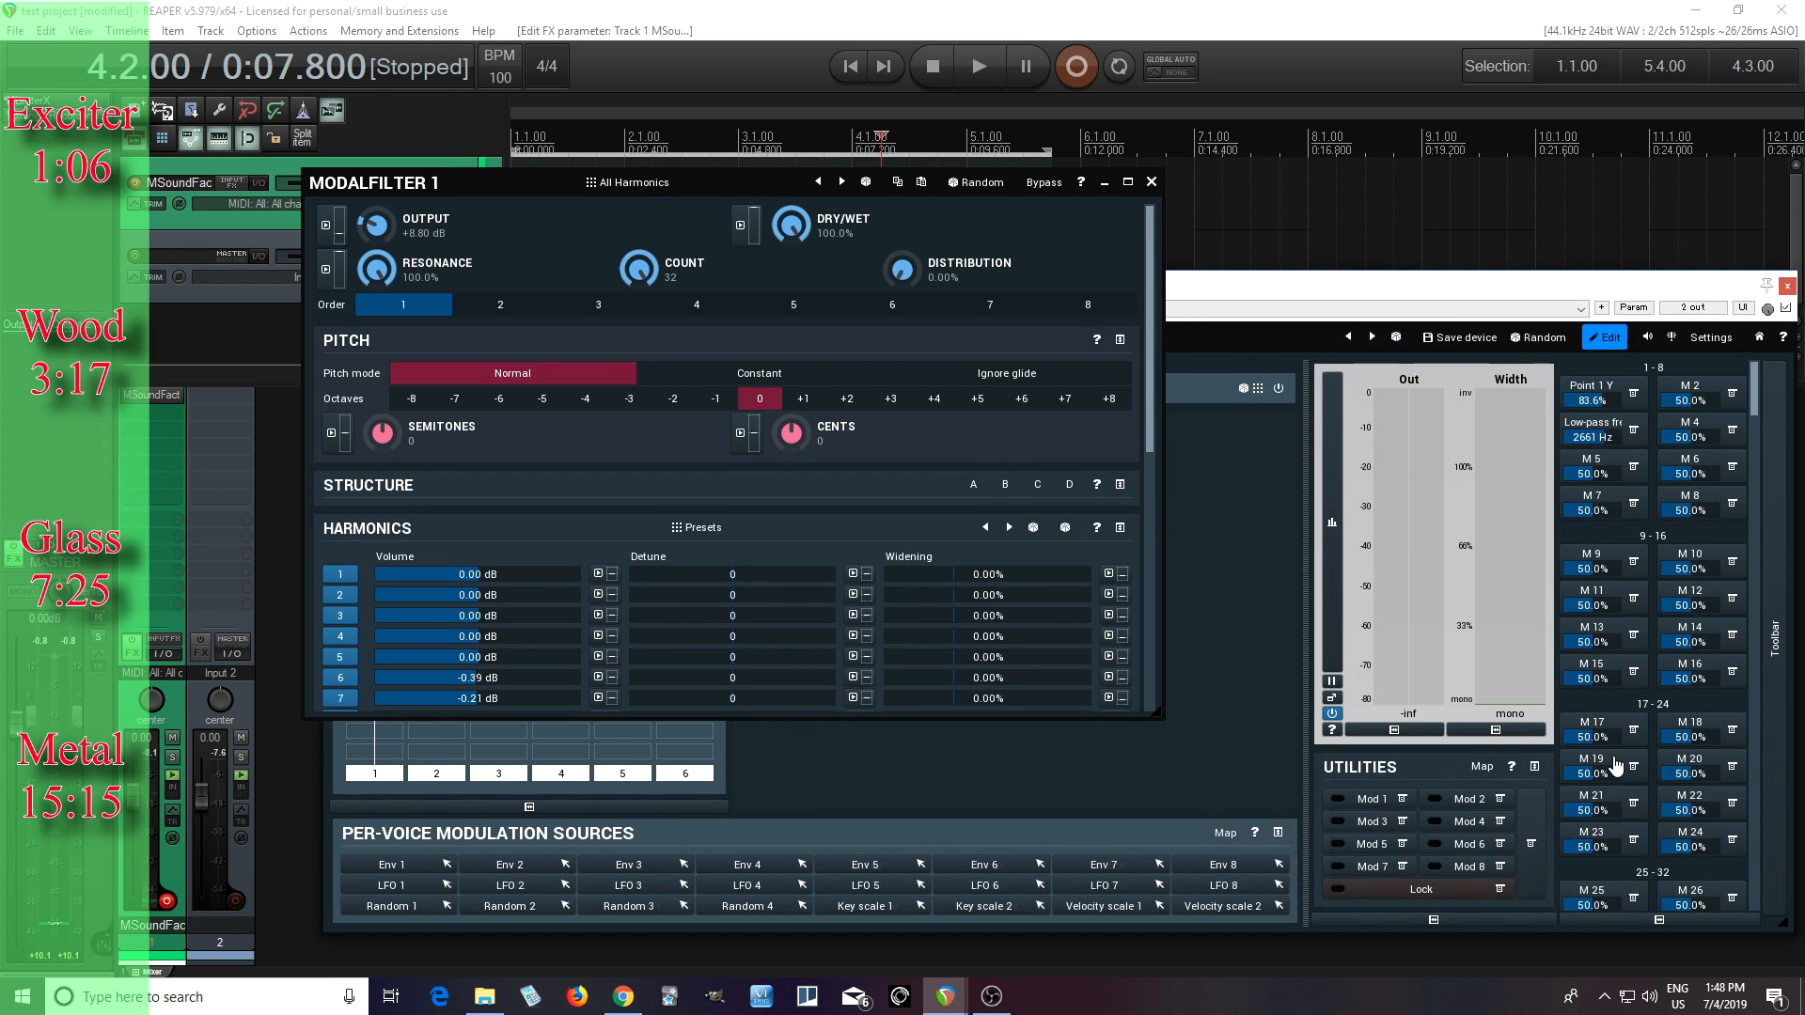
pyautogui.click(1654, 923)
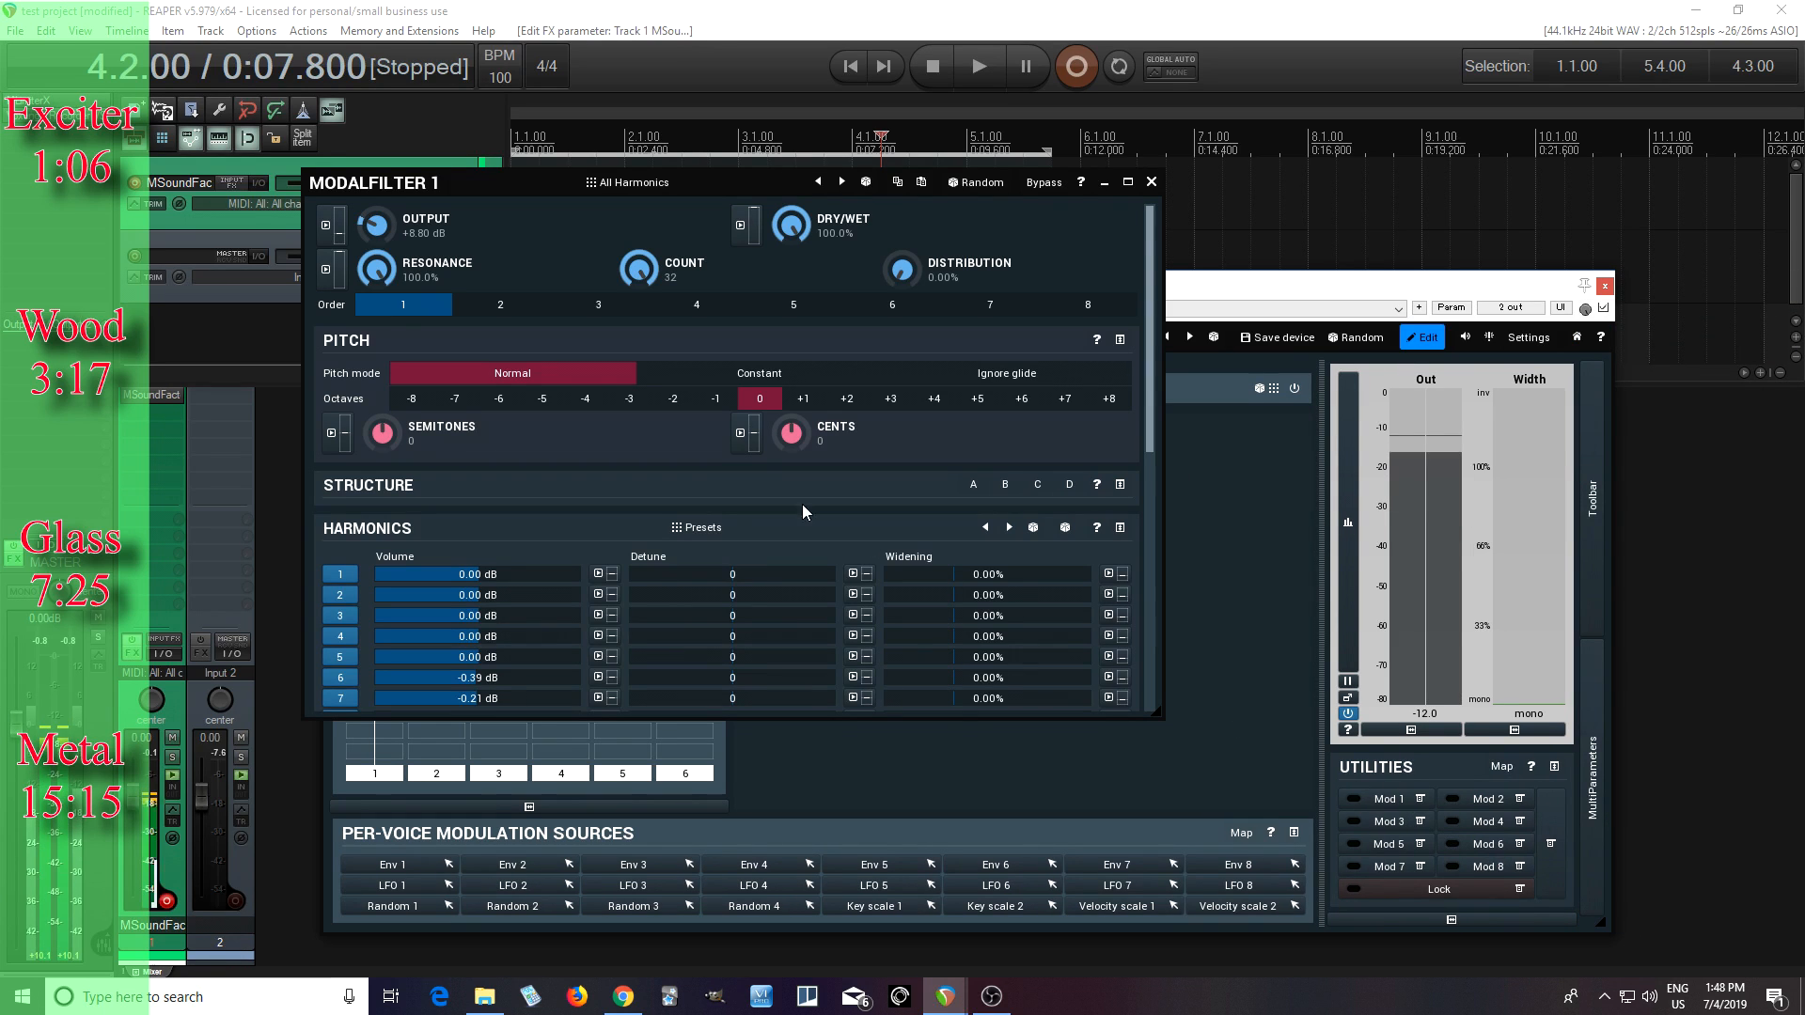
pyautogui.moveTo(379, 239); pyautogui.dragTo(379, 223)
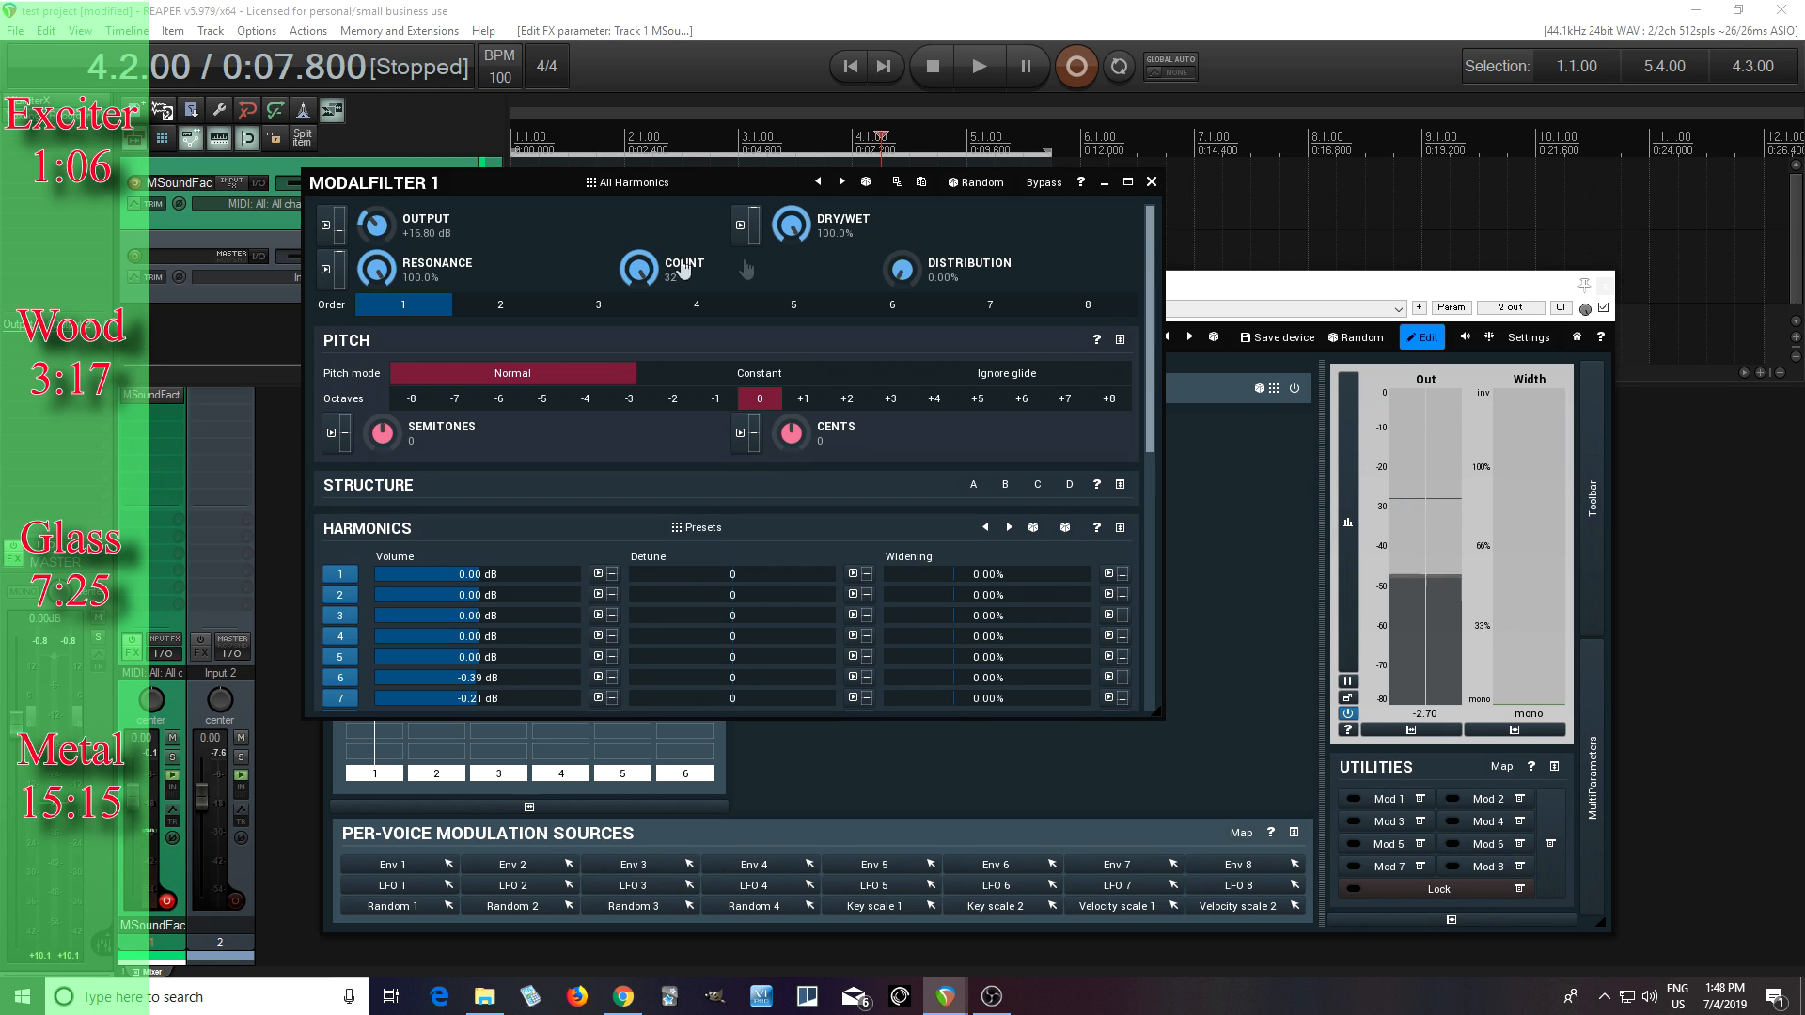
pyautogui.click(1153, 186)
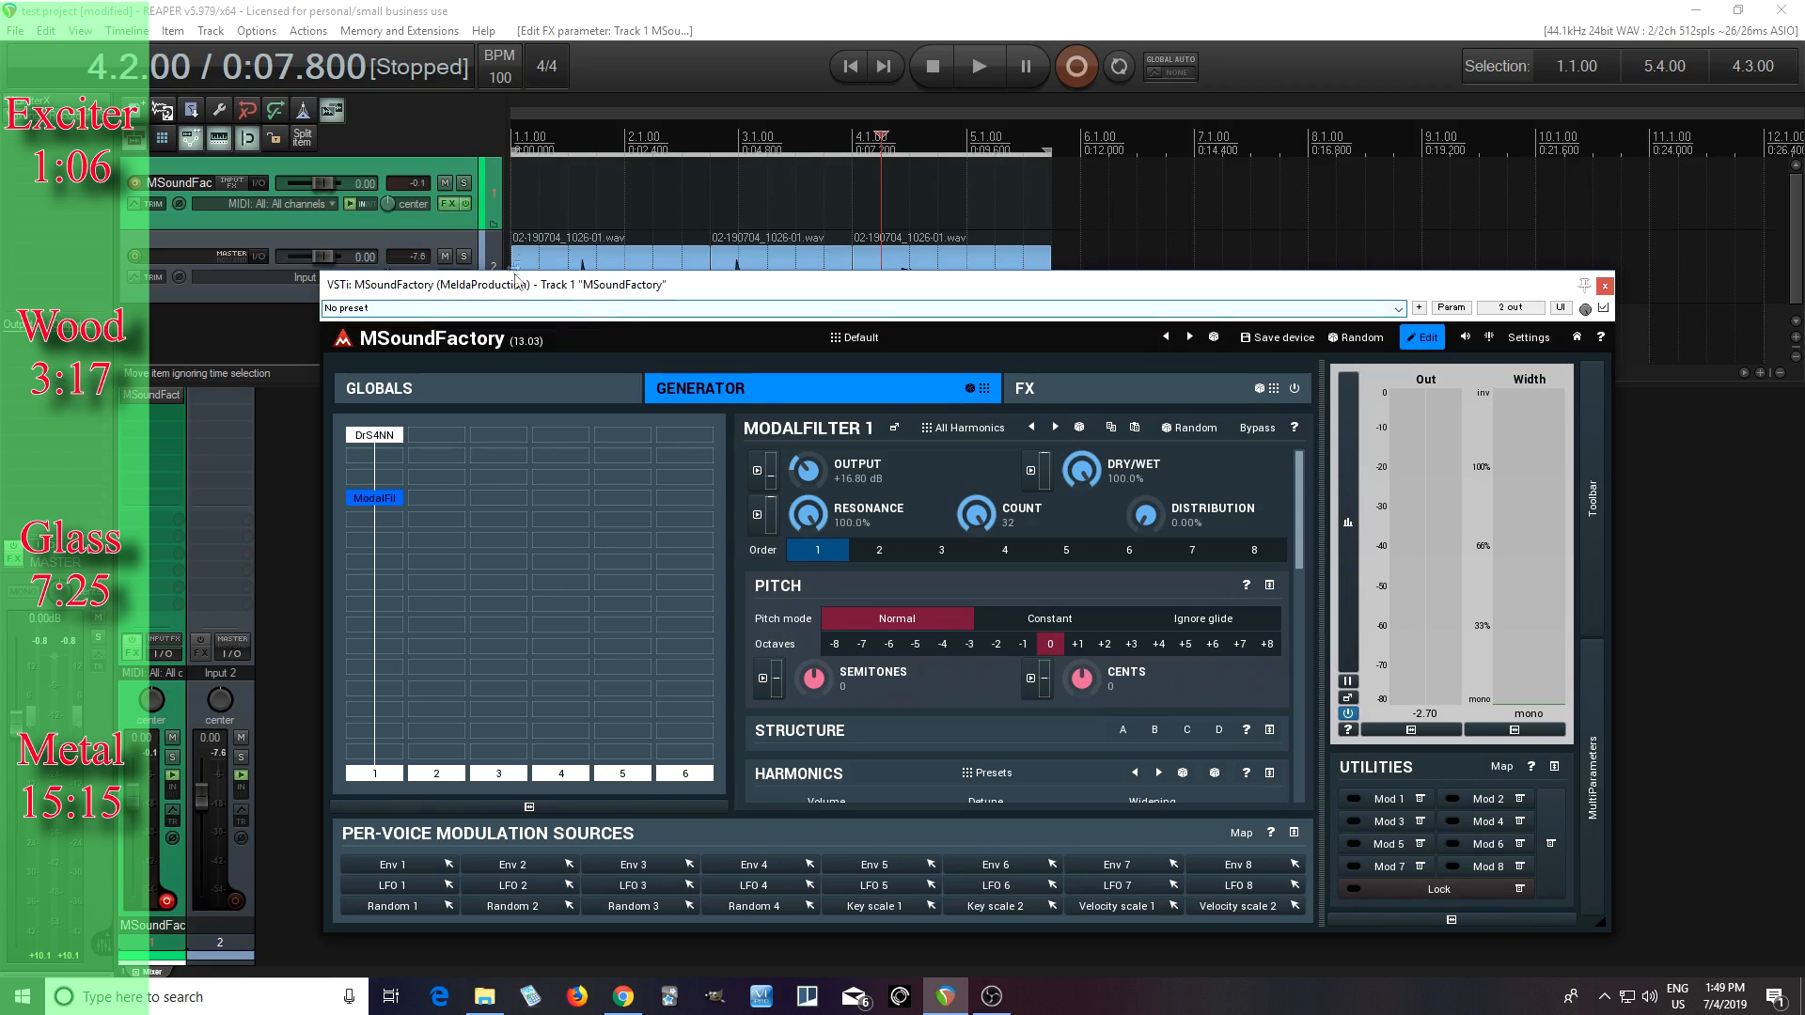
# Play the recorded reference hits from position 1.3.00 to compare with the synthesized sound
pyautogui.click(570, 216)
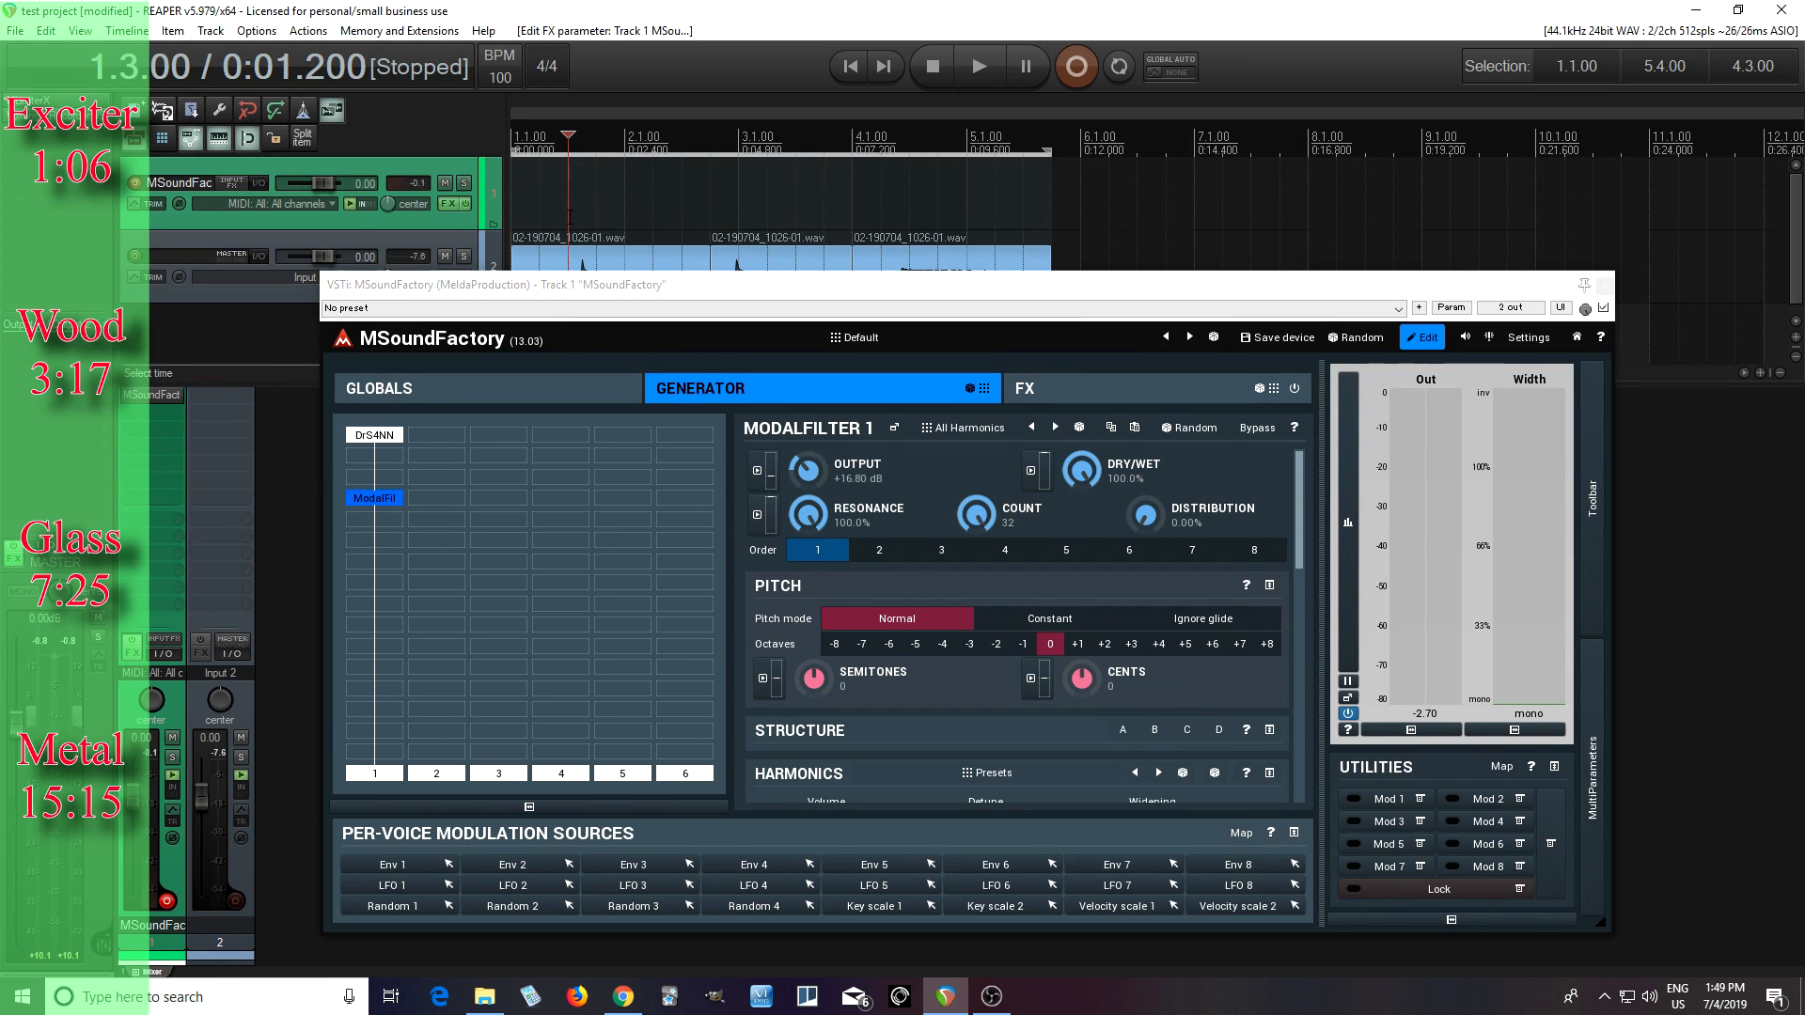
pyautogui.click(984, 77)
pyautogui.click(948, 79)
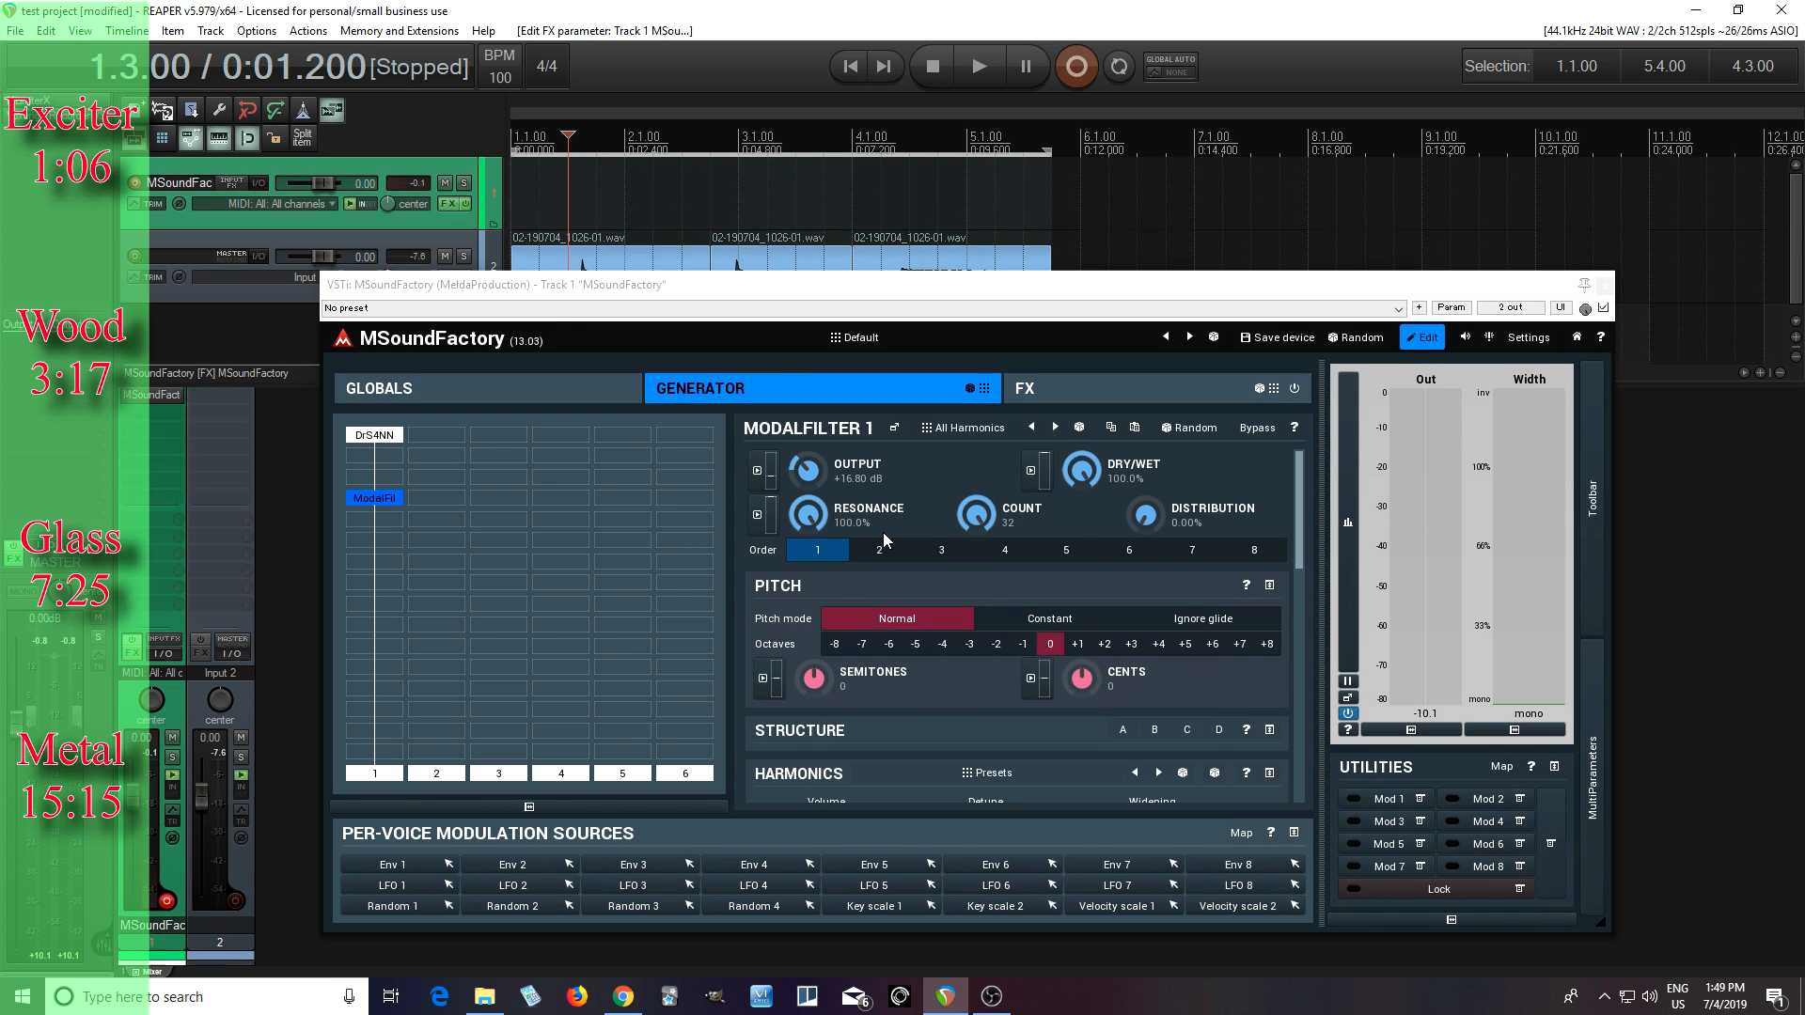
# Lower the modal filter's resonance to 20.4% and replay the reference recording for comparison
pyautogui.click(818, 522)
pyautogui.moveTo(814, 518); pyautogui.dragTo(813, 623)
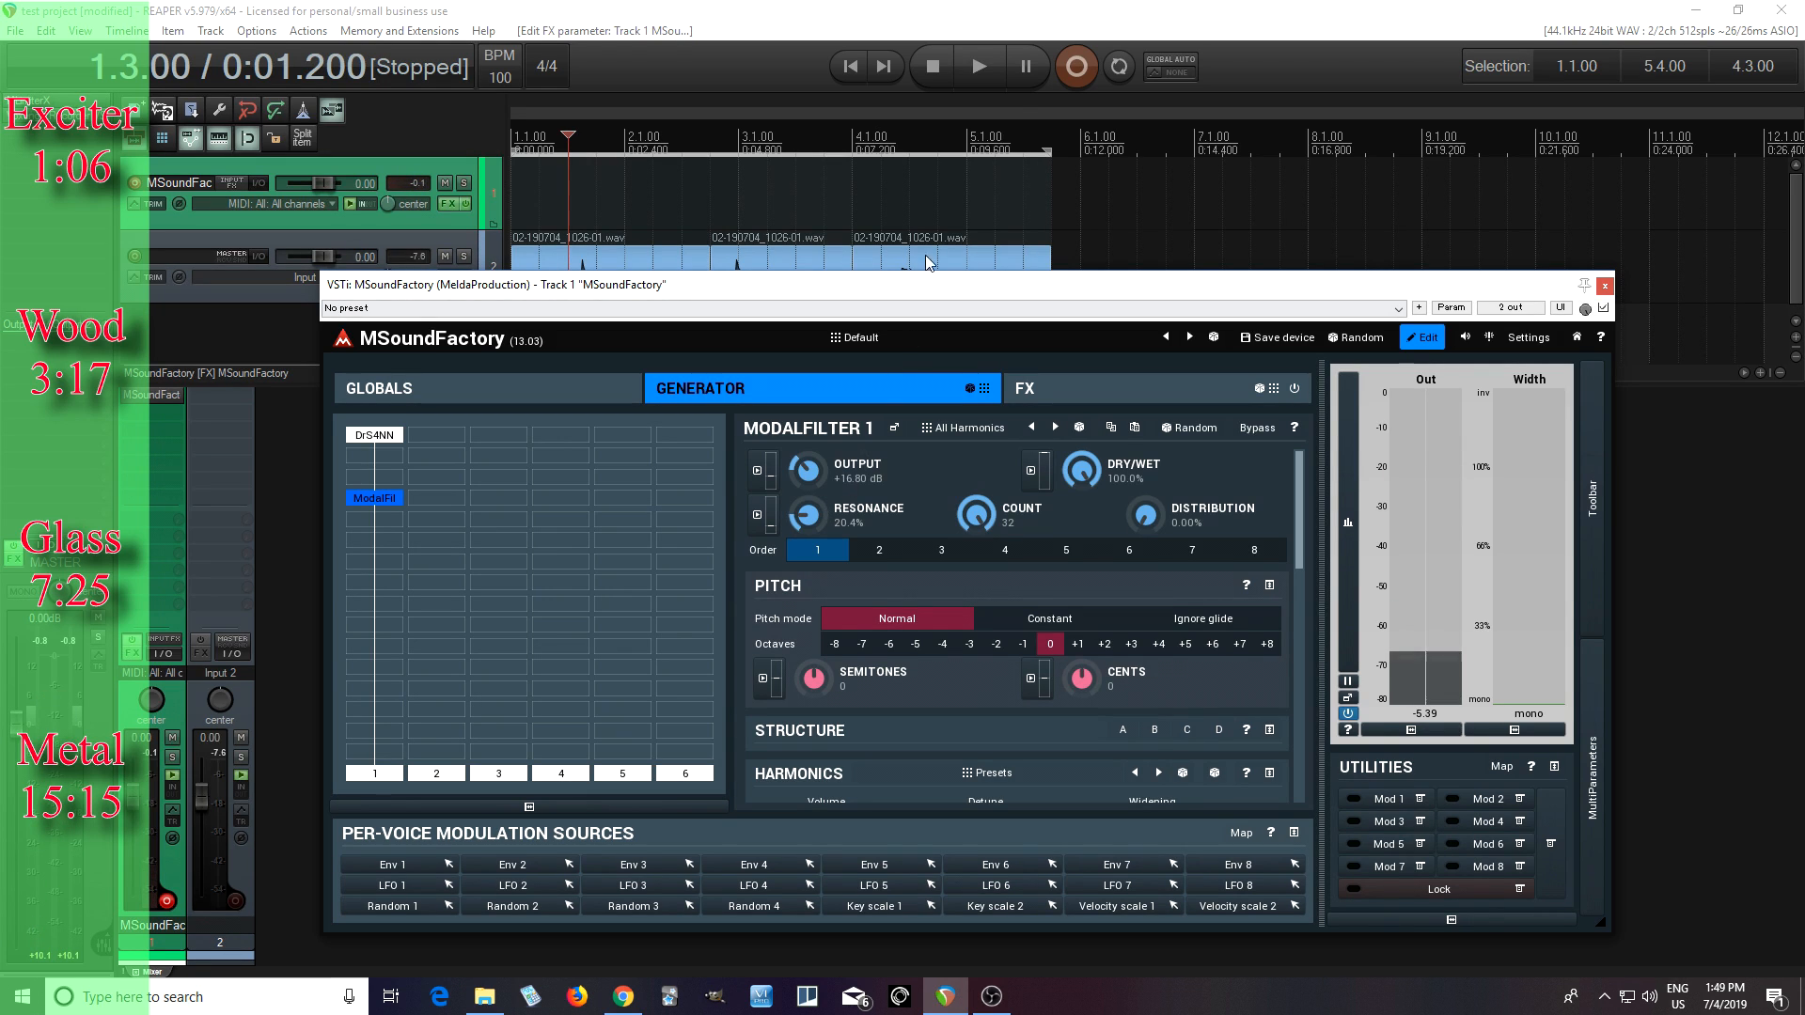
pyautogui.click(978, 74)
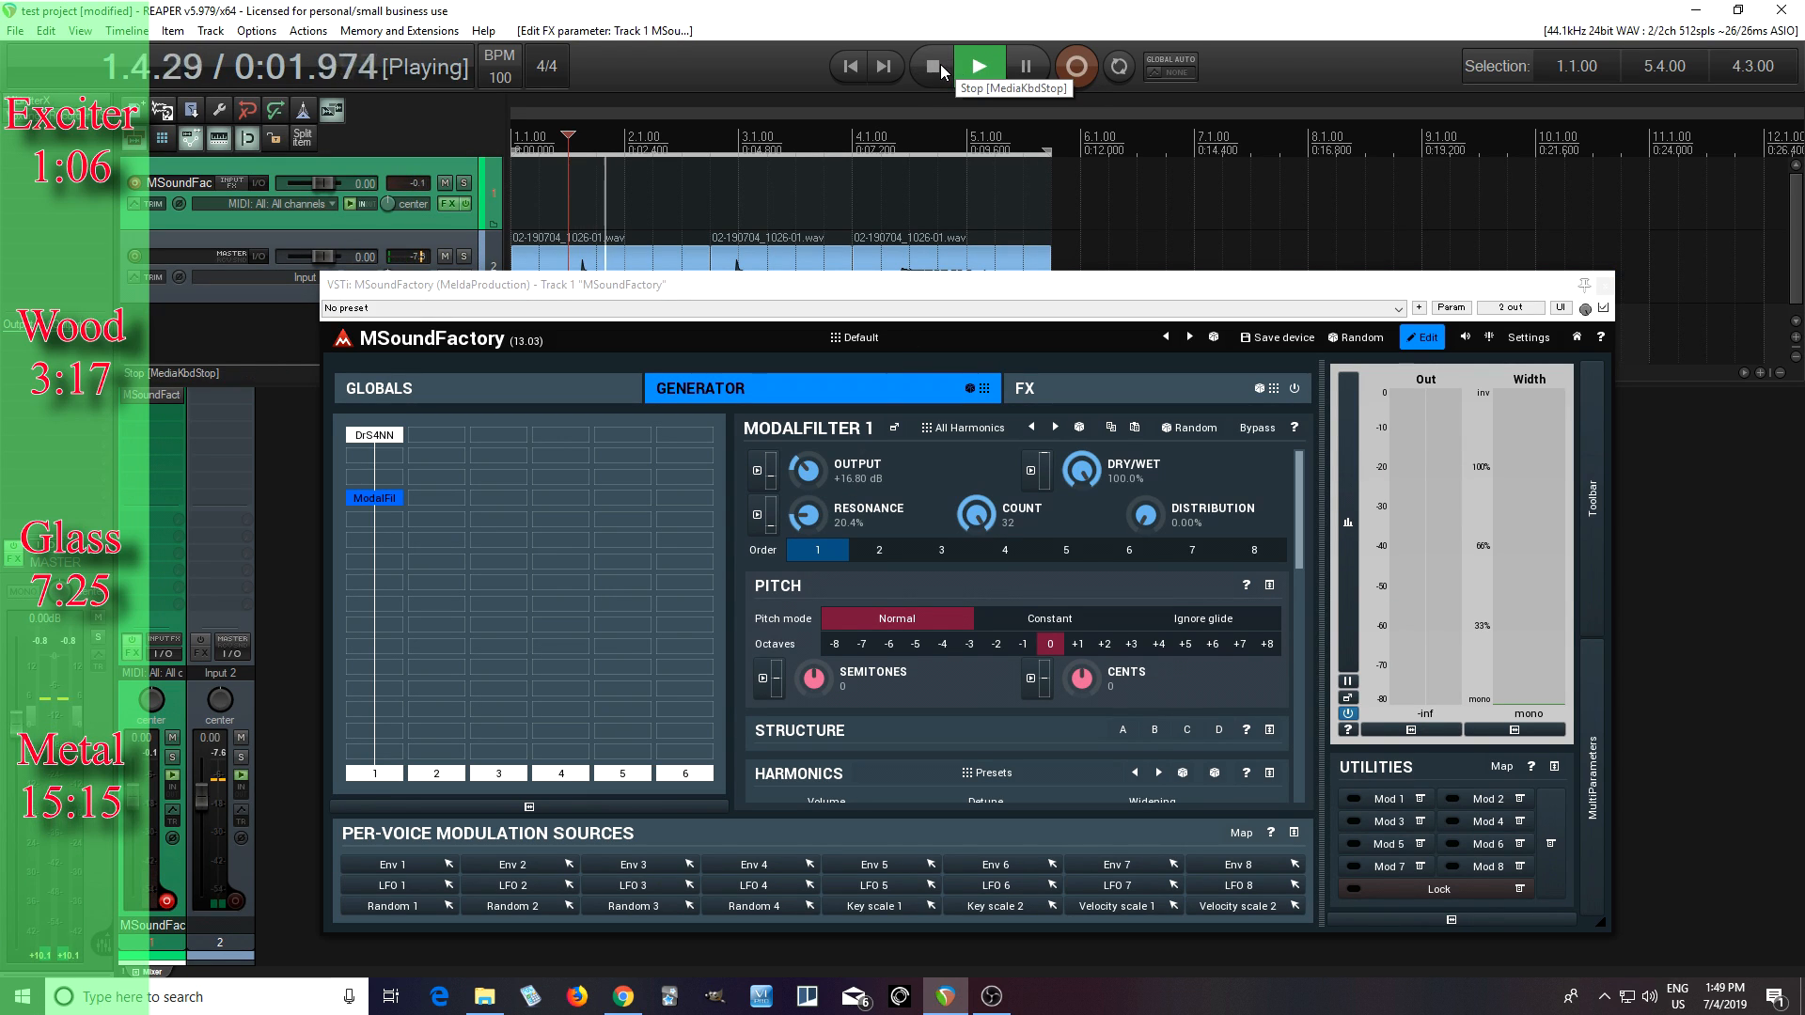
pyautogui.click(941, 66)
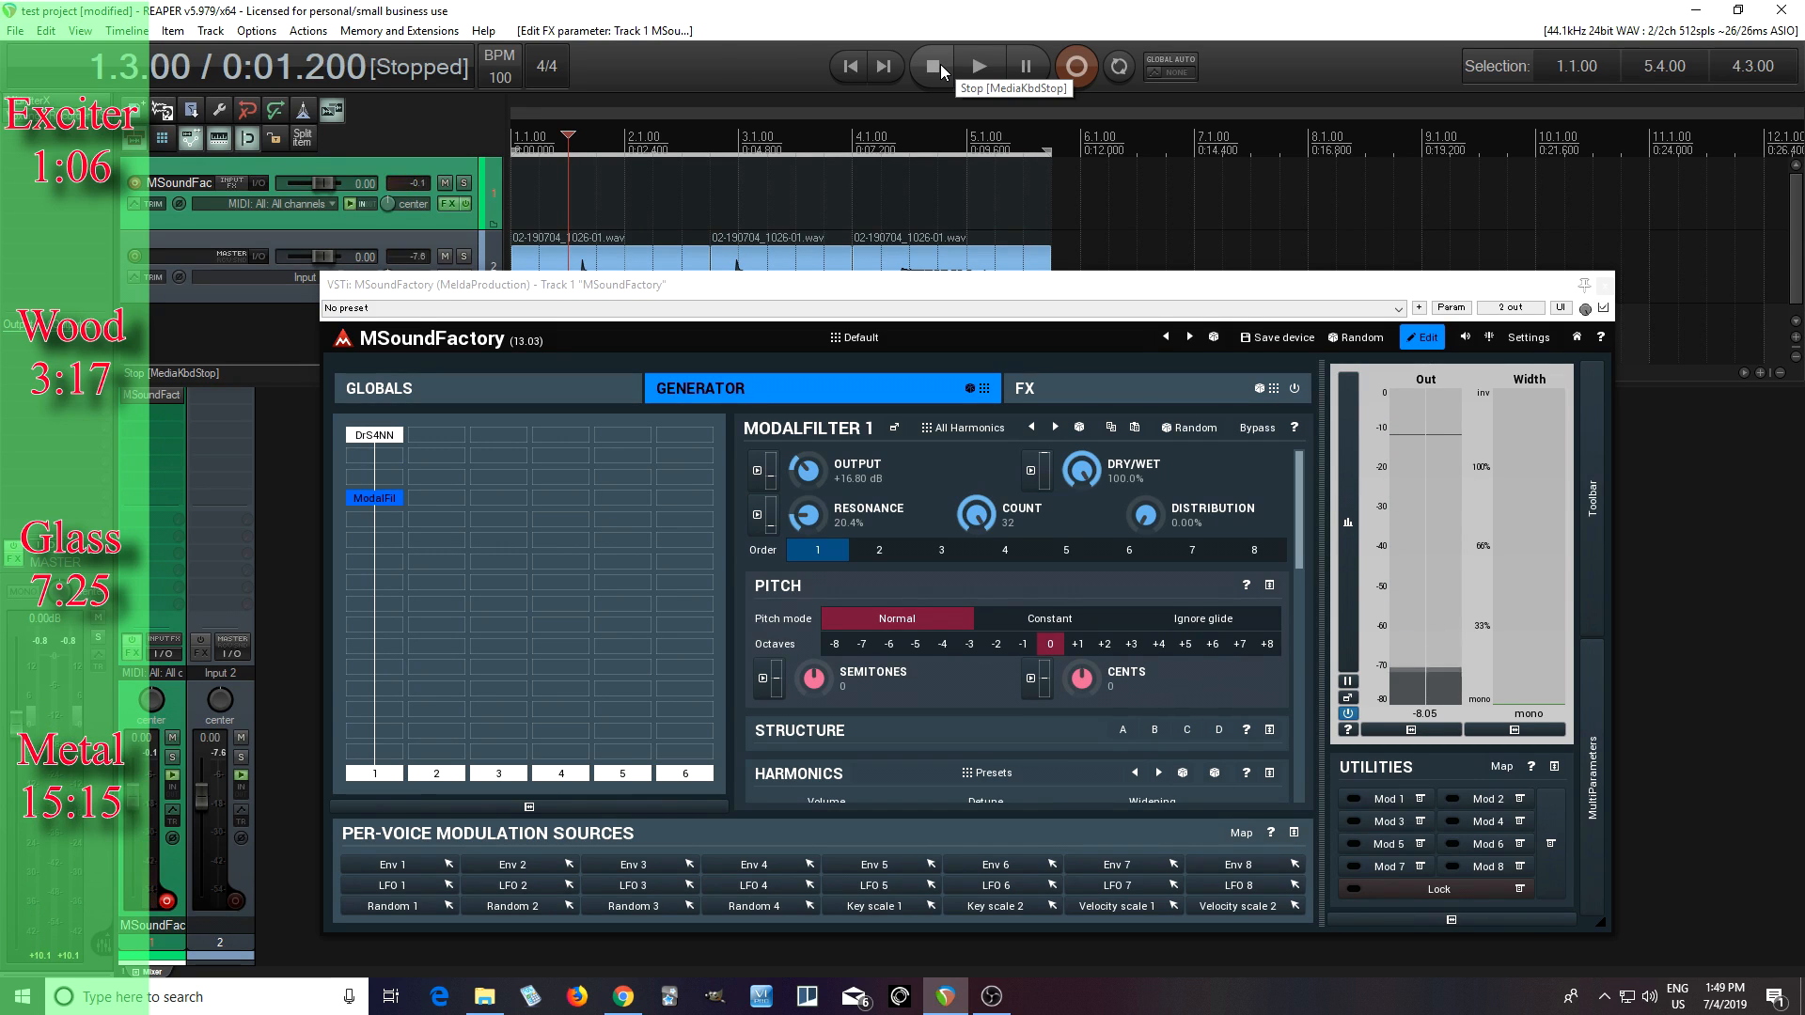
# Replay the recorded reference hit from position 1.3.00 to compare it with the synthesized wood sound
pyautogui.click(979, 77)
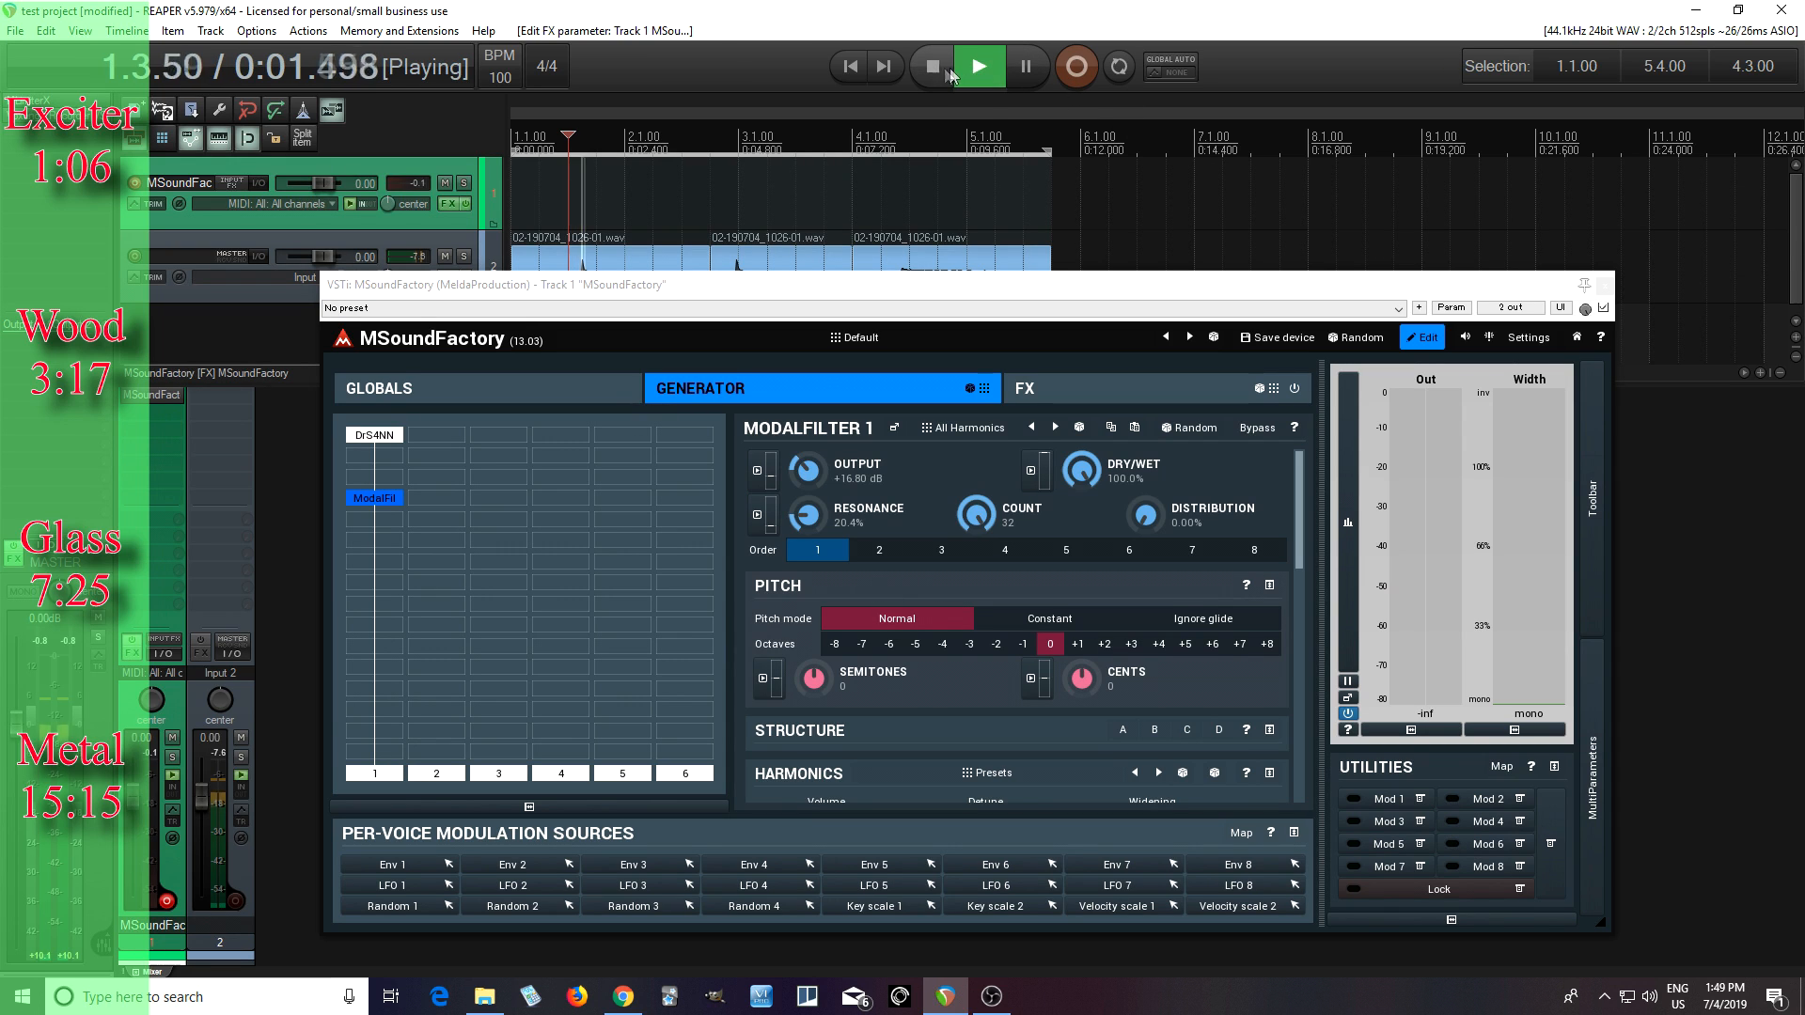
pyautogui.press('space')
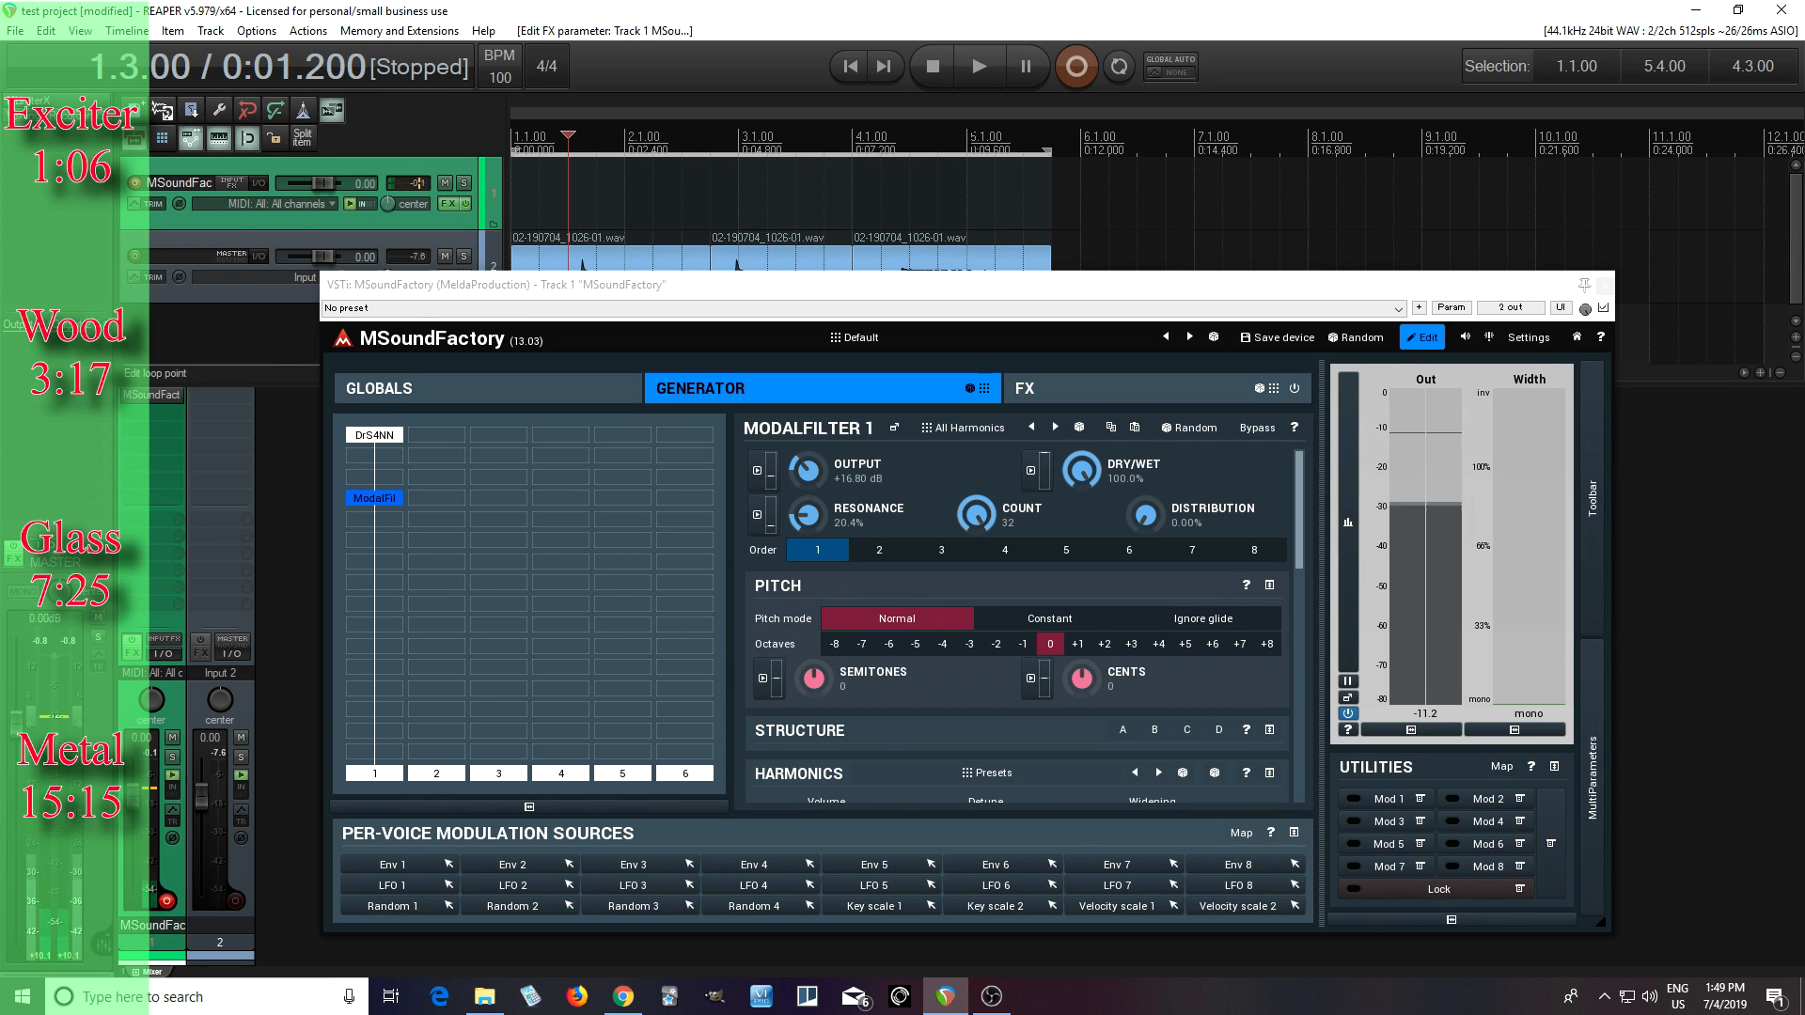
pyautogui.press('space')
pyautogui.click(944, 64)
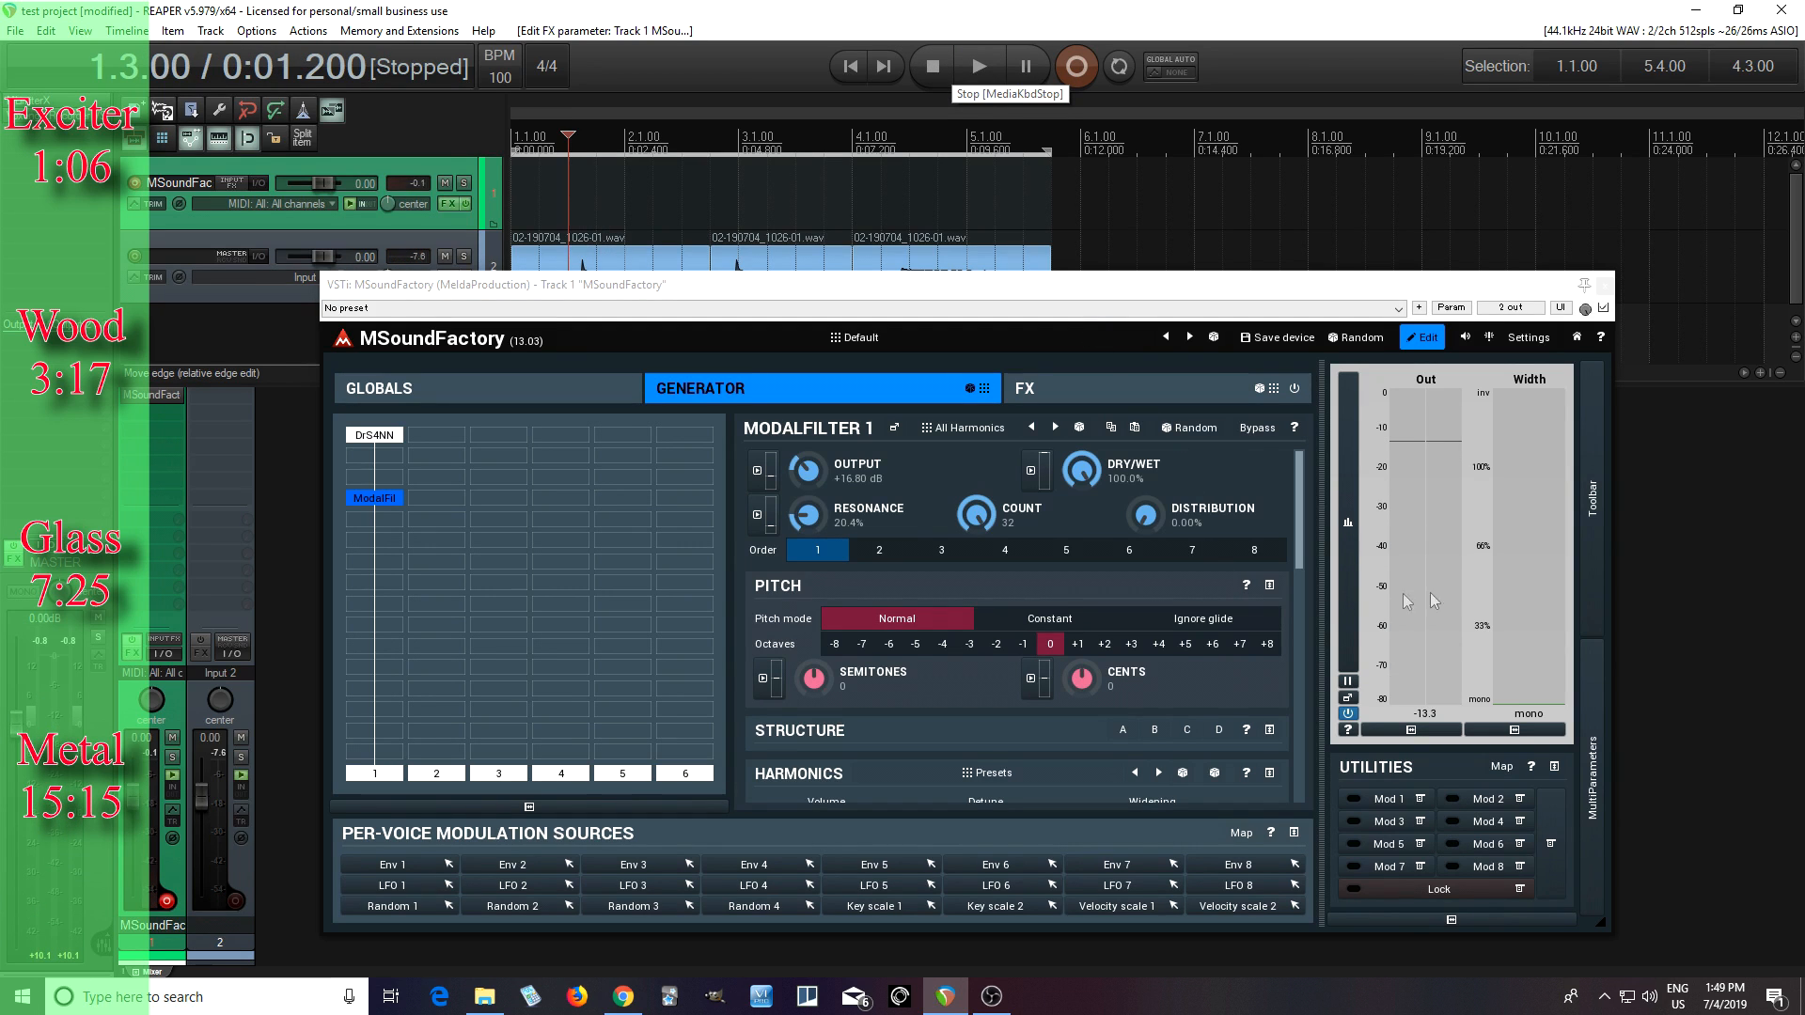
# Show the multiparameters in place of the output meters, lower the low-pass frequency to 2812 Hz and replay the reference hit
pyautogui.click(1401, 921)
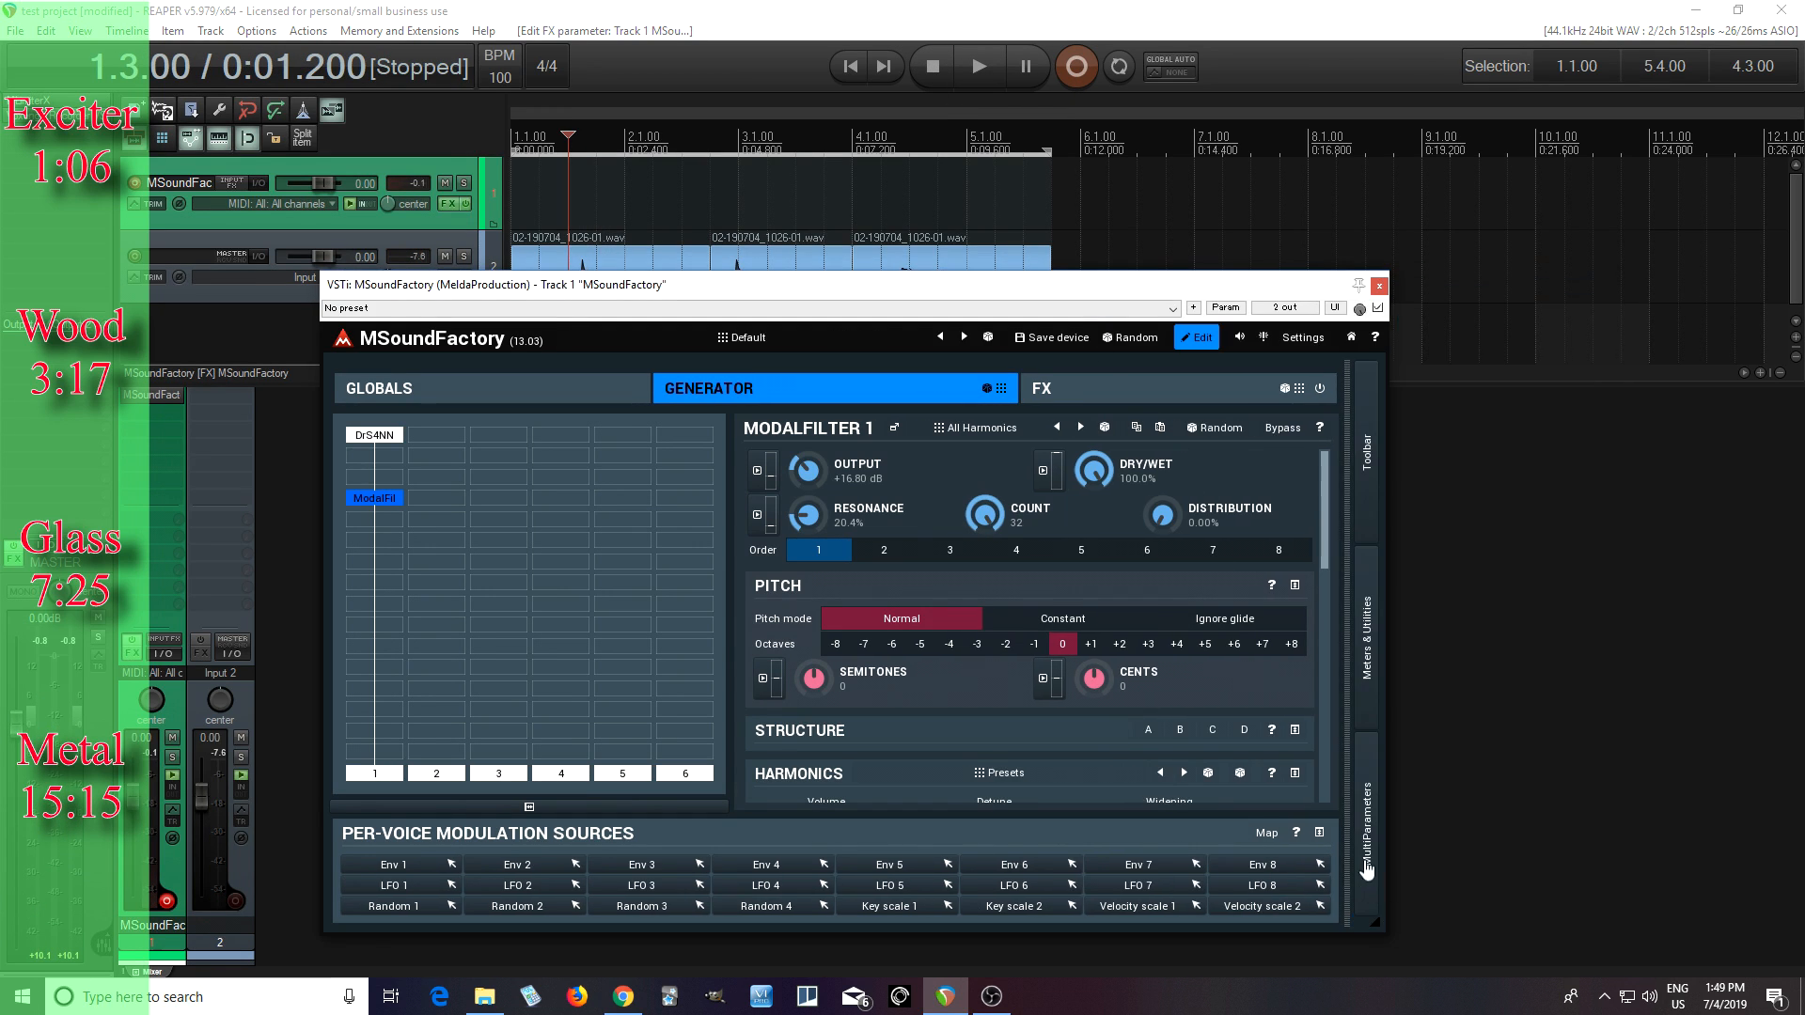
pyautogui.click(1367, 809)
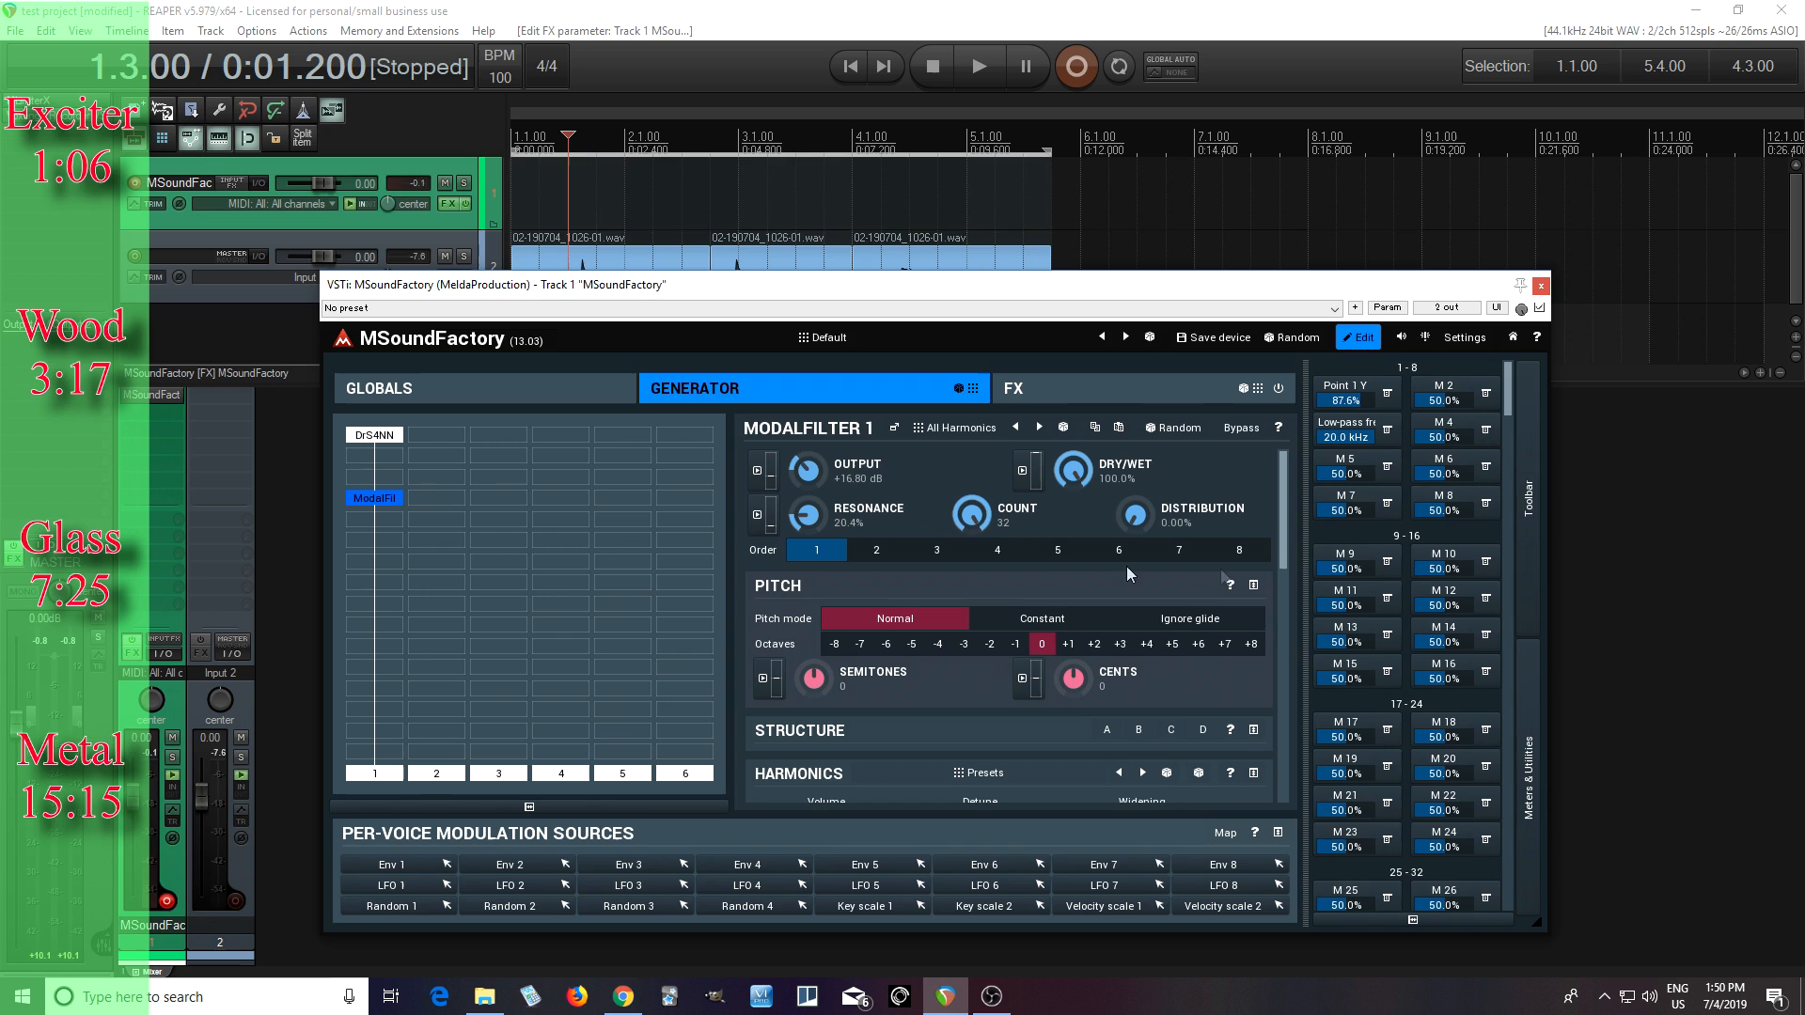
pyautogui.moveTo(1346, 436); pyautogui.dragTo(1346, 449)
pyautogui.click(989, 74)
pyautogui.click(940, 72)
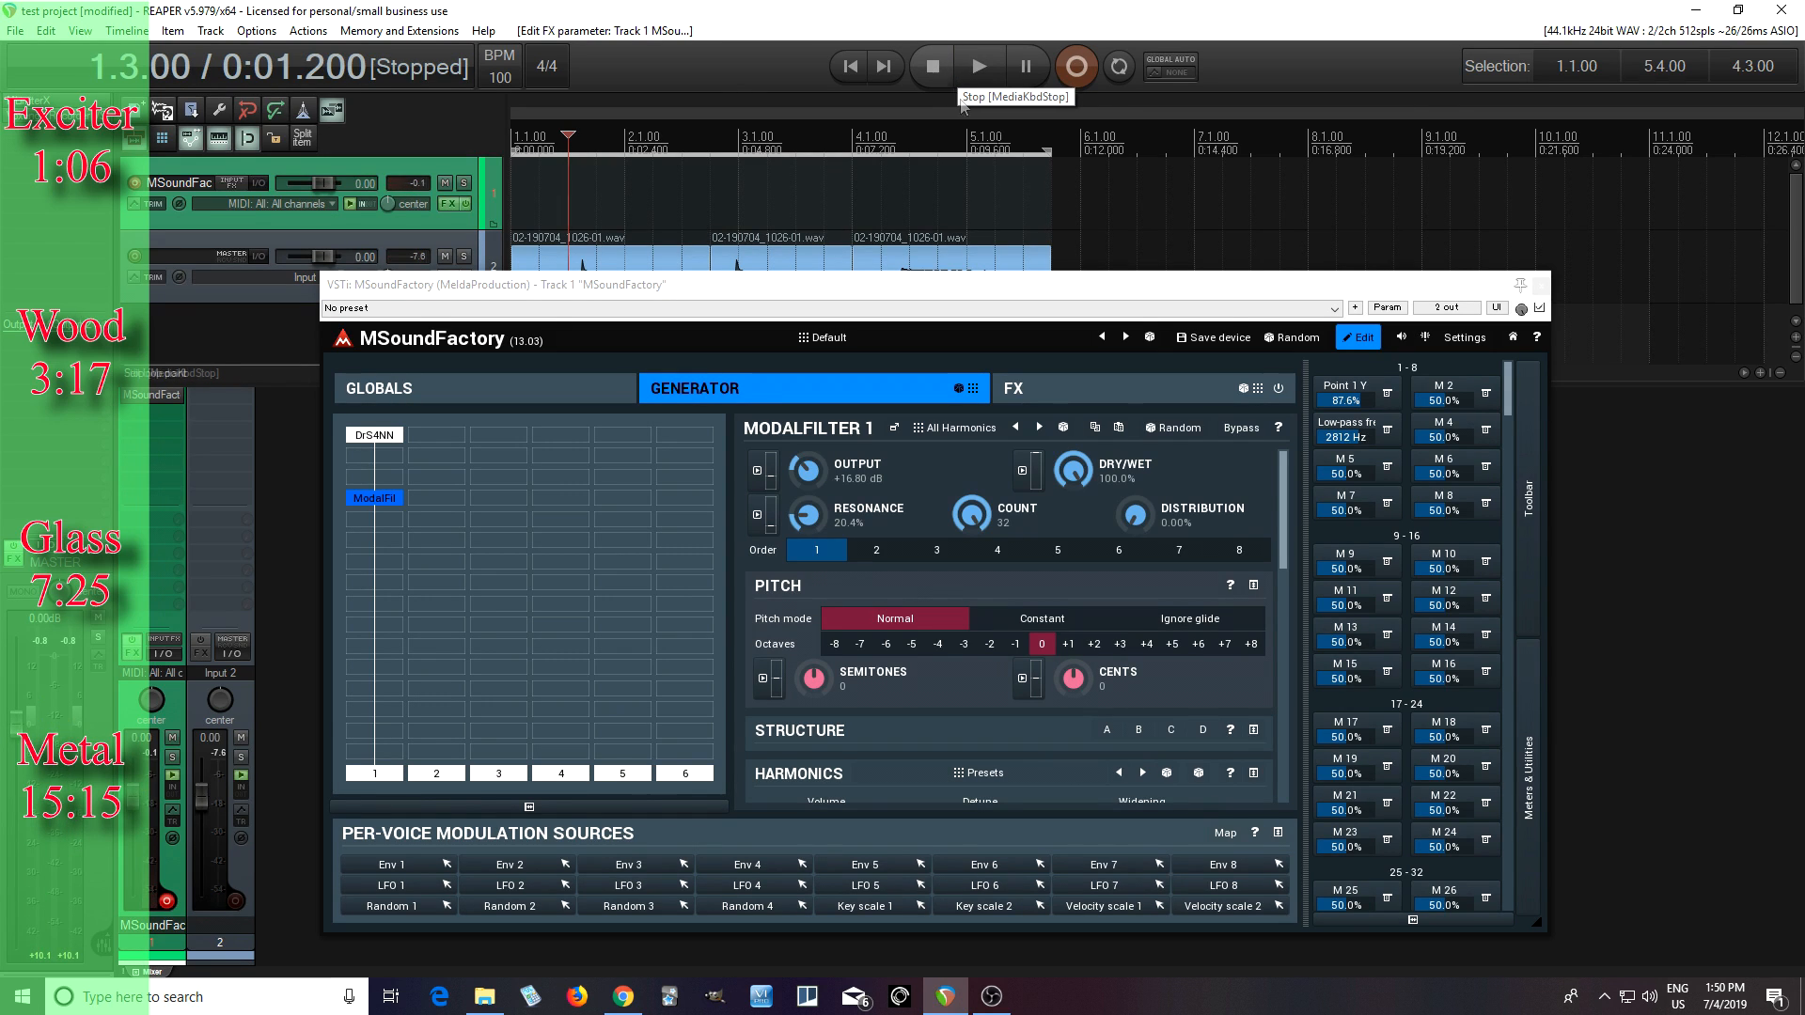
# Raise the low-pass multiparameter to 4027 Hz and the modal filter's resonance to 39.6%
pyautogui.moveTo(1345, 444); pyautogui.dragTo(1342, 437)
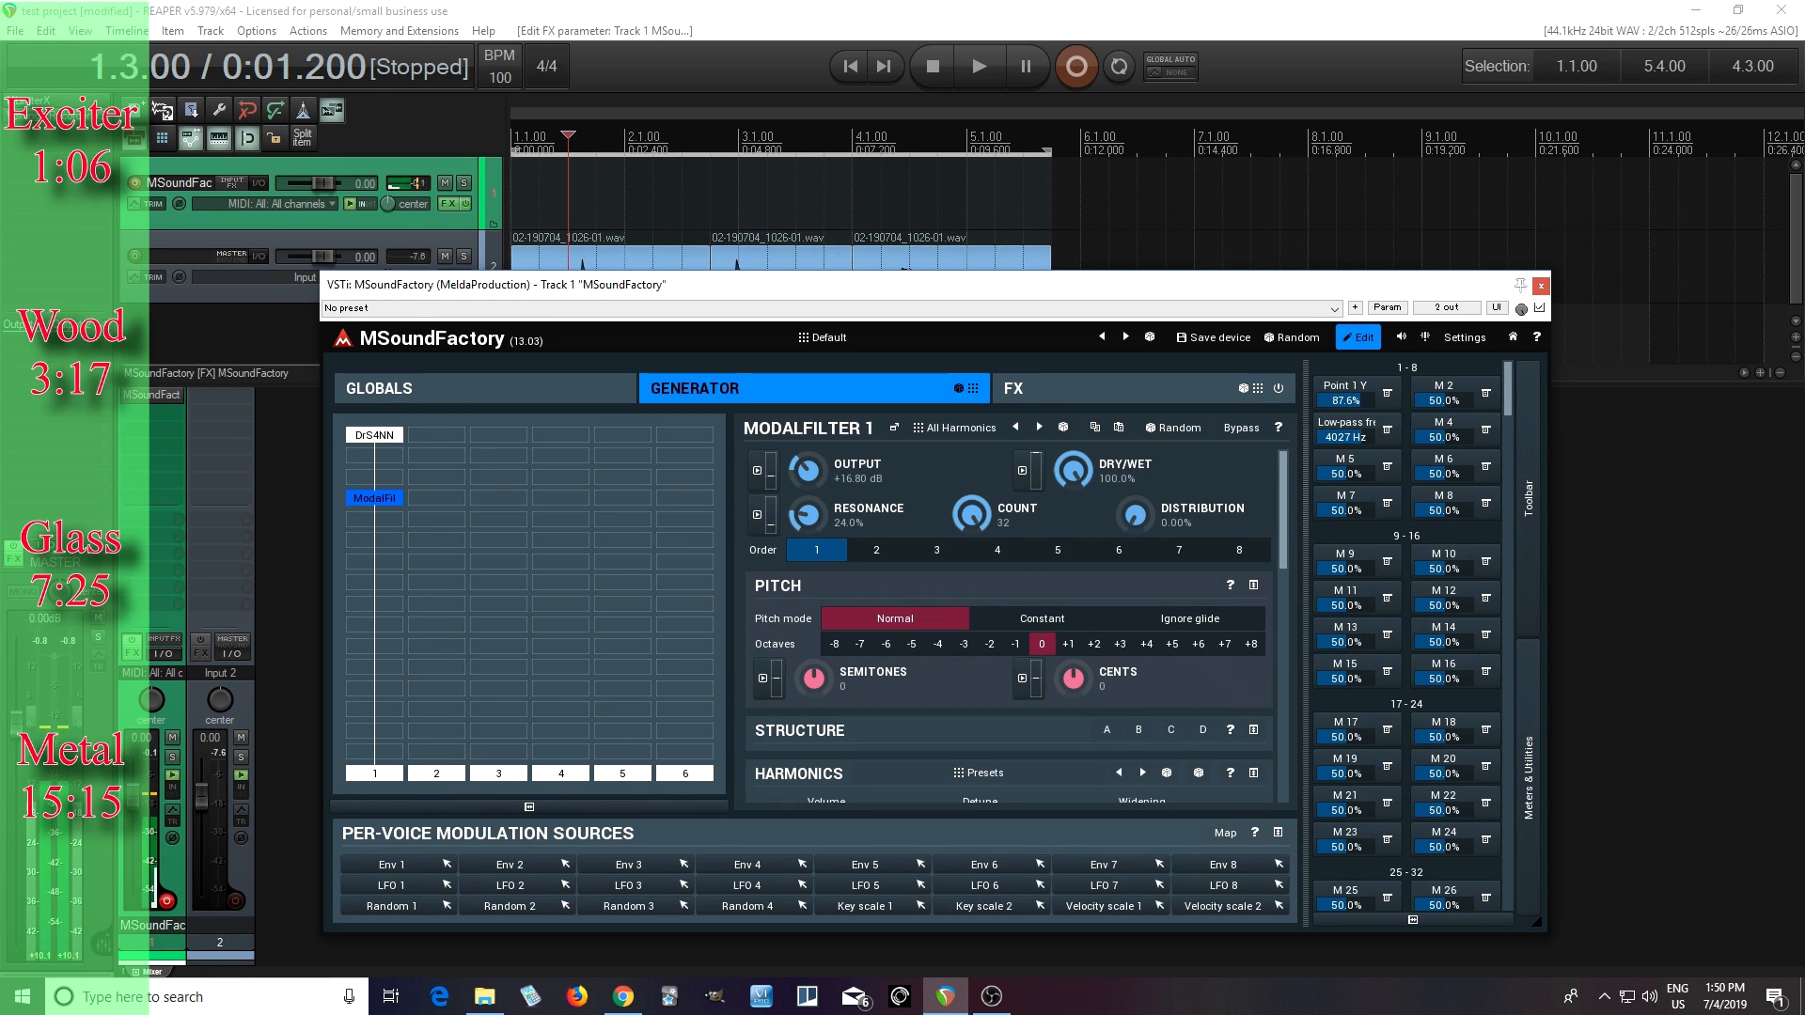
pyautogui.moveTo(808, 515); pyautogui.dragTo(808, 542)
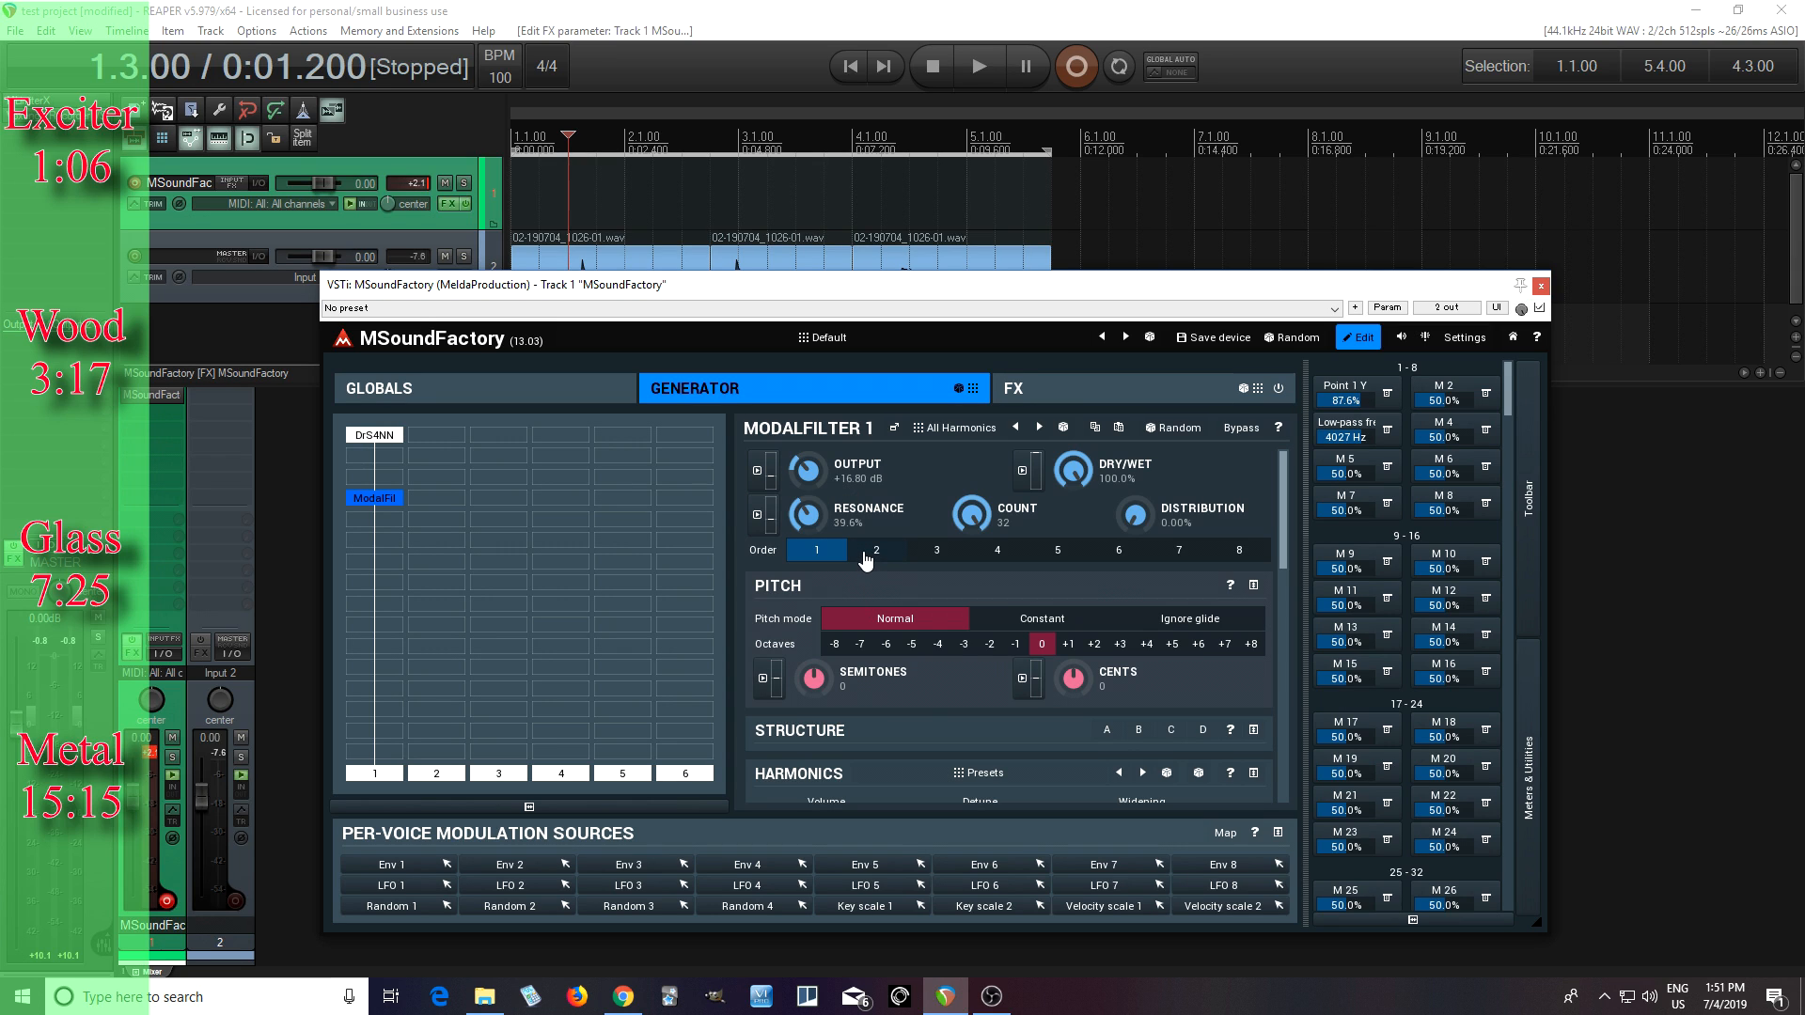
# Add a second ModalFilter with the All Harmonics preset below the first one, leaving the first one disabled
pyautogui.doubleClick(385, 531)
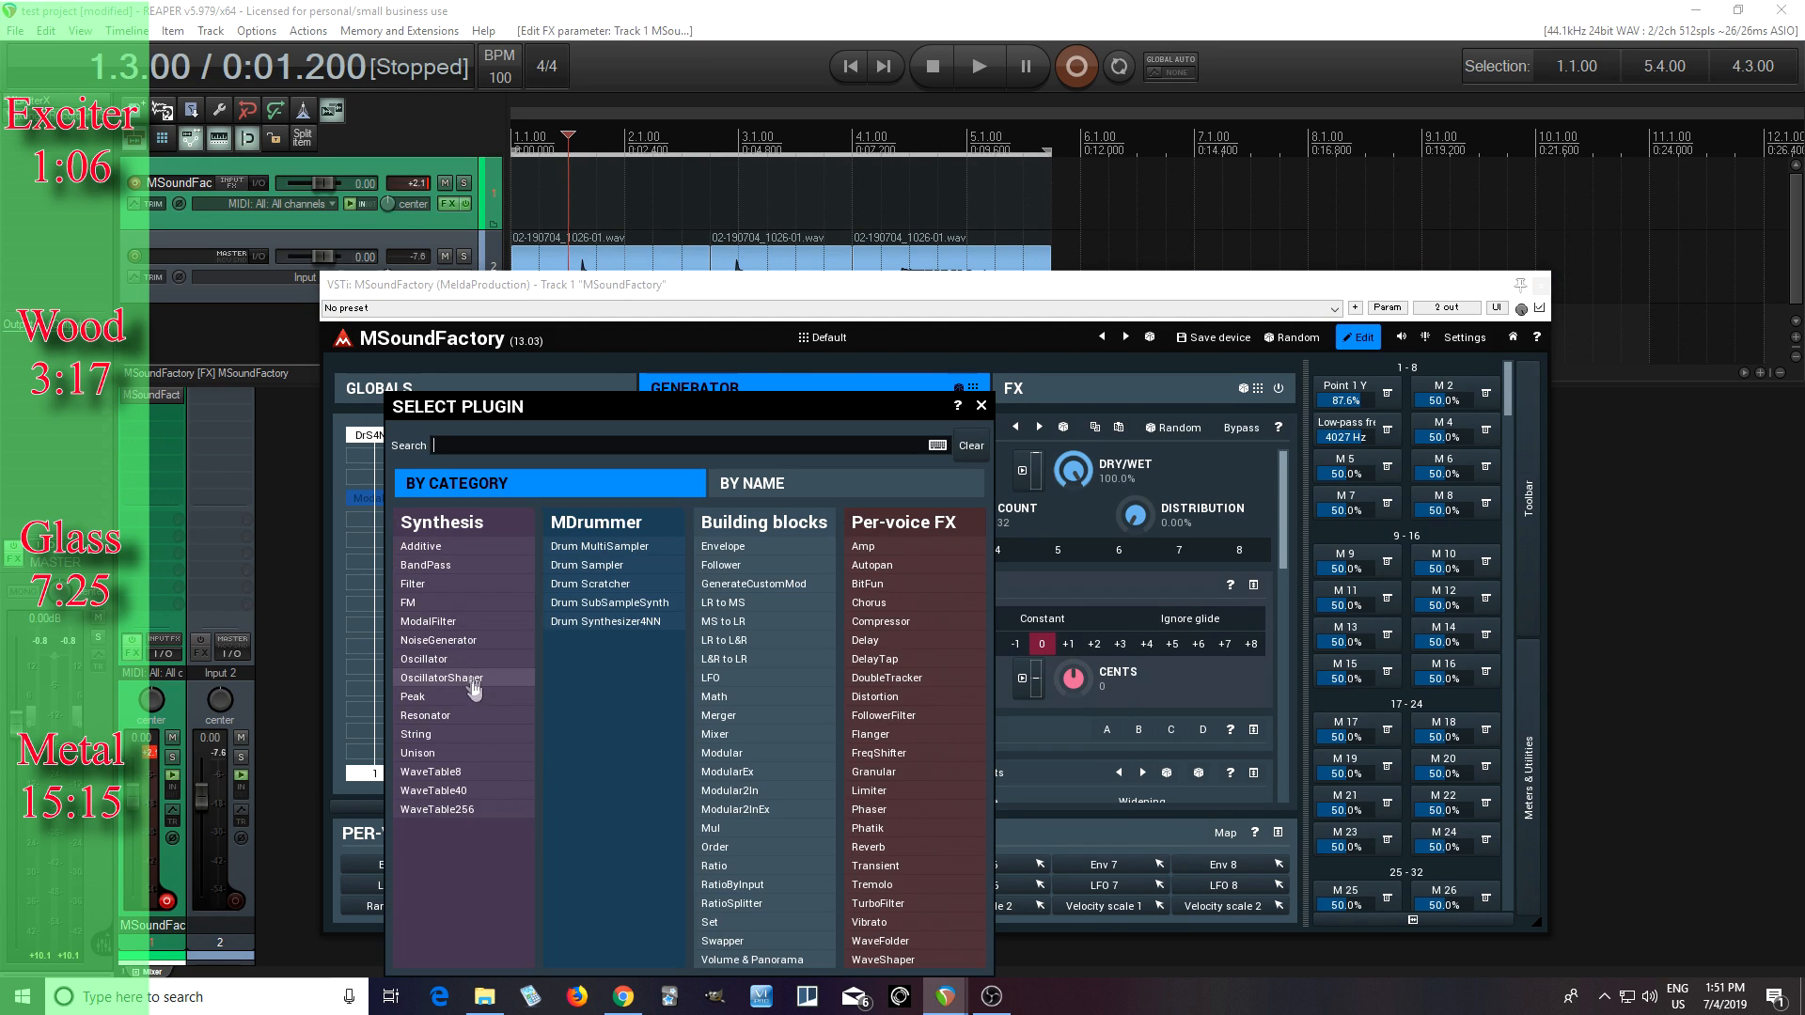
pyautogui.click(462, 632)
pyautogui.click(959, 425)
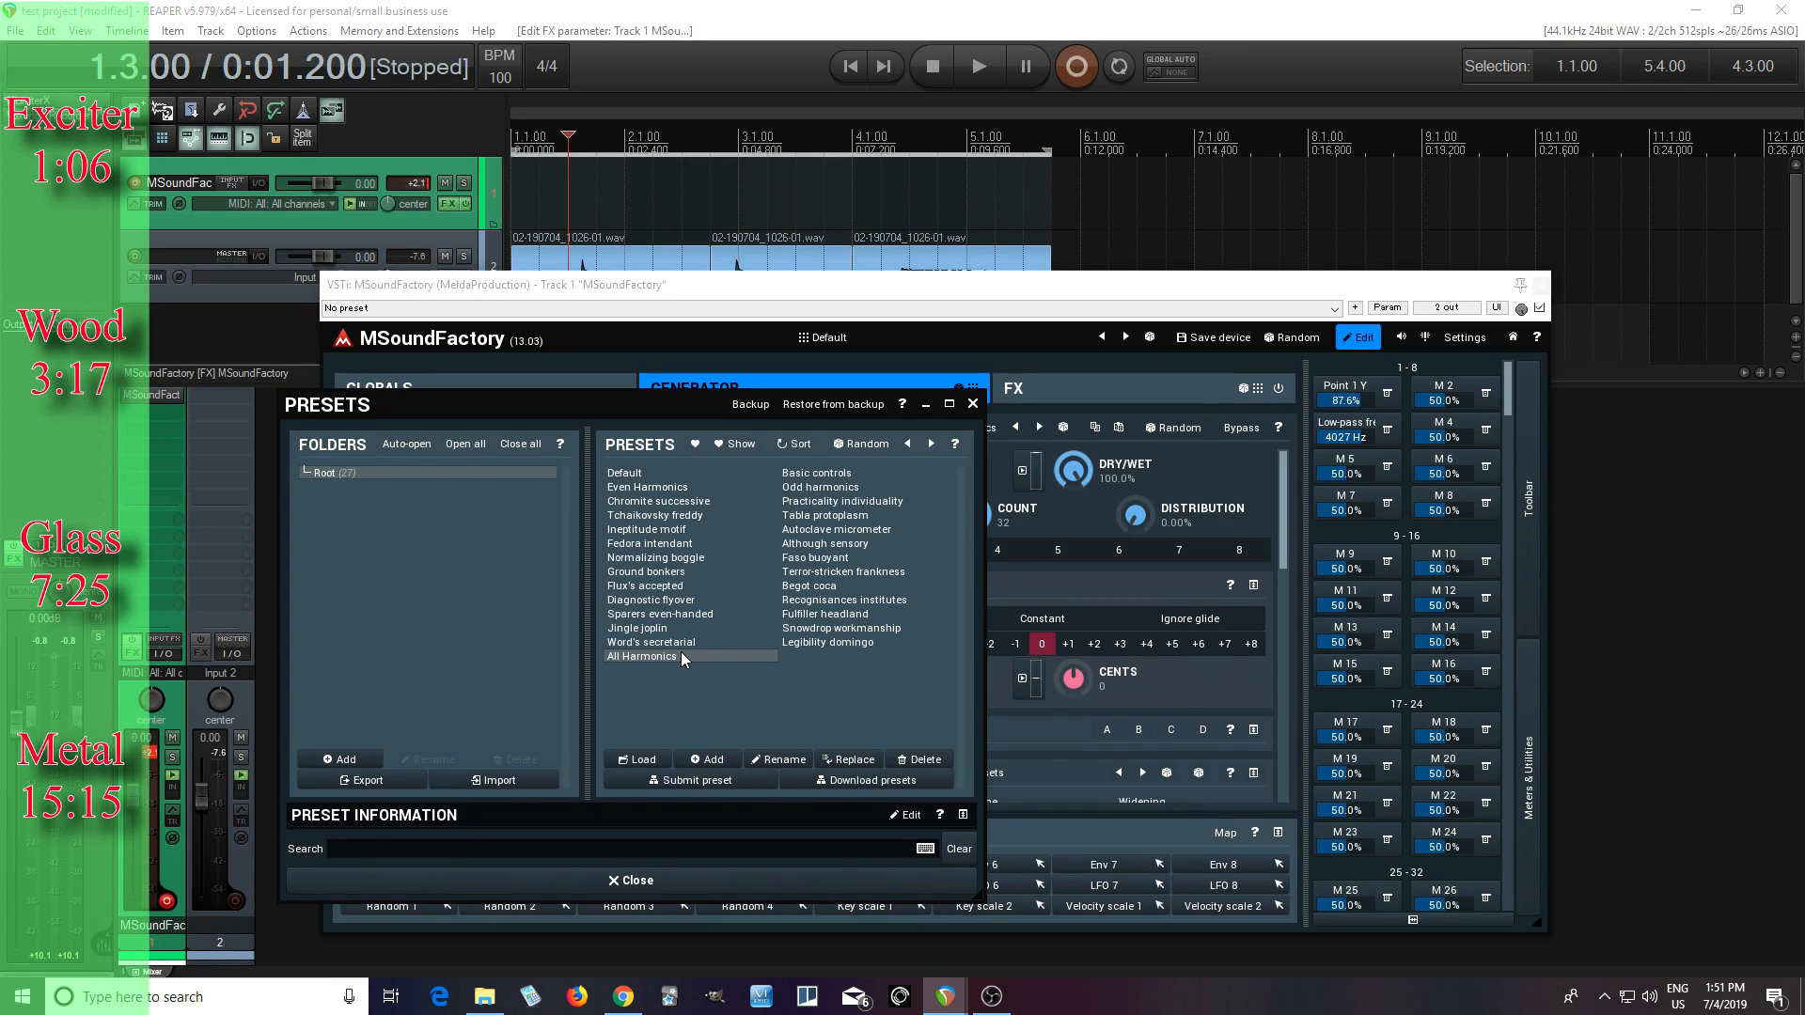
pyautogui.click(813, 886)
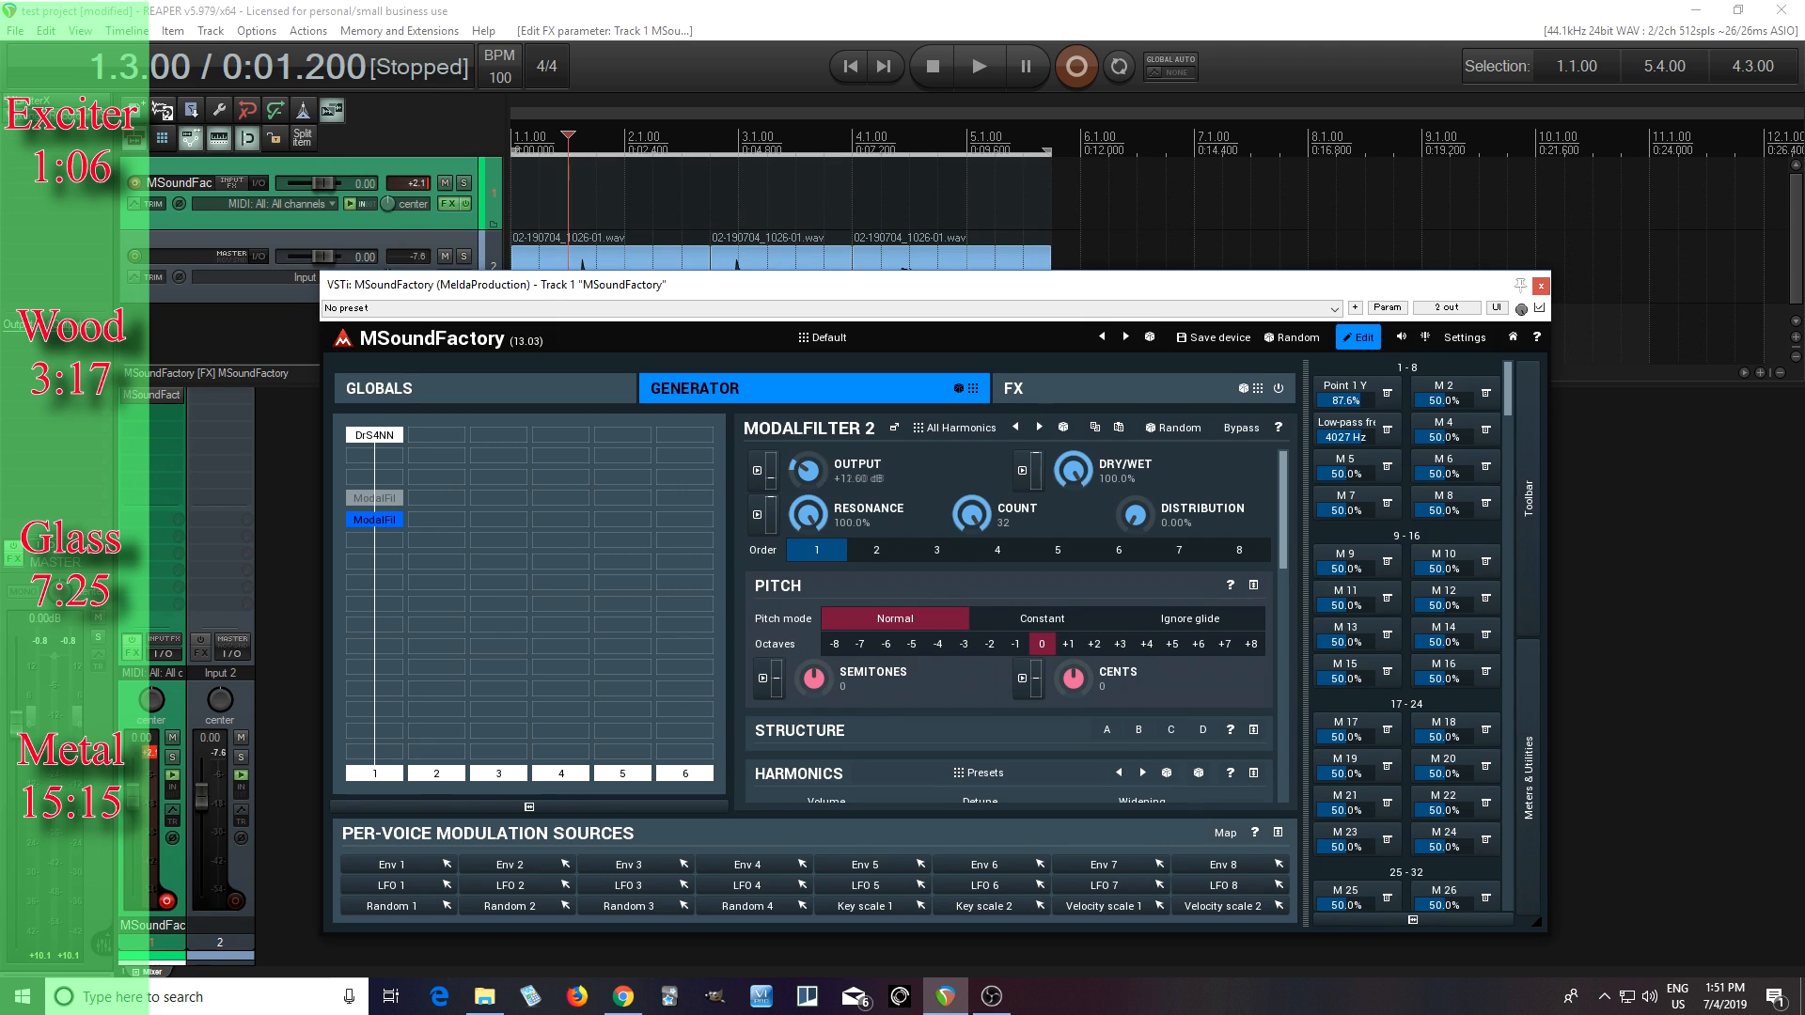
# Open harmonic structure A of ModalFilter 2 and load the recorded hits file into its sample analysis
pyautogui.click(893, 428)
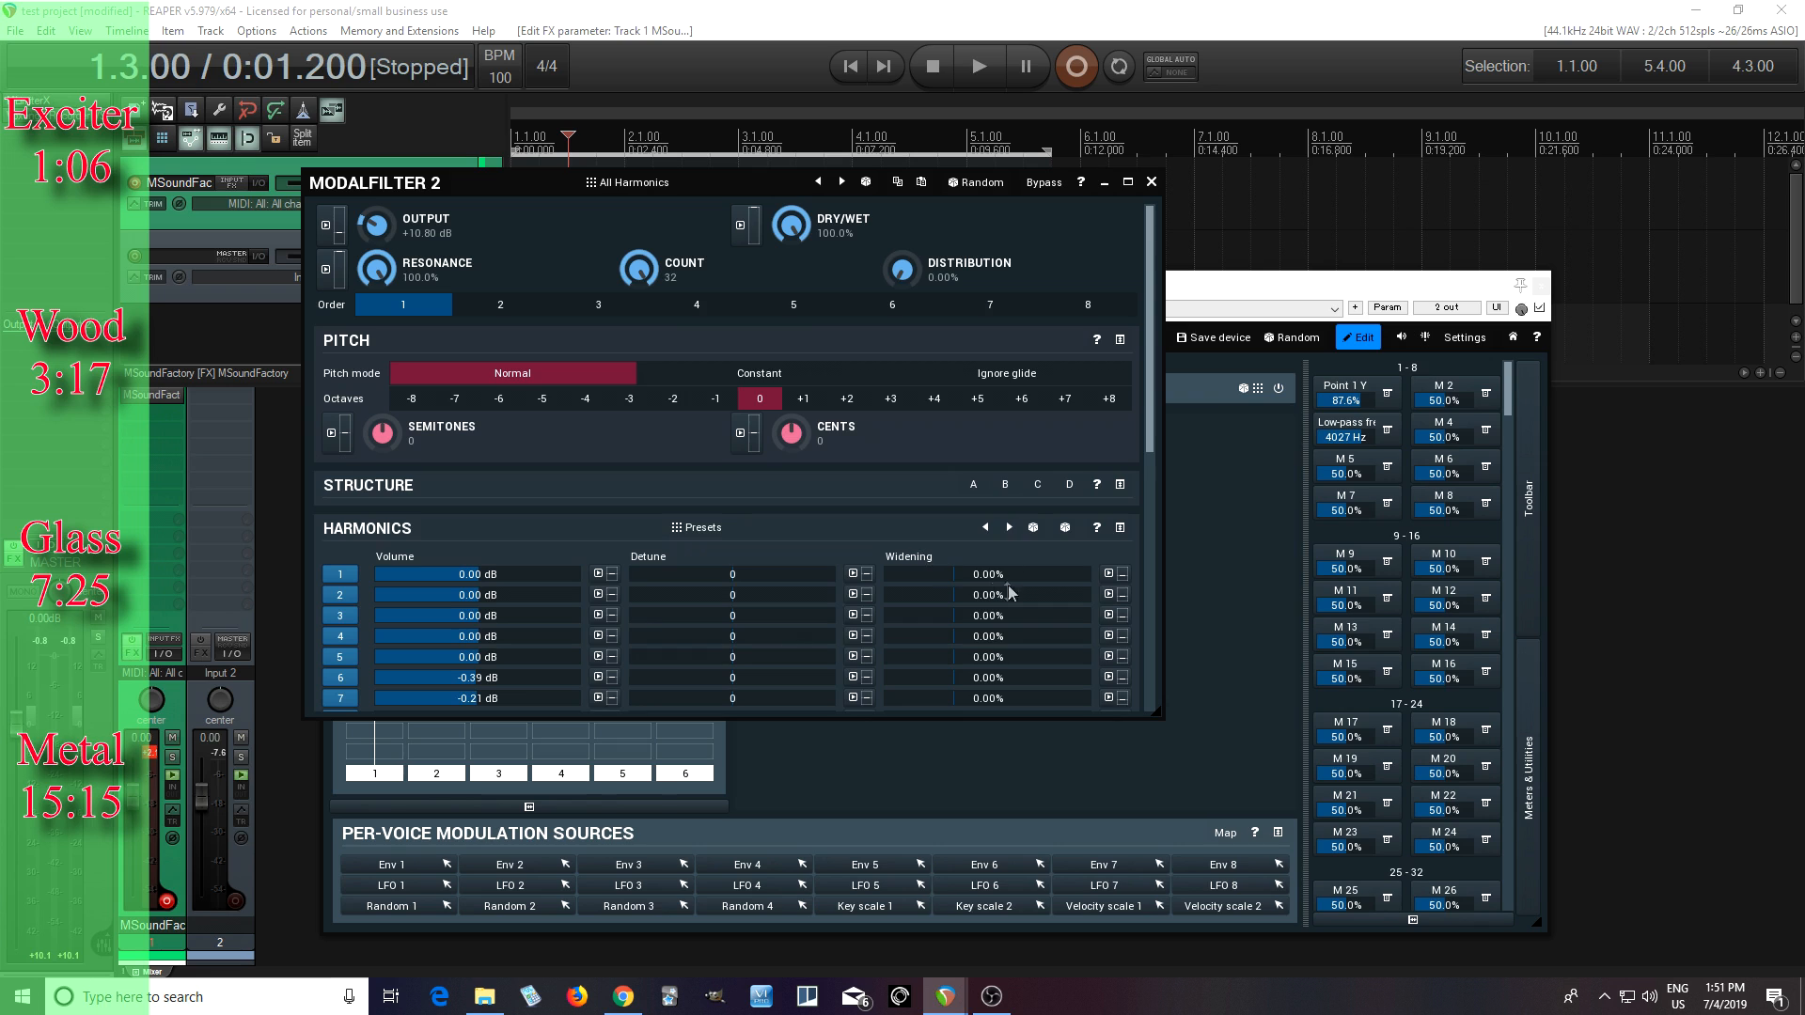
pyautogui.click(974, 487)
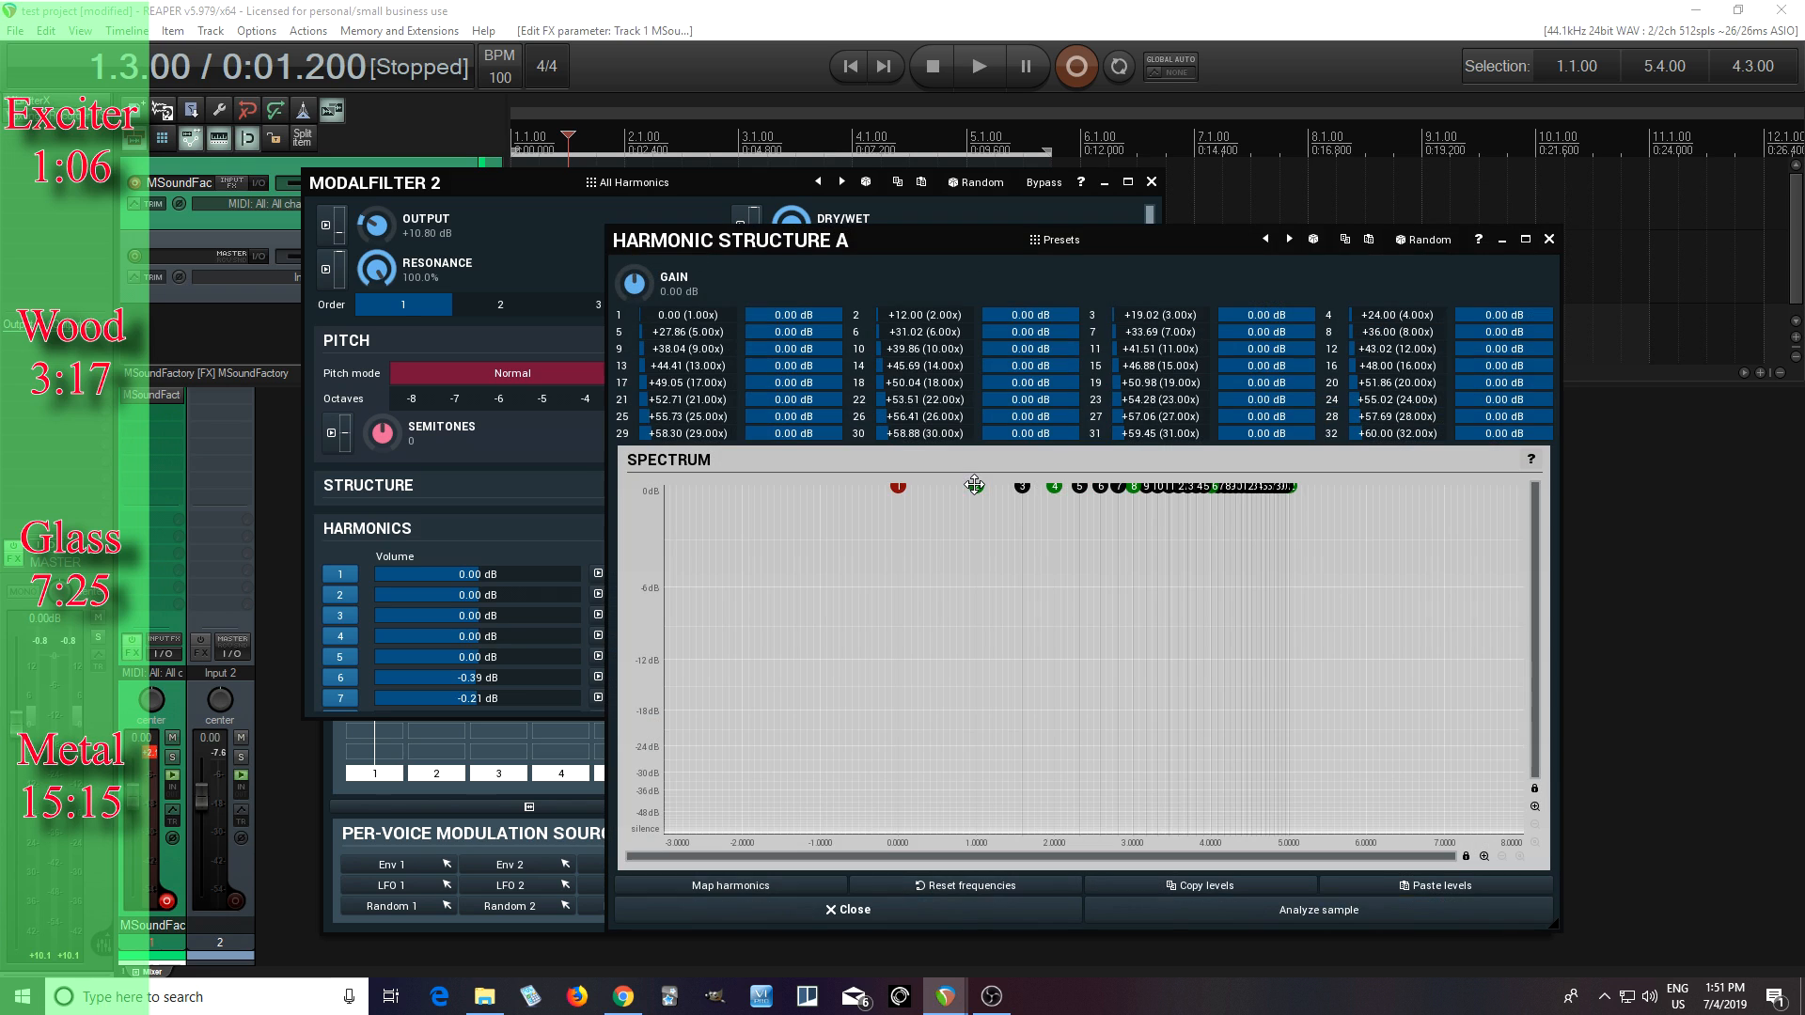
pyautogui.click(1260, 918)
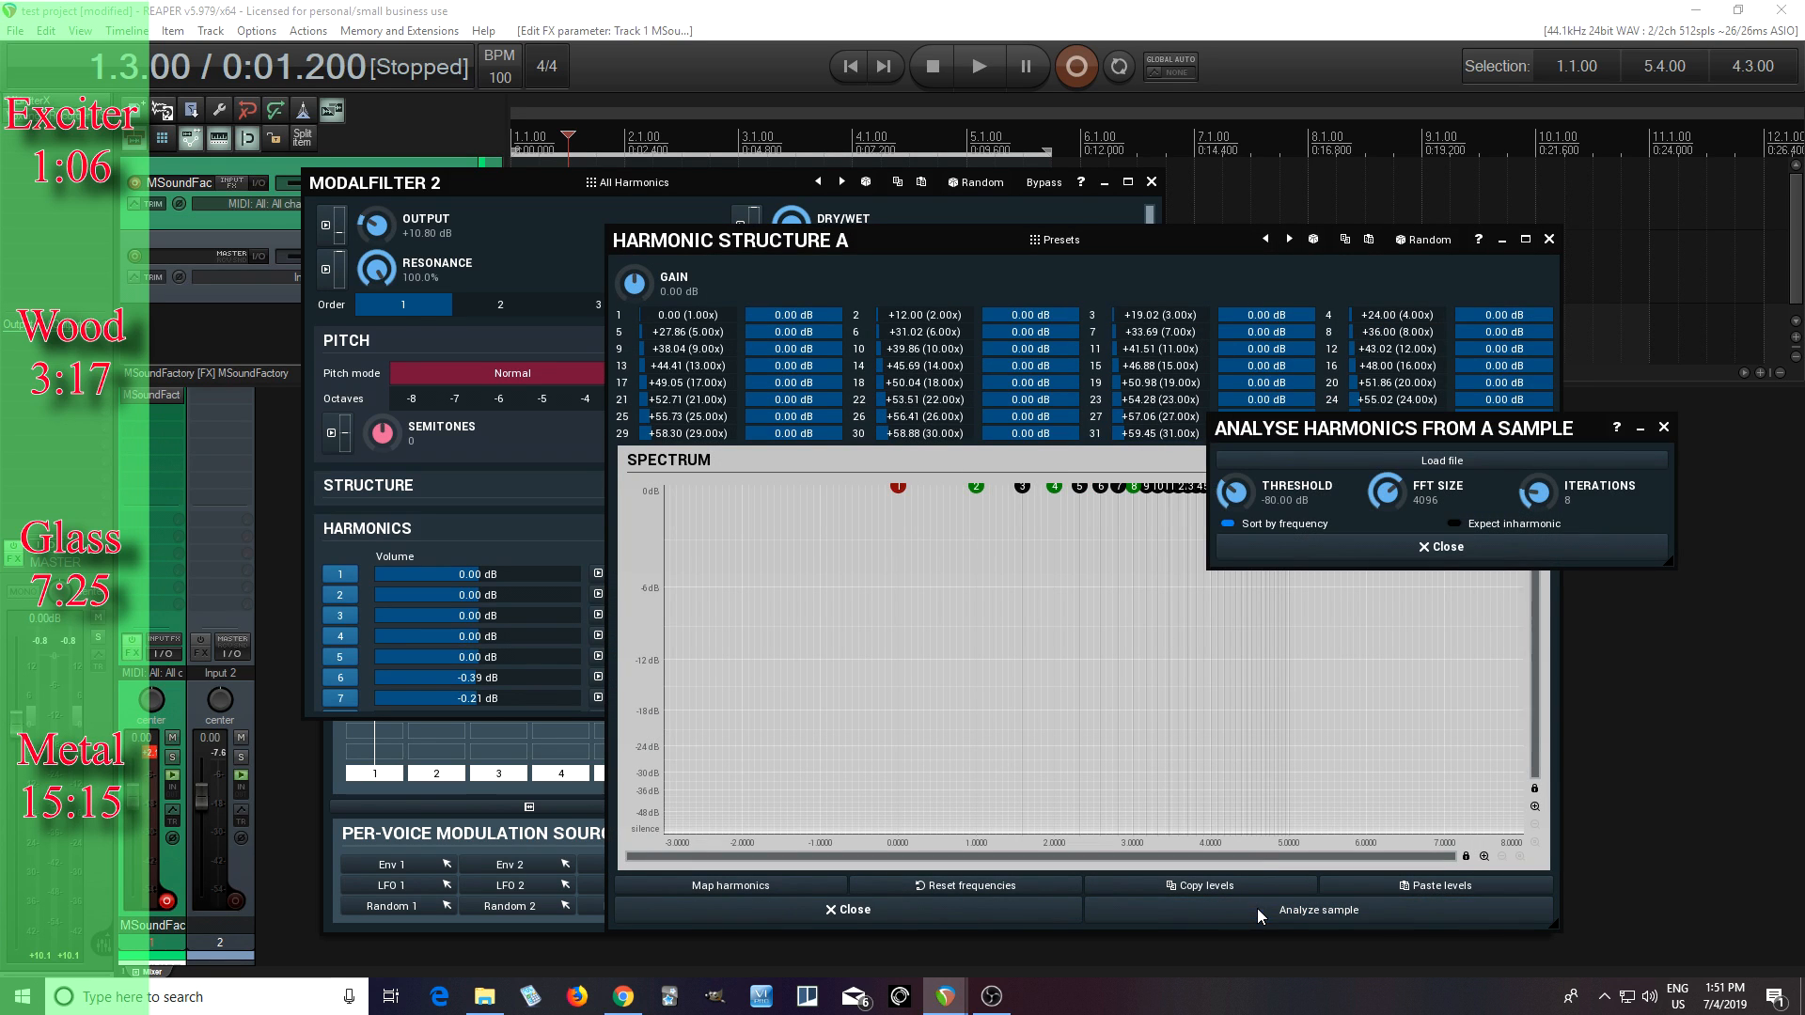
pyautogui.click(1352, 460)
pyautogui.click(827, 687)
# Place the analysis position on the second hit in the sample and fine-tune it at the hit's onset
pyautogui.scroll(-5, 1264, 669)
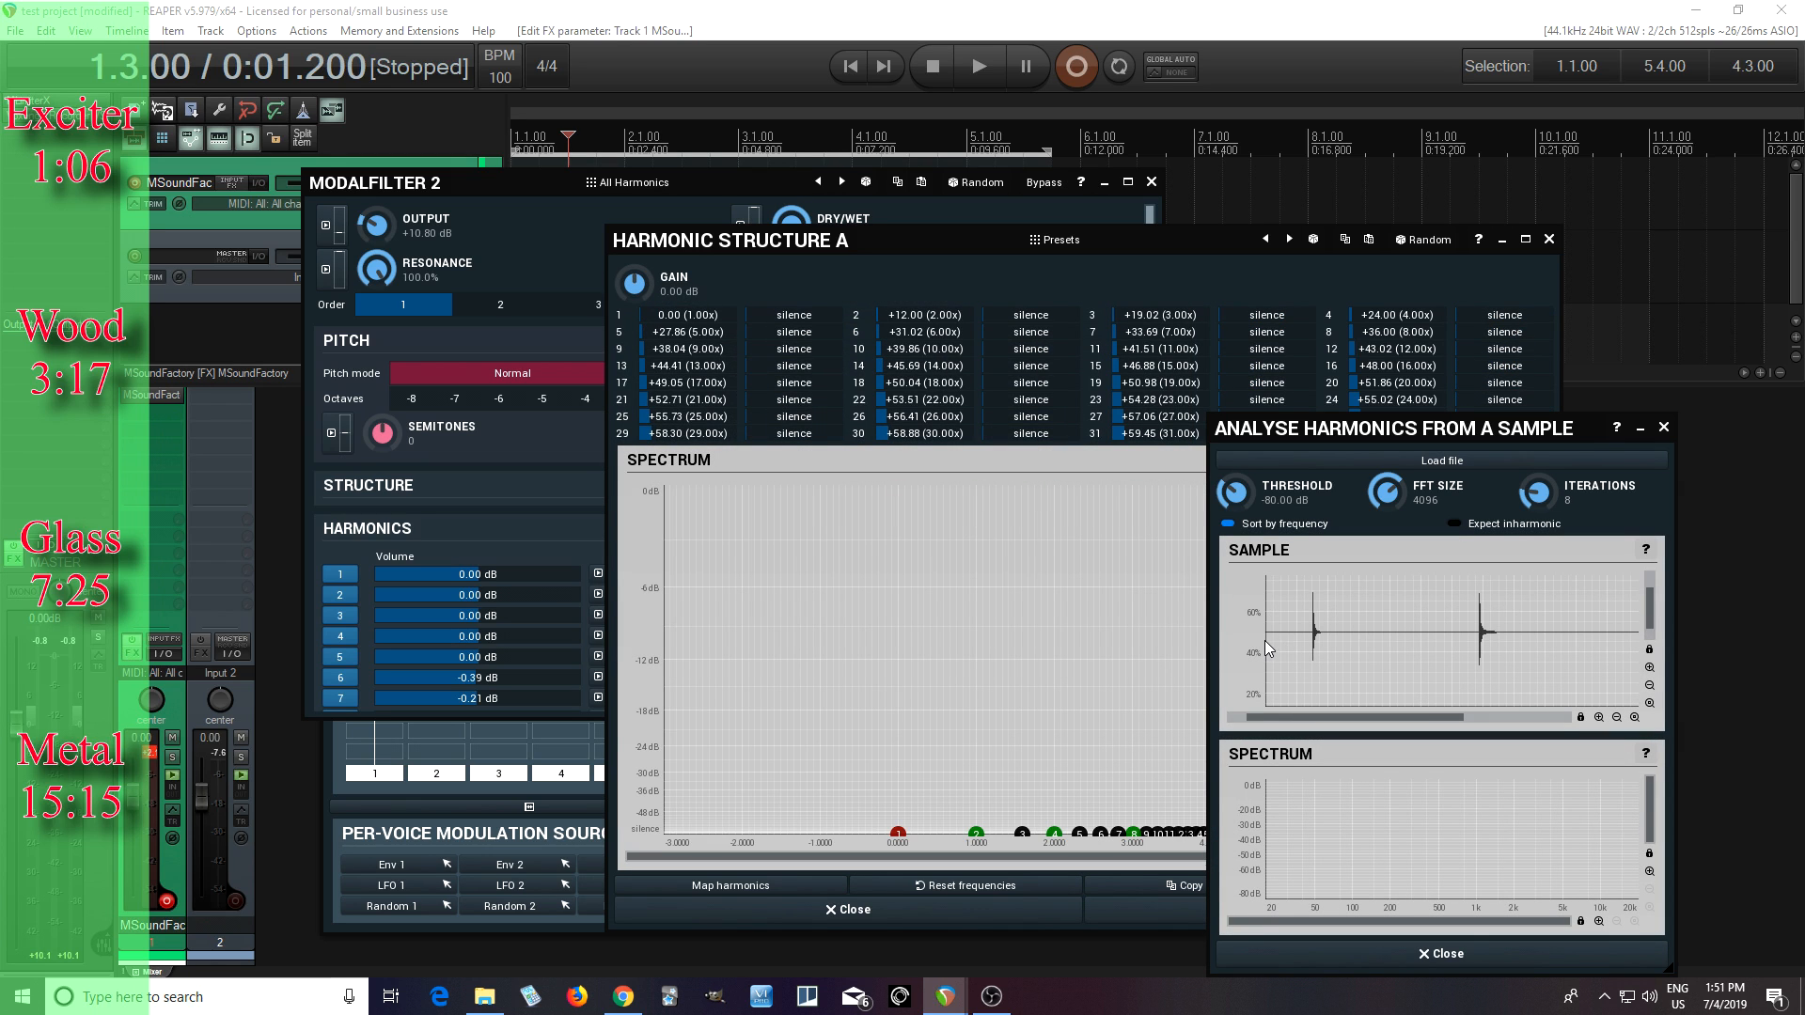
pyautogui.scroll(-3, 1301, 671)
pyautogui.click(1421, 659)
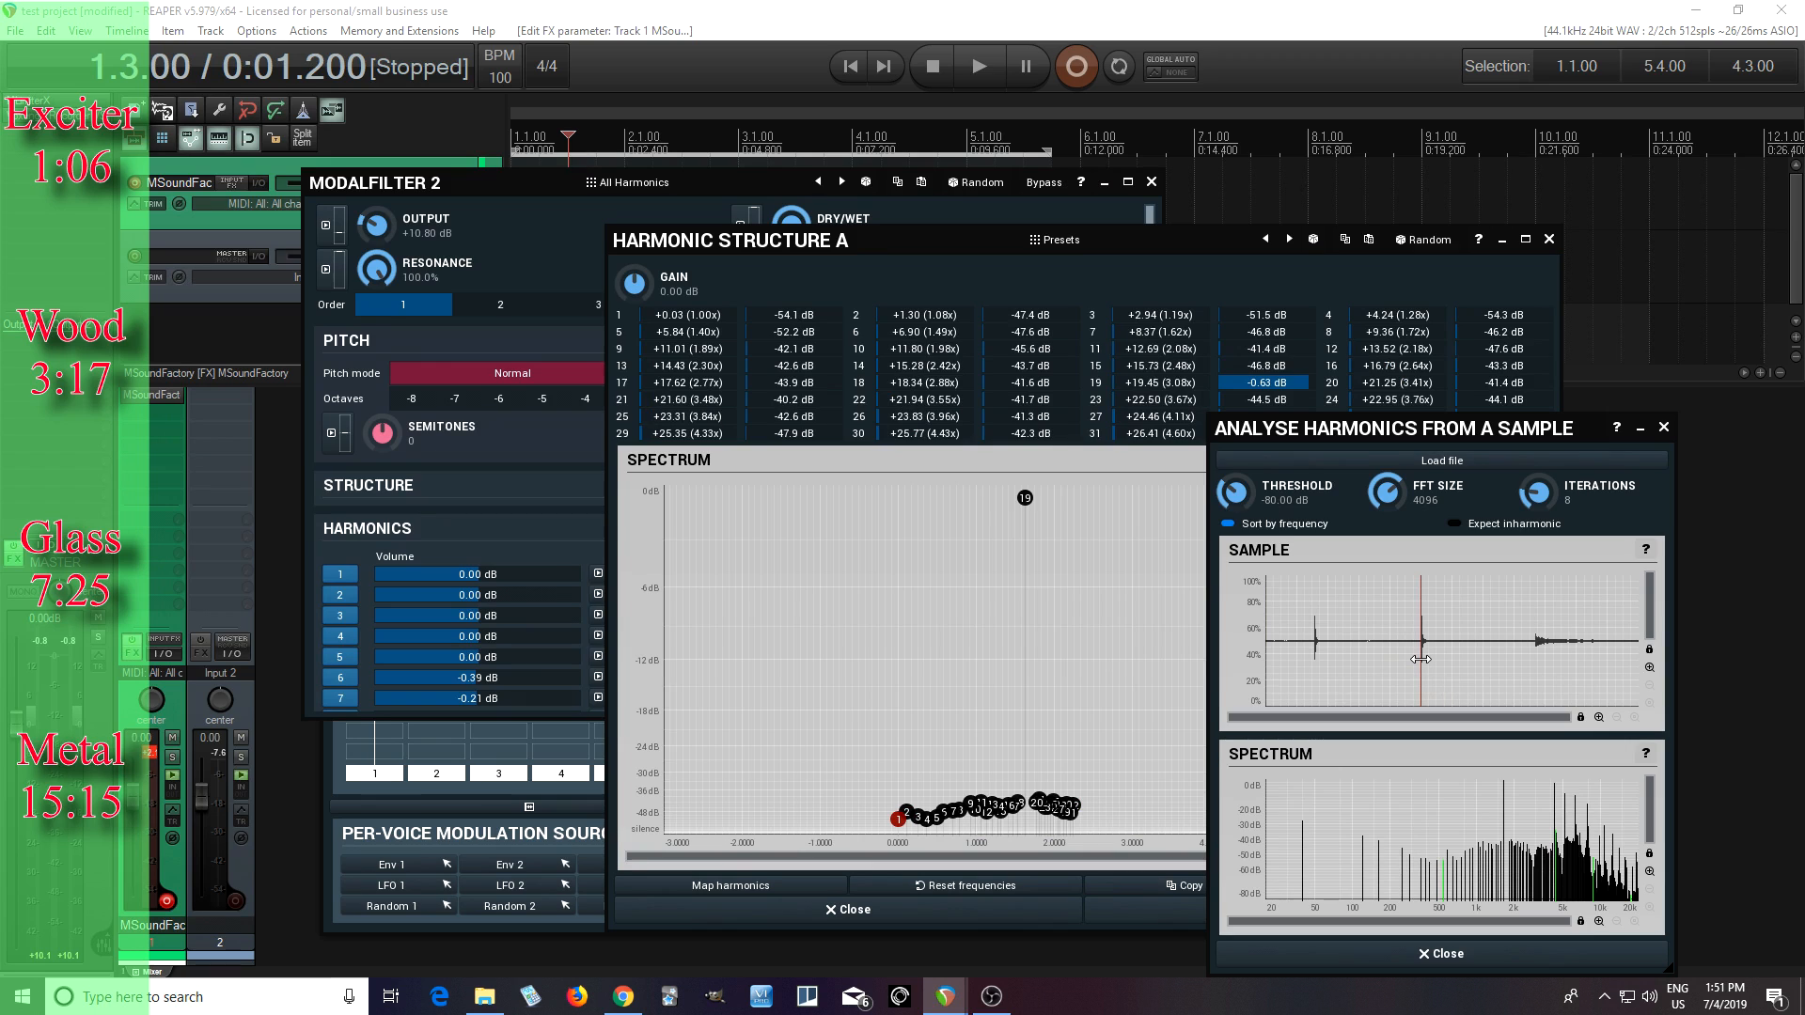
pyautogui.moveTo(1340, 430); pyautogui.dragTo(1147, 372)
pyautogui.scroll(3, 1301, 589)
pyautogui.scroll(2, 1164, 598)
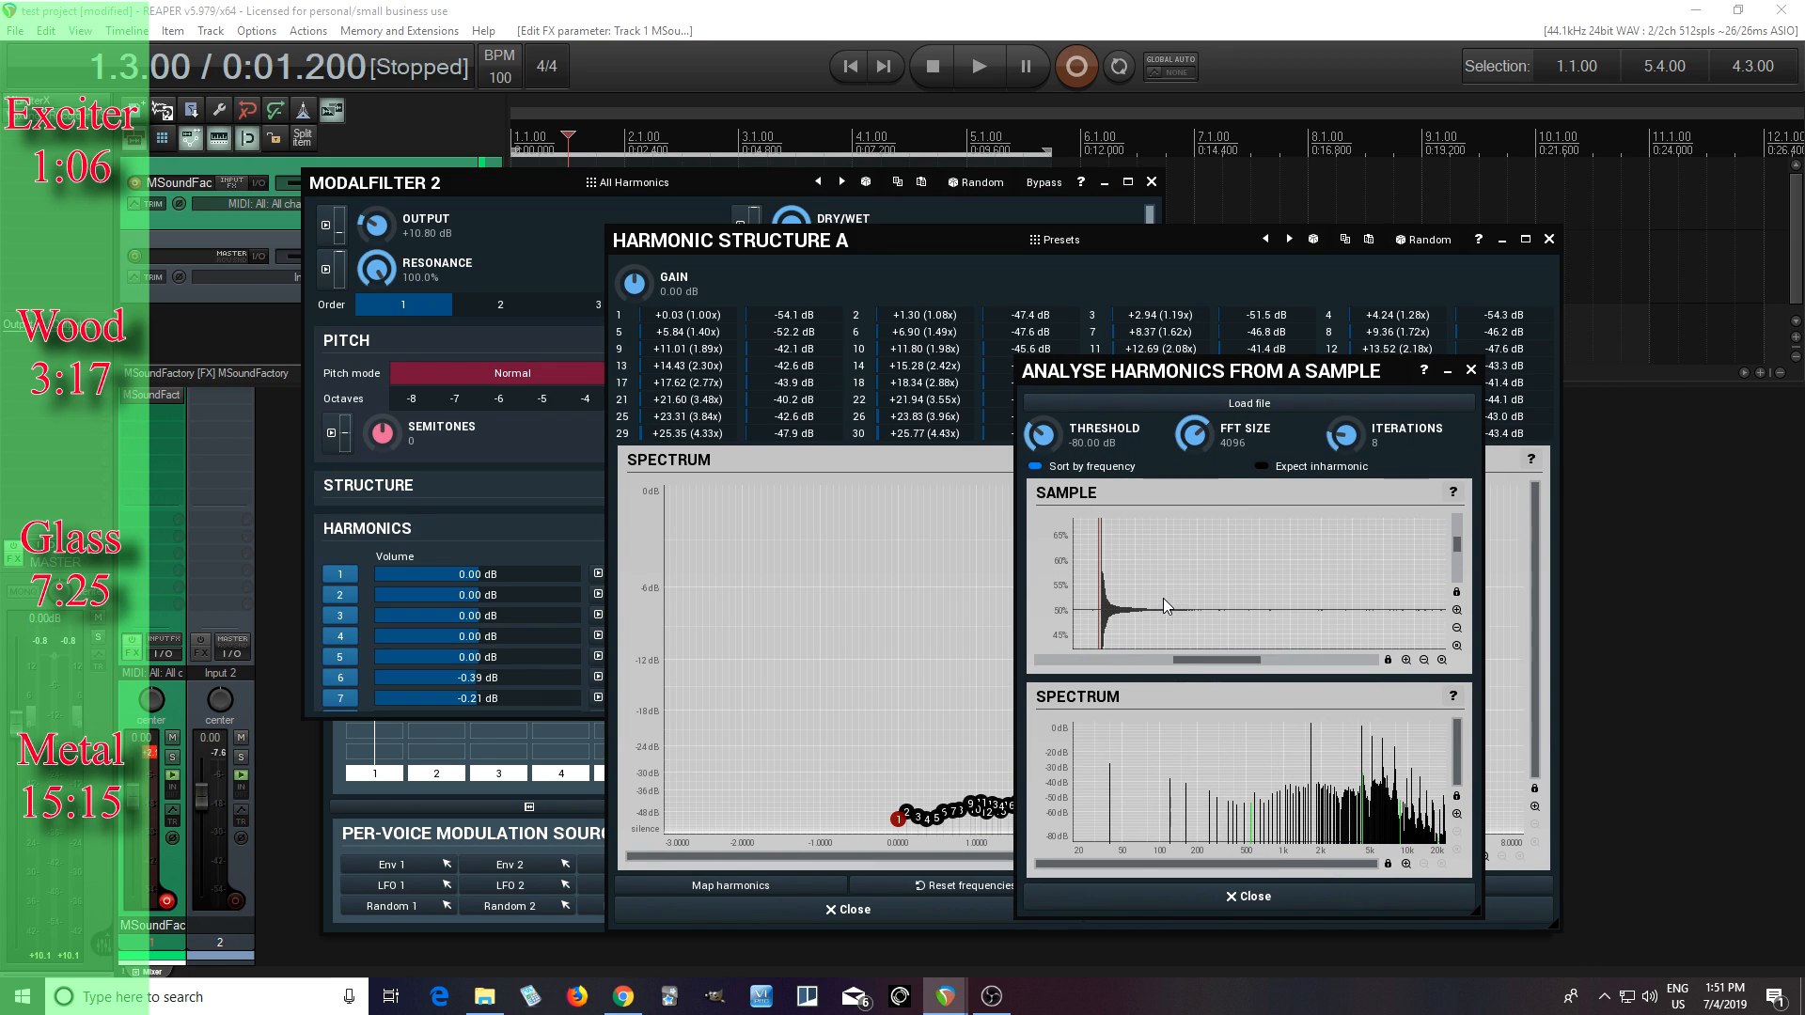
pyautogui.moveTo(1207, 654); pyautogui.dragTo(1197, 655)
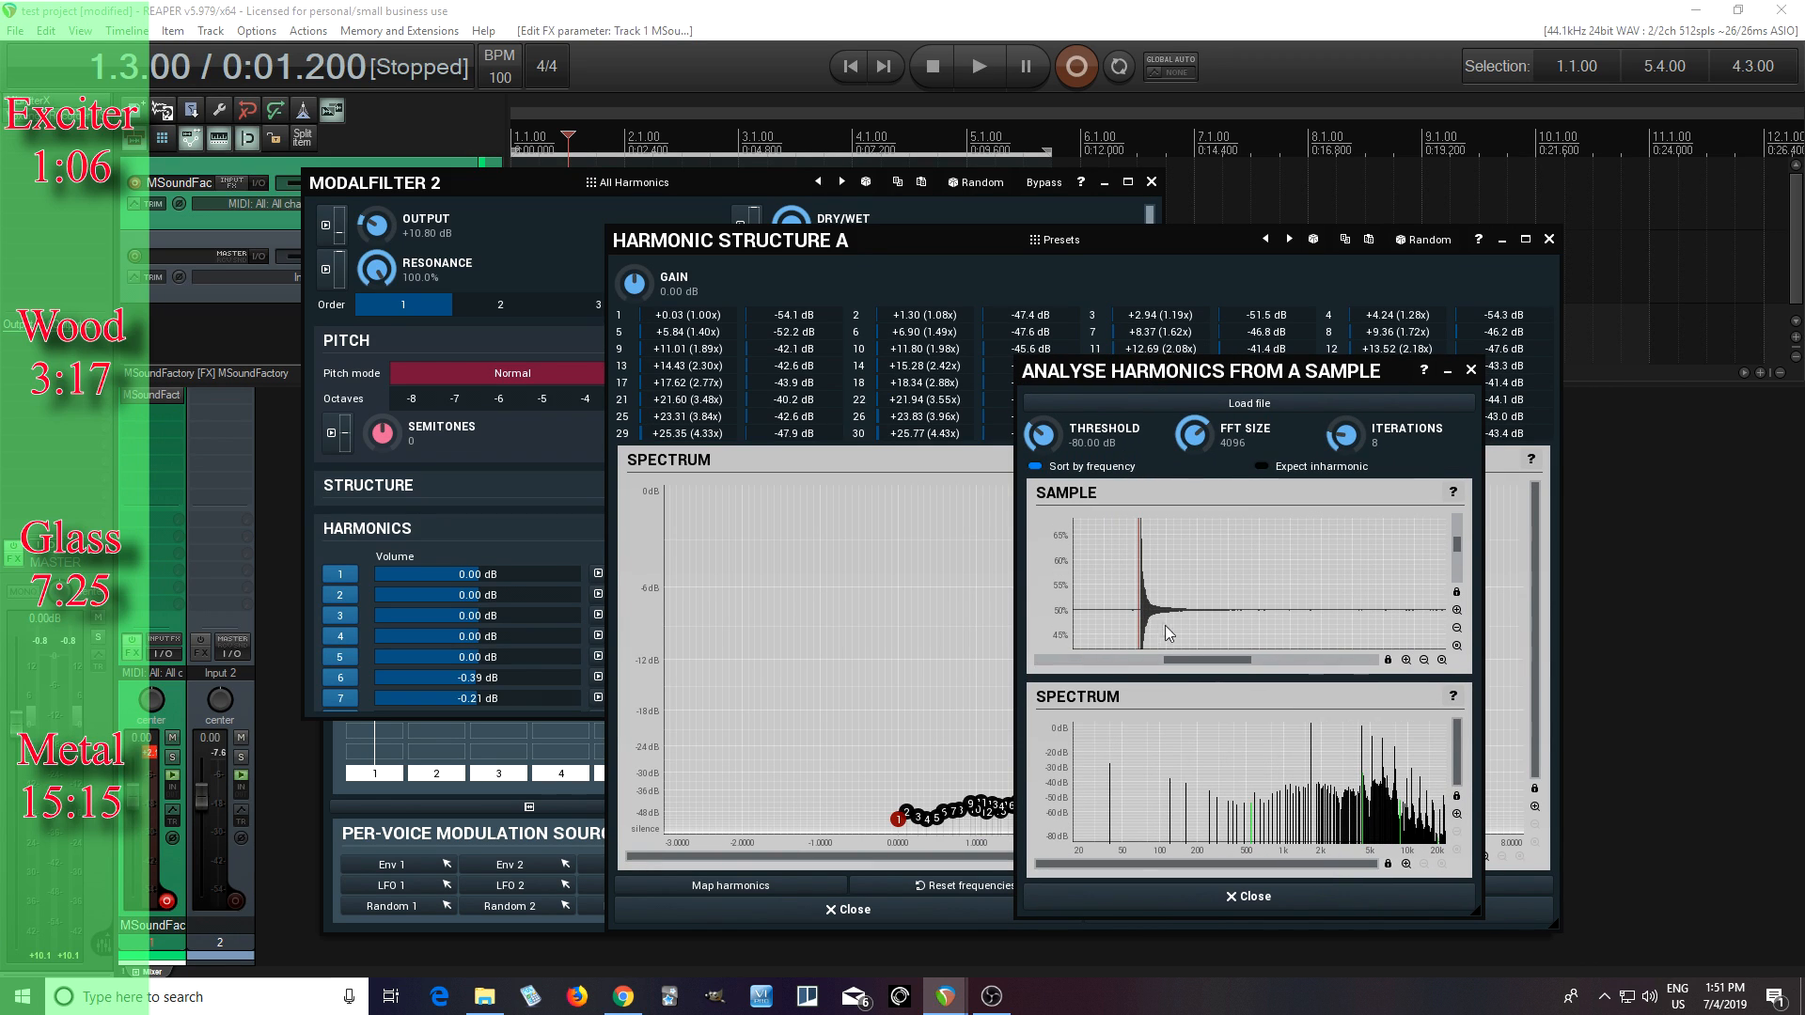
pyautogui.moveTo(1135, 600); pyautogui.dragTo(1139, 600)
pyautogui.scroll(3, 1147, 606)
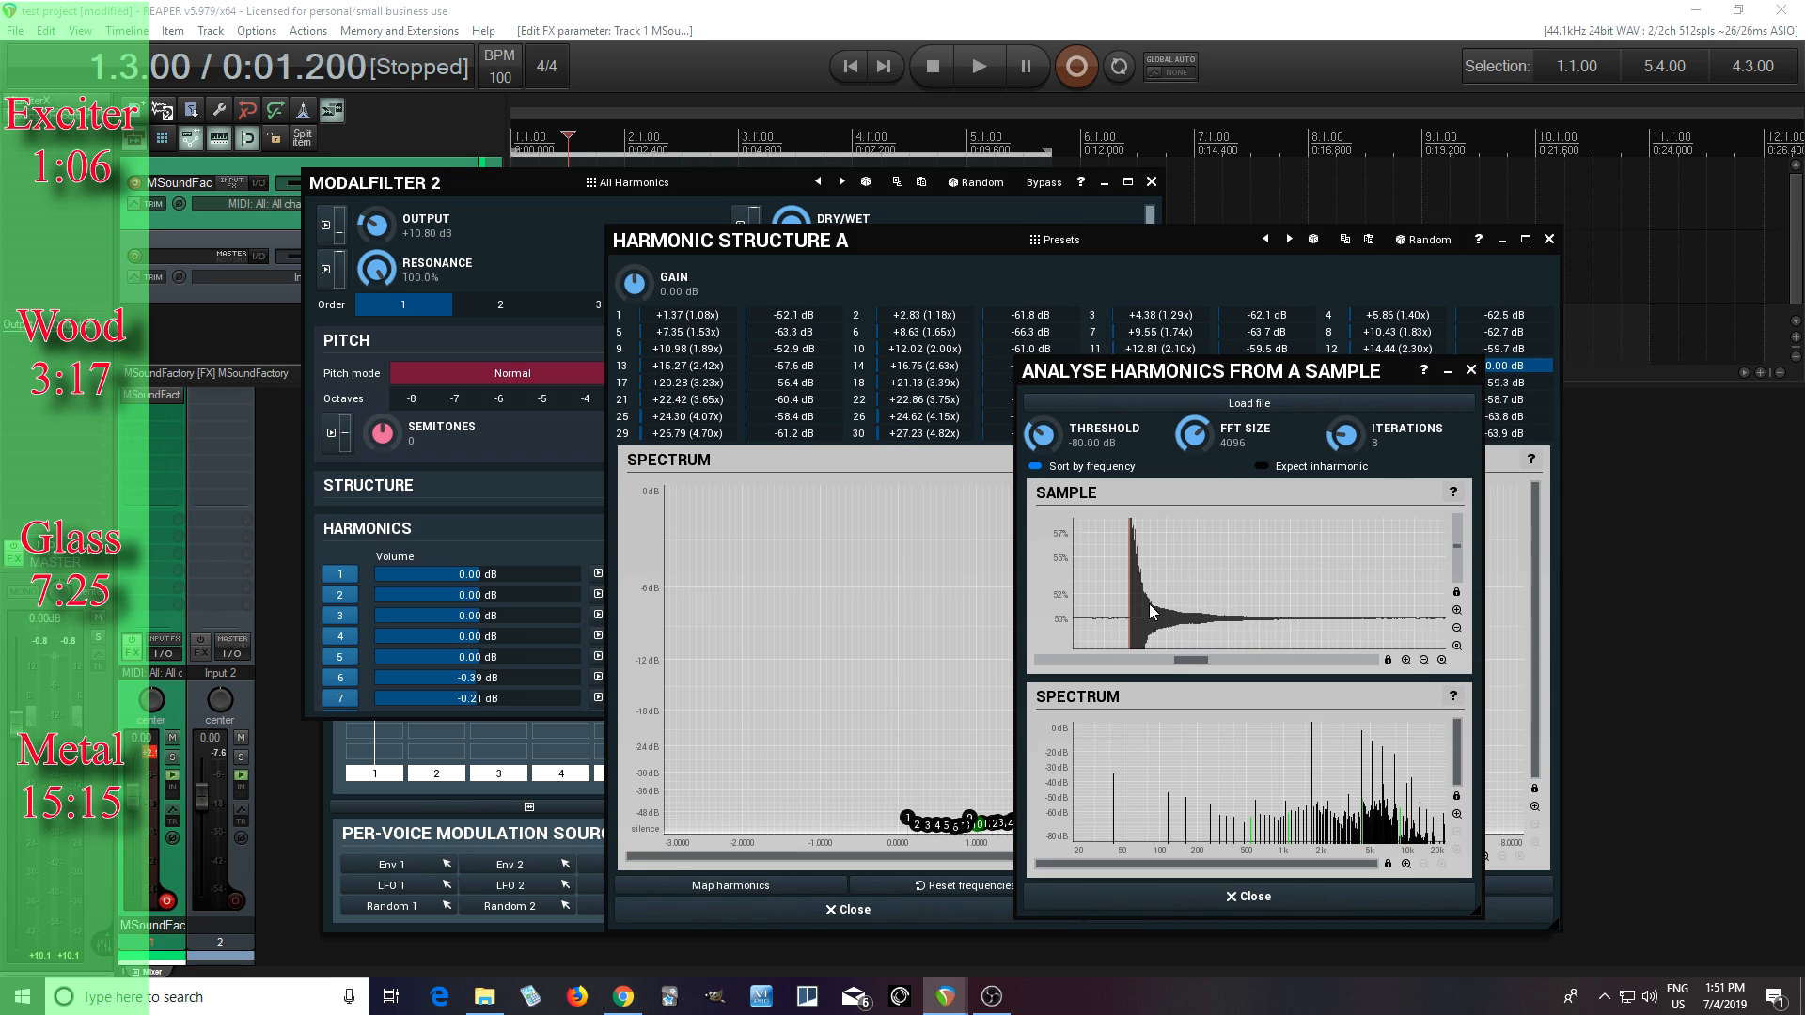
pyautogui.moveTo(1131, 585); pyautogui.dragTo(1132, 585)
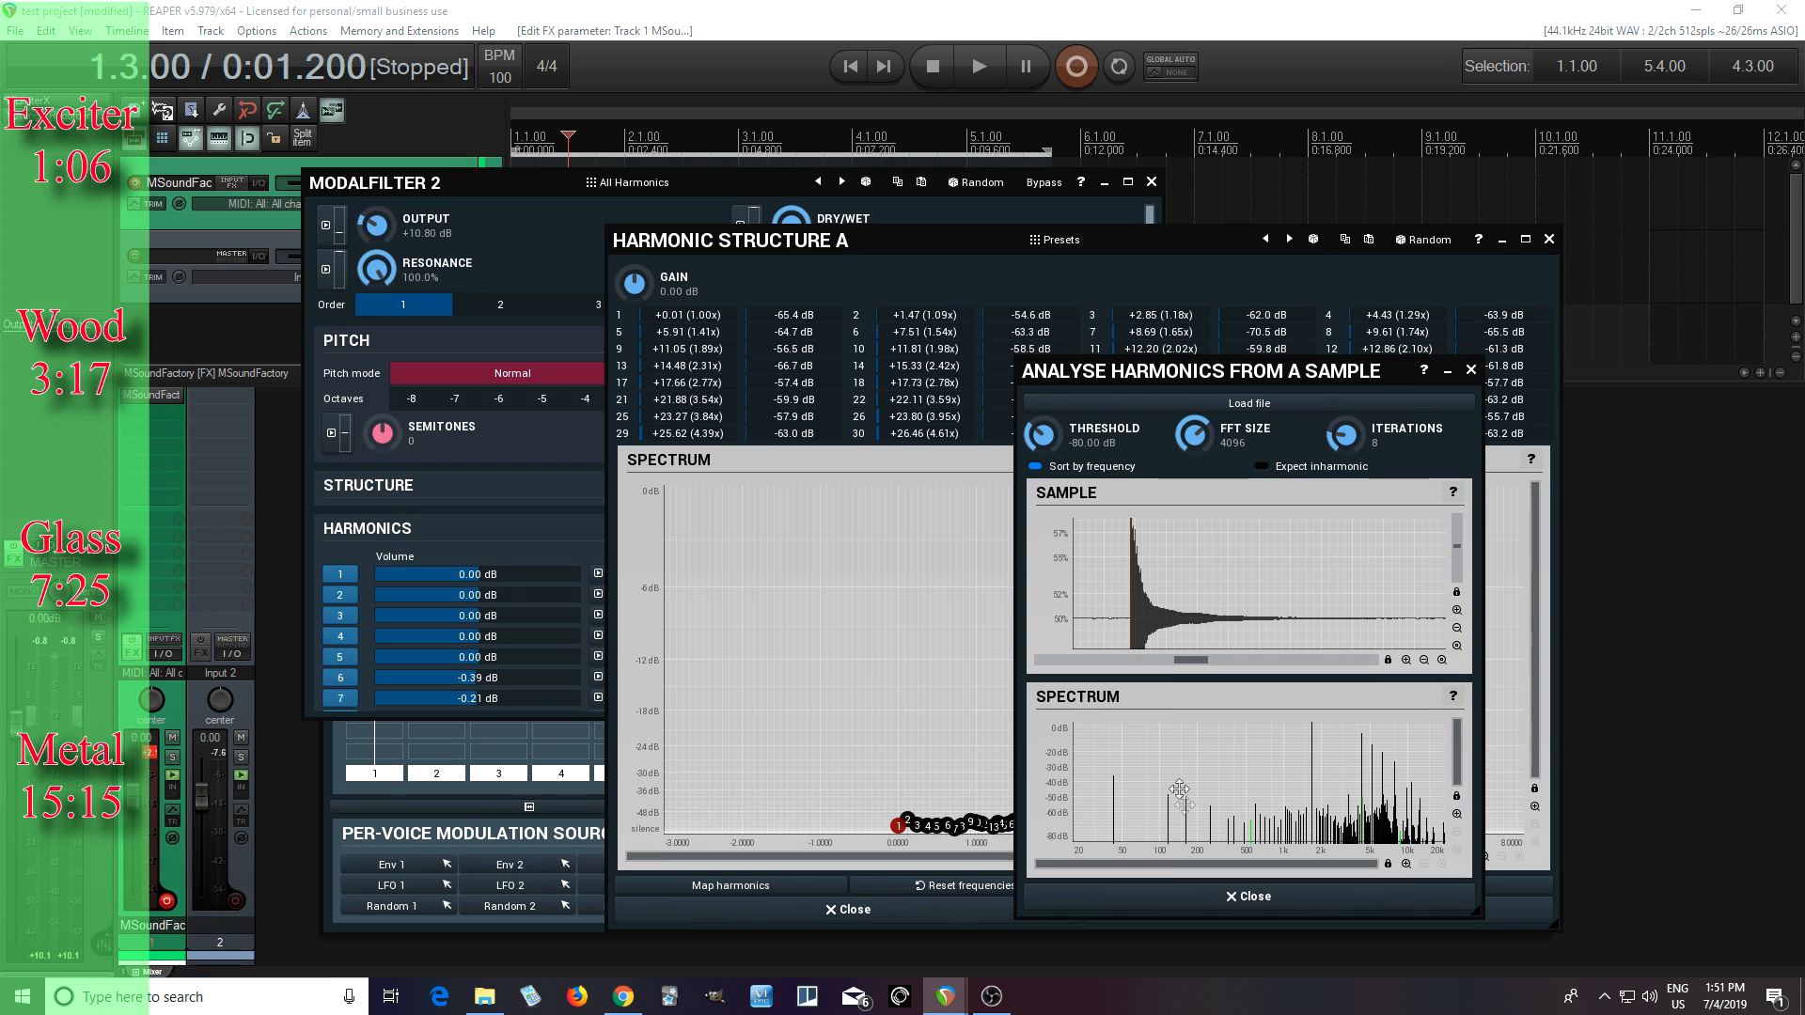
# Raise the analysis threshold to -34.40 dB, then close the sample analysis and harmonic structure A
pyautogui.moveTo(1088, 378); pyautogui.dragTo(1259, 305)
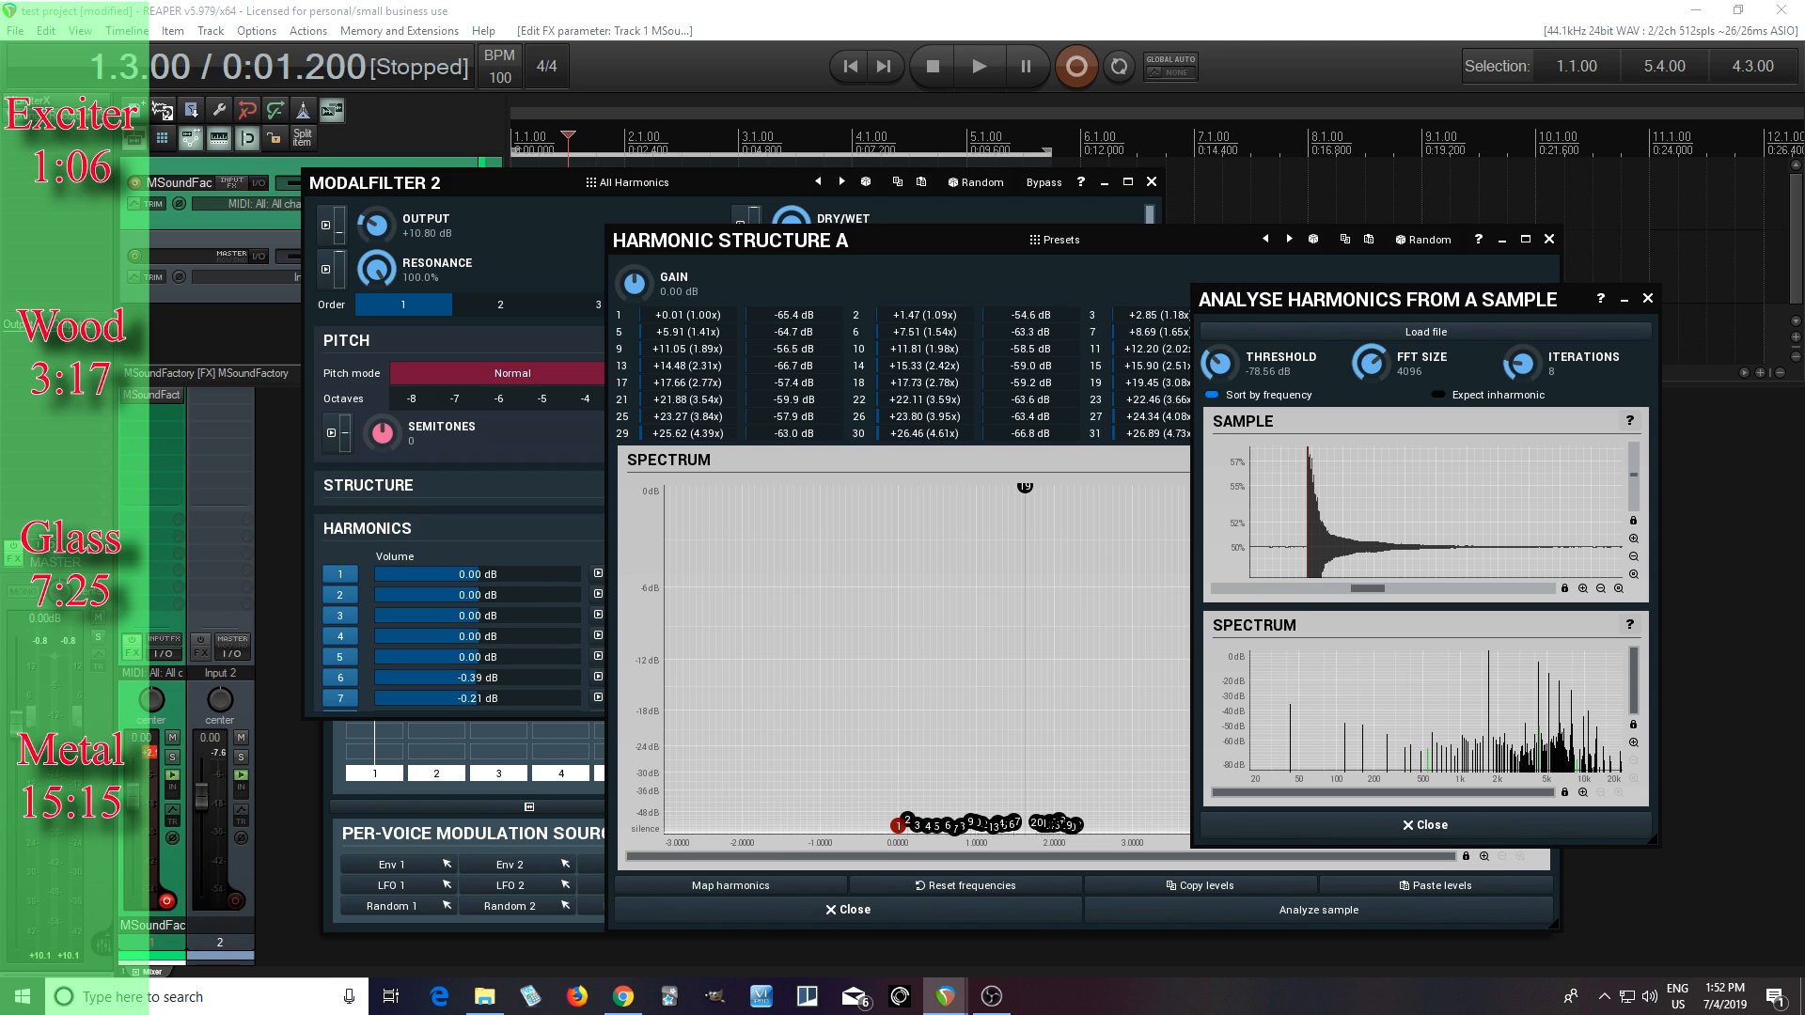
pyautogui.moveTo(1219, 363); pyautogui.dragTo(1220, 309)
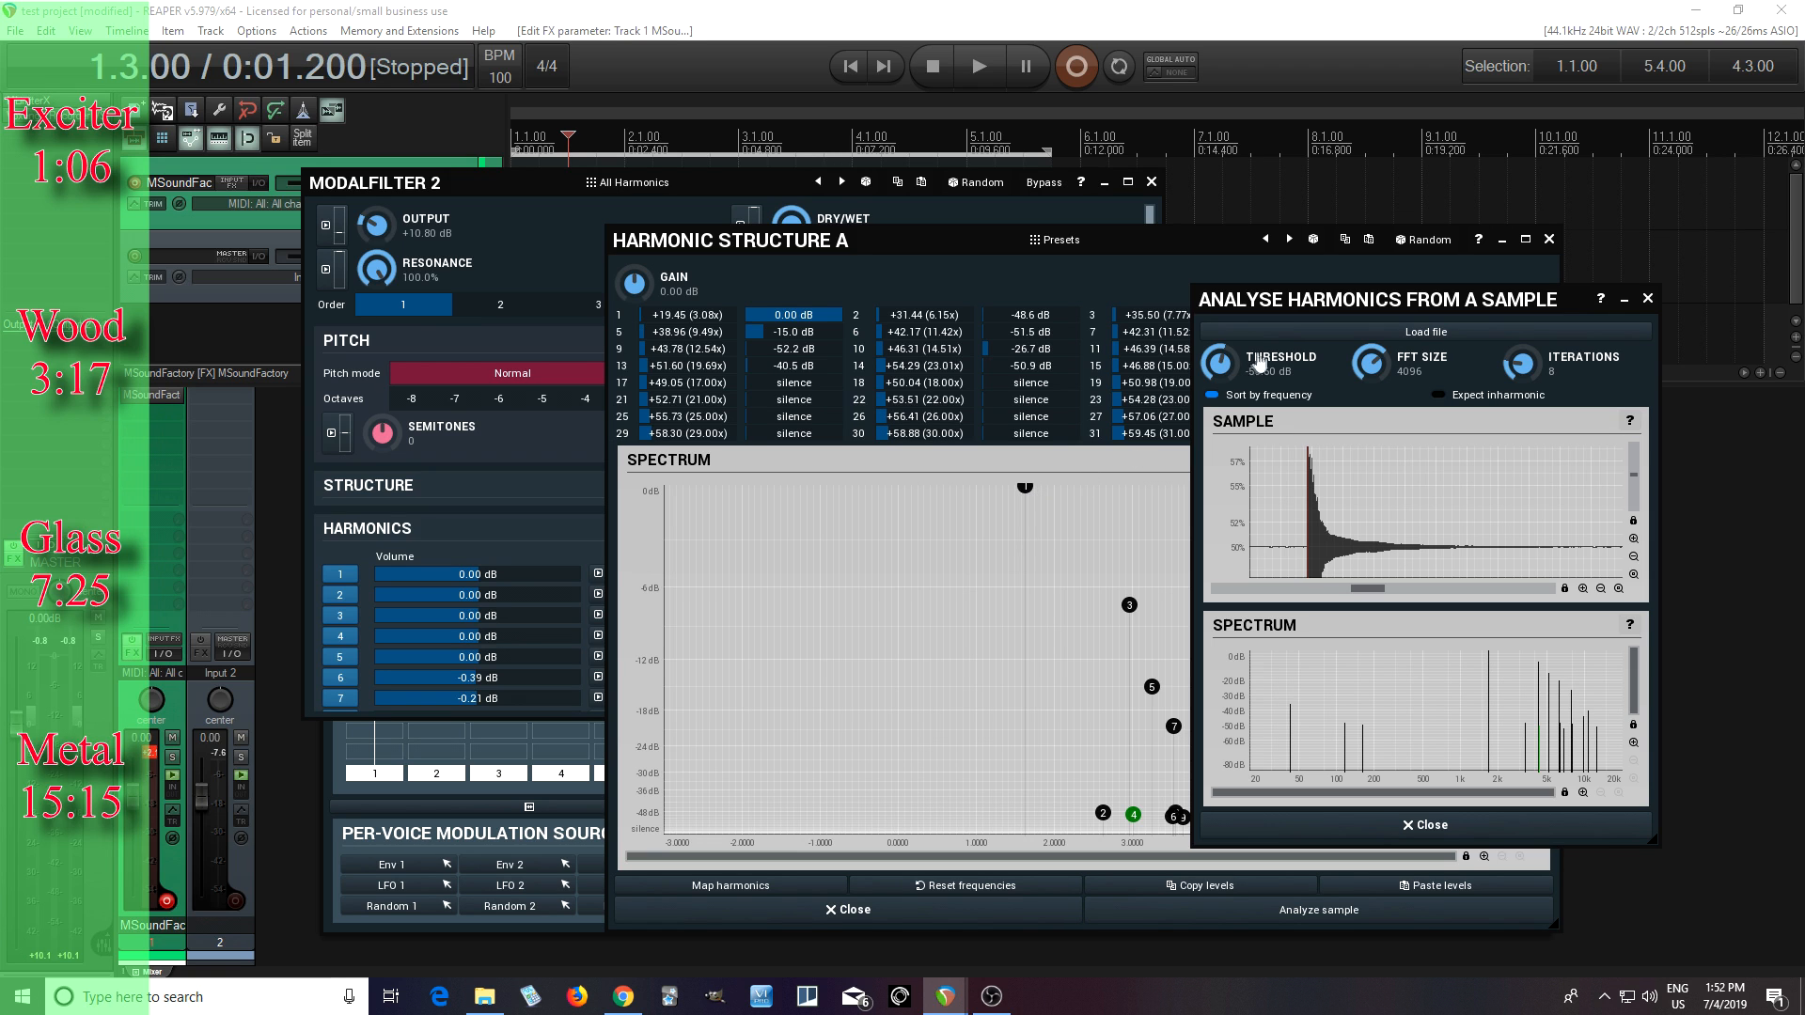
pyautogui.moveTo(1286, 306); pyautogui.dragTo(1359, 297)
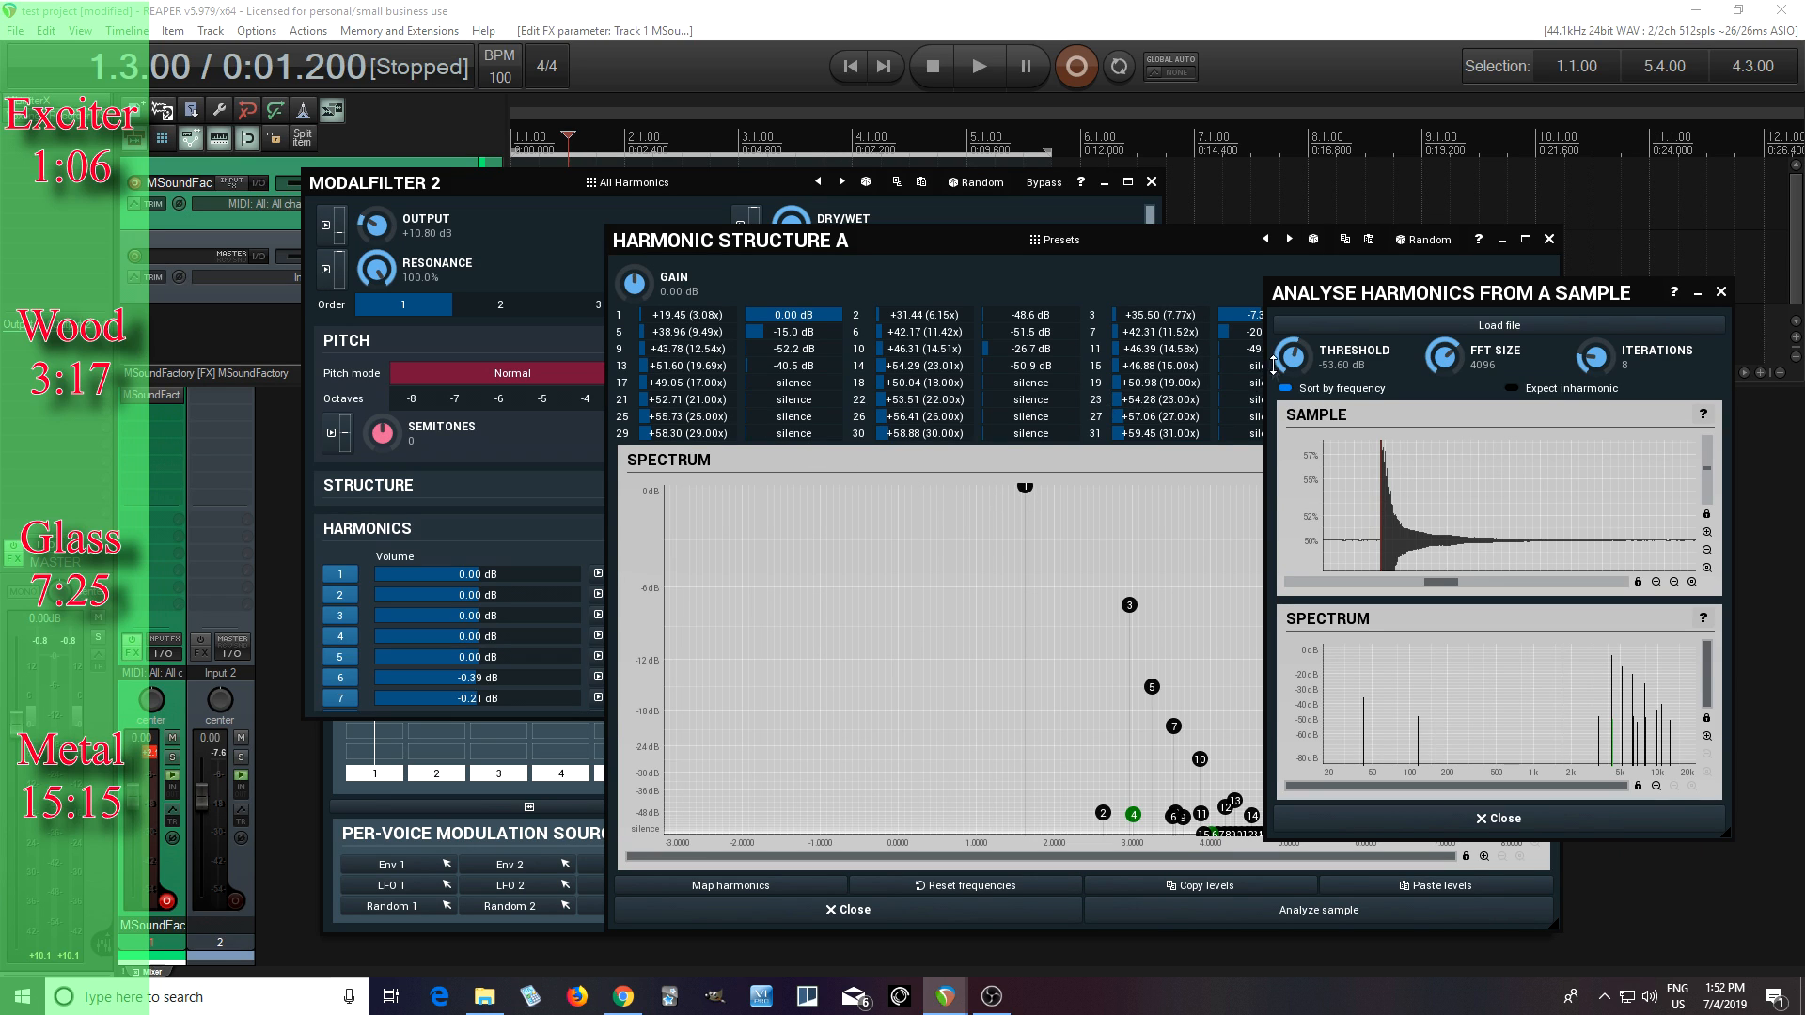
pyautogui.moveTo(1294, 357); pyautogui.dragTo(1294, 324)
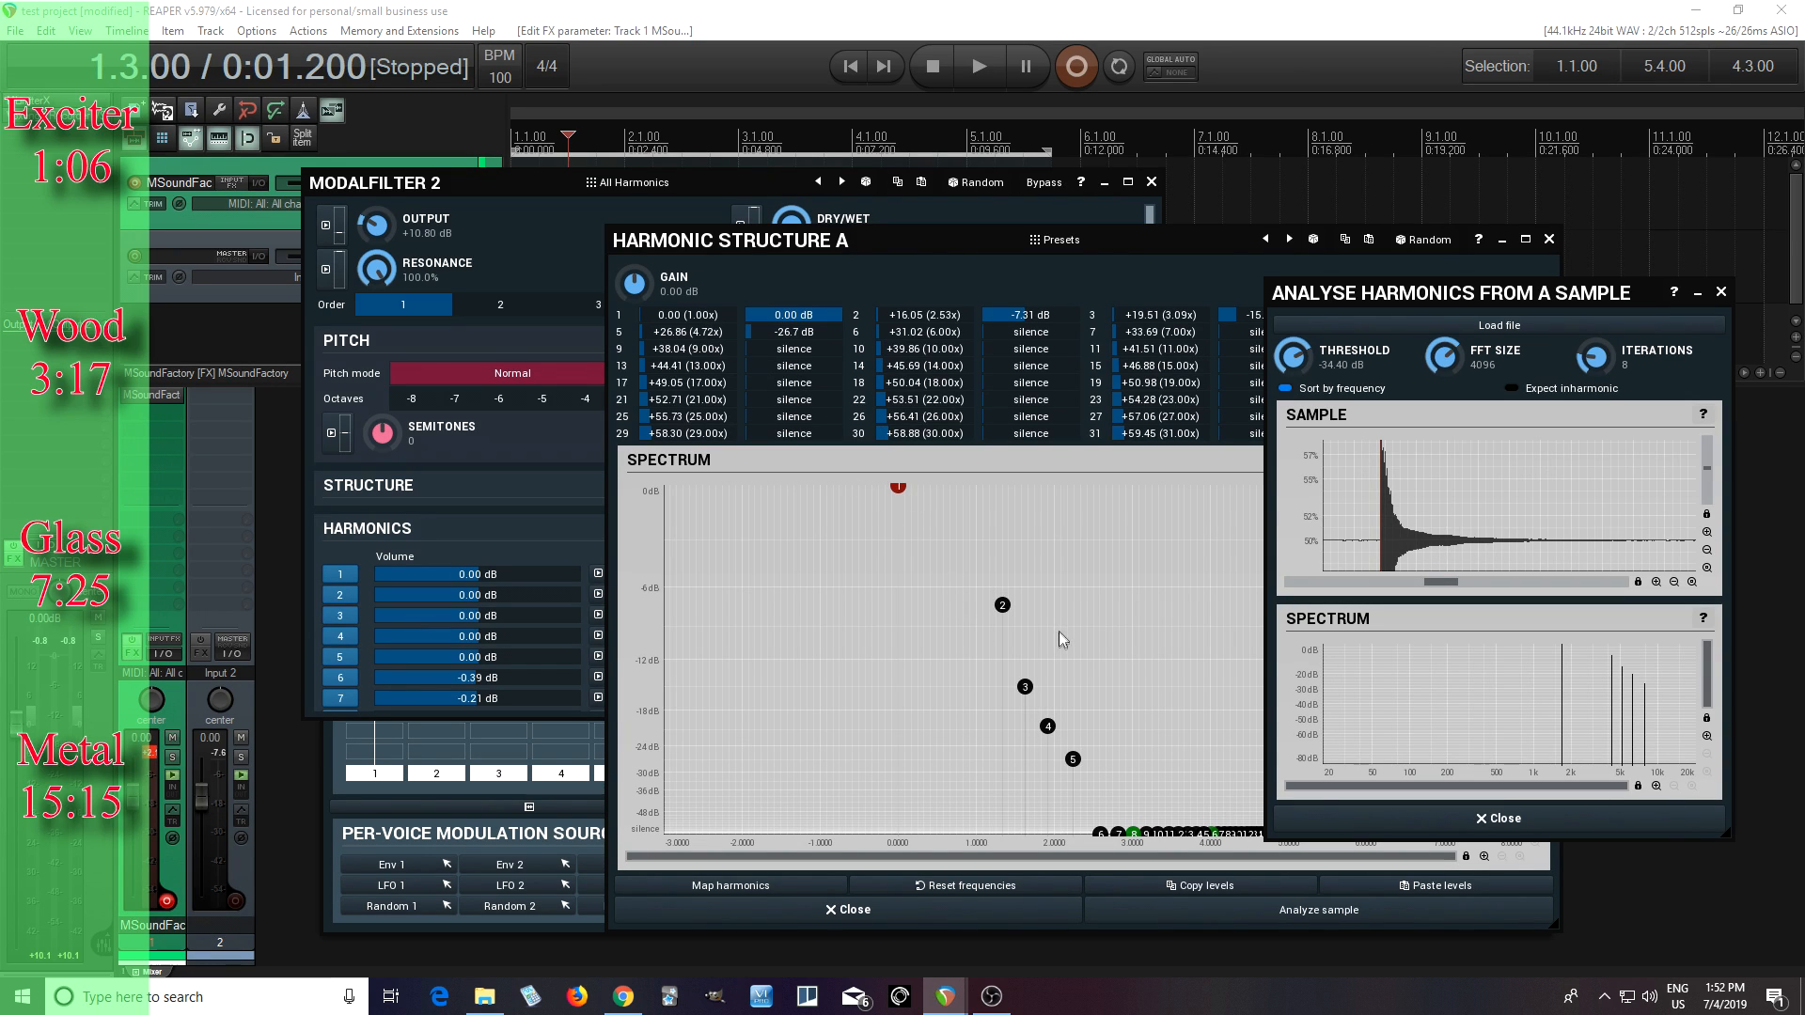
pyautogui.moveTo(1354, 296); pyautogui.dragTo(1179, 279)
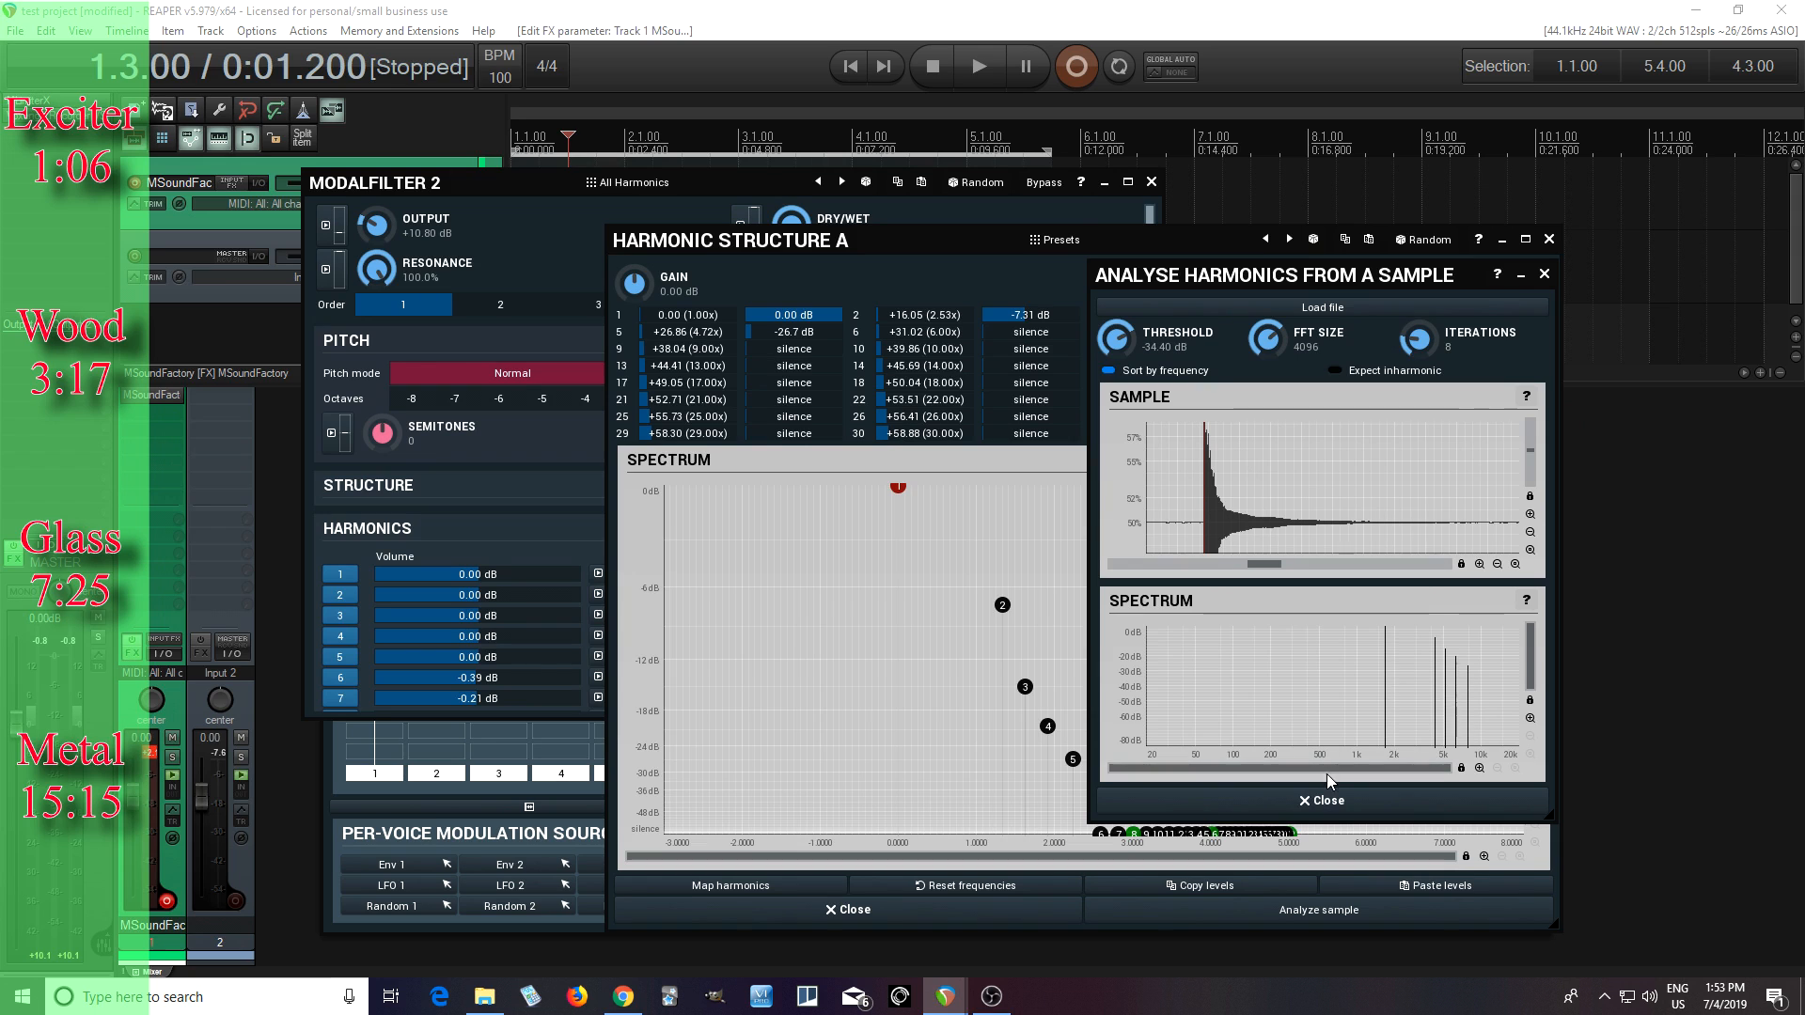
pyautogui.click(1320, 807)
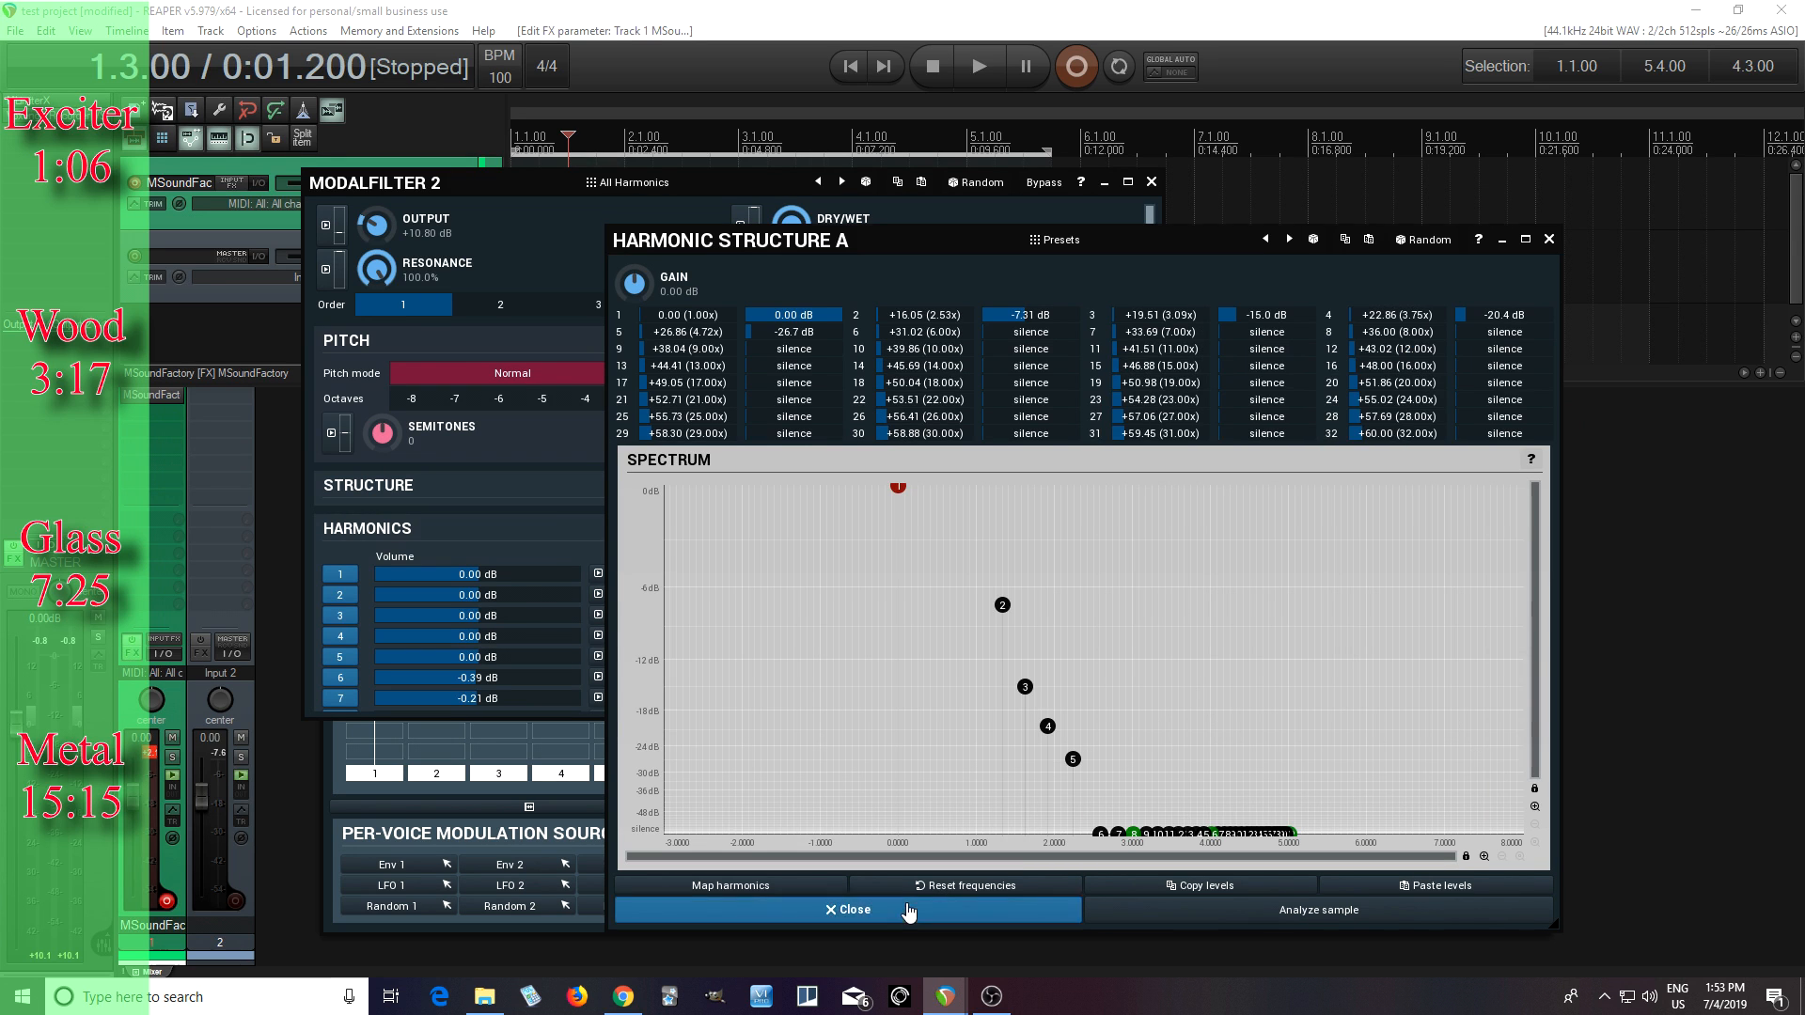
pyautogui.click(908, 910)
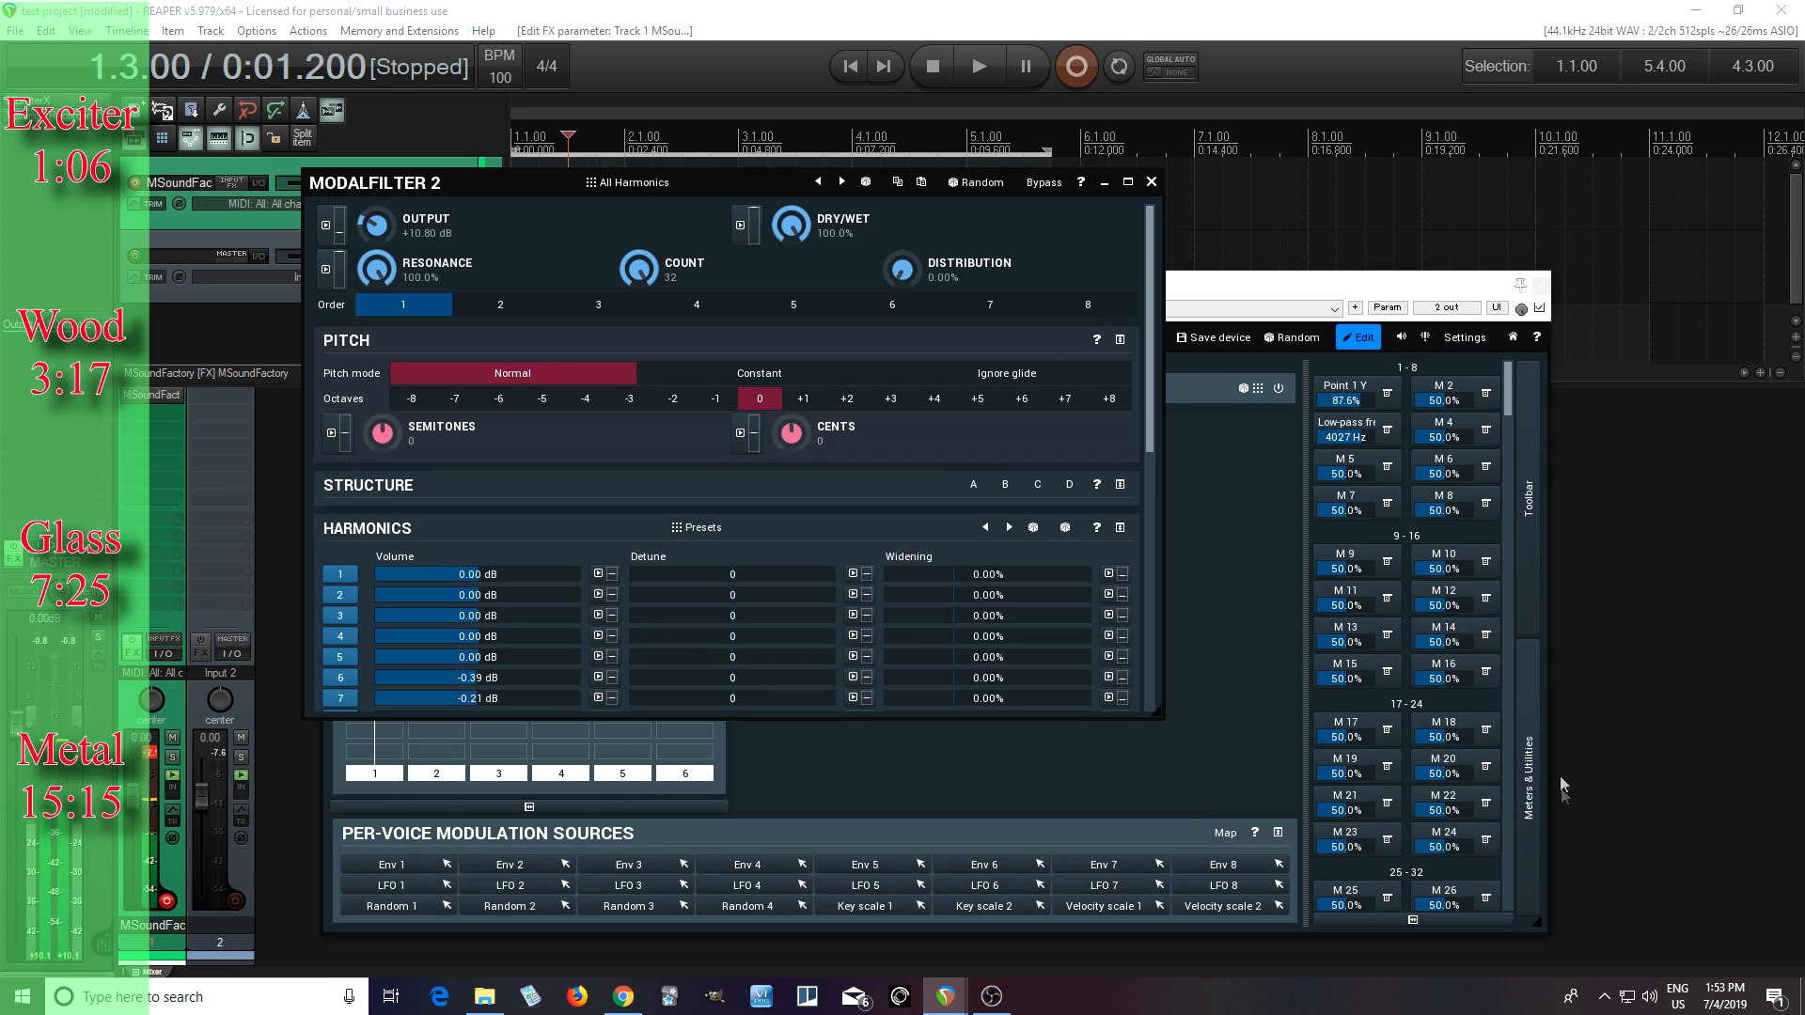
# Show the output meters, raise ModalFilter 2's output to +18.40 dB and close its separate window
pyautogui.click(1531, 771)
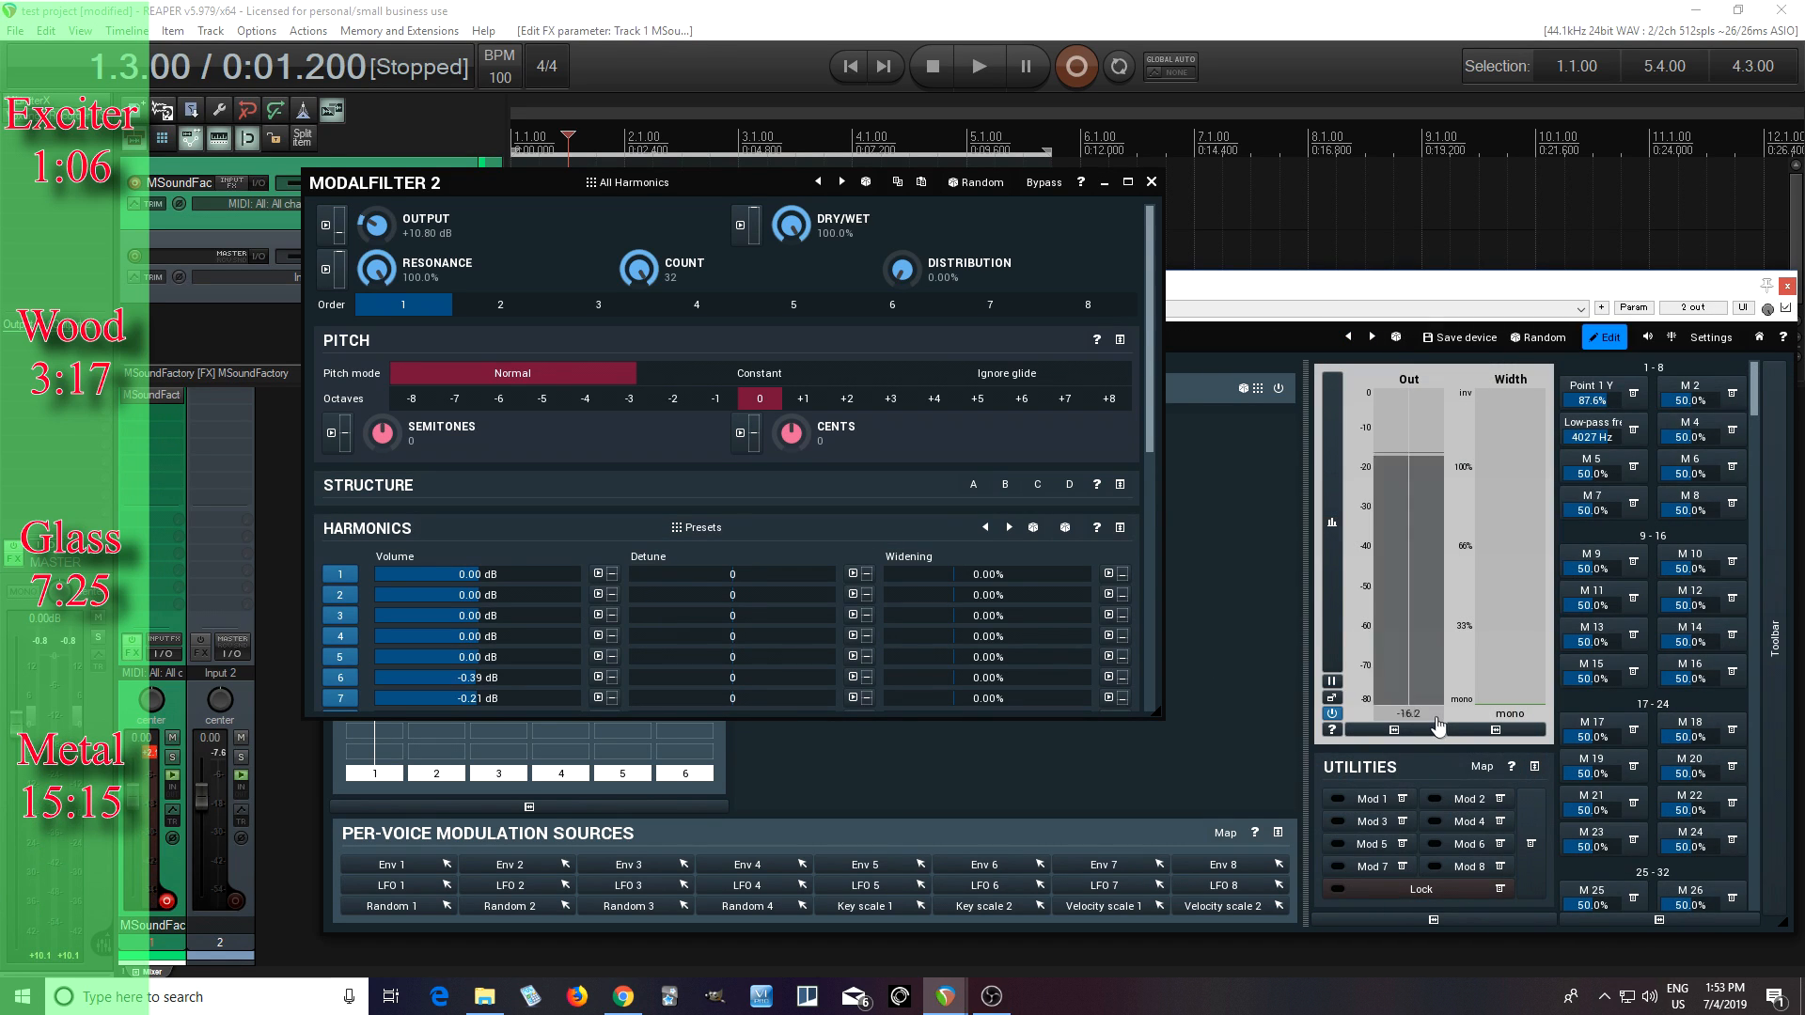
pyautogui.moveTo(378, 229); pyautogui.dragTo(378, 201)
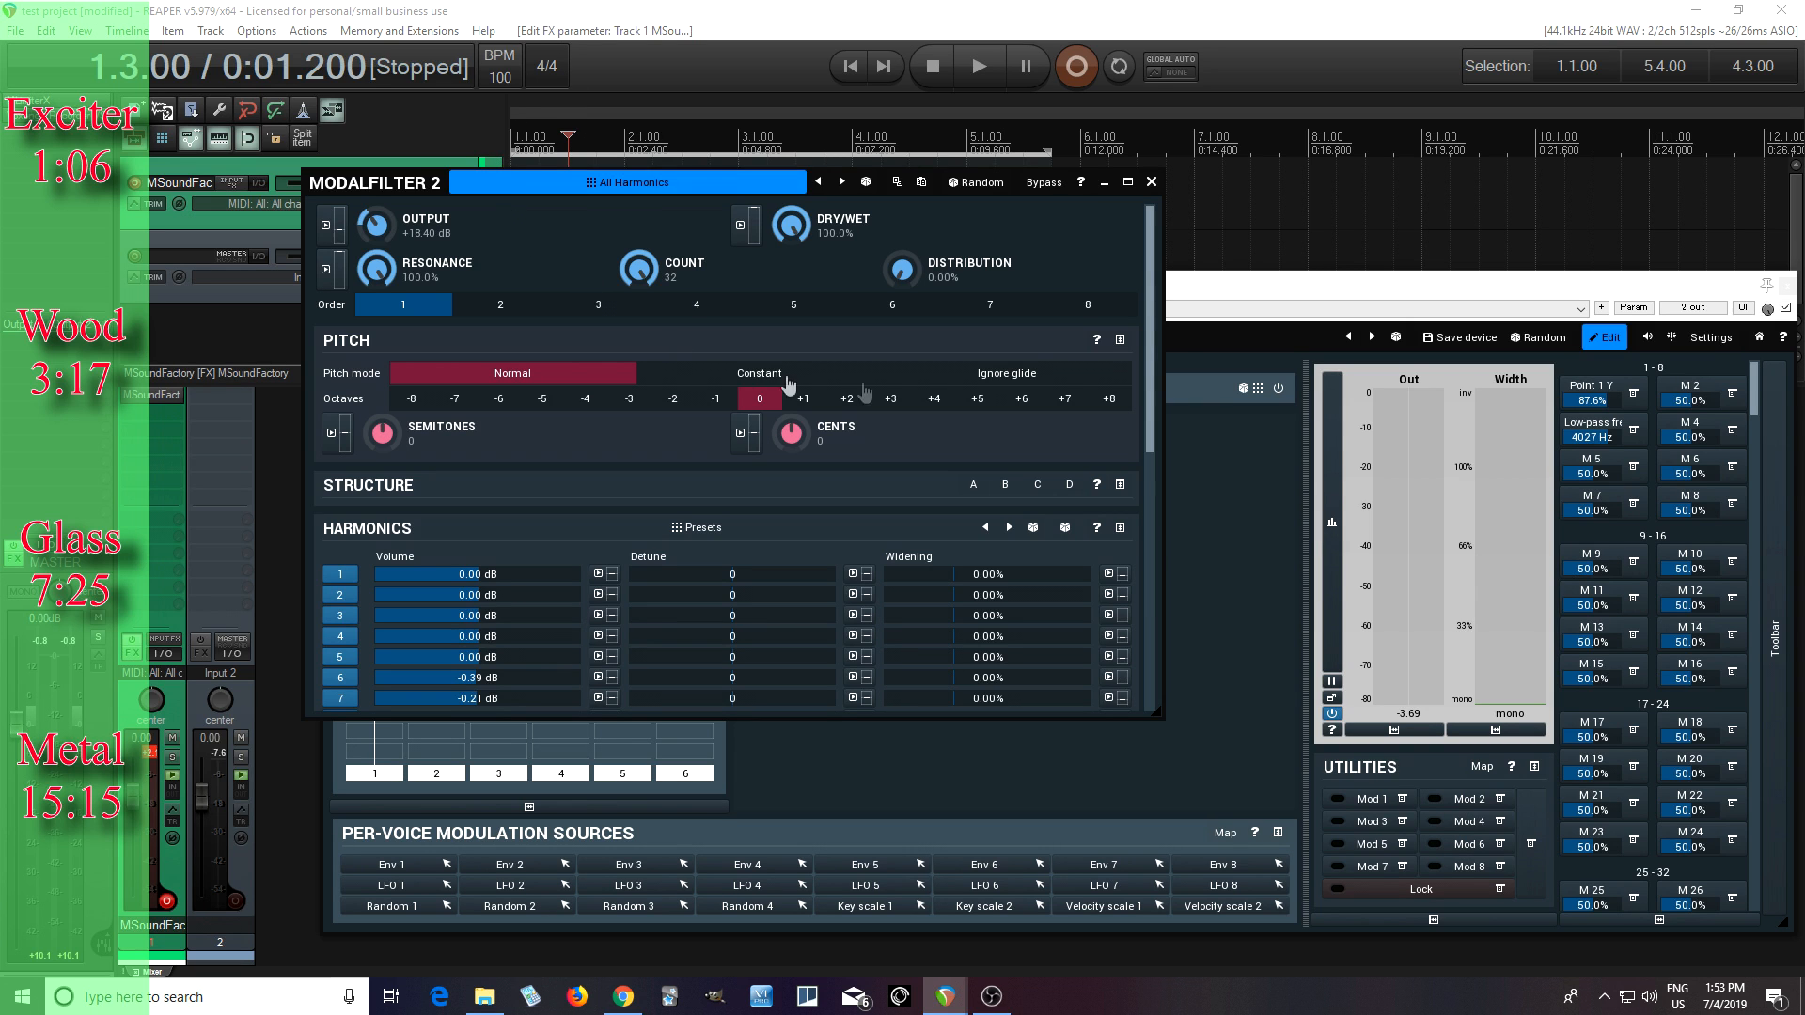
pyautogui.click(1151, 182)
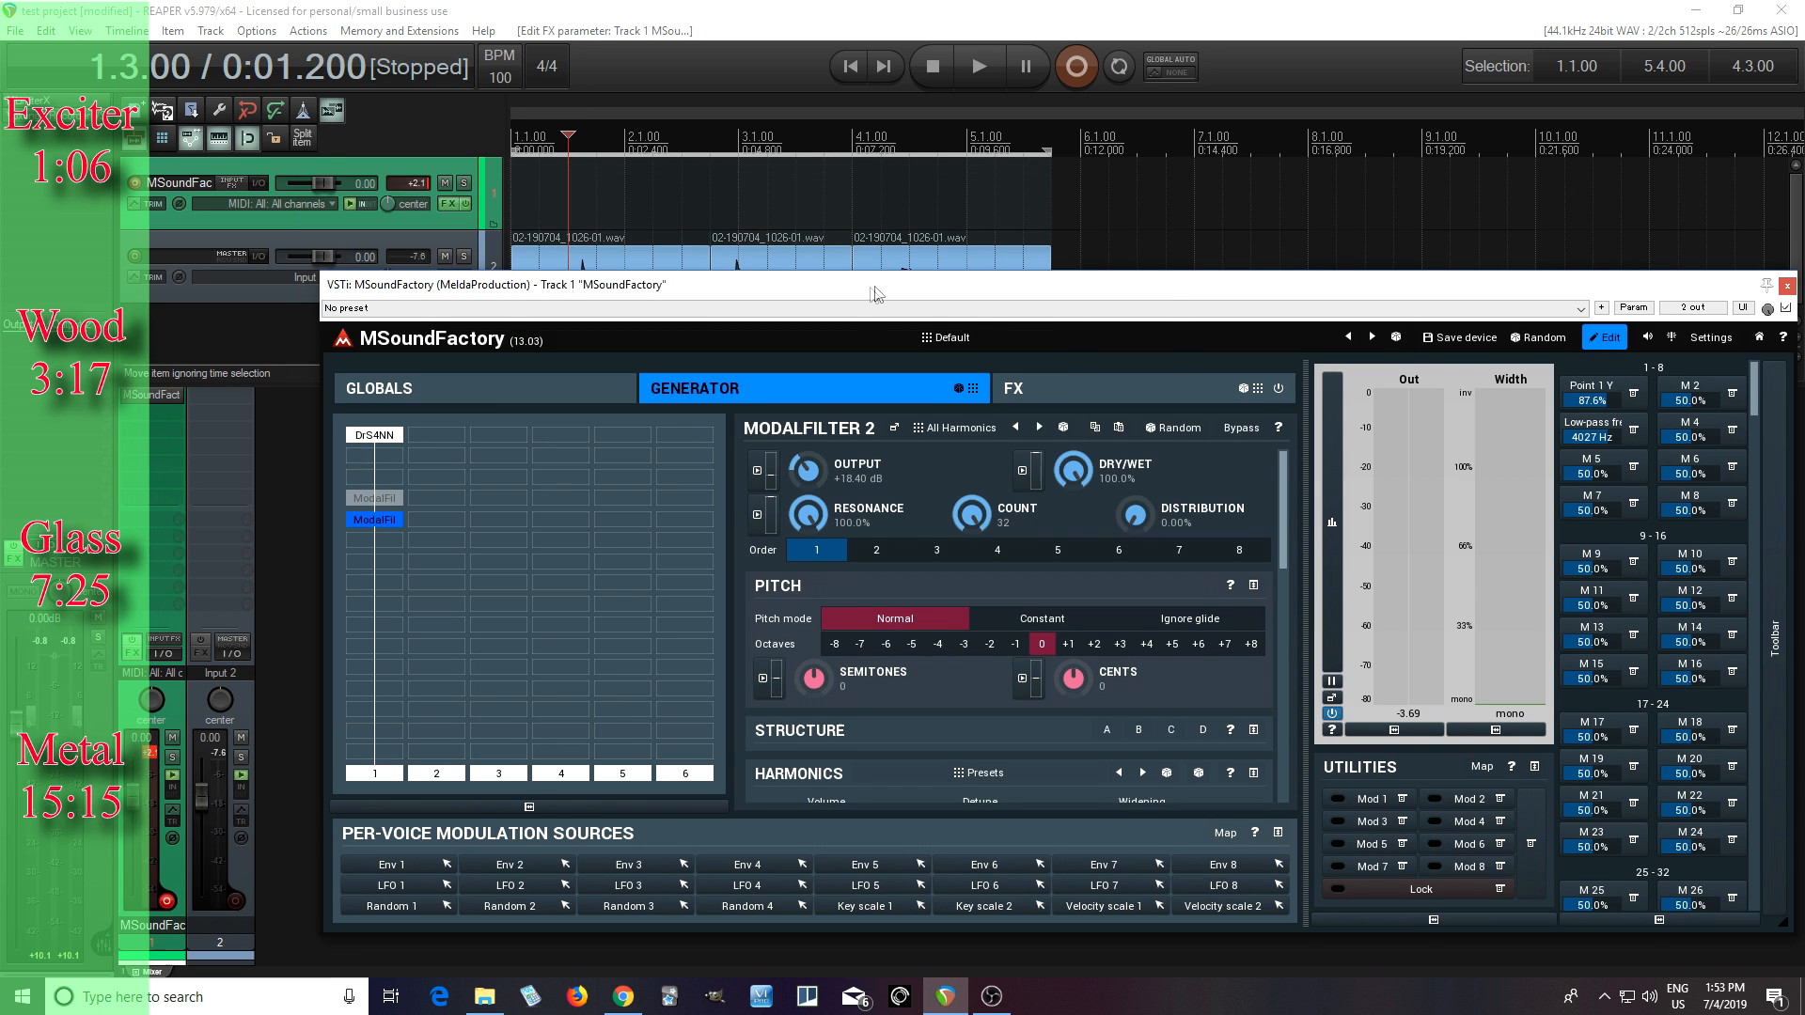
# Play the second recorded reference hit from position 2.4.00 to compare it with the synthesized glass sound
pyautogui.moveTo(874, 295); pyautogui.dragTo(873, 315)
pyautogui.click(710, 141)
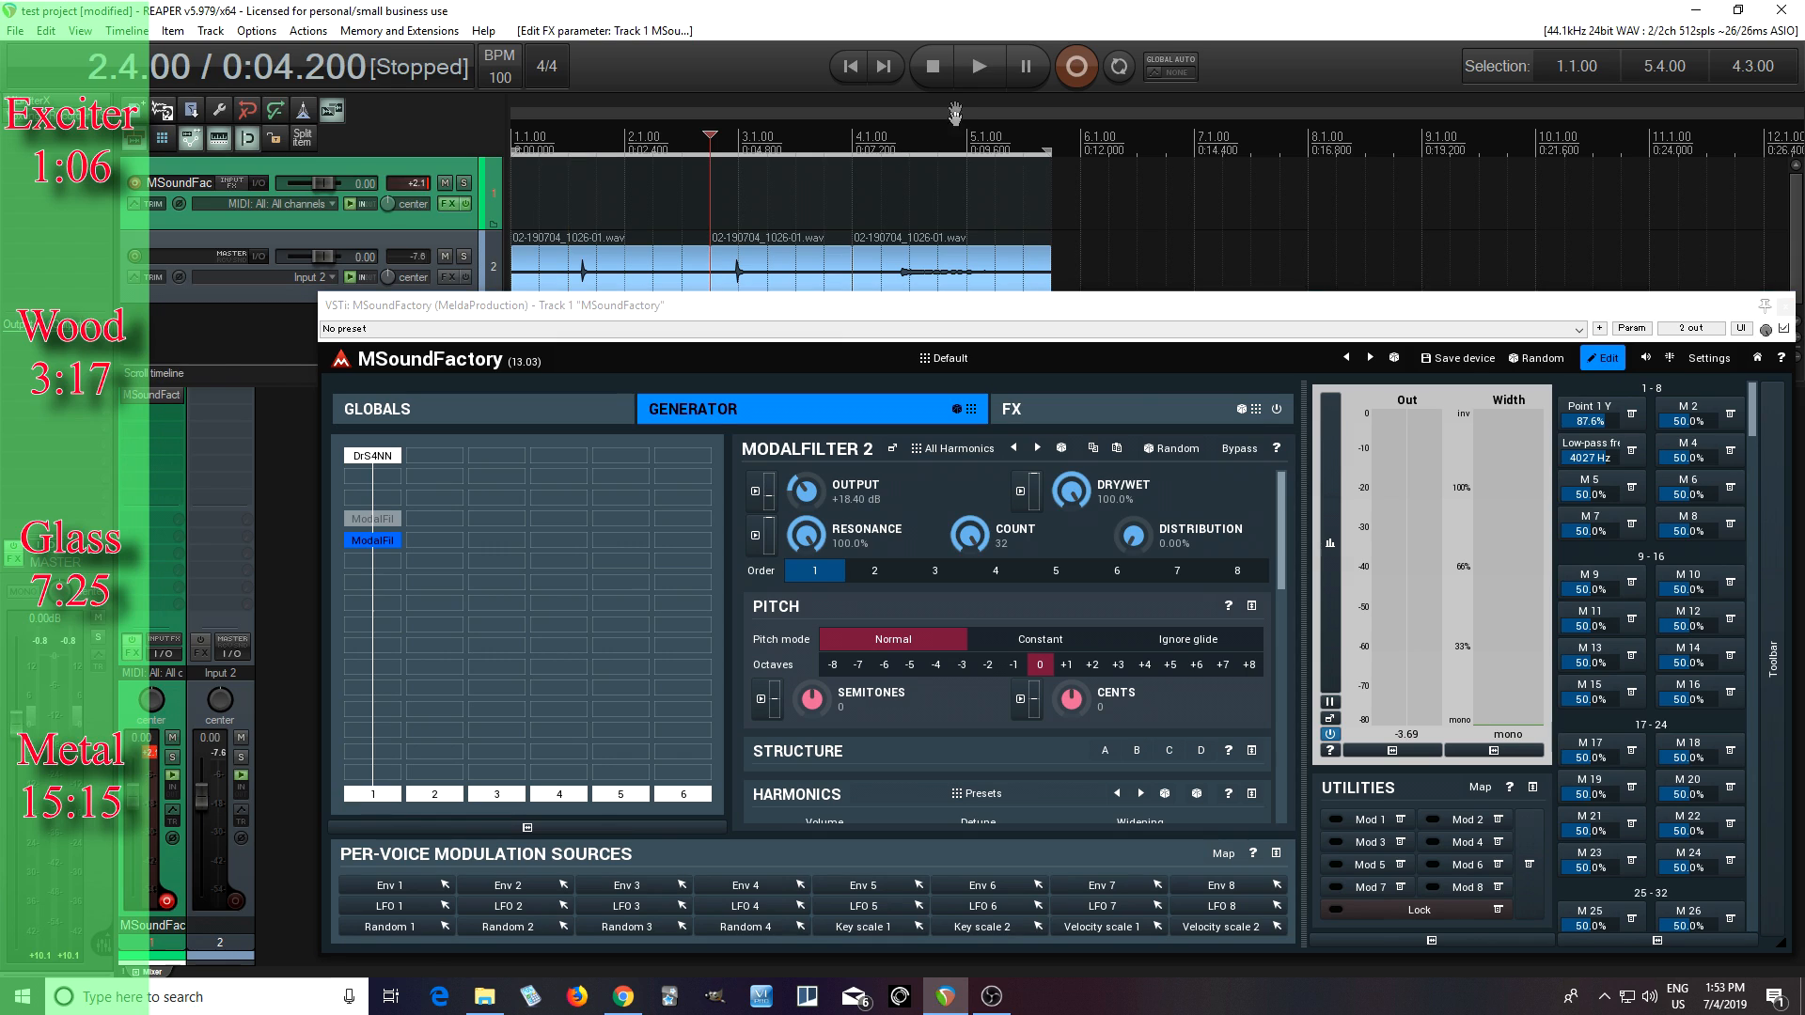
pyautogui.click(978, 65)
pyautogui.click(931, 66)
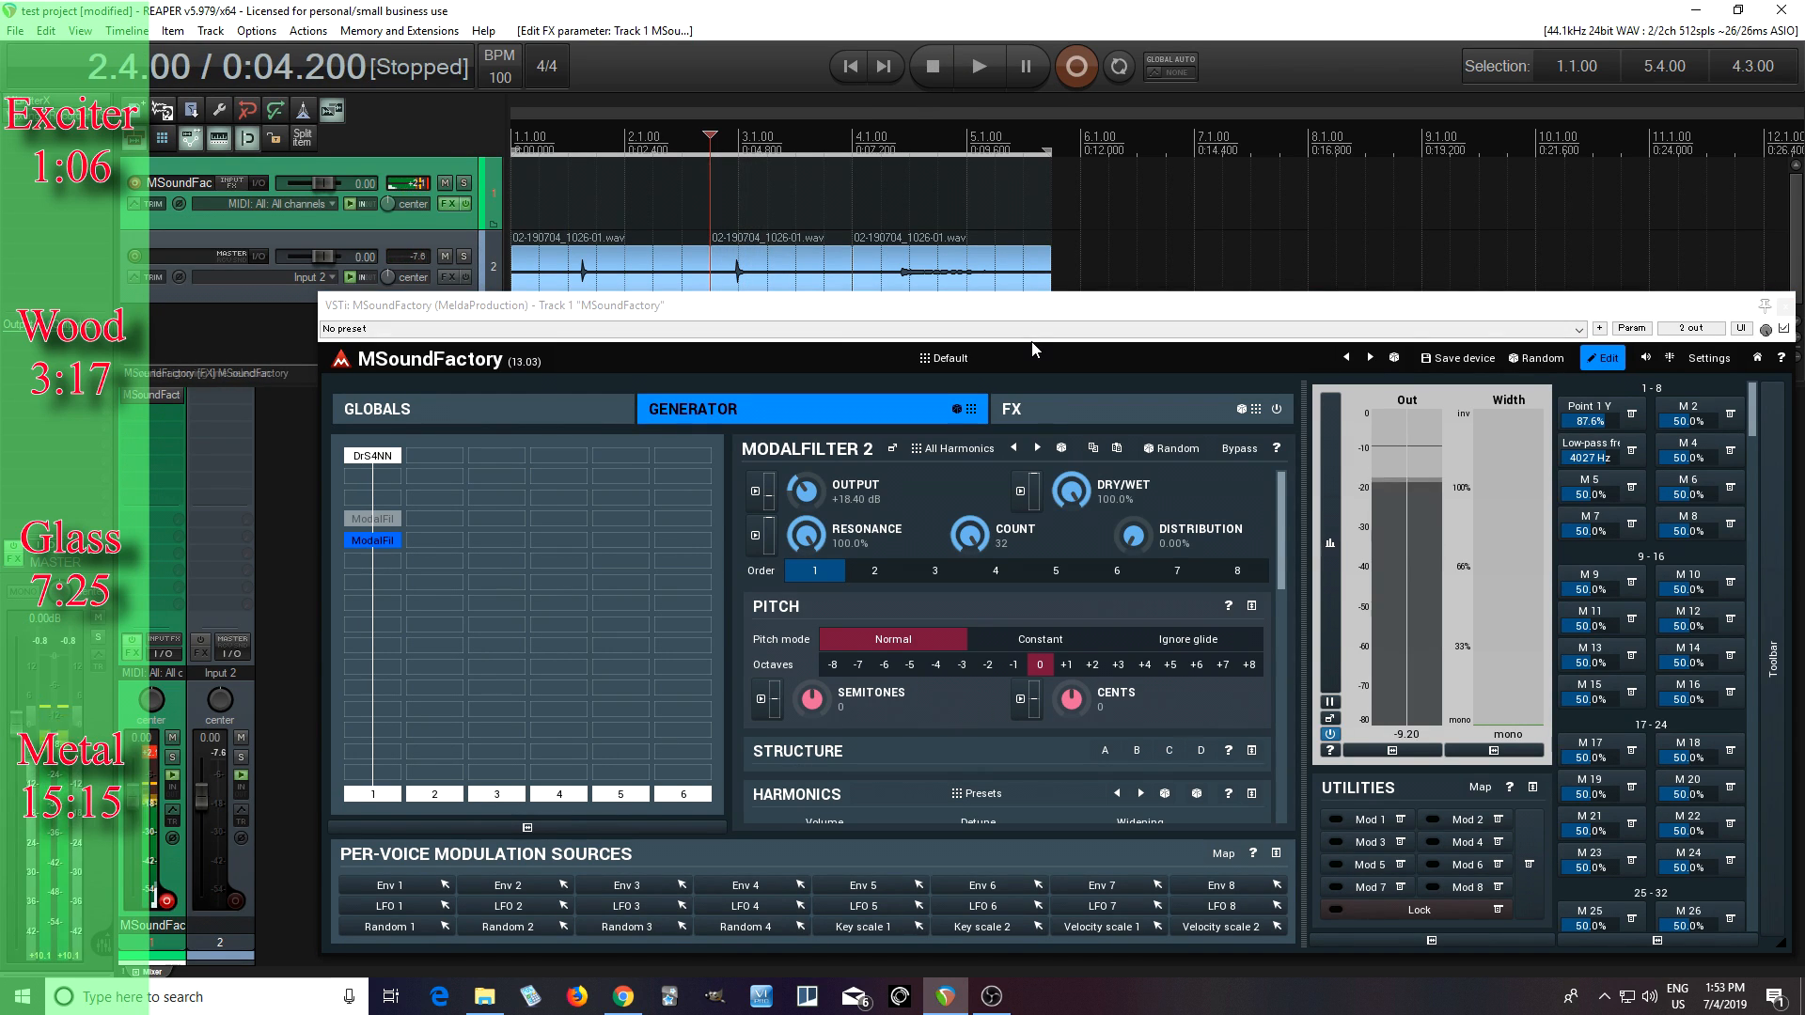
# Lower ModalFilter 2's resonance to 54.8%, replay the second reference hit and readjust the resonance to 58.0%
pyautogui.moveTo(824, 550); pyautogui.dragTo(823, 611)
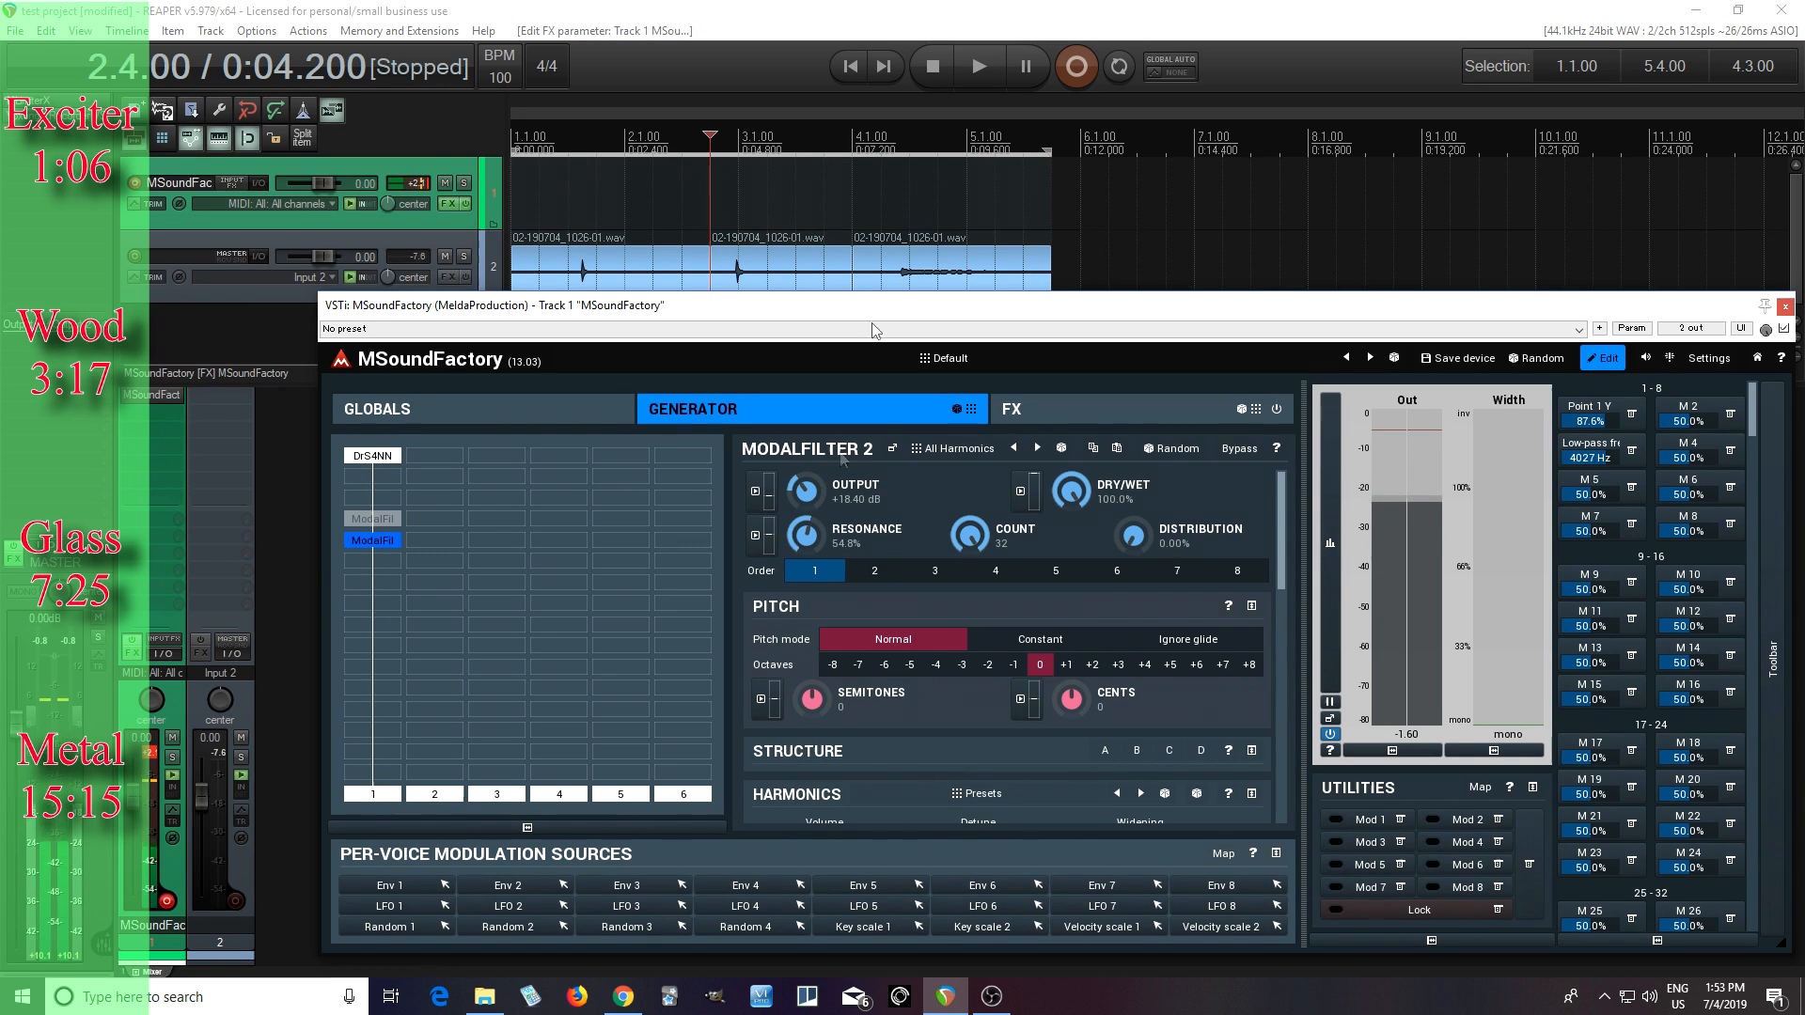
pyautogui.click(979, 58)
pyautogui.click(933, 66)
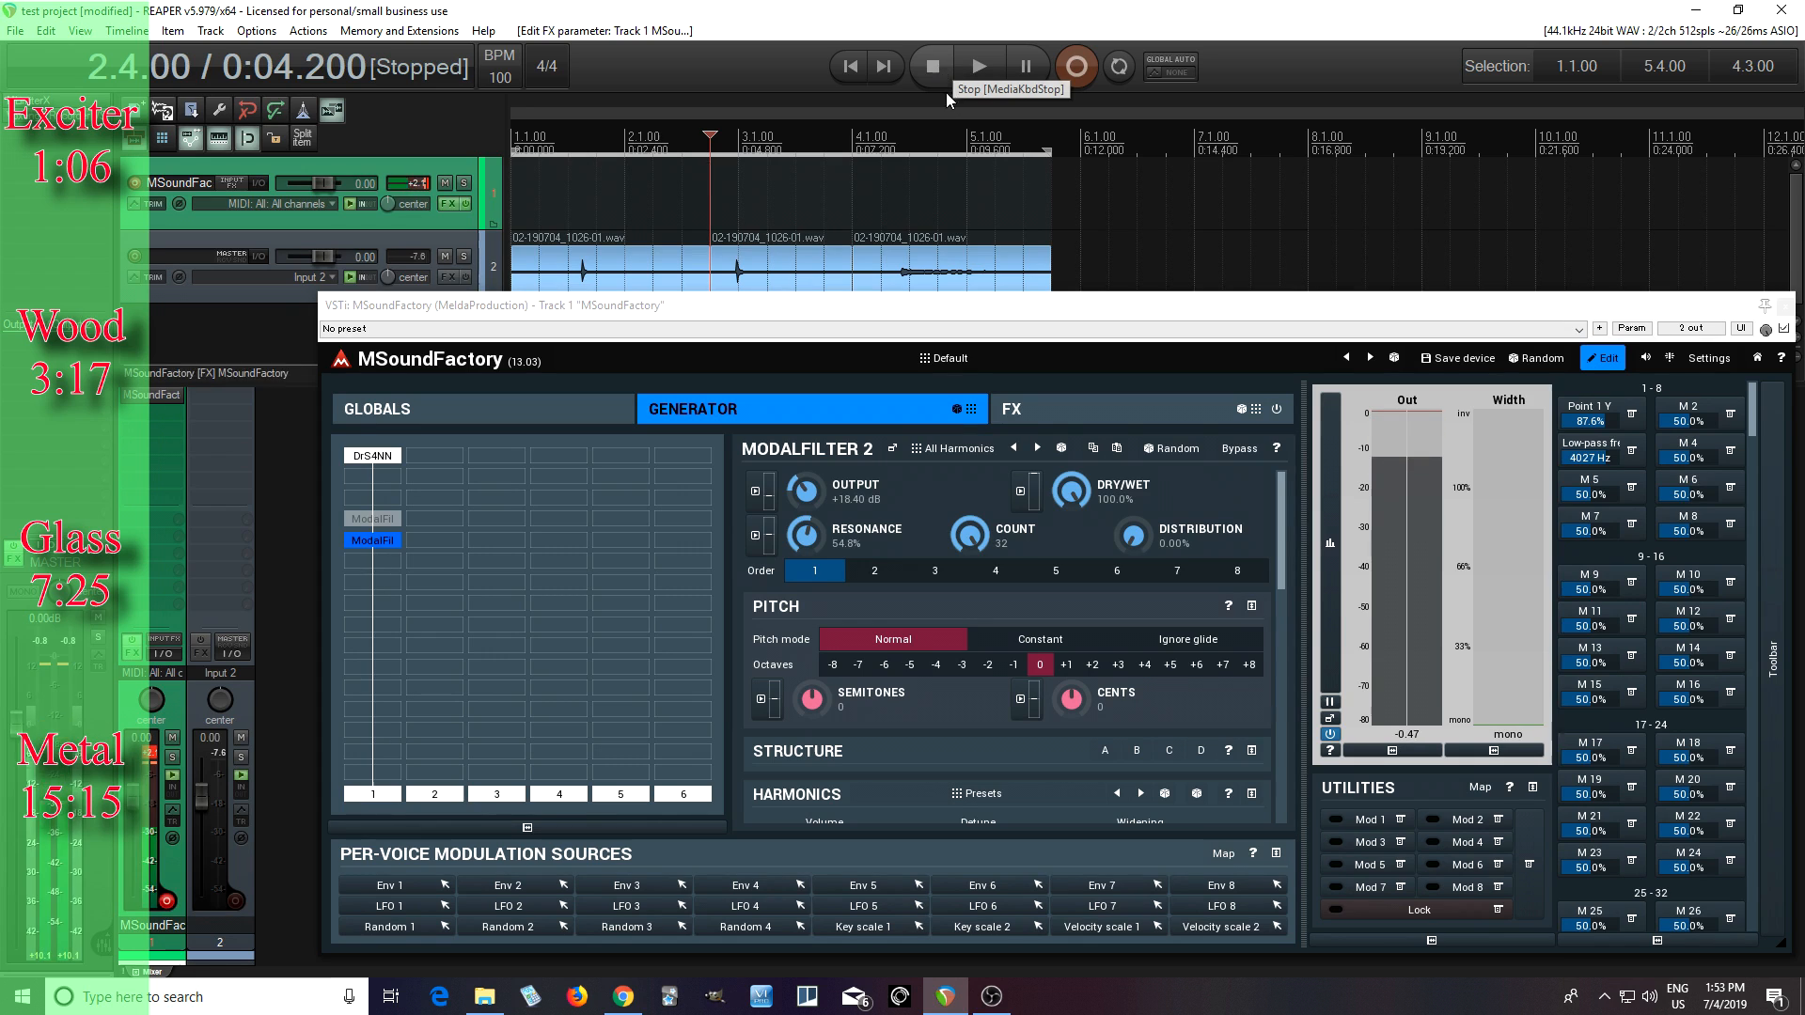
pyautogui.scroll(1, 820, 534)
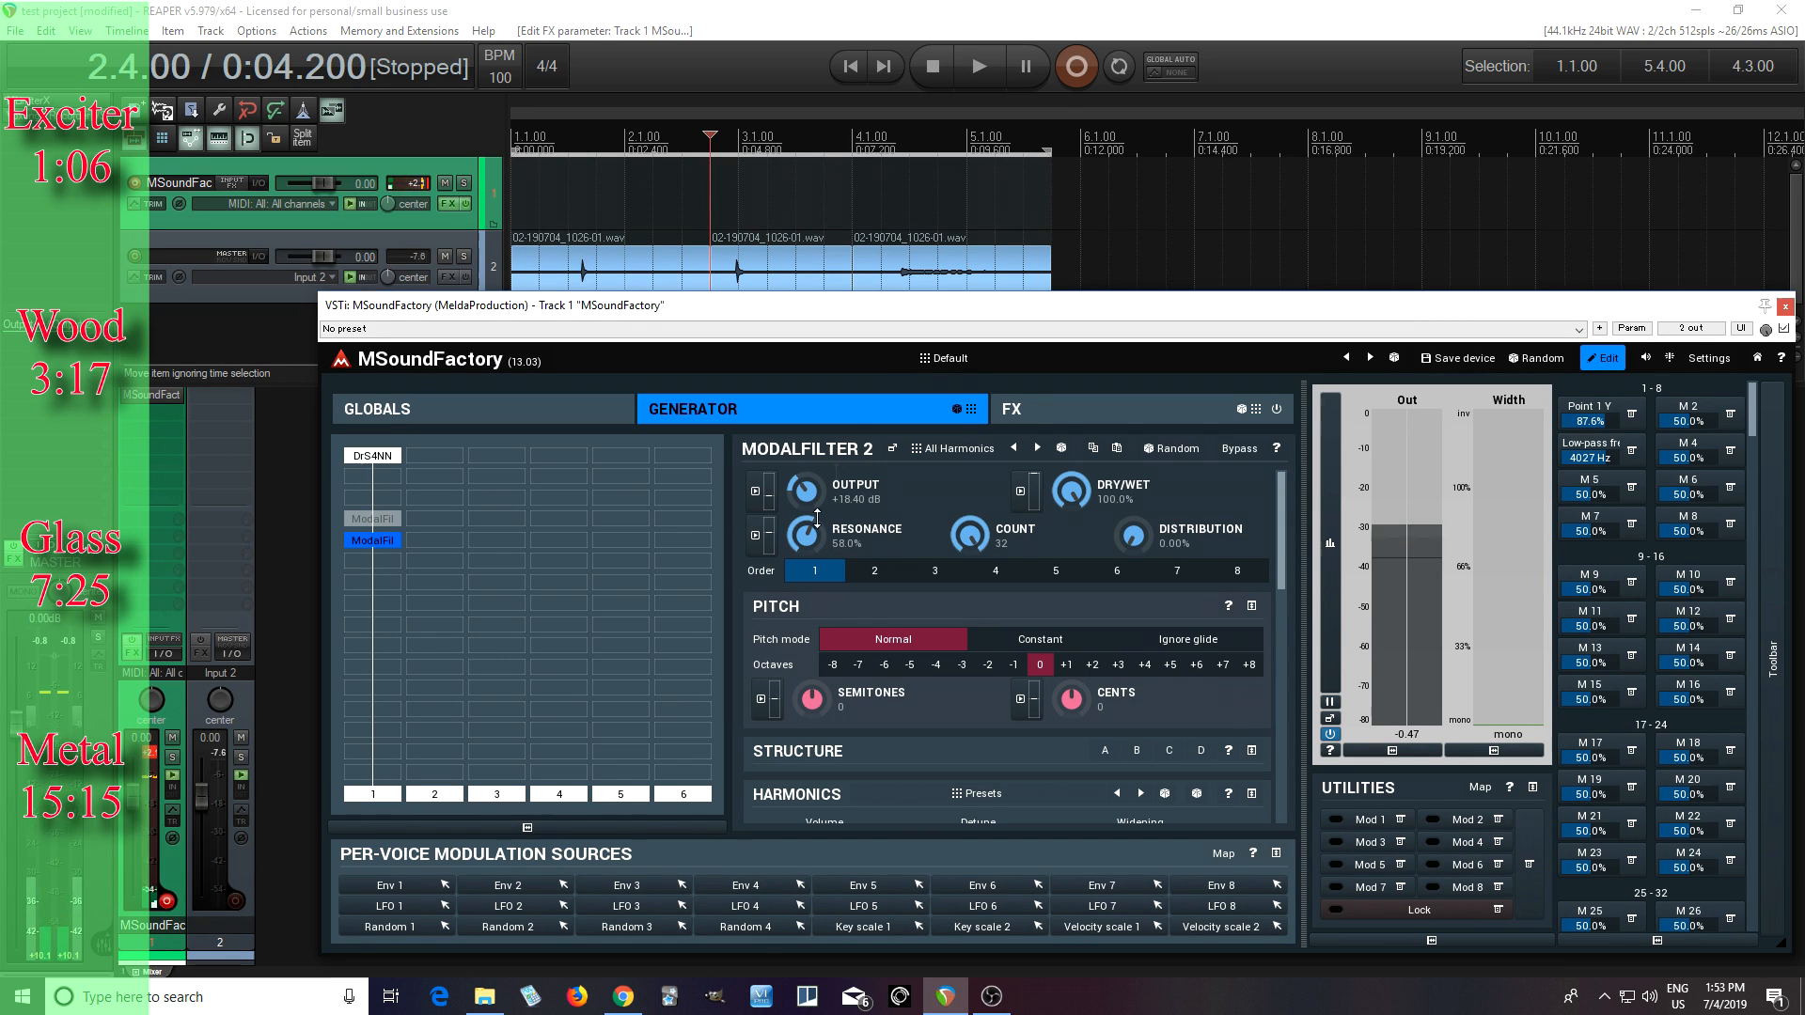
# Play the second reference hit from position 2.4.00 several times to compare it with the ModalFilter 2 glass sound
pyautogui.click(982, 59)
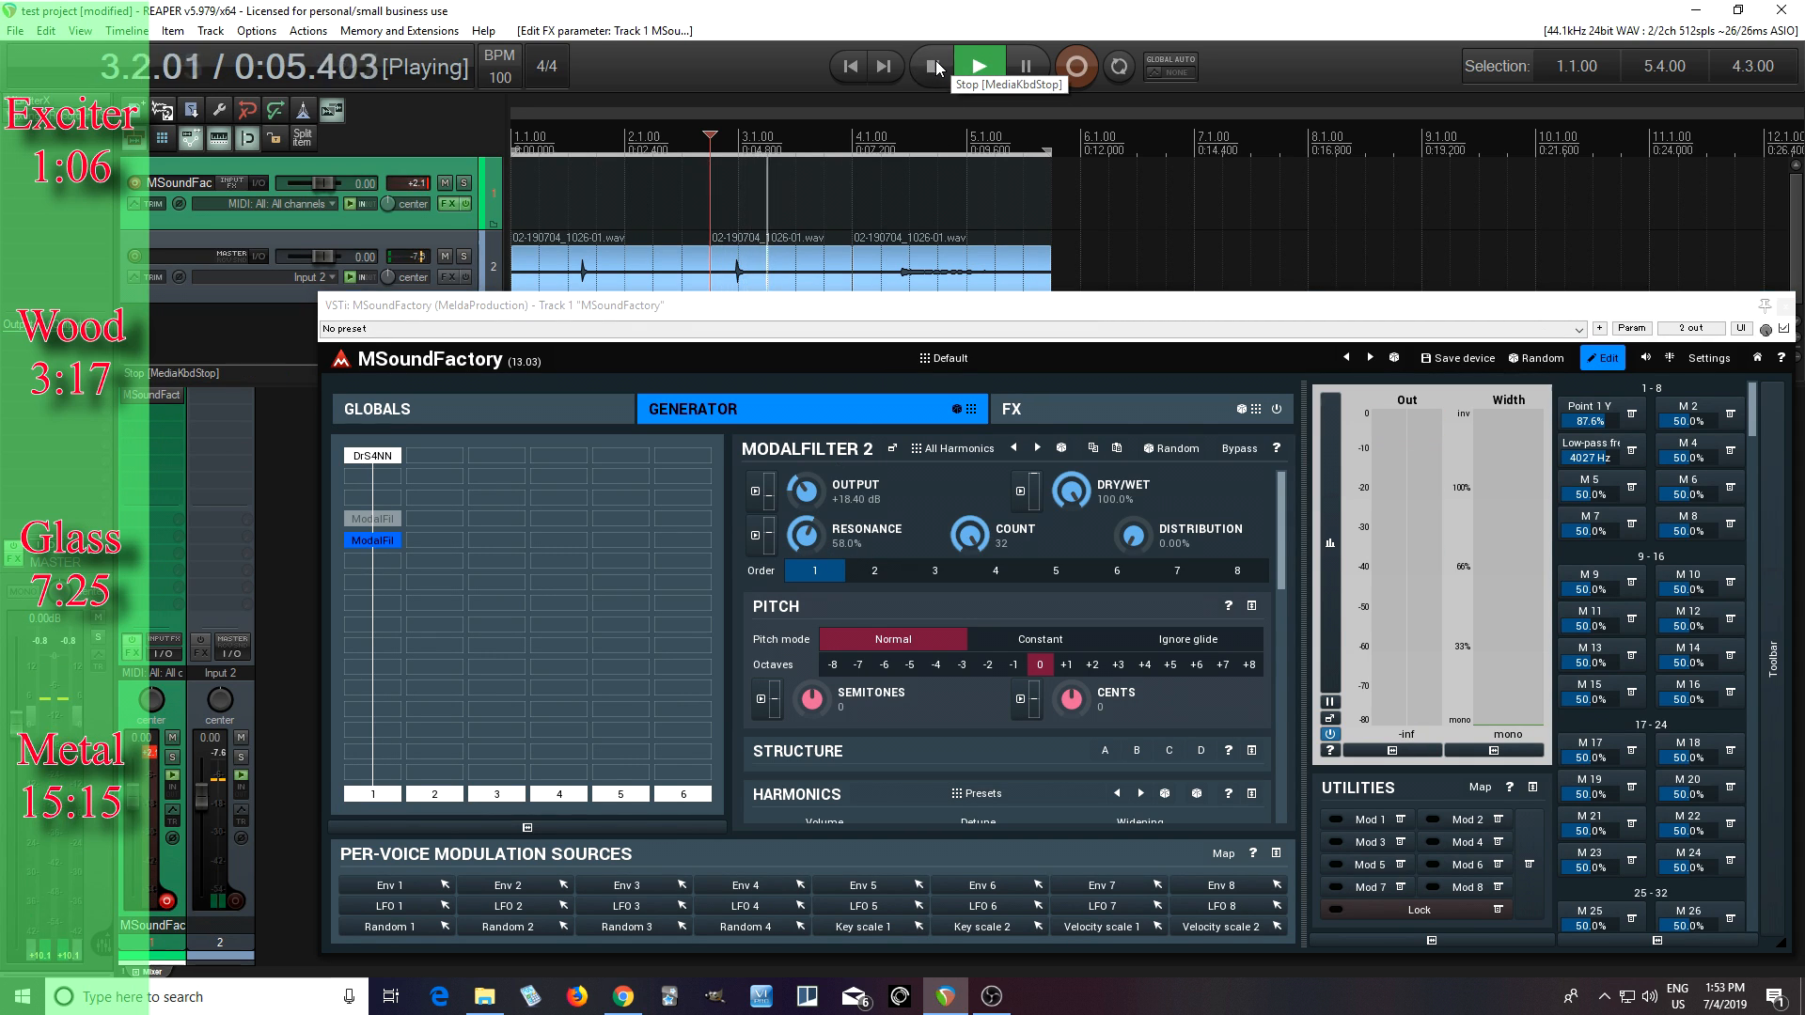
pyautogui.click(935, 66)
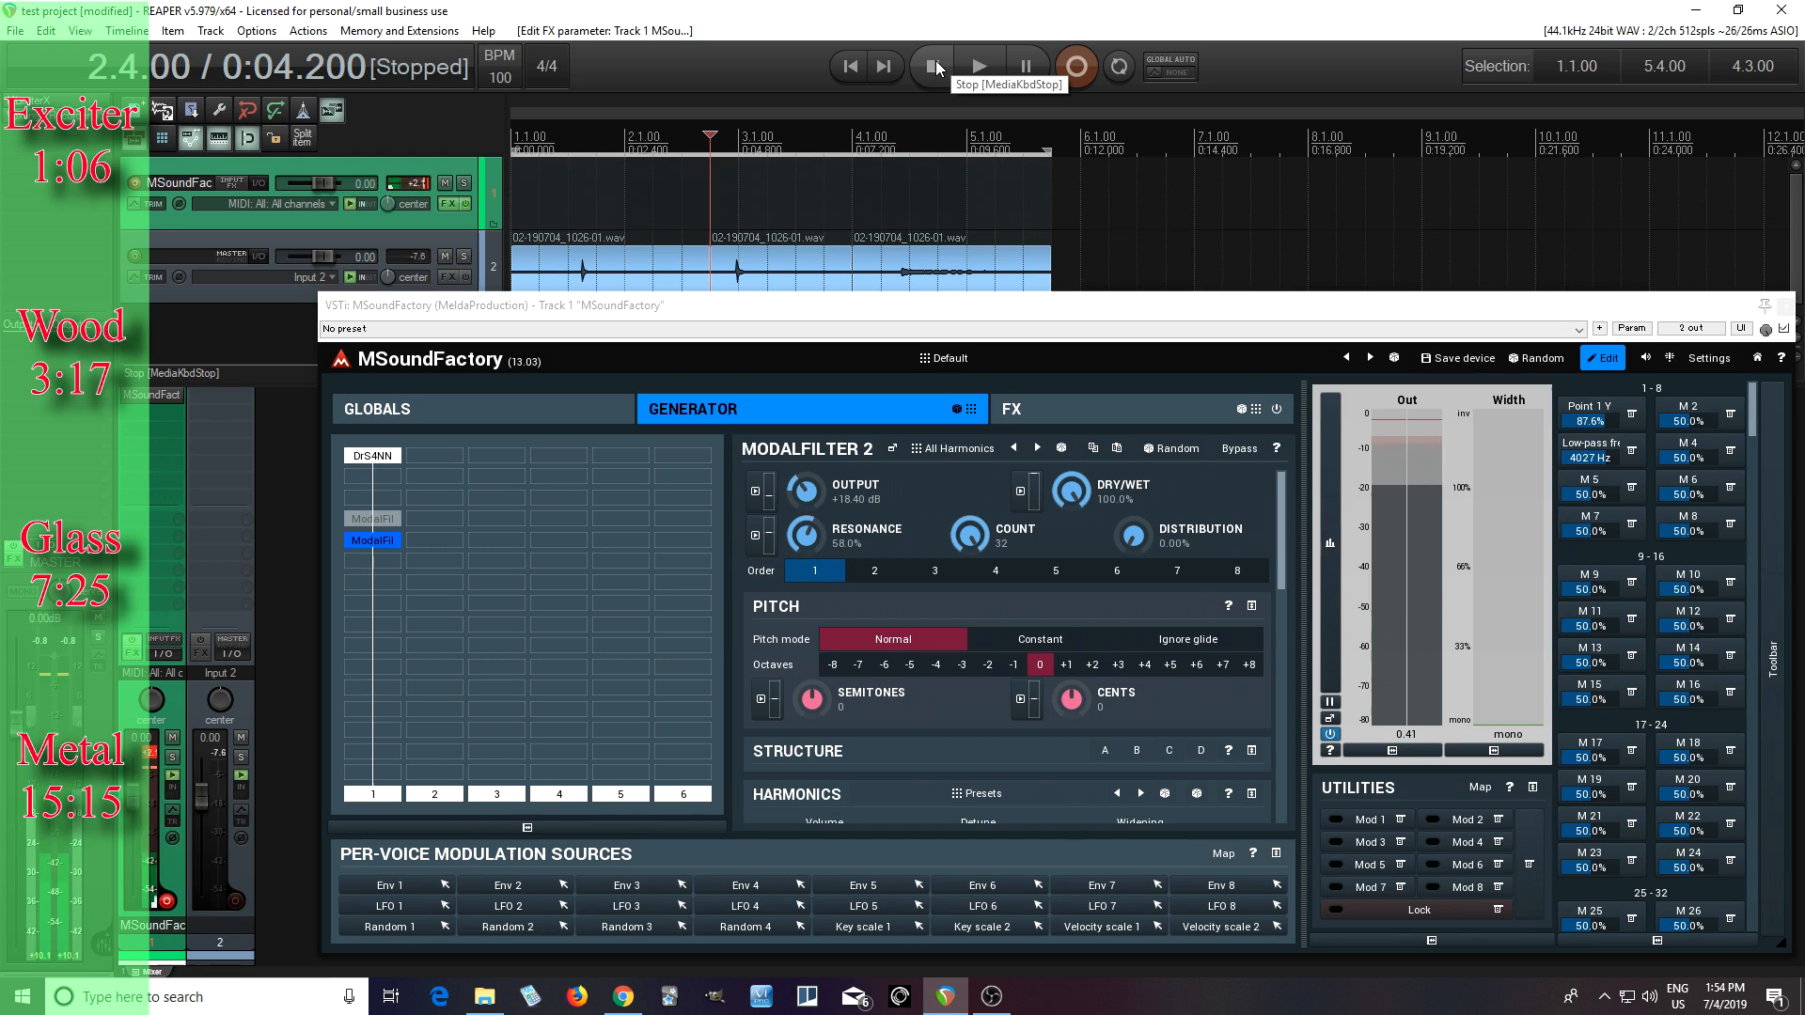
pyautogui.click(973, 67)
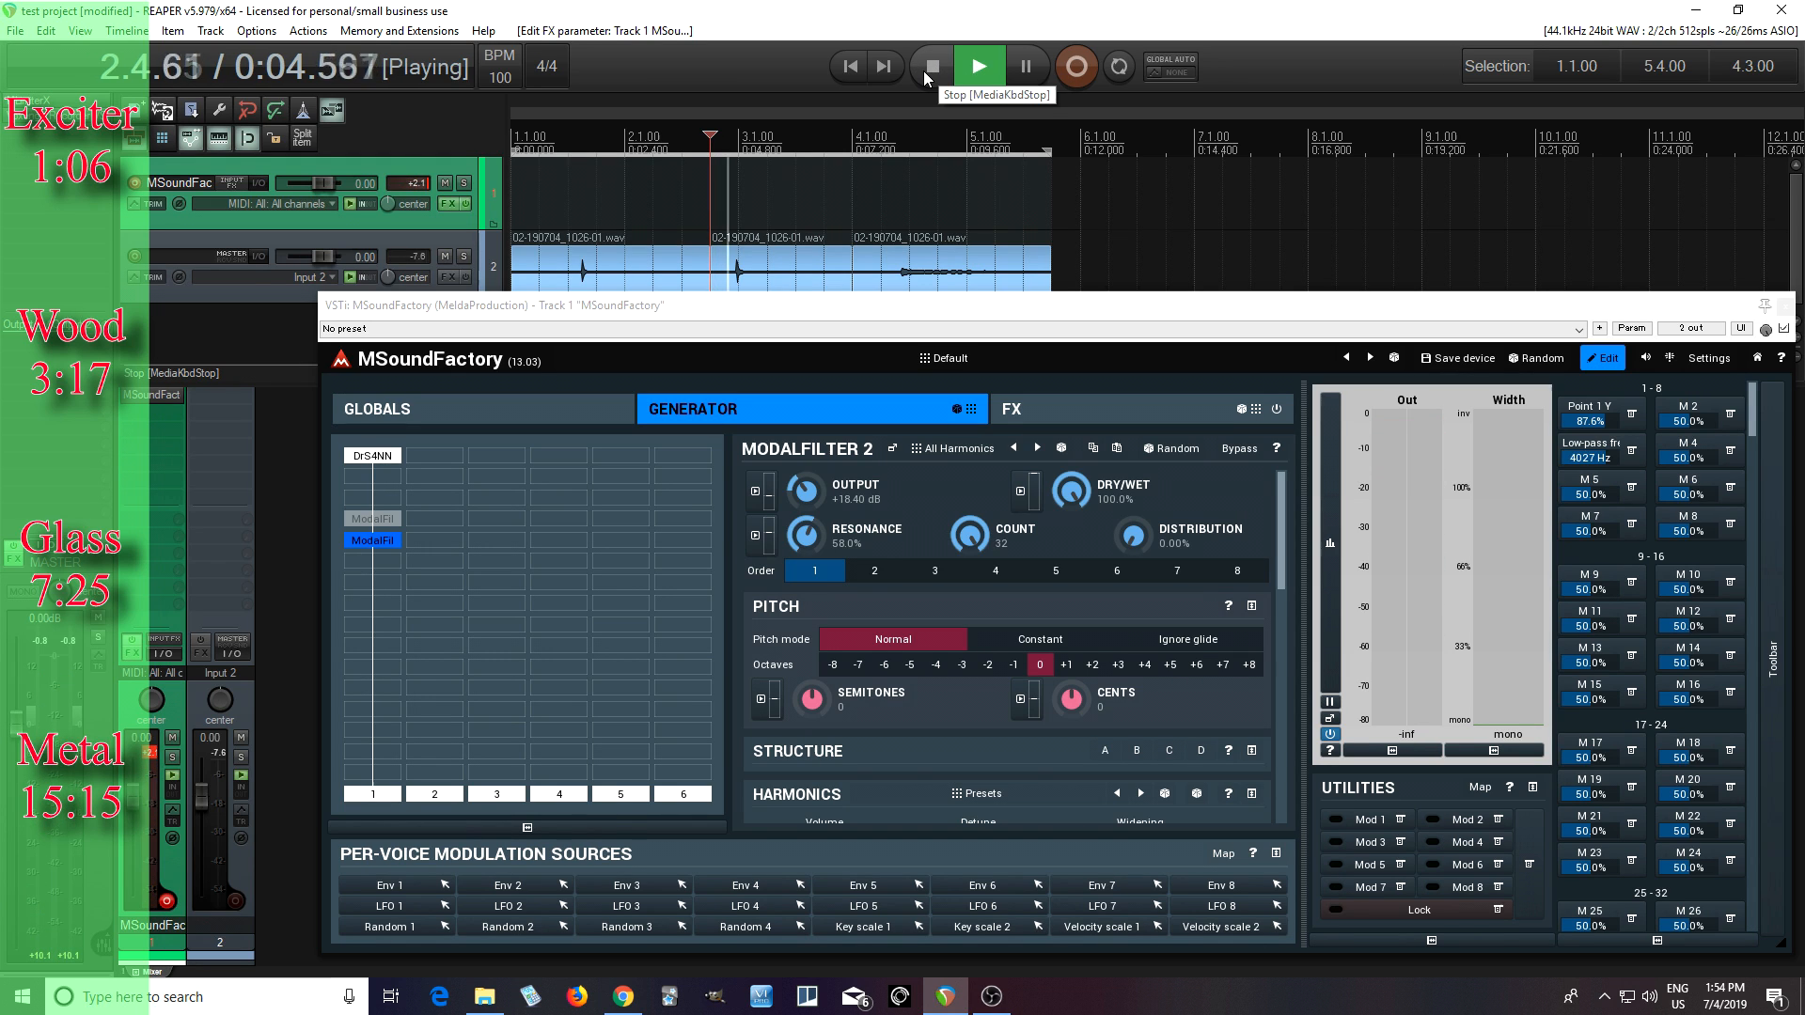
pyautogui.click(923, 71)
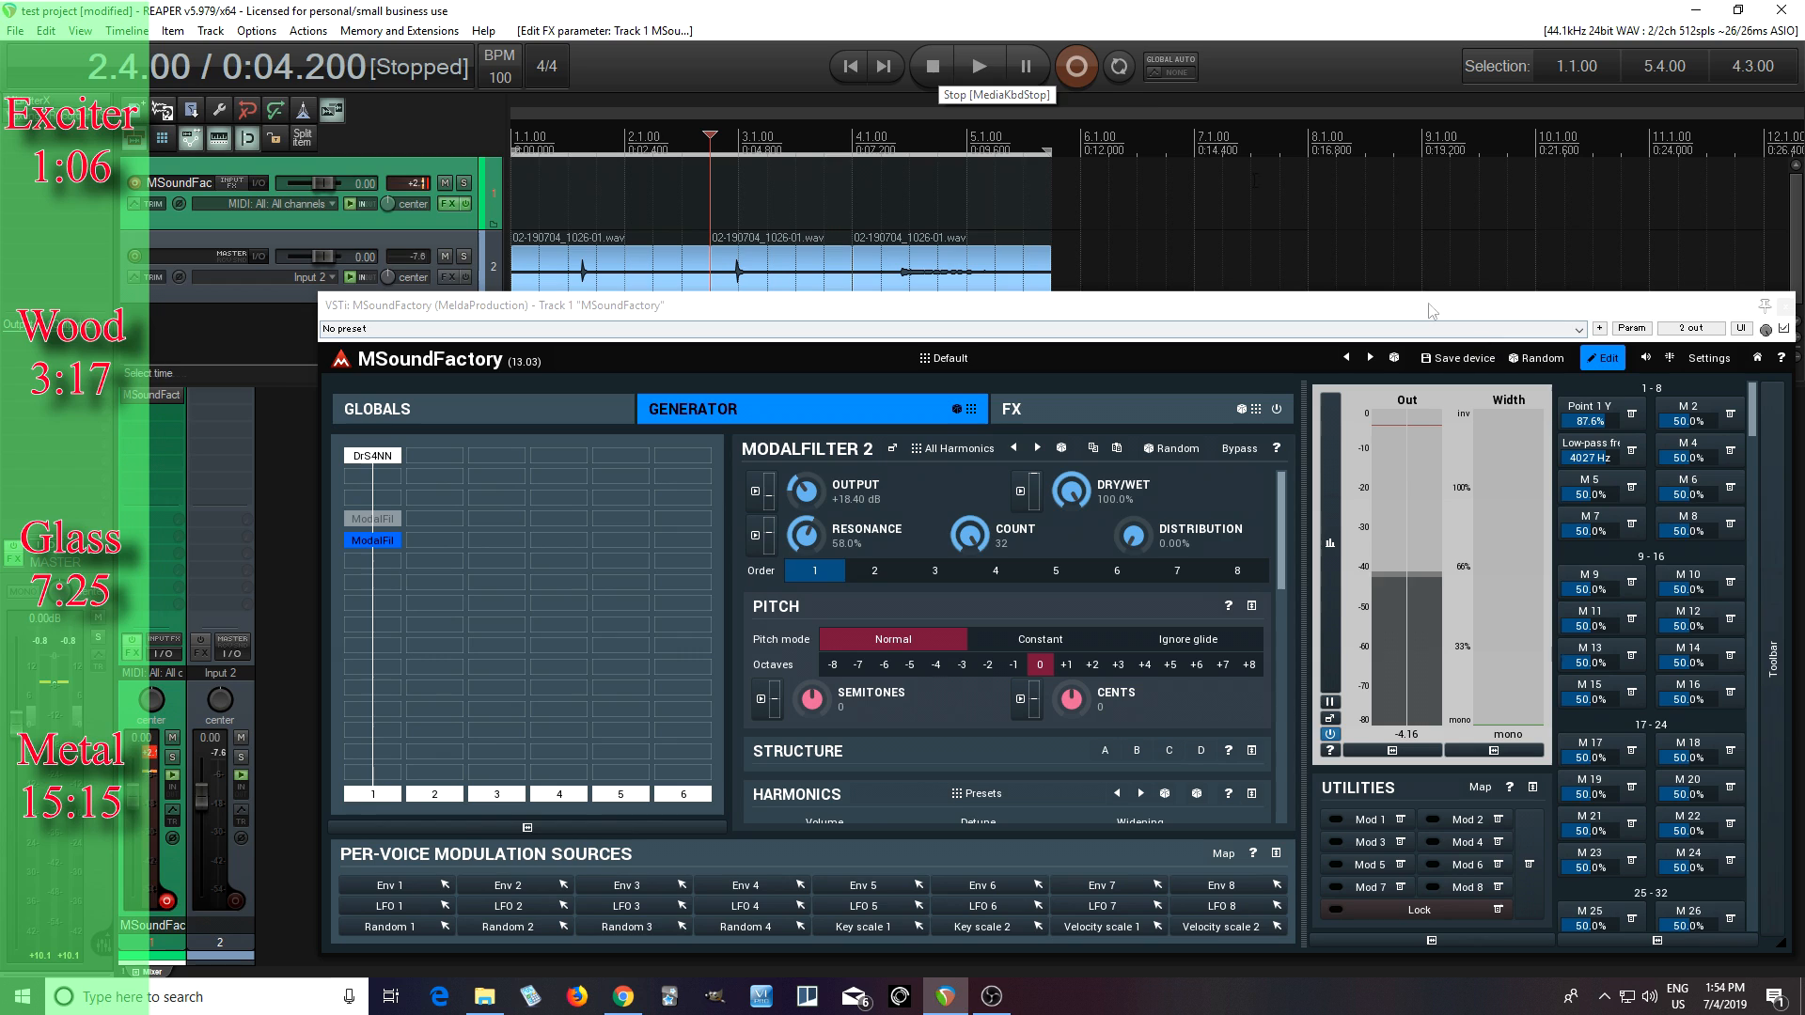
pyautogui.press('space')
pyautogui.click(935, 70)
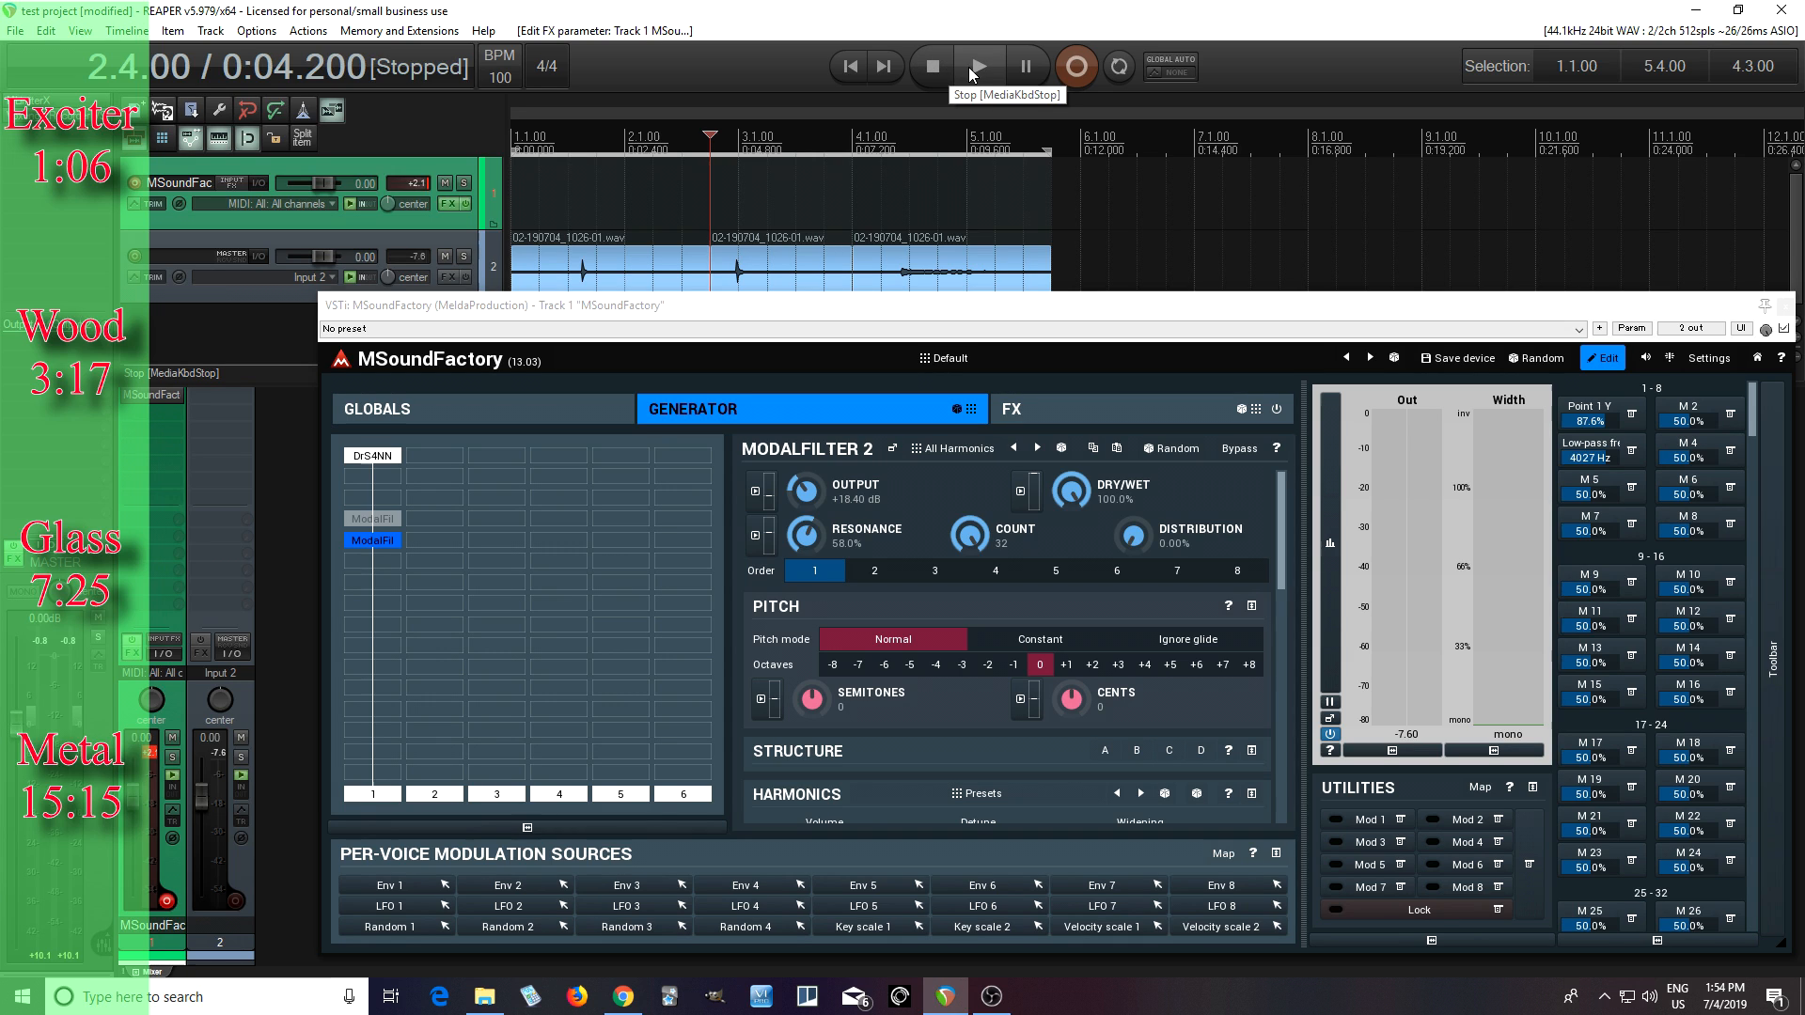
pyautogui.click(969, 65)
pyautogui.click(929, 62)
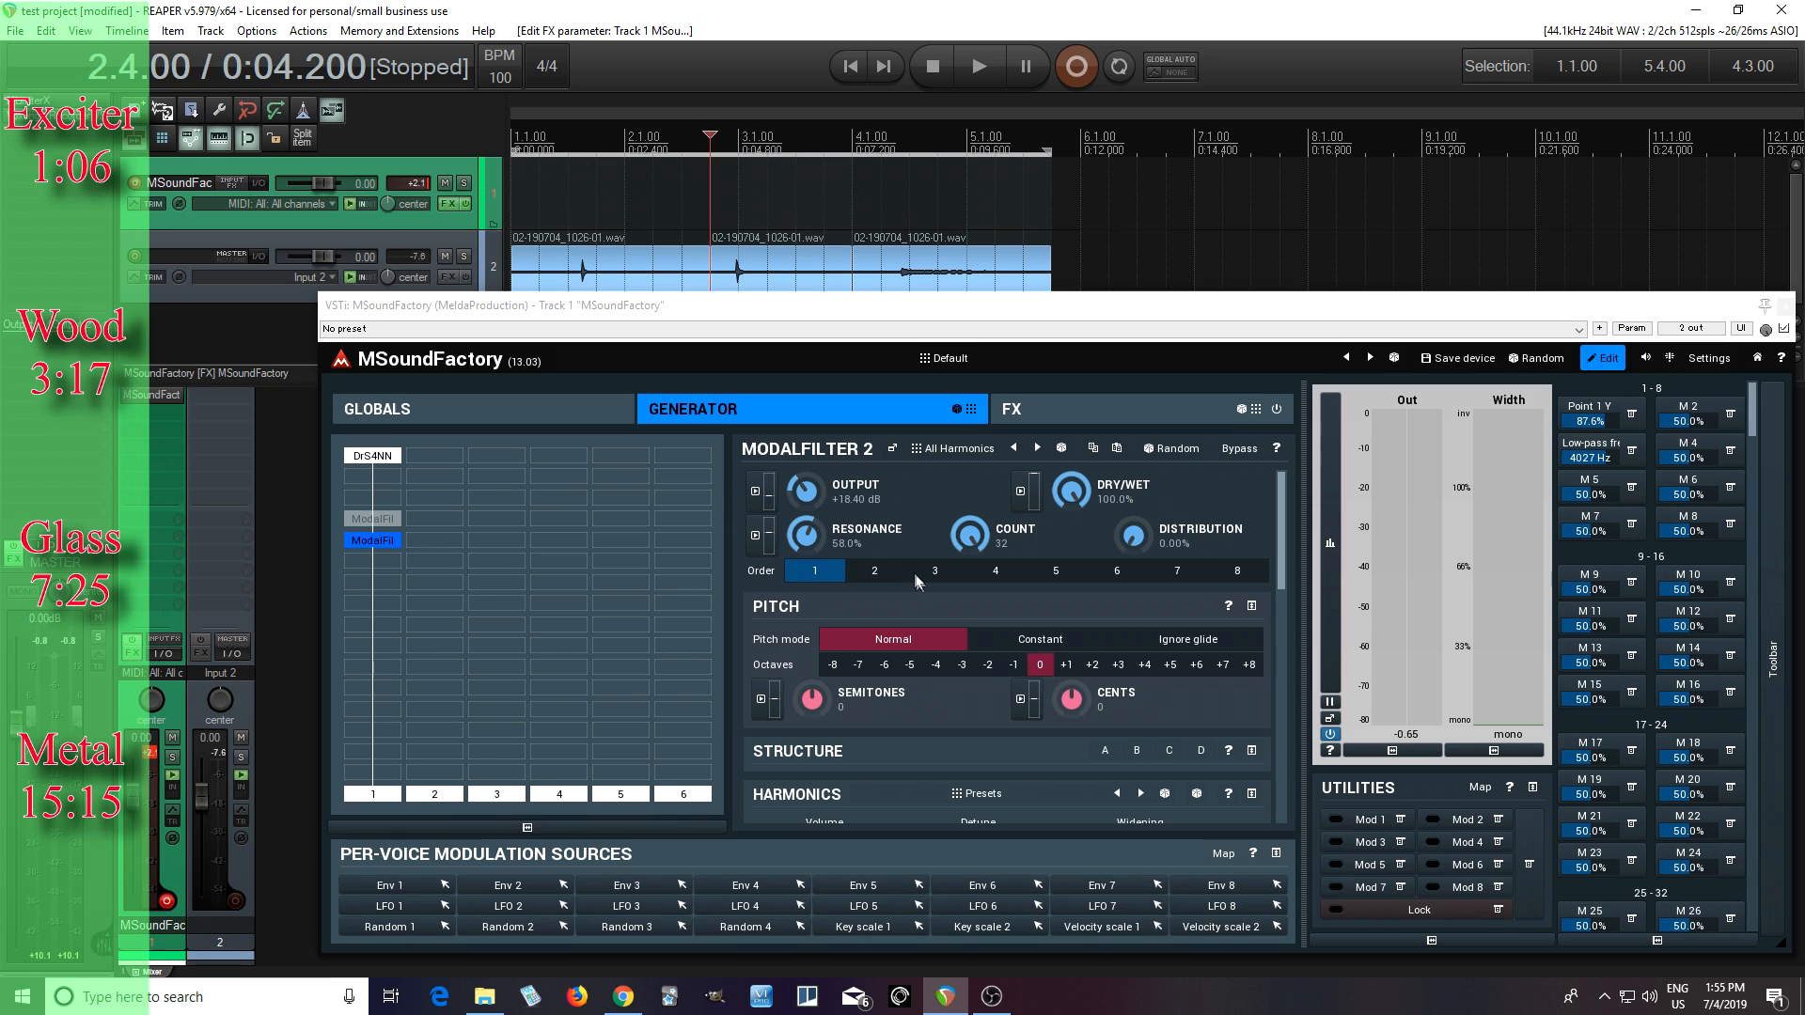
# Try ModalFilter 2 with resonance at 100.0% and filter orders 3, 5 and 4
pyautogui.moveTo(815, 536); pyautogui.dragTo(814, 451)
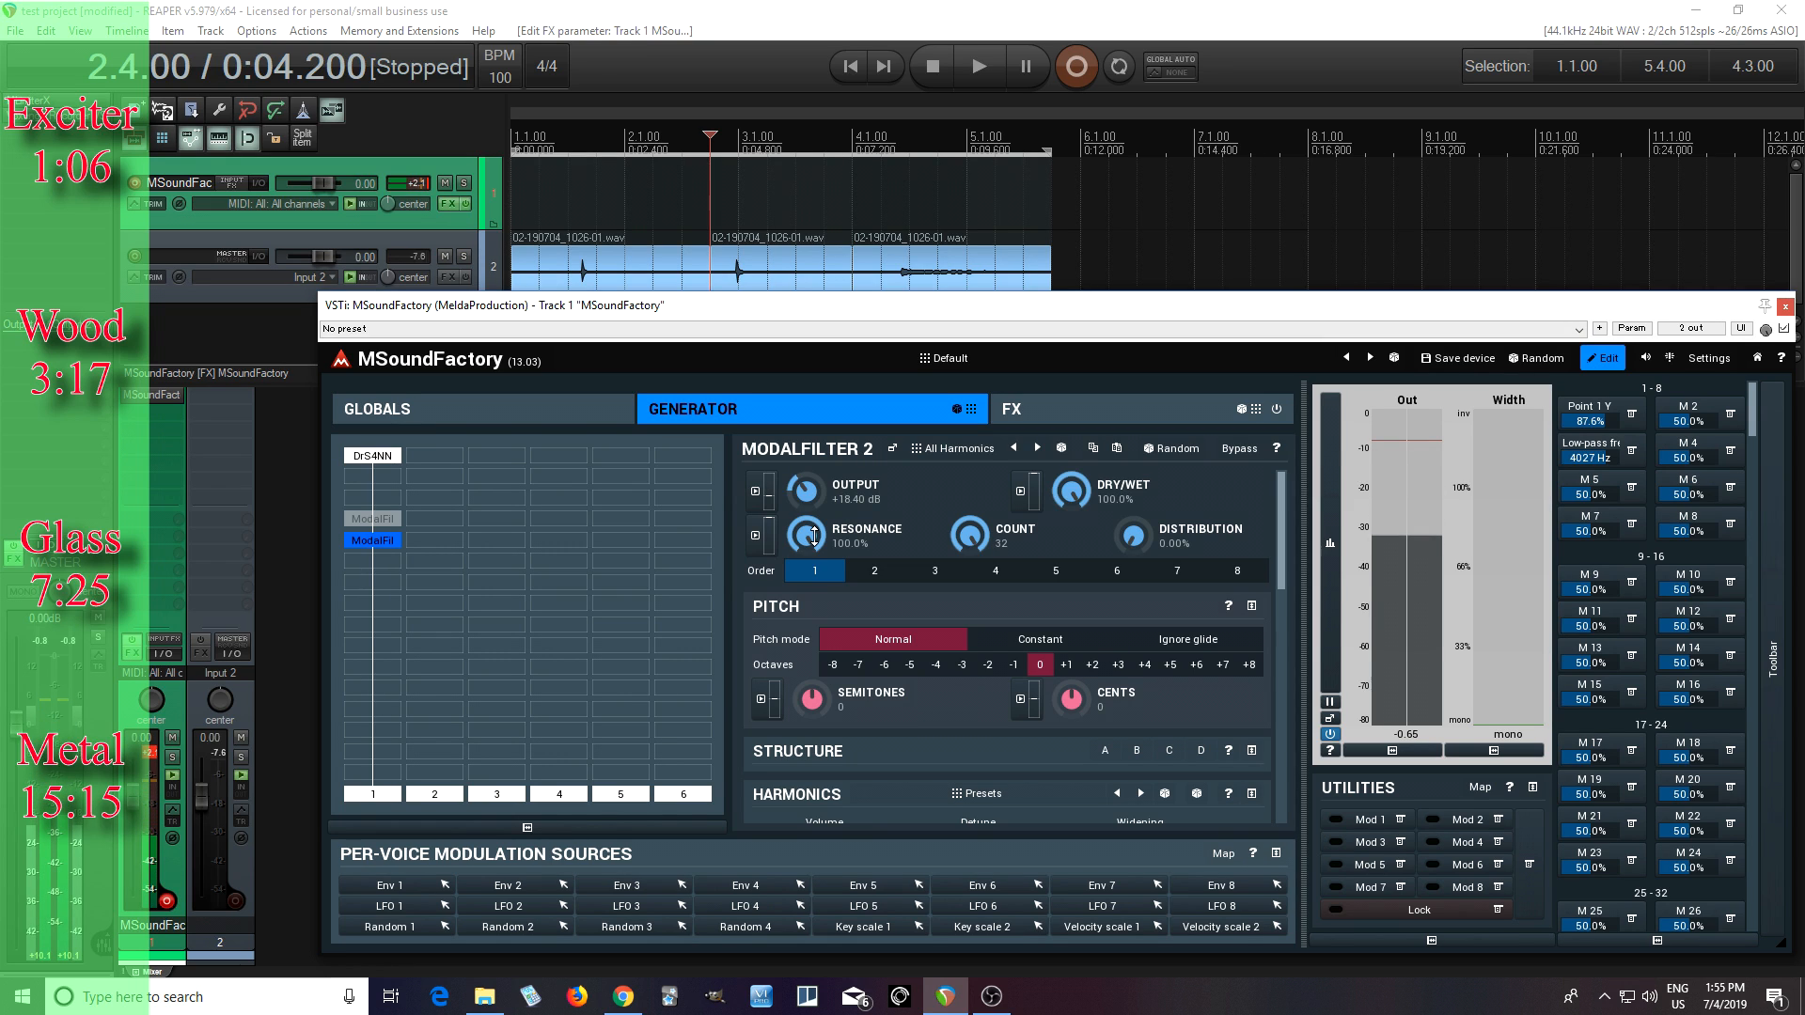
pyautogui.click(935, 574)
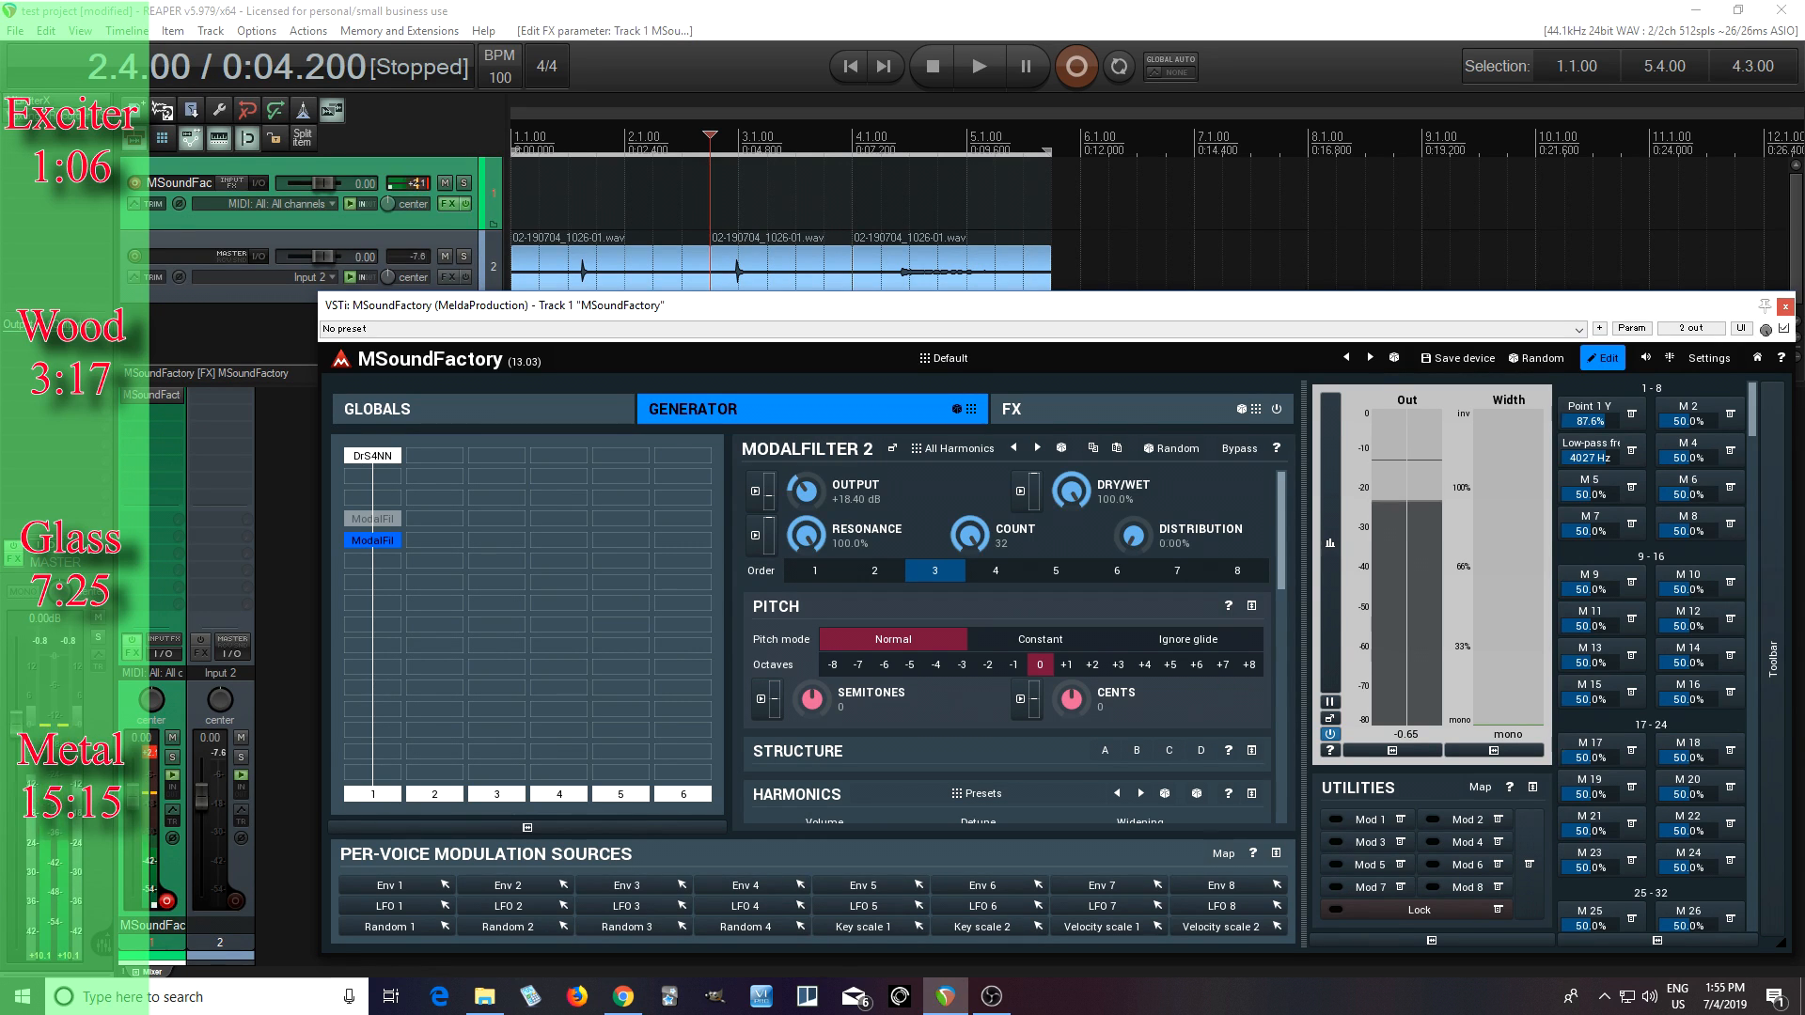
pyautogui.moveTo(1134, 537); pyautogui.dragTo(1134, 565)
pyautogui.click(1040, 580)
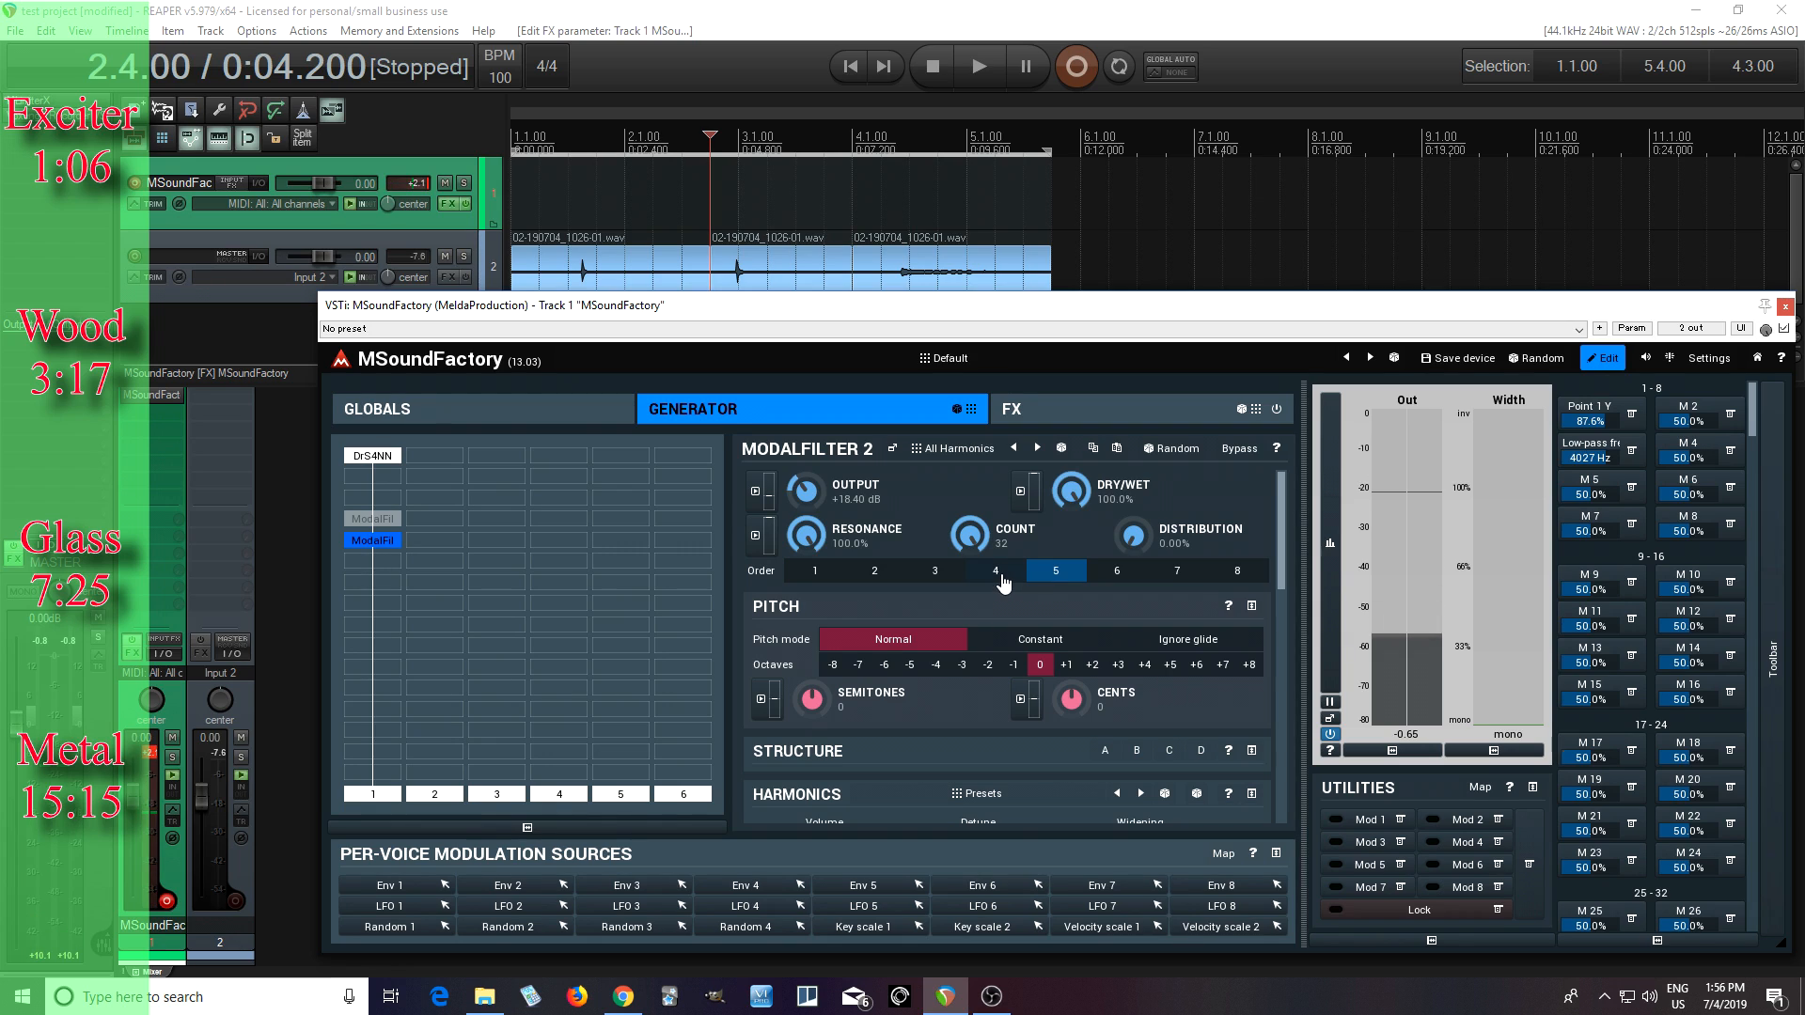
pyautogui.click(1000, 578)
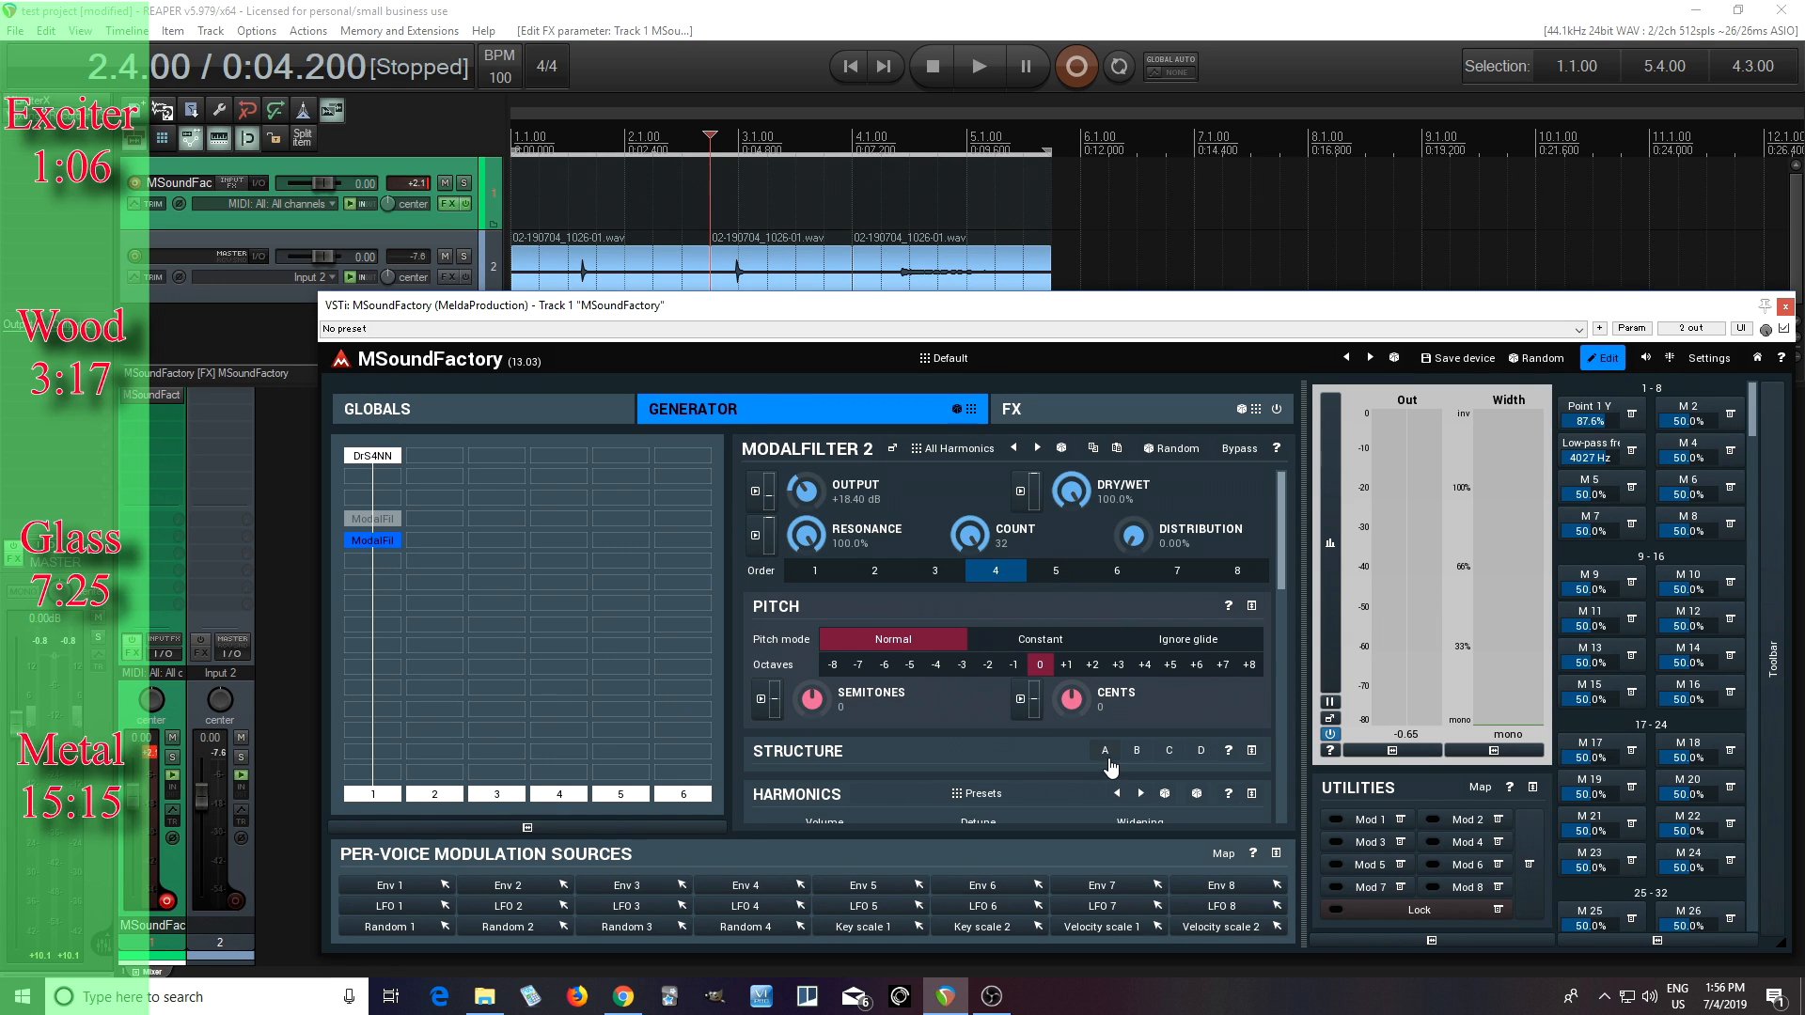
# Check harmonic structure A, lower ModalFilter 2's count to 8 and set its resonance to 55.6% with order 1
pyautogui.click(1107, 758)
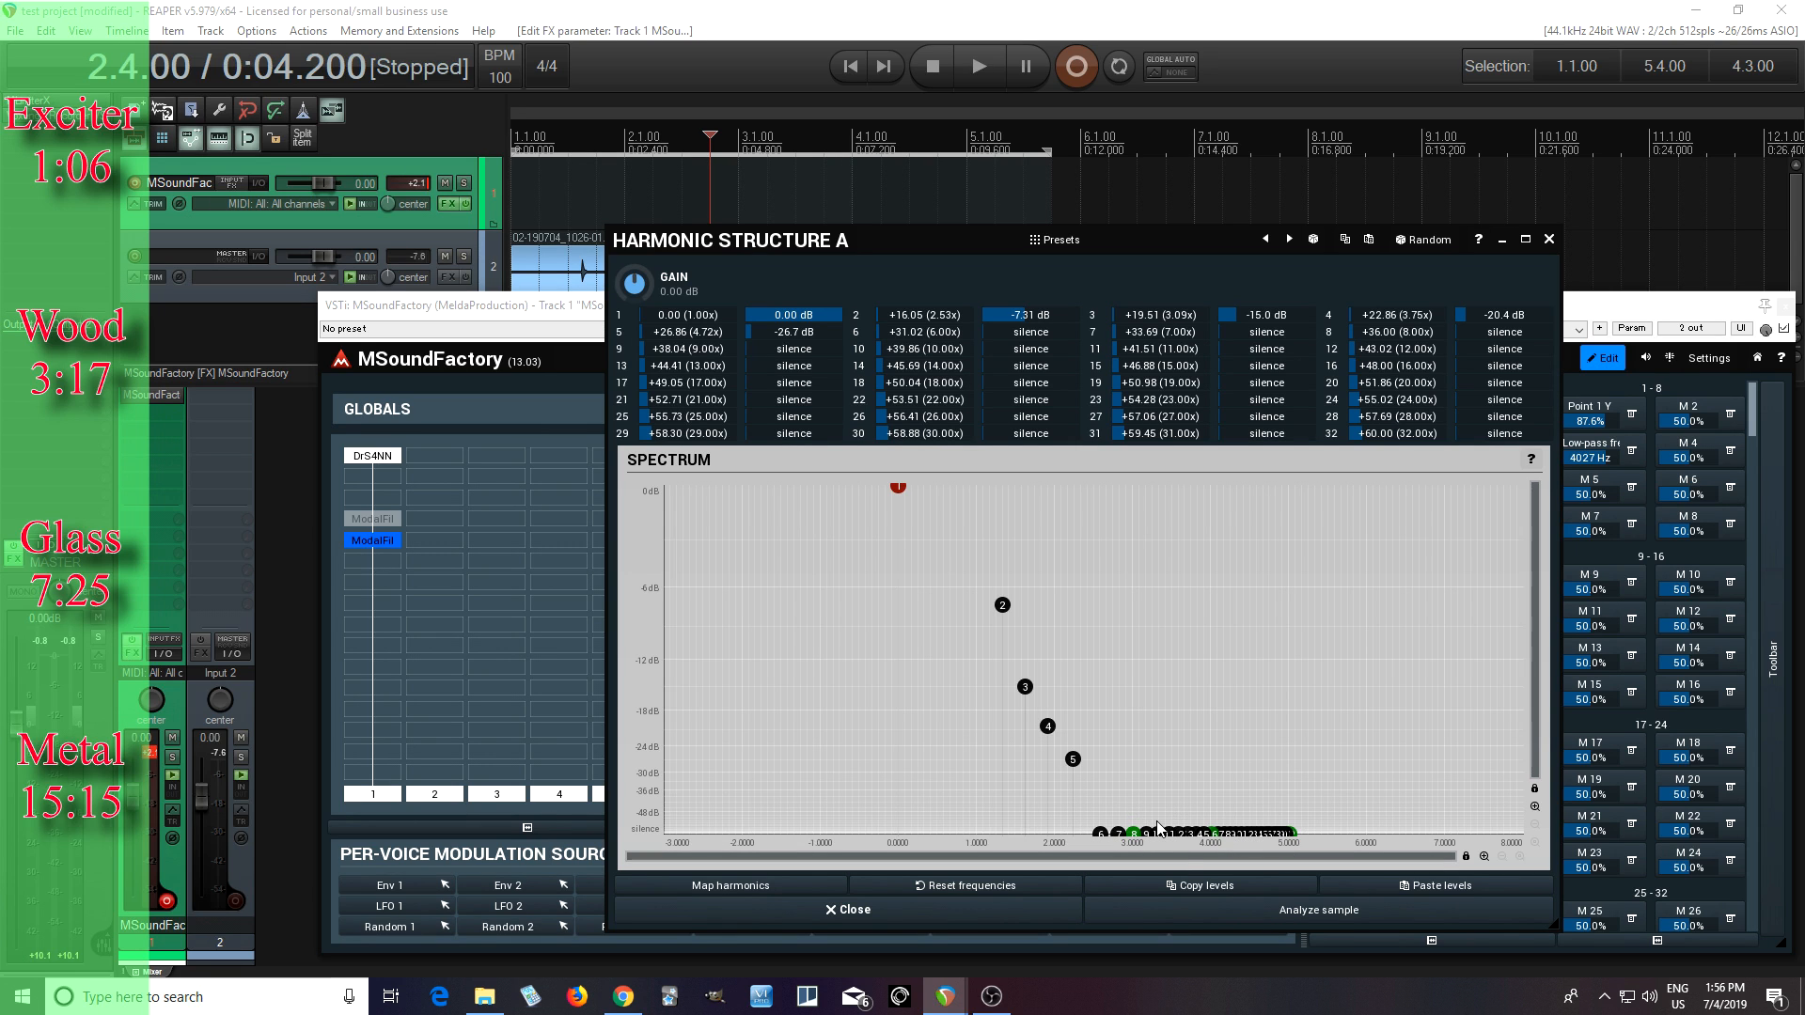
pyautogui.click(1011, 910)
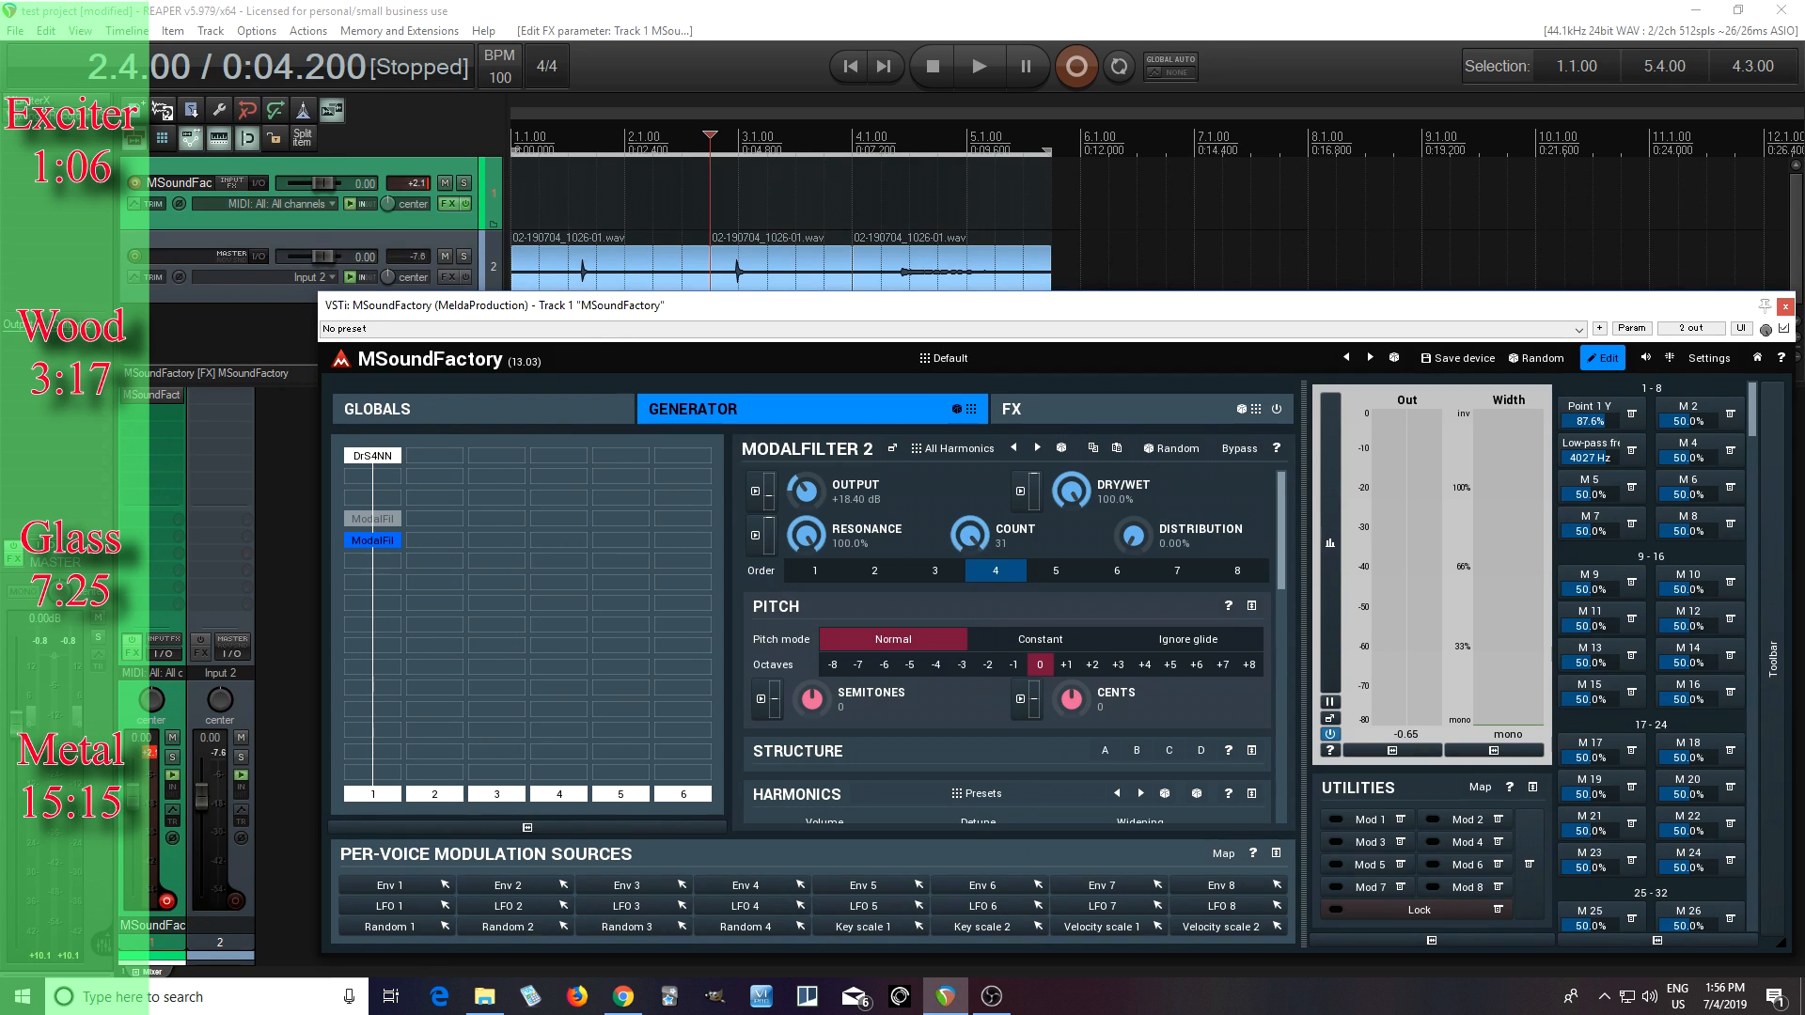
pyautogui.moveTo(969, 535); pyautogui.dragTo(968, 571)
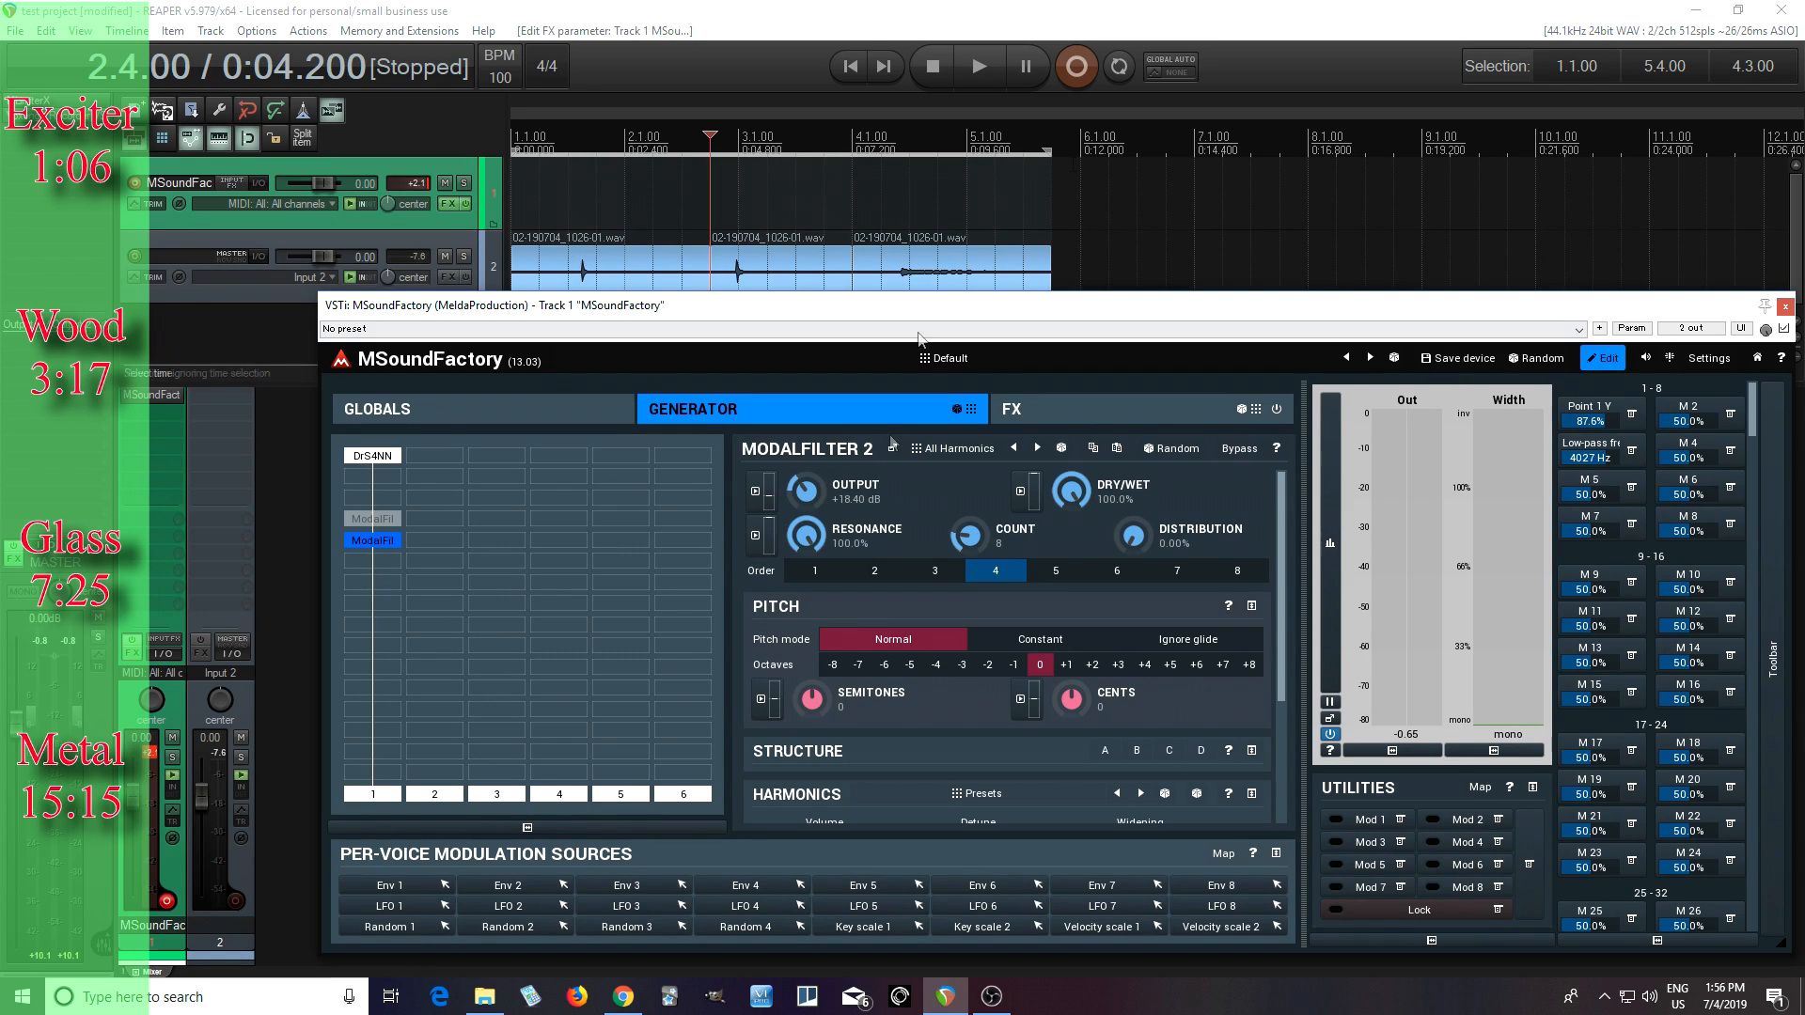
pyautogui.doubleClick(807, 536)
pyautogui.moveTo(807, 536); pyautogui.dragTo(808, 528)
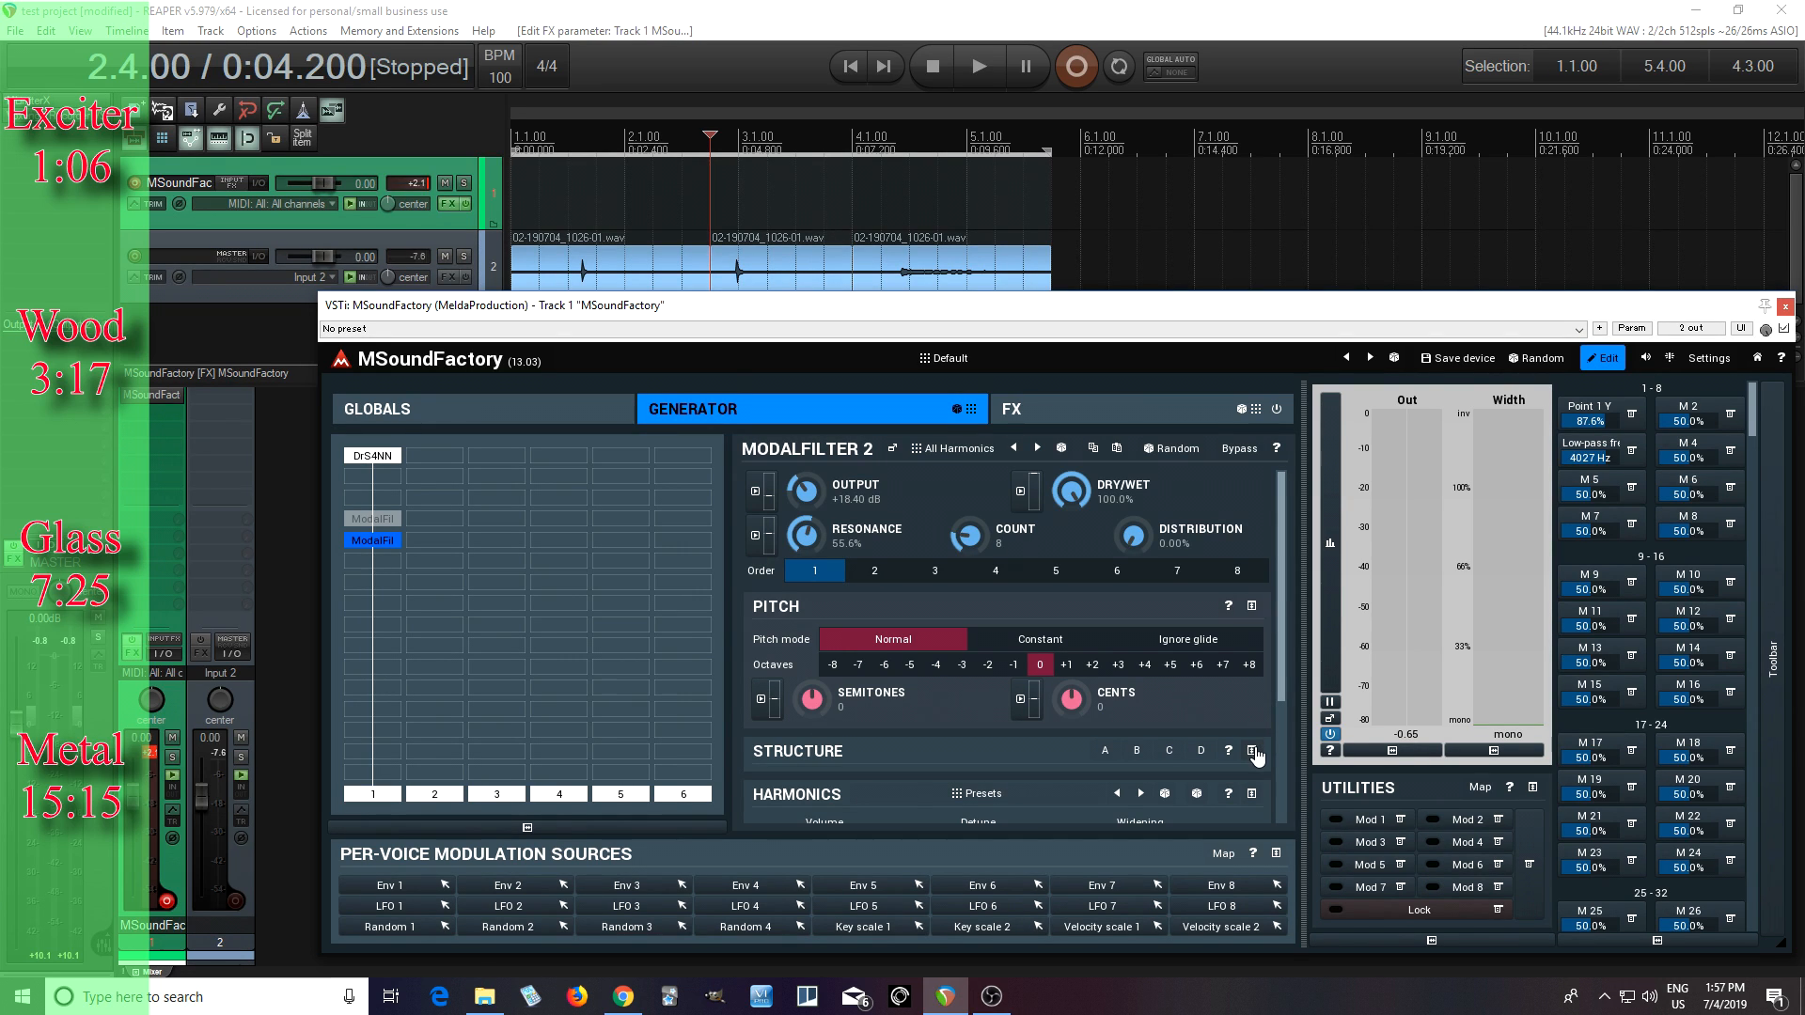
# Expand ModalFilter 2's structure section and copy harmonic structure A's settings into harmonic structure B
pyautogui.scroll(-3, 1255, 650)
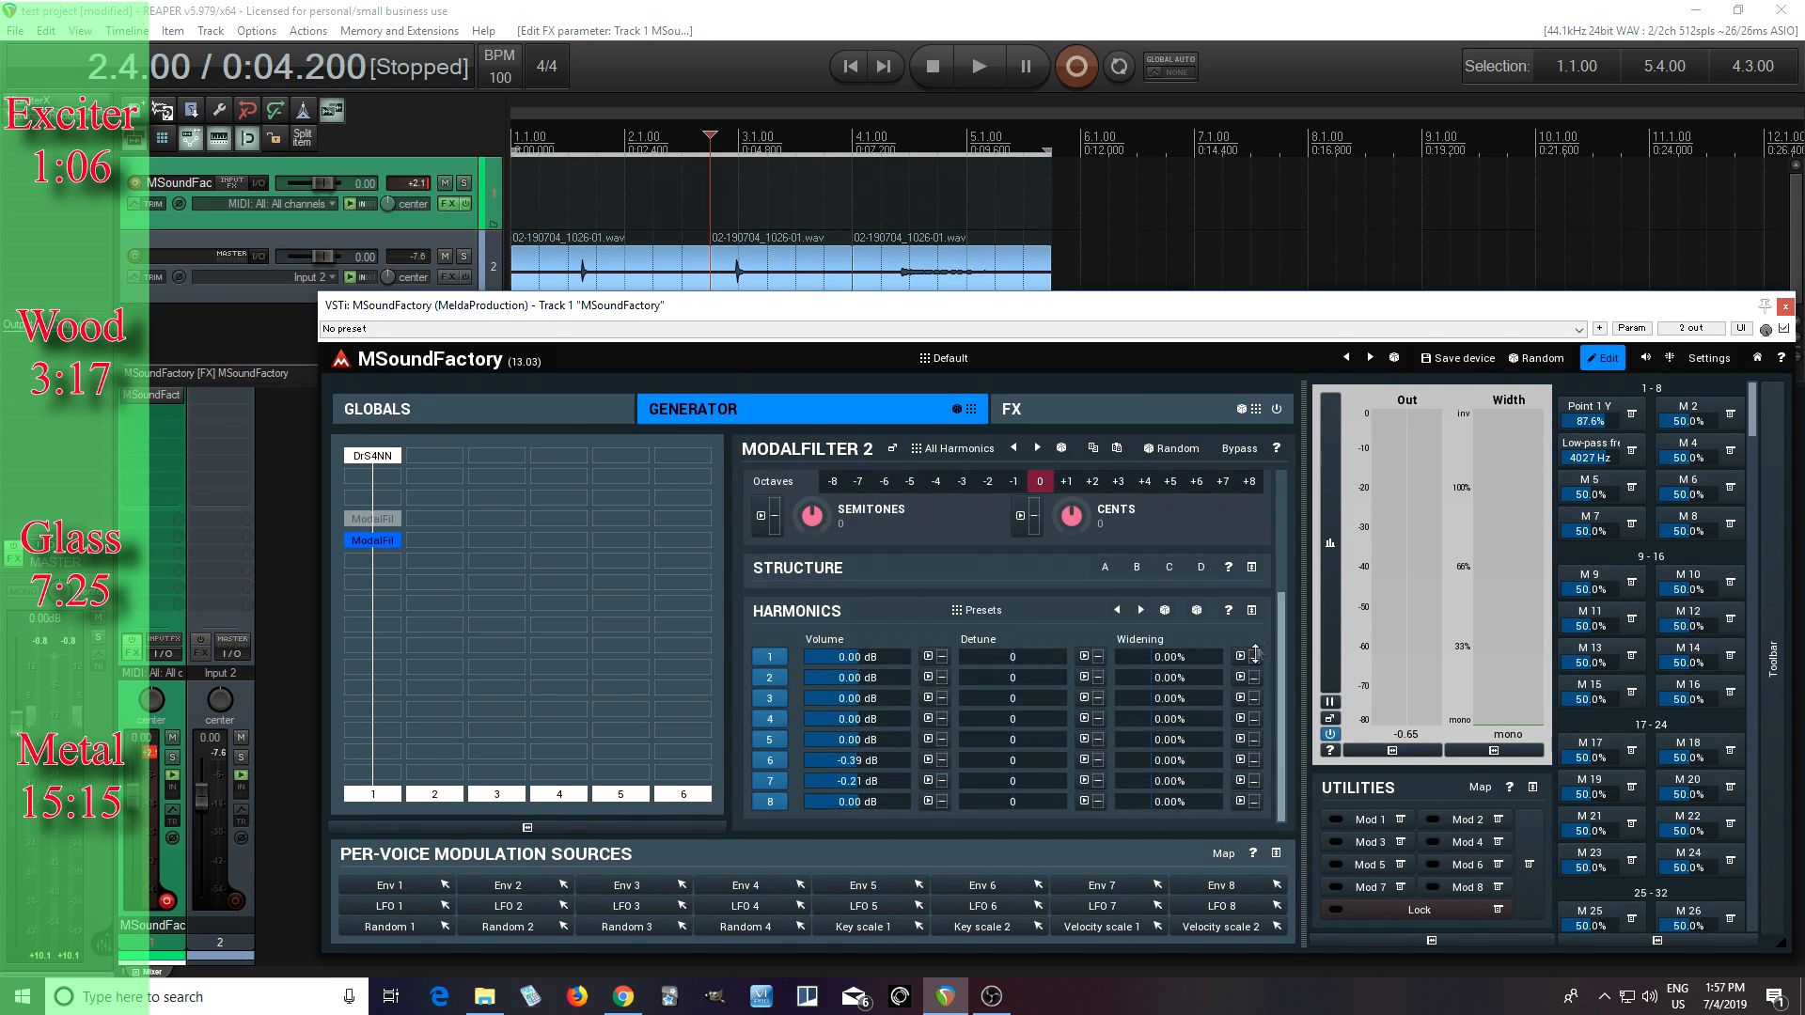
pyautogui.click(1251, 568)
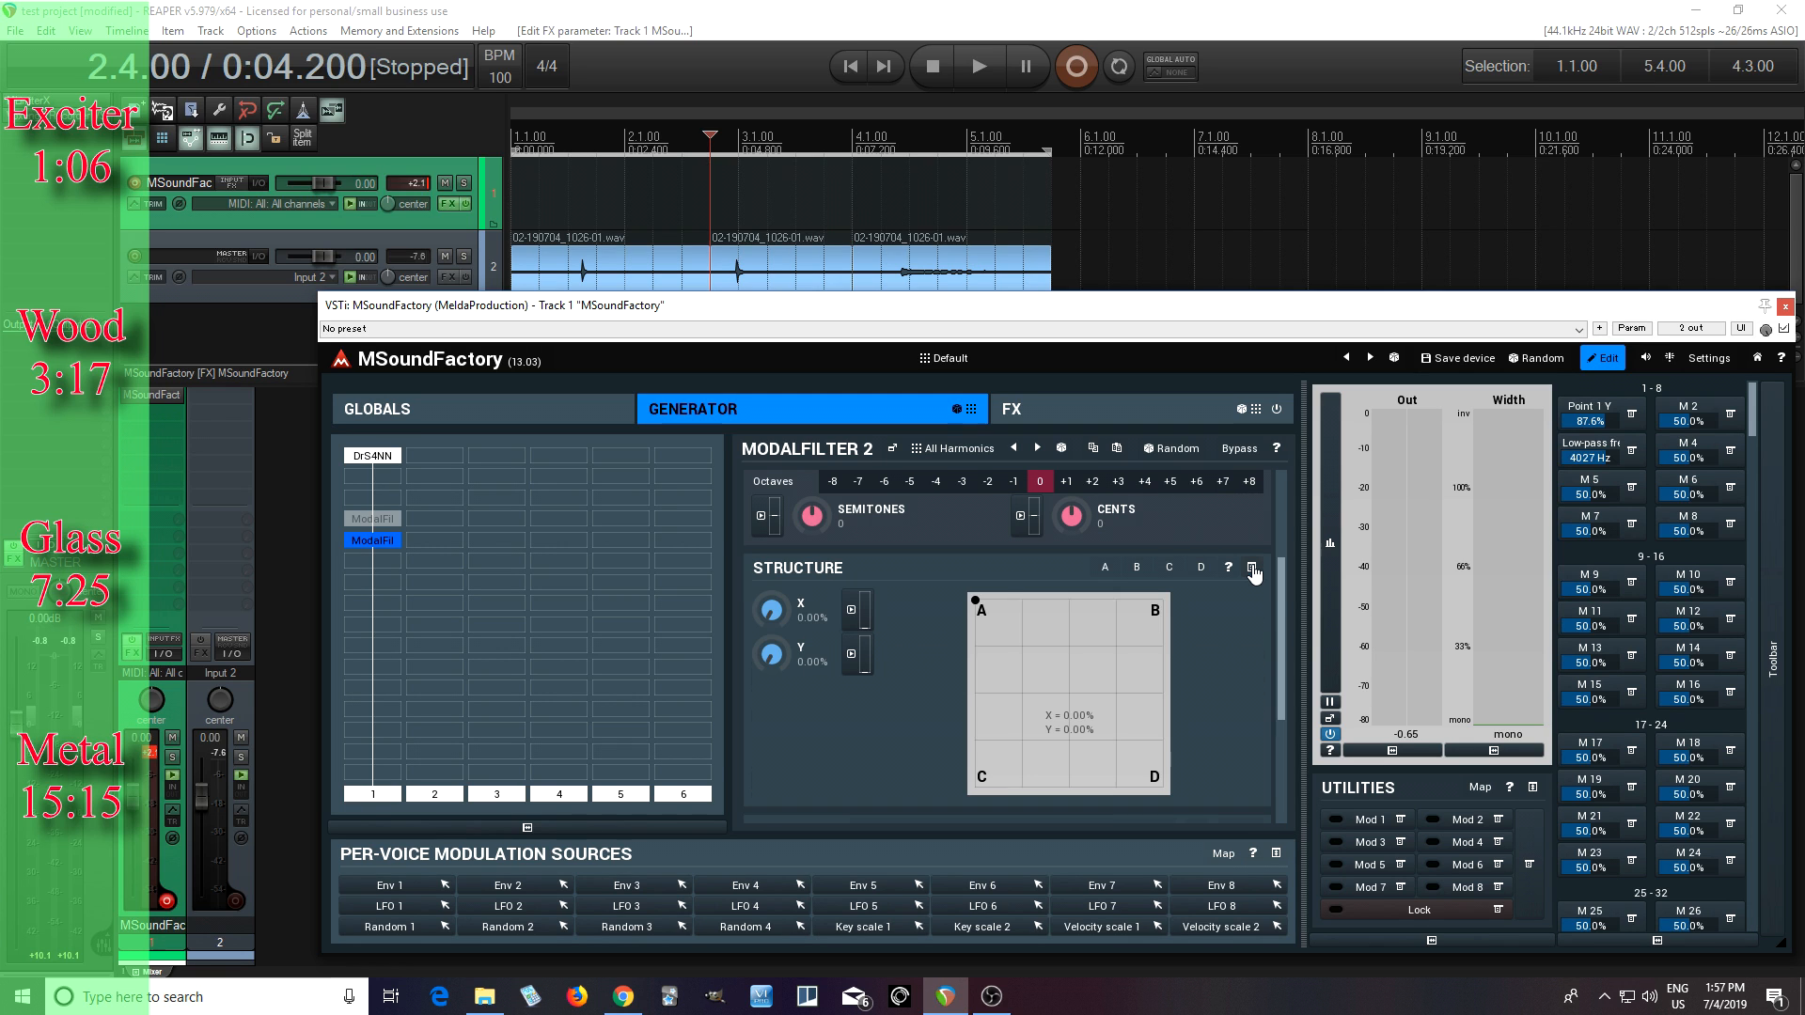
pyautogui.click(1104, 568)
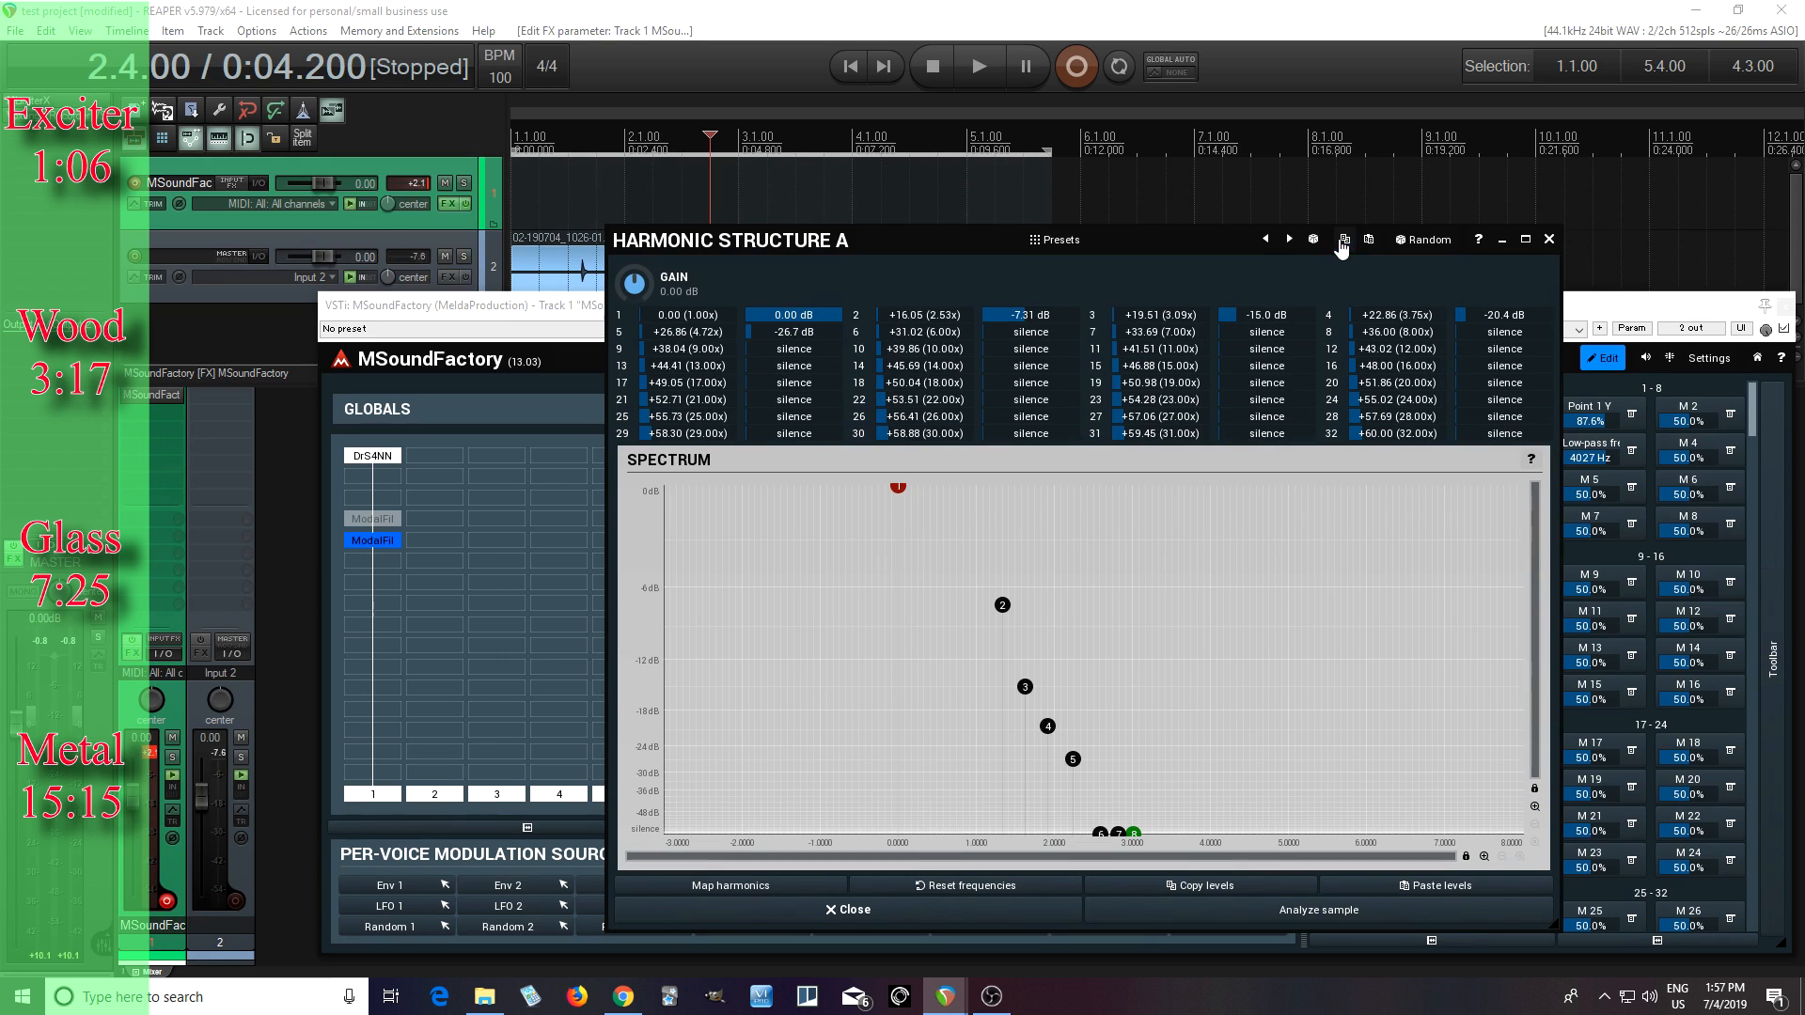
pyautogui.click(919, 909)
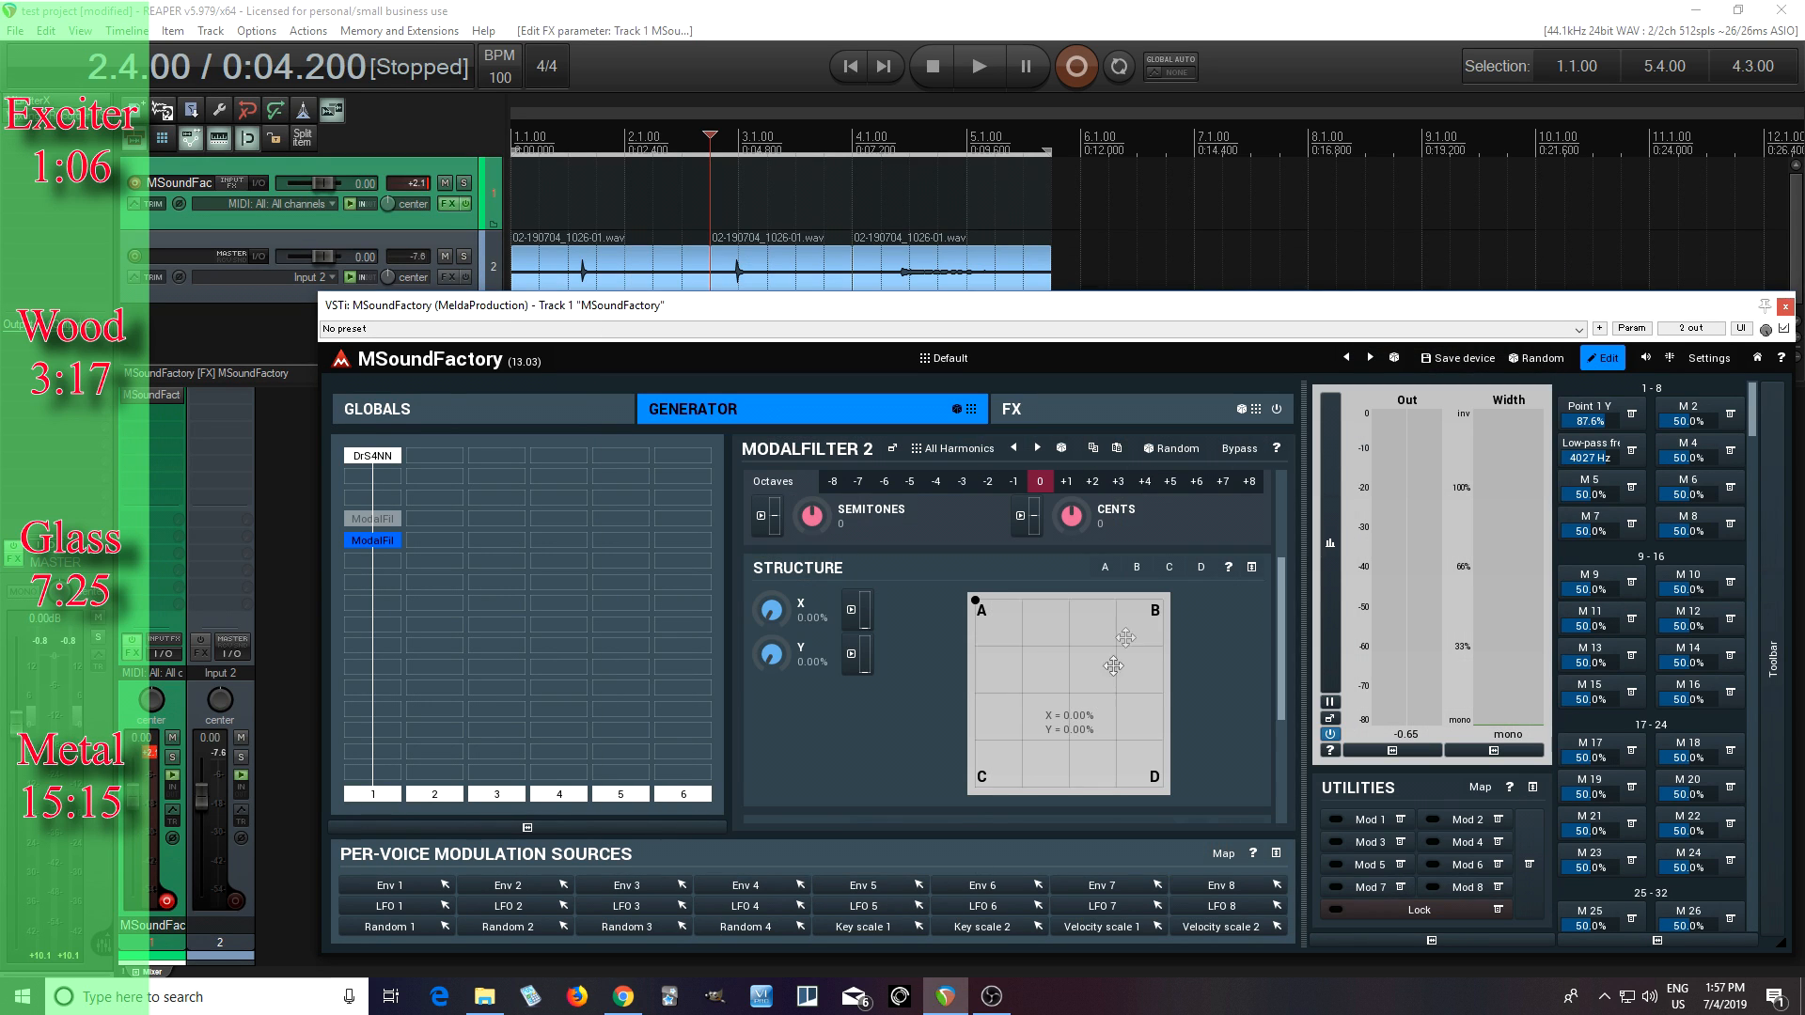
pyautogui.click(1138, 569)
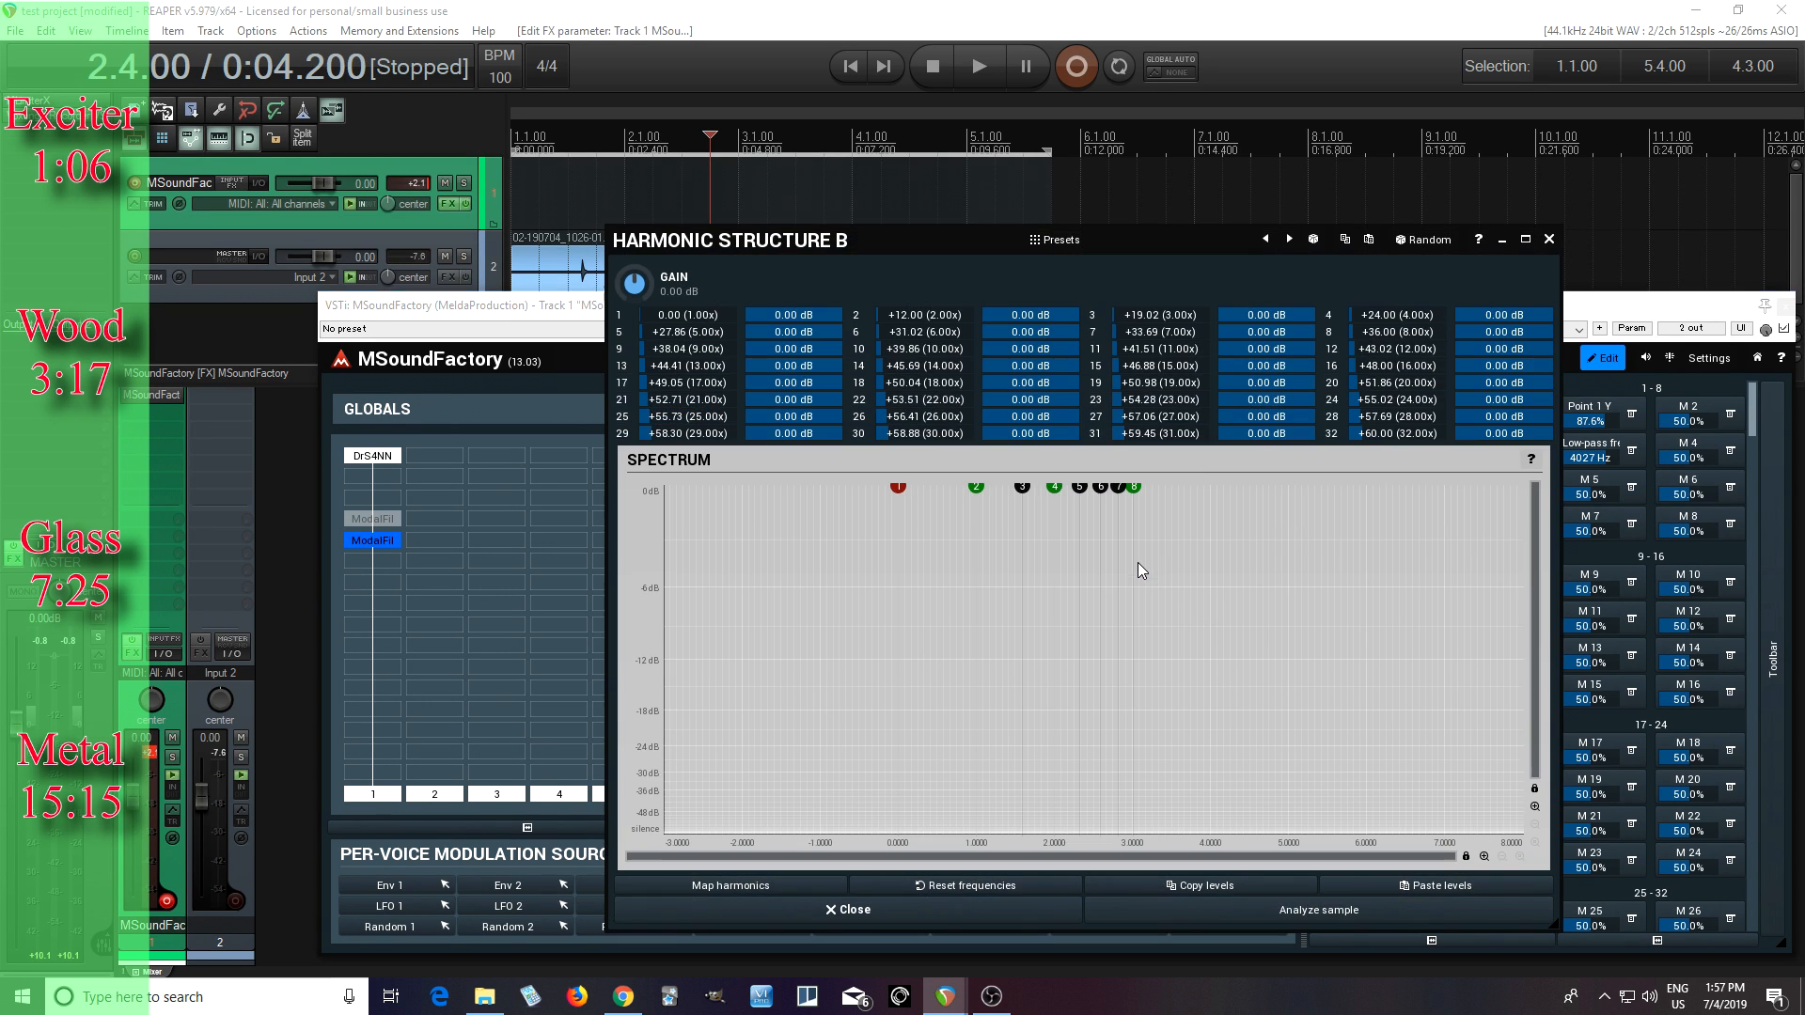
pyautogui.click(1370, 241)
pyautogui.click(978, 910)
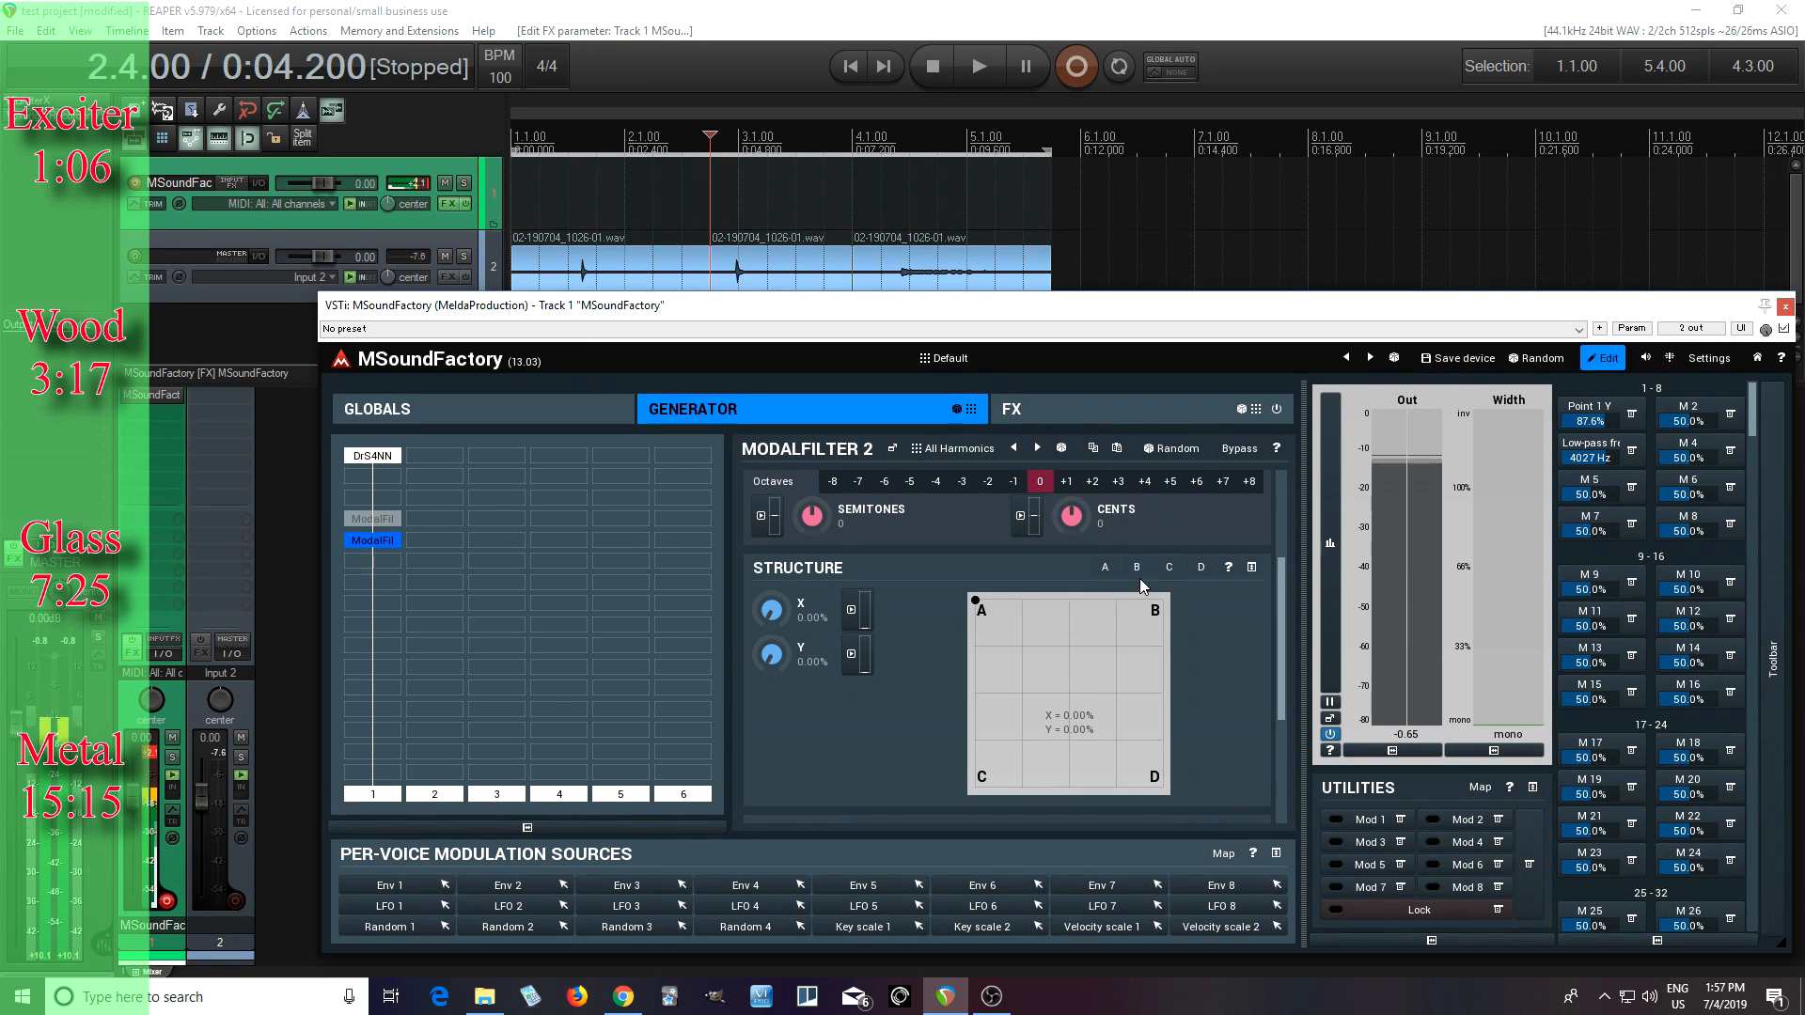
# Move the structure morph point to corner B at X 100% and reset the frequencies of harmonic structure A
pyautogui.moveTo(974, 607); pyautogui.dragTo(1164, 602)
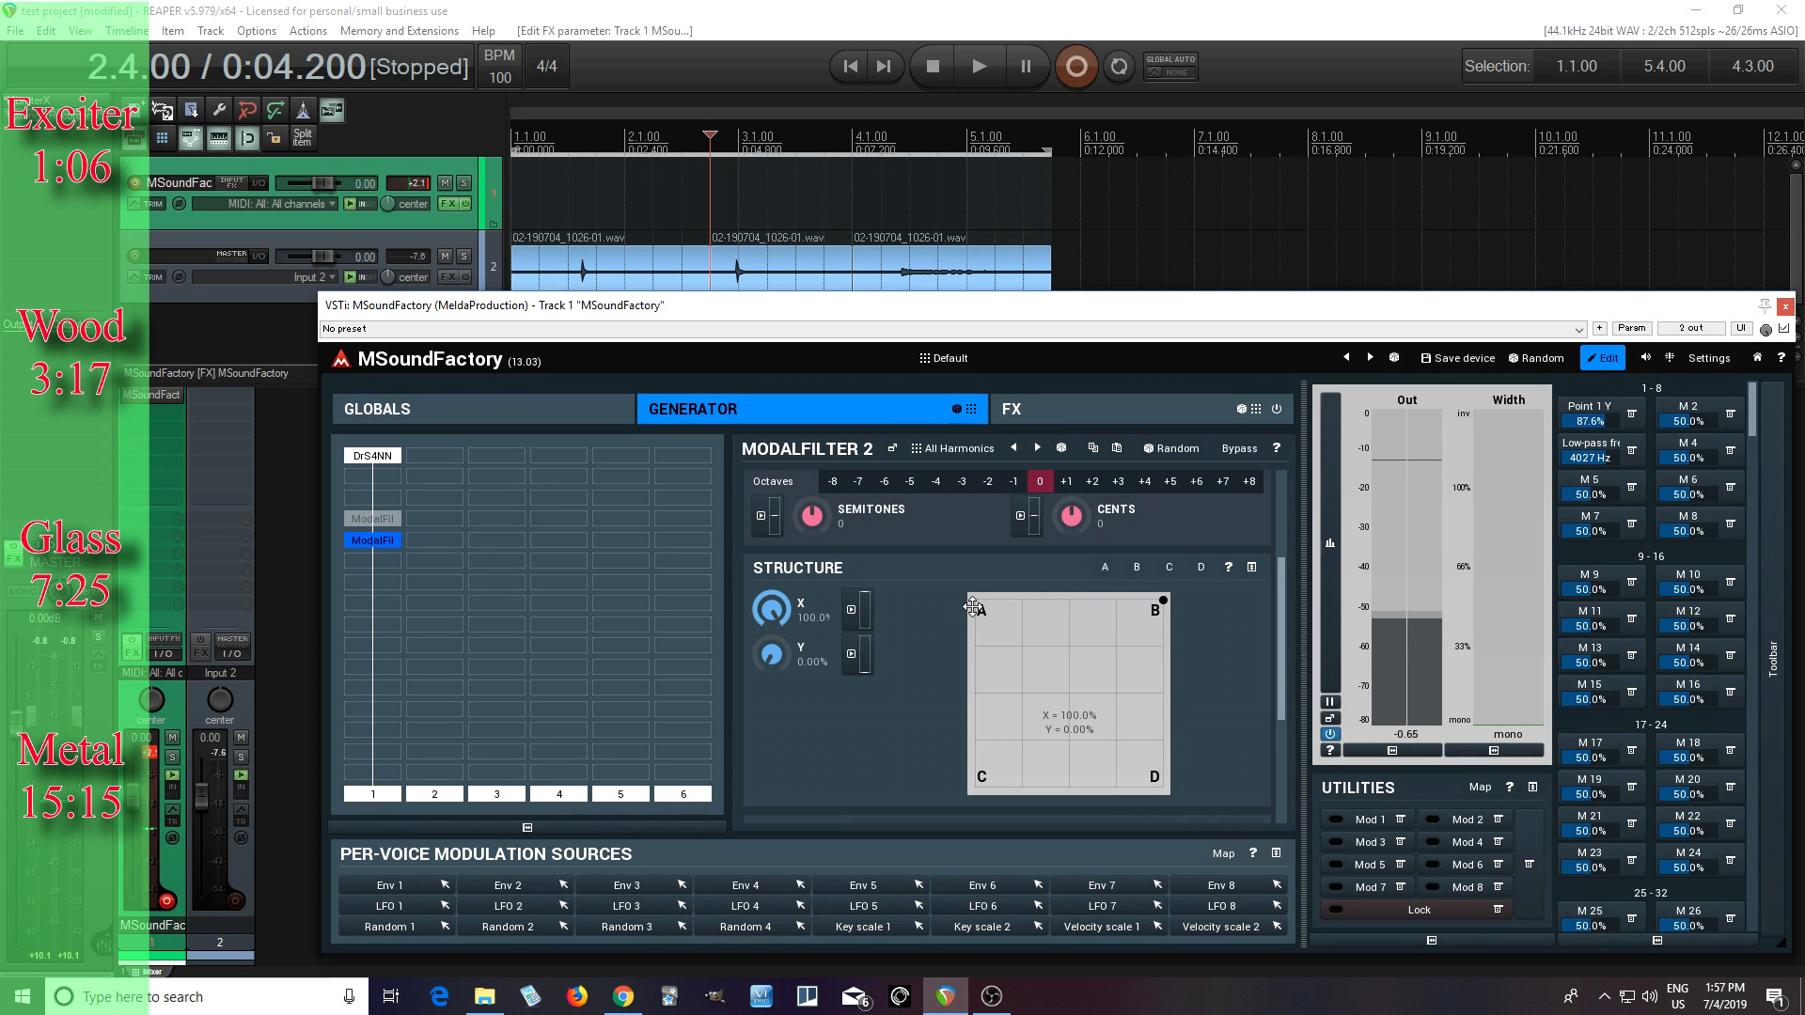
pyautogui.click(1103, 568)
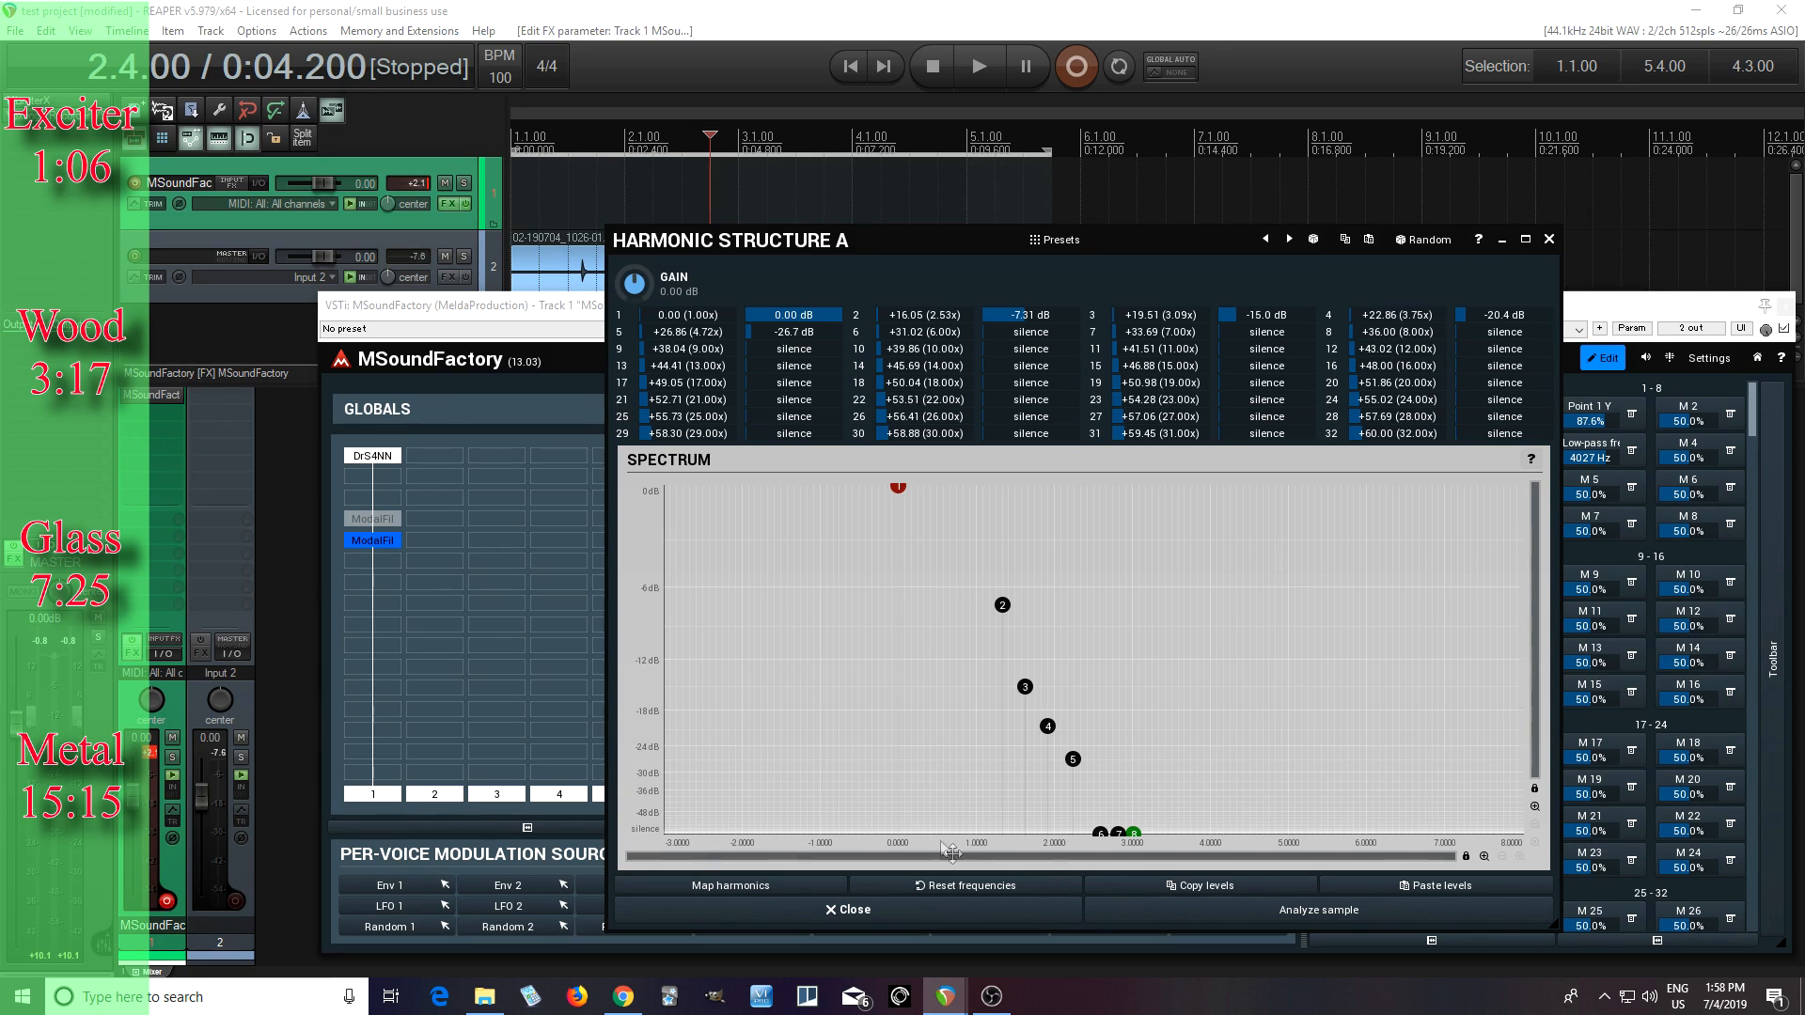
pyautogui.click(994, 893)
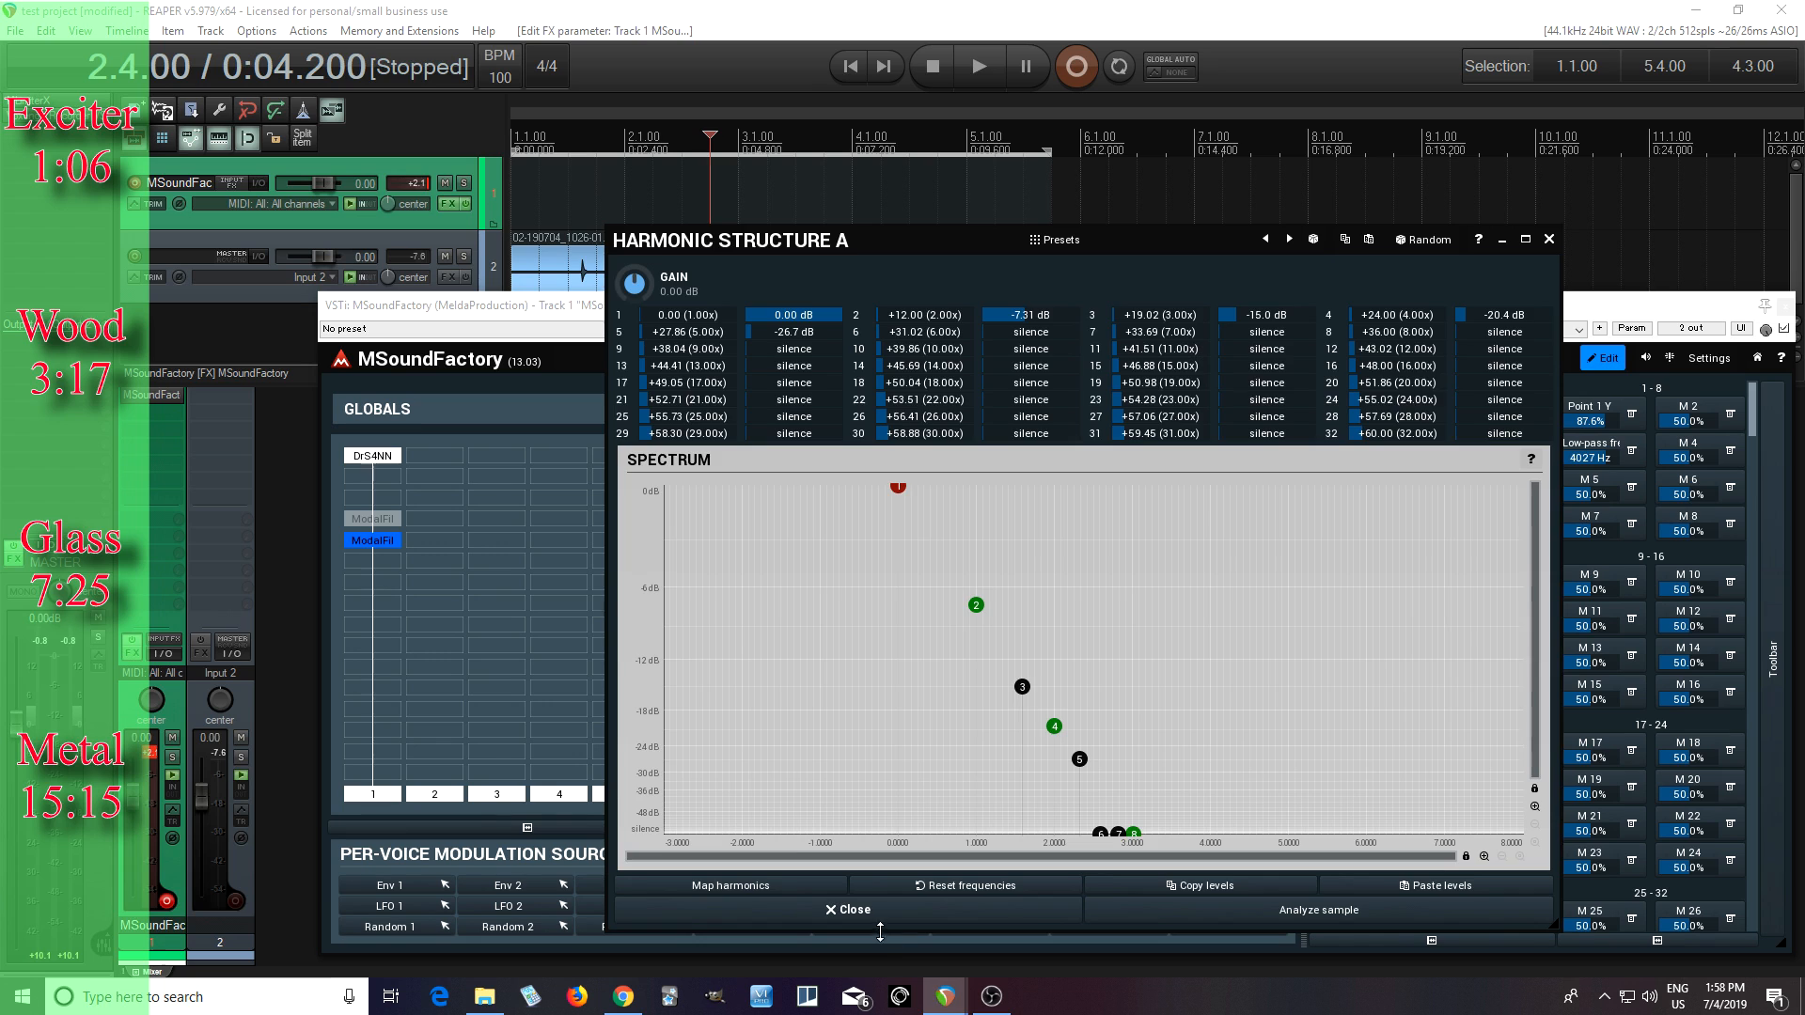
pyautogui.click(858, 911)
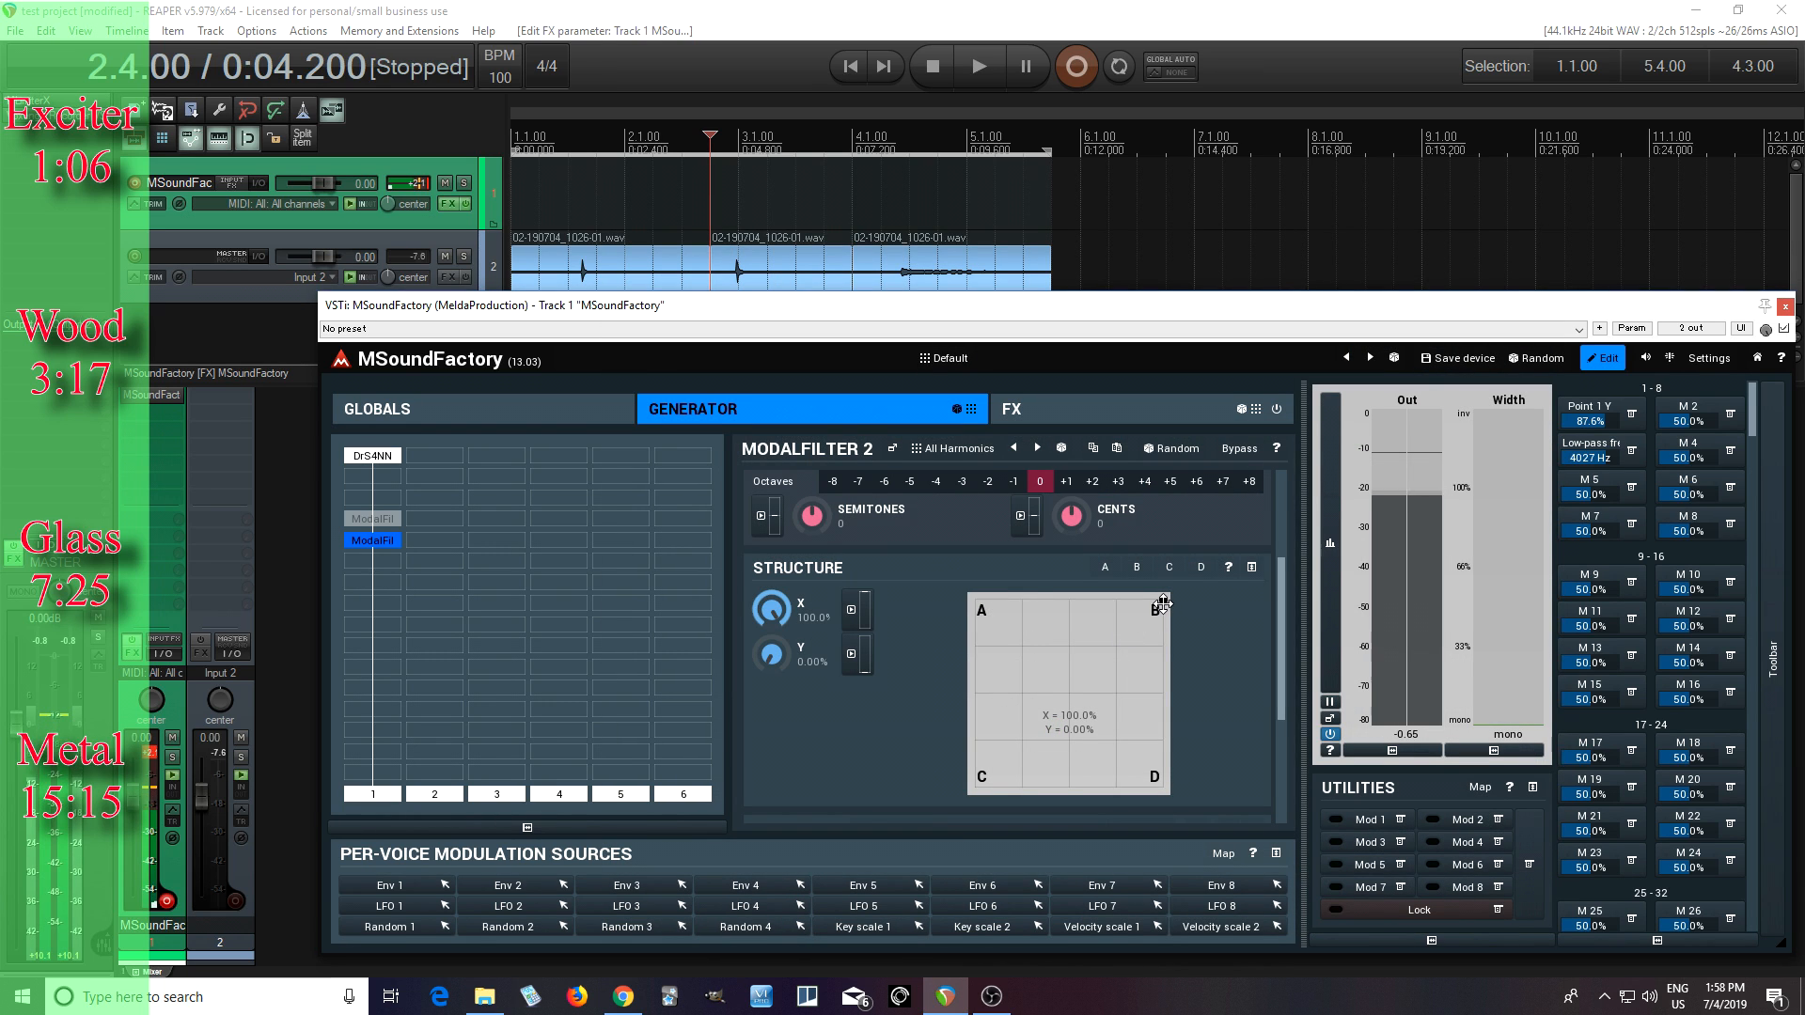
# Morph ModalFilter 2's structure between B and A, settling at X 21.0%, and clear the MSoundFactory track's peak indicator
pyautogui.moveTo(1163, 604)
pyautogui.mouseDown()
pyautogui.moveTo(975, 600)
pyautogui.moveTo(1163, 600)
pyautogui.mouseUp()
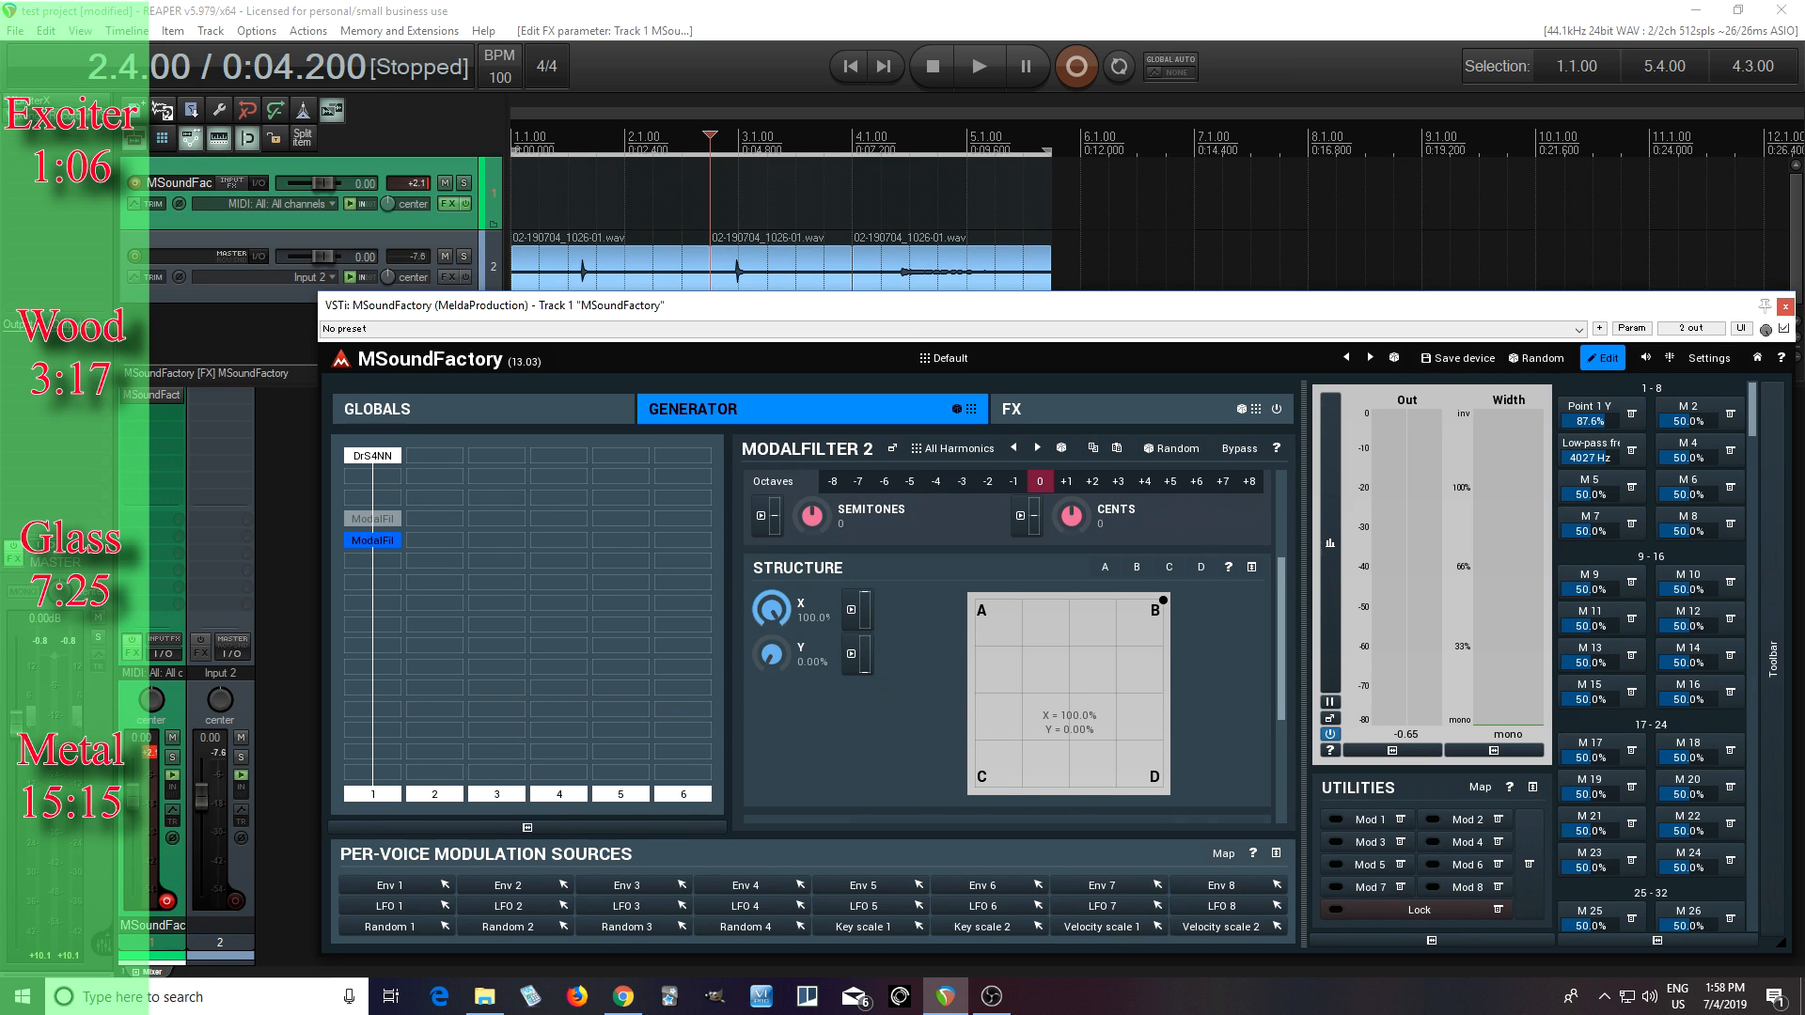
pyautogui.moveTo(1163, 600); pyautogui.dragTo(1054, 599)
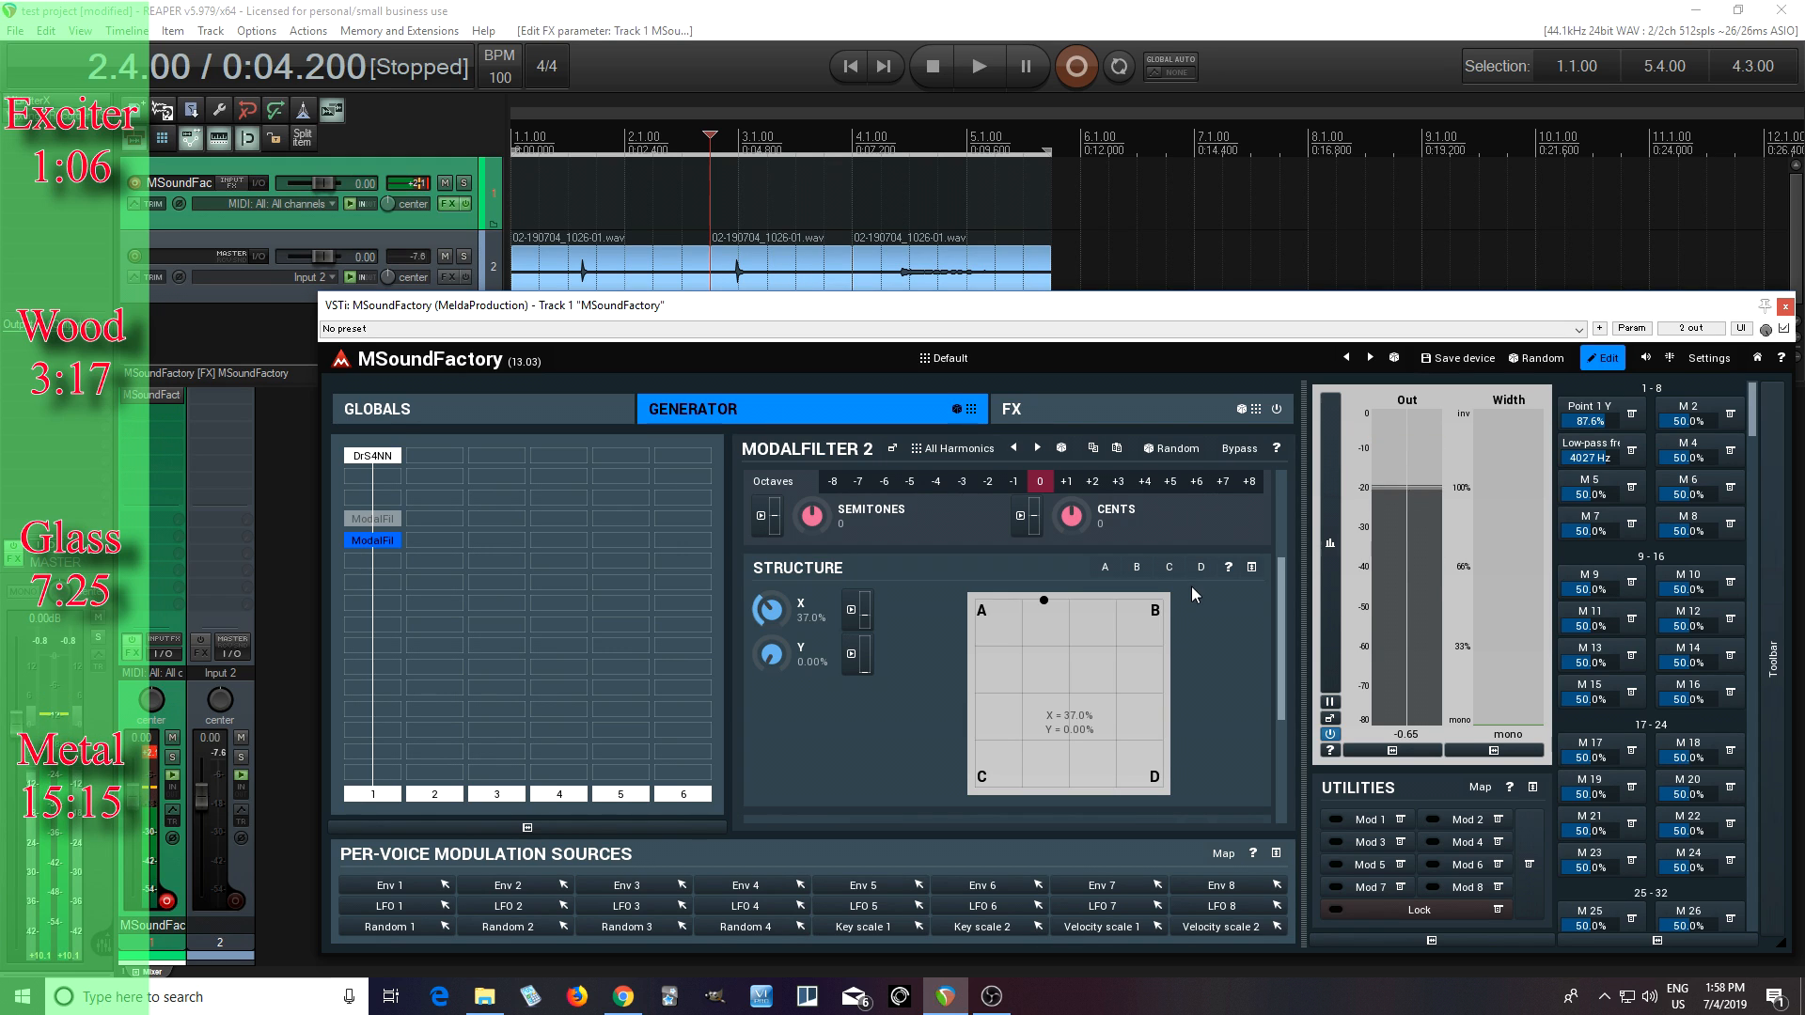
pyautogui.moveTo(1044, 600); pyautogui.dragTo(1014, 600)
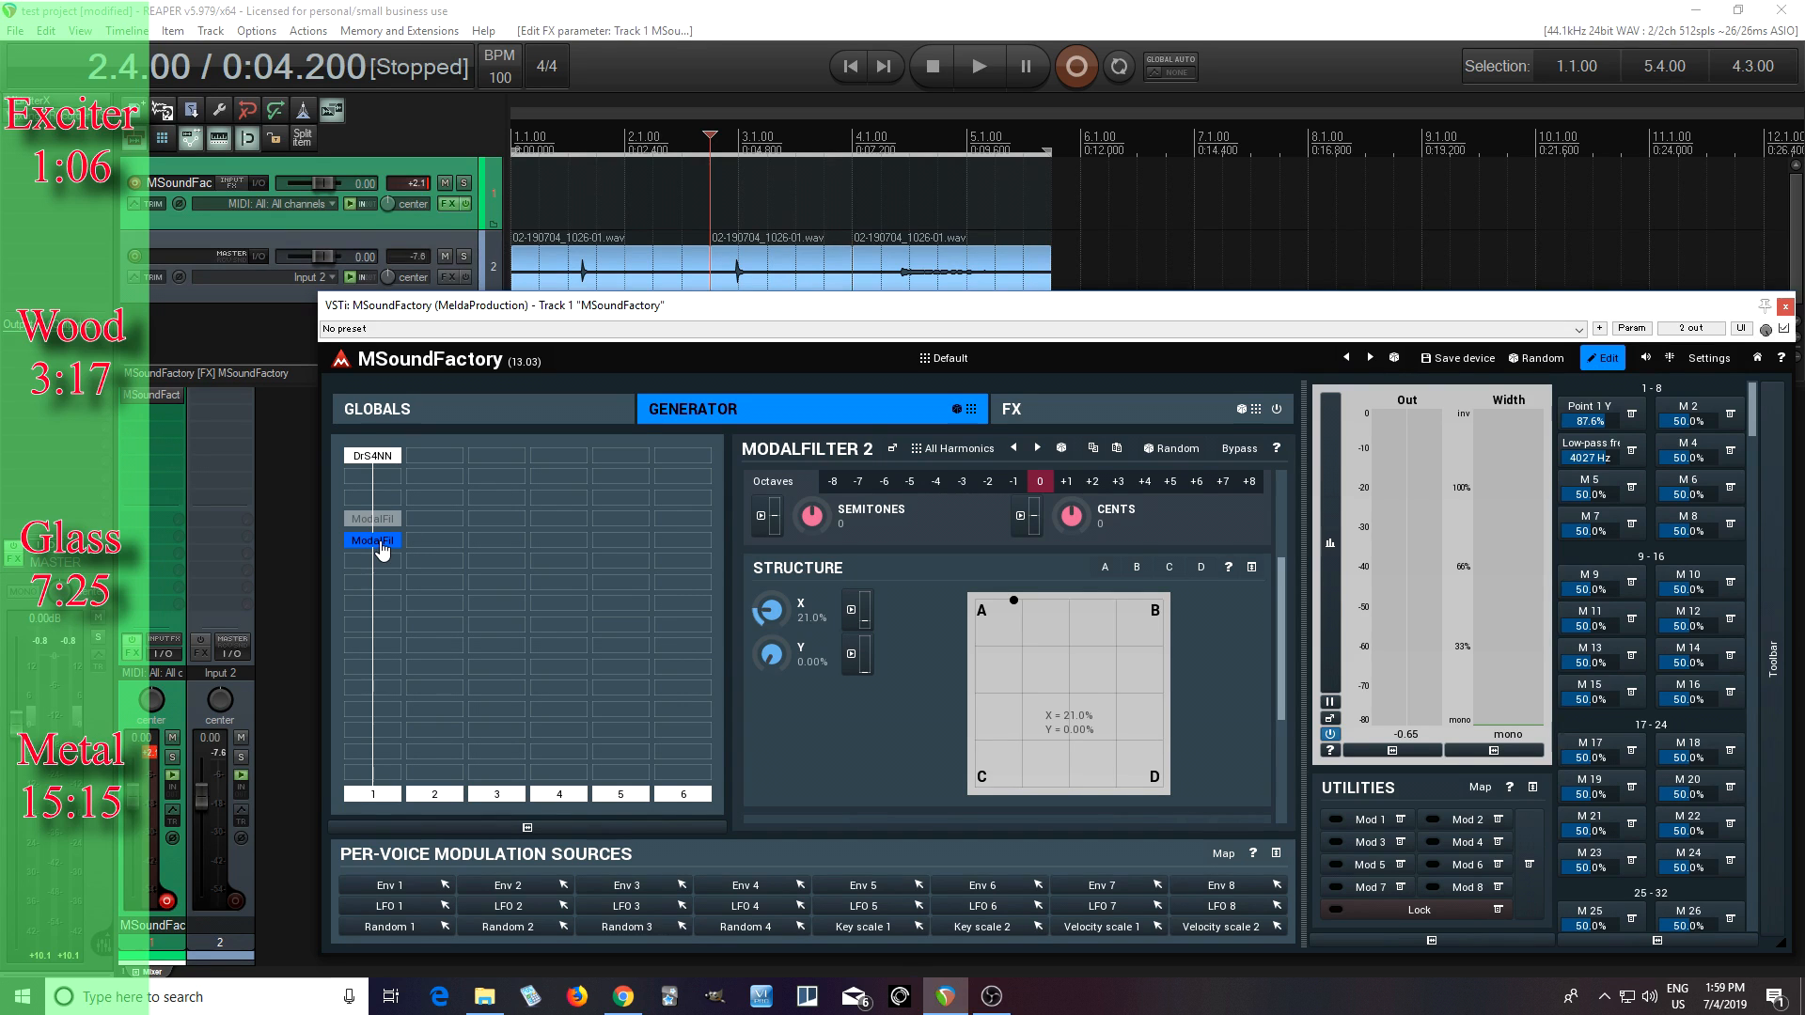
pyautogui.click(152, 753)
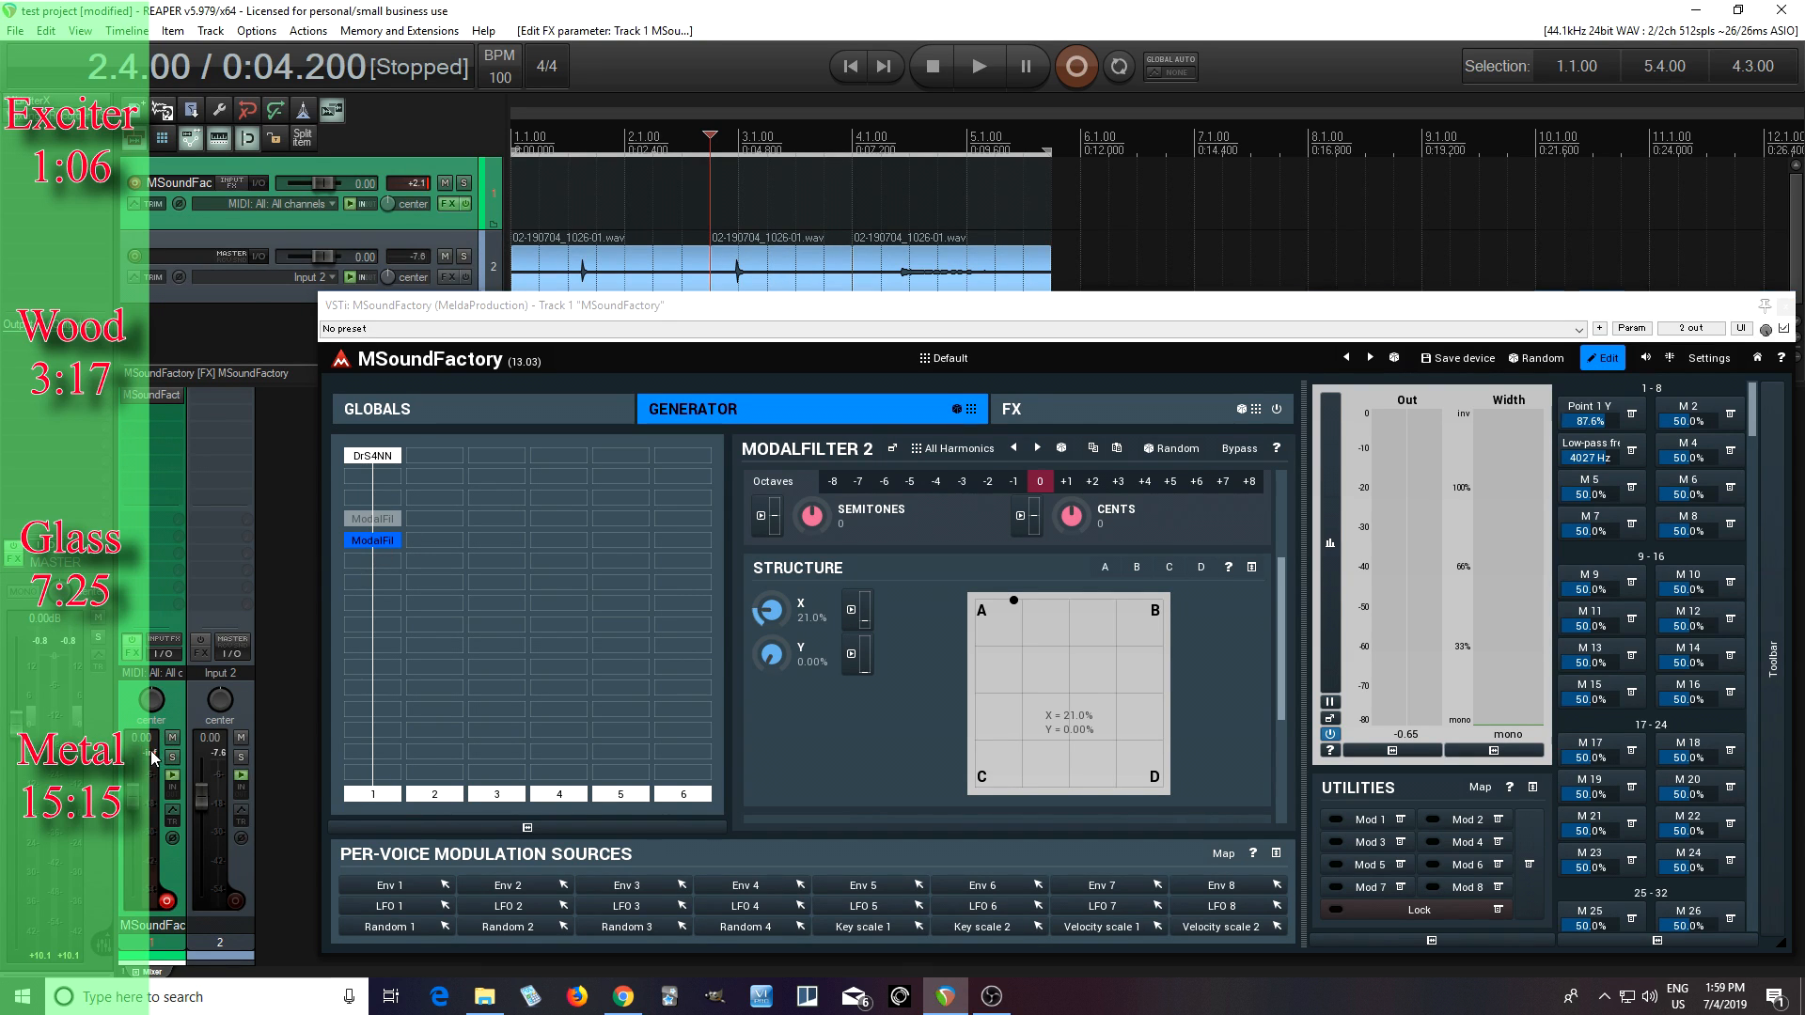
# Disable ModalFilter 2 and add a third ModalFilter in the slot below it with the All Harmonics preset
pyautogui.click(377, 546)
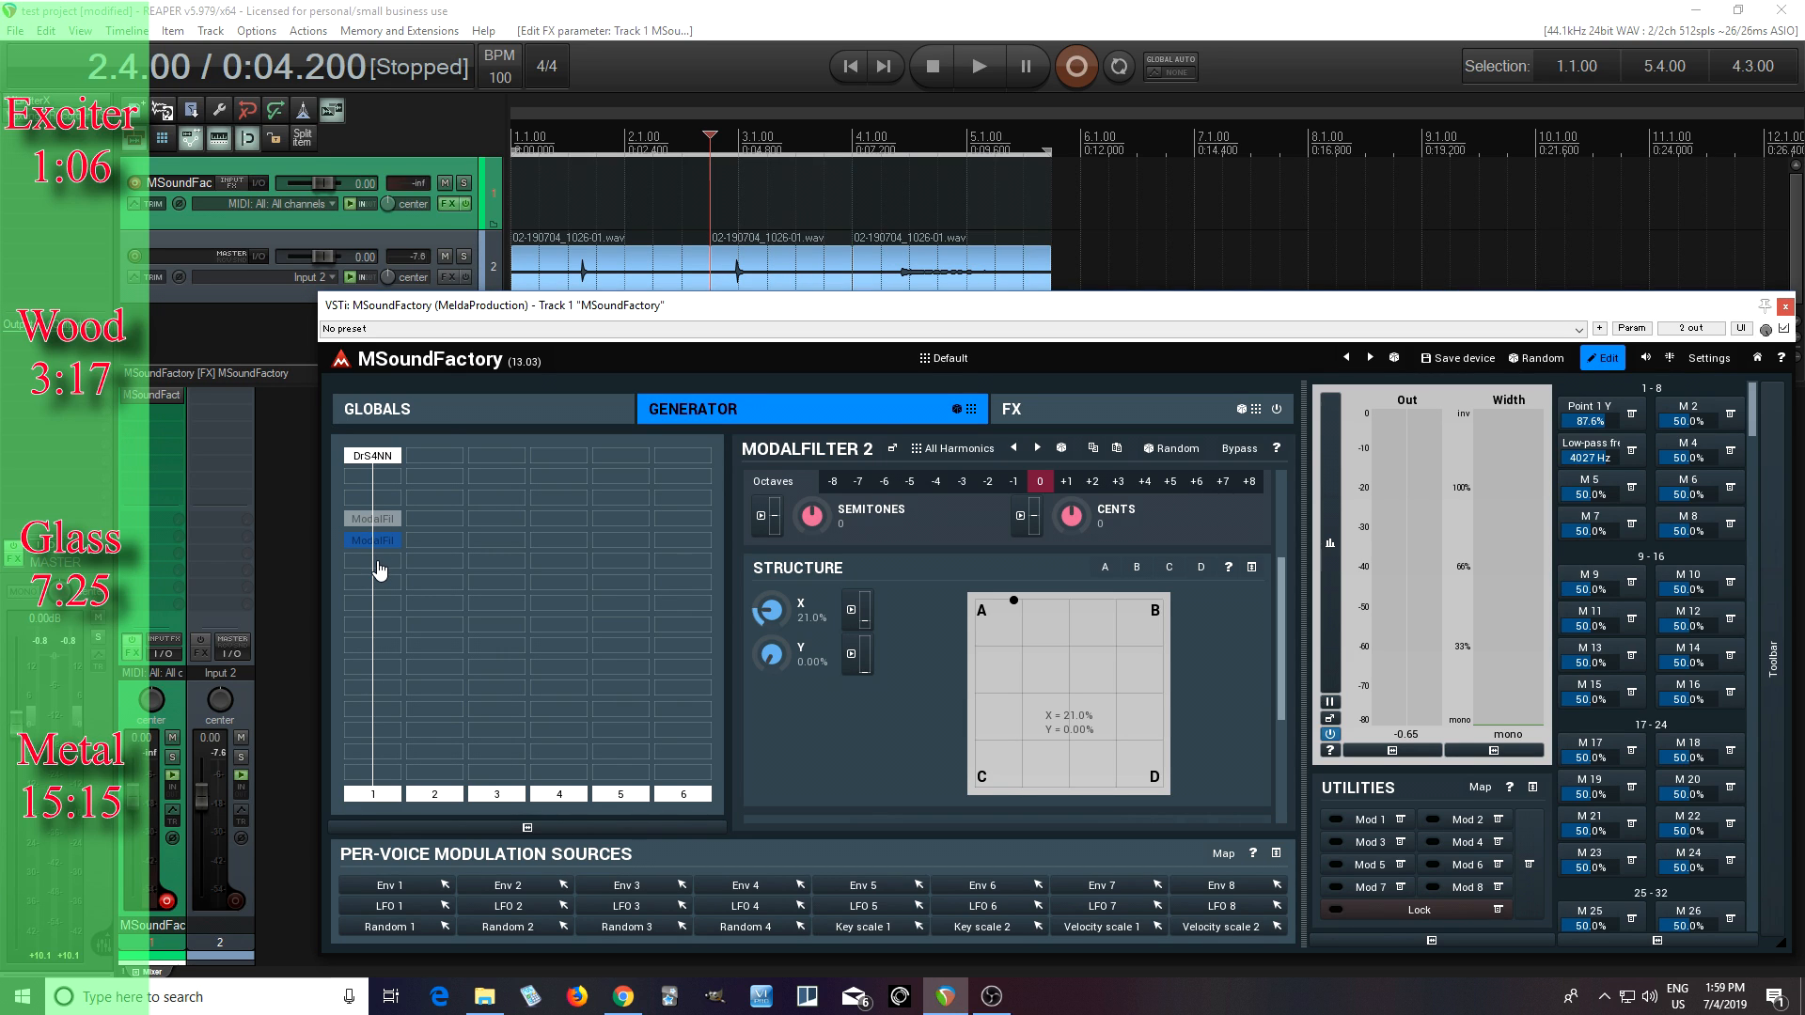
pyautogui.doubleClick(380, 569)
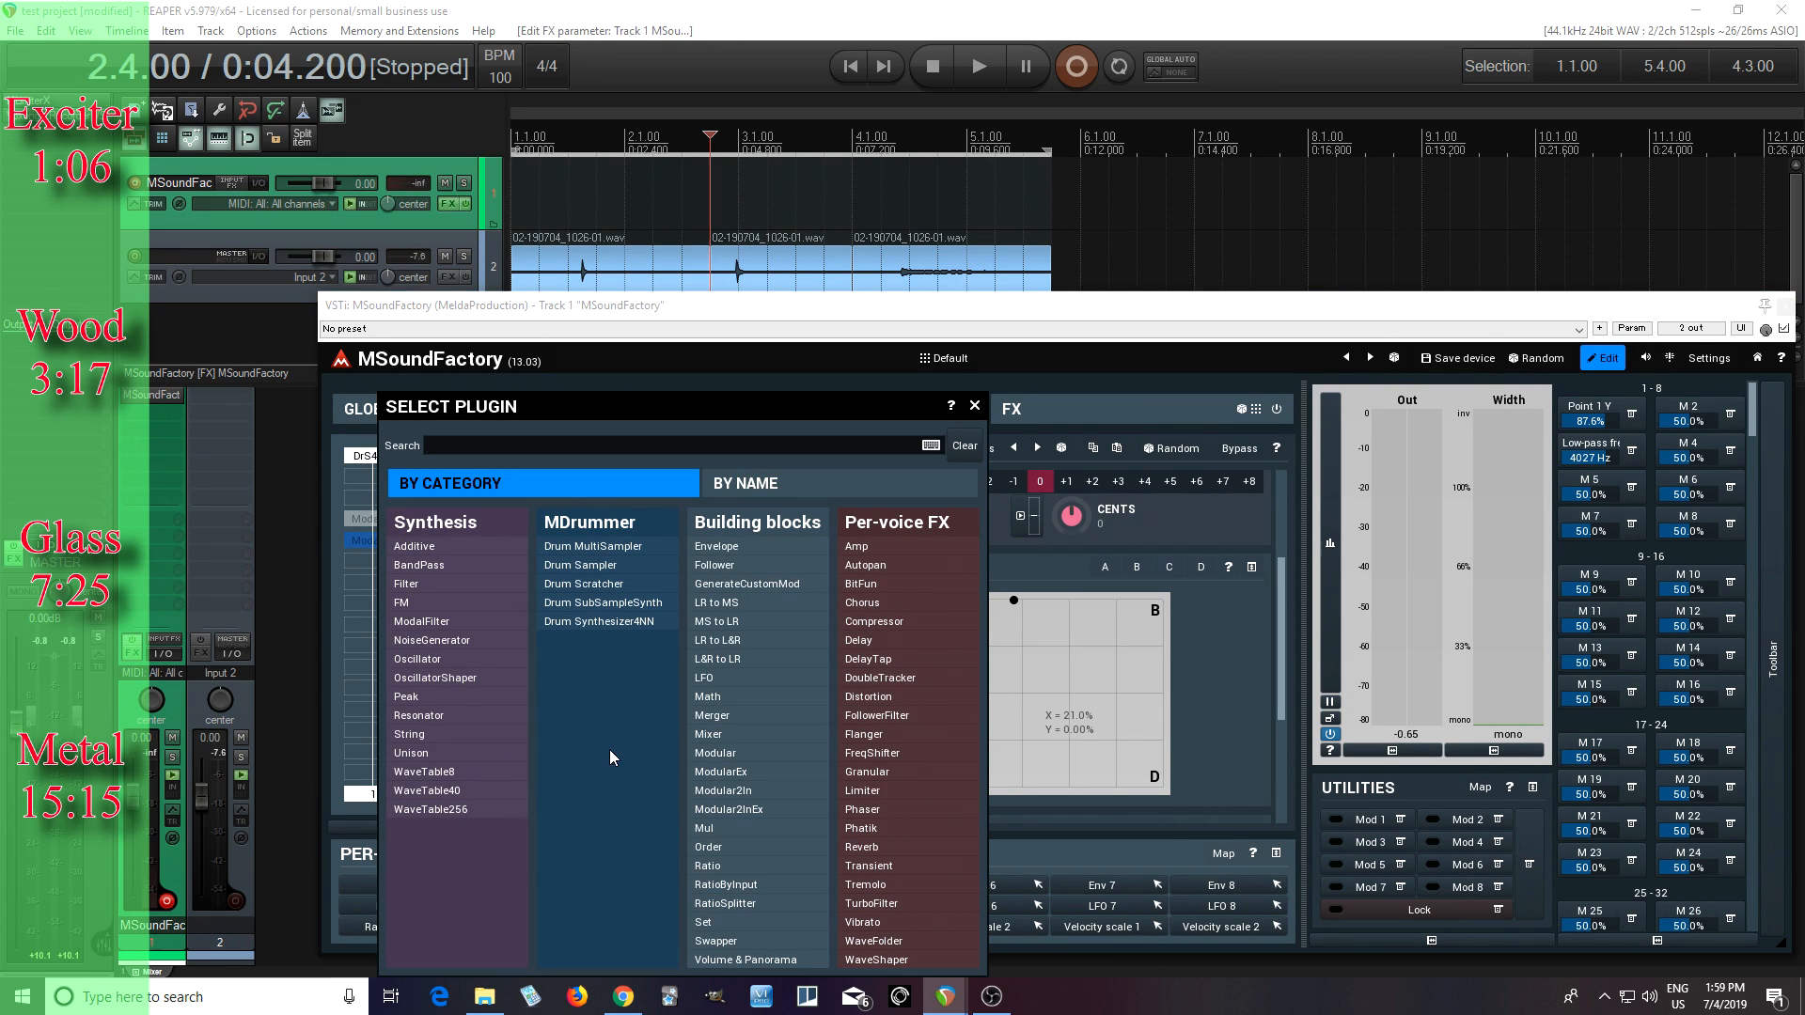
pyautogui.click(444, 624)
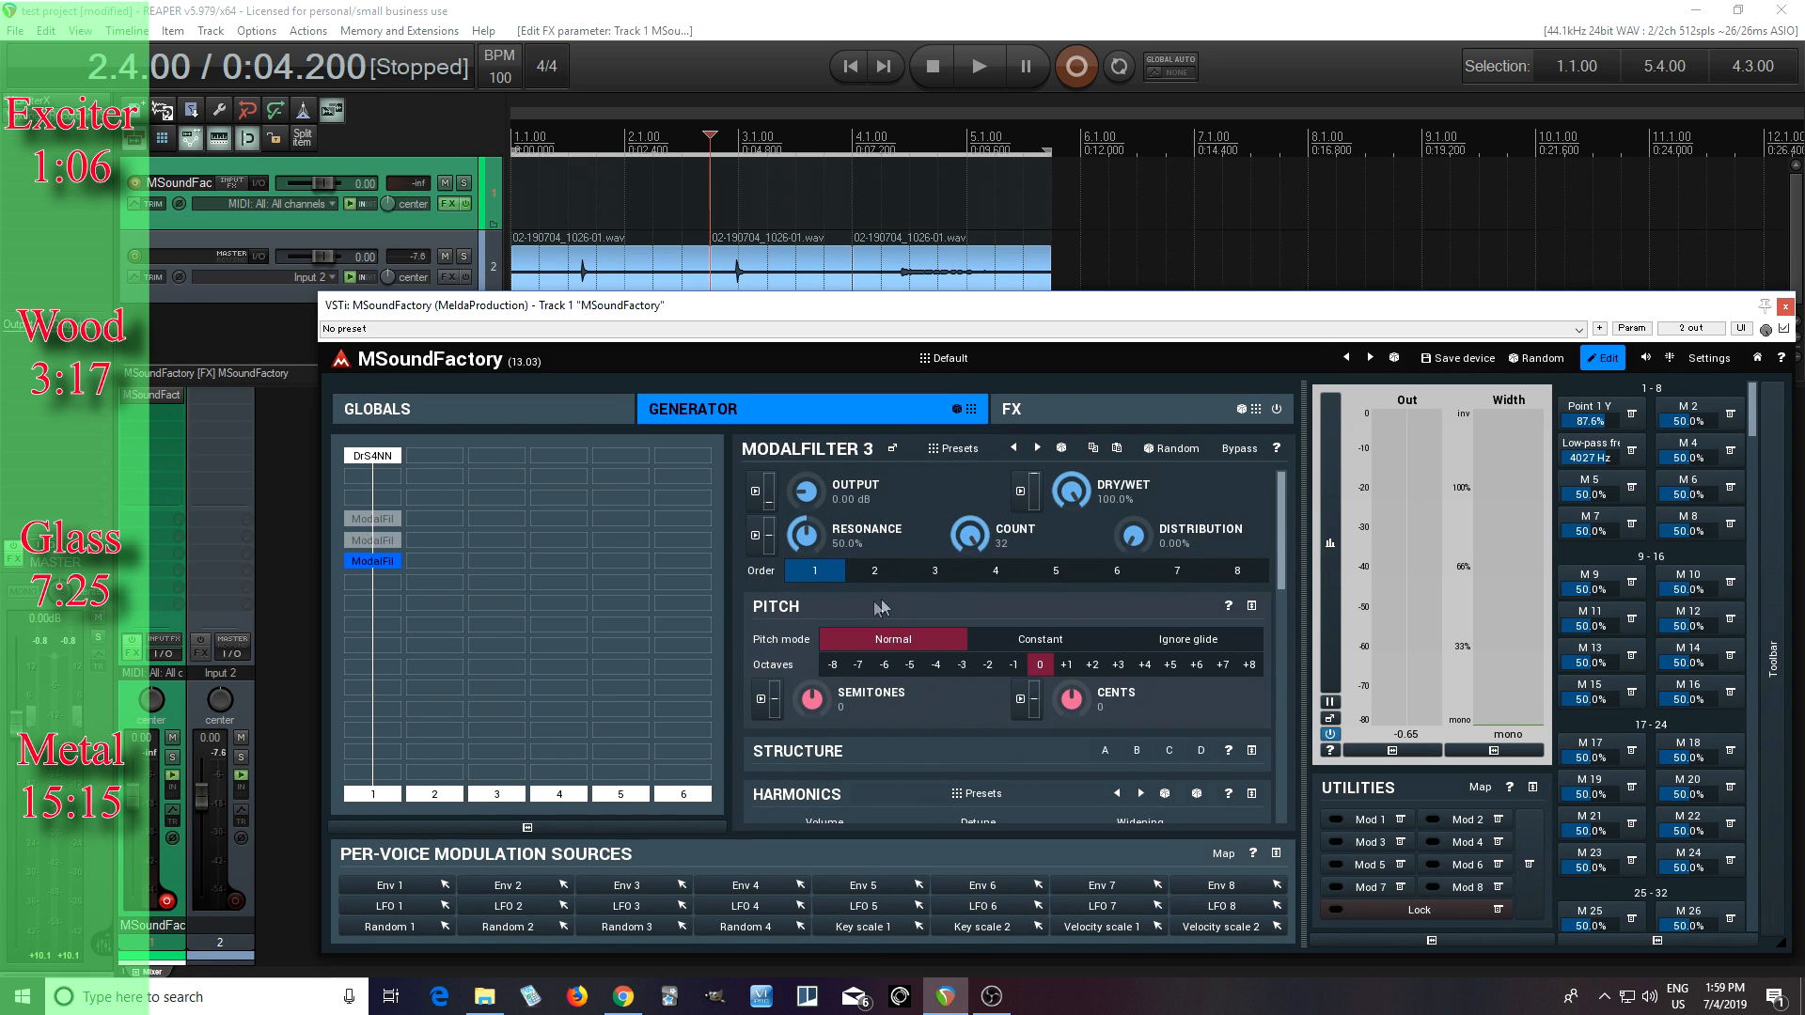
pyautogui.click(959, 450)
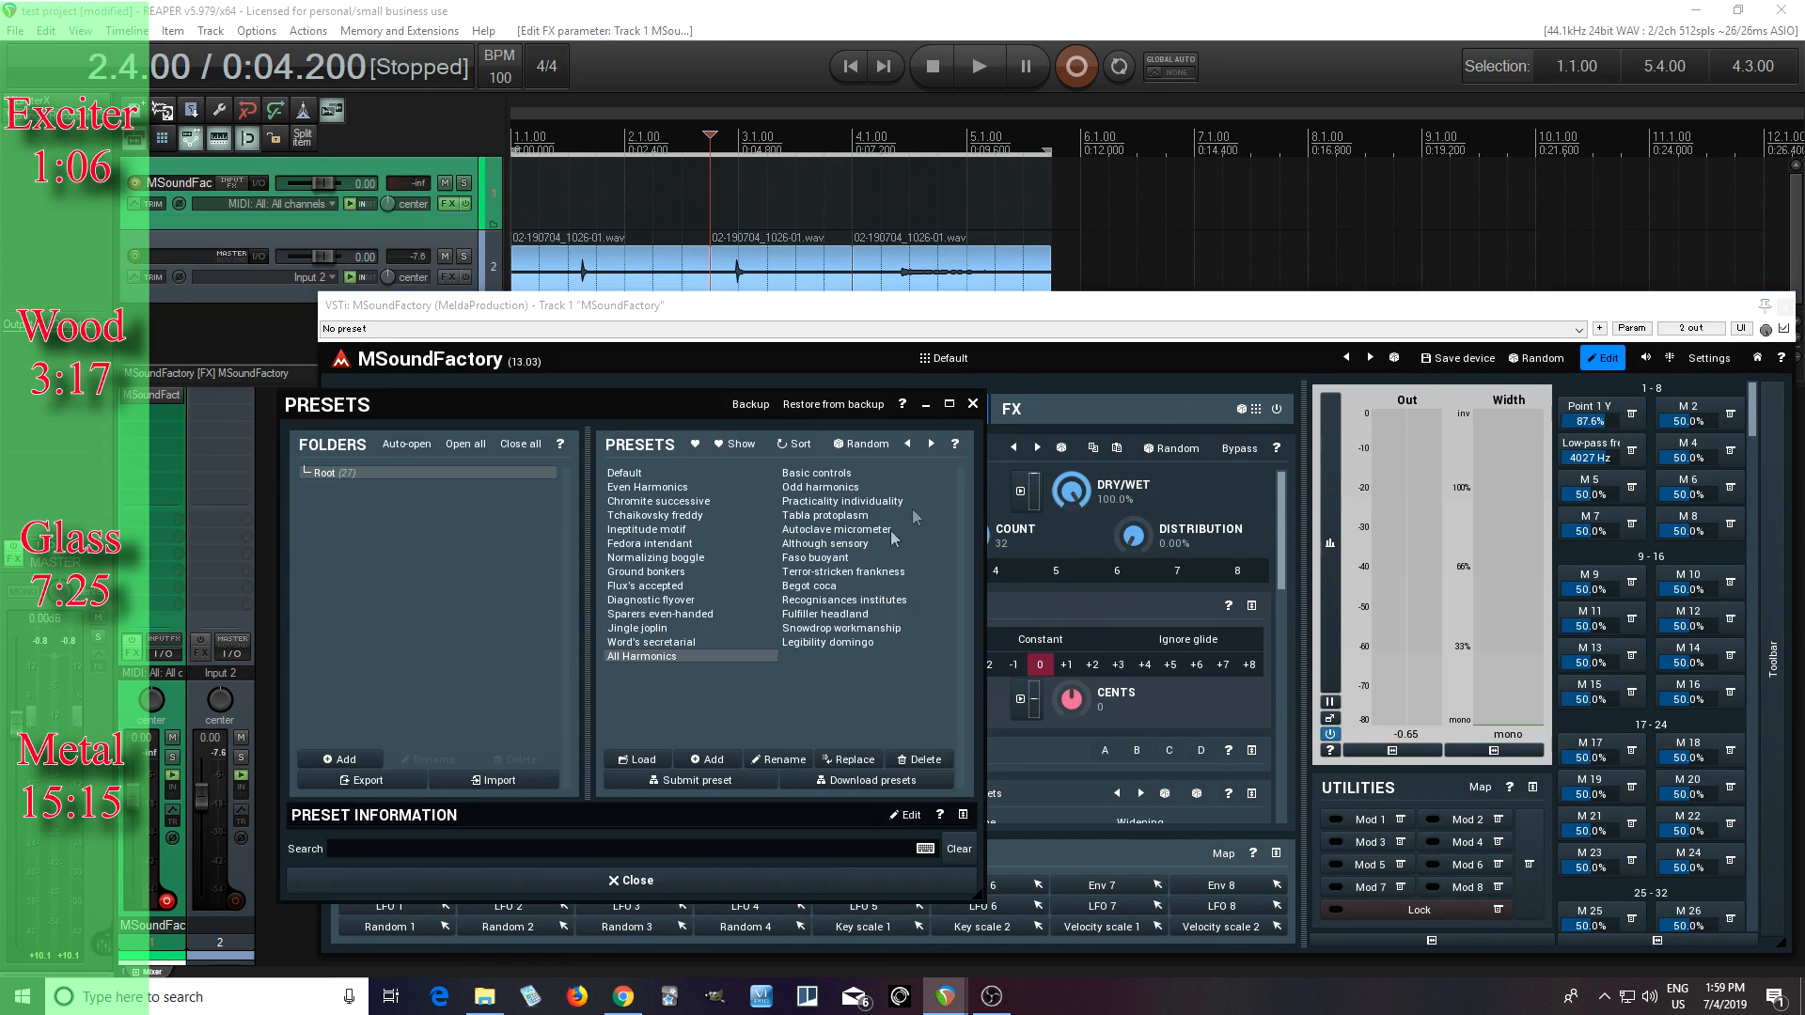
pyautogui.click(709, 880)
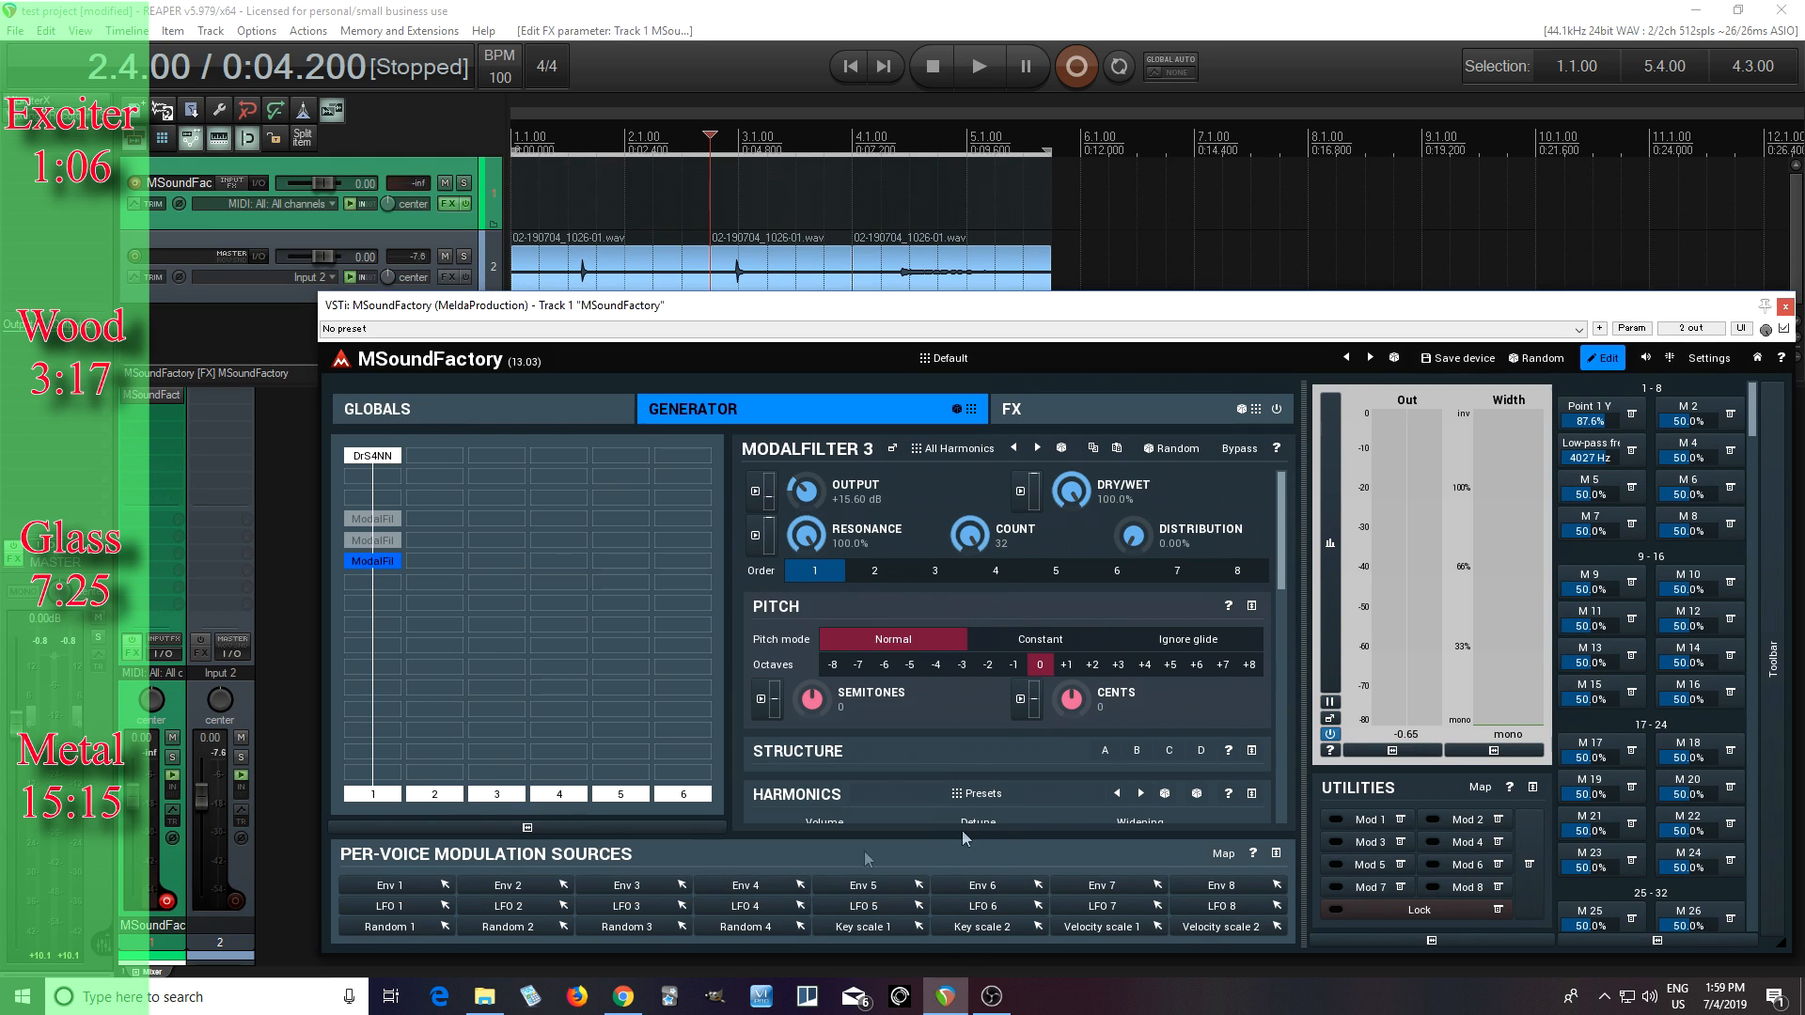
# Load the recorded sample for analysis in ModalFilter 3's harmonic structure A and move the analysis position to the start of the third hit
pyautogui.click(1105, 751)
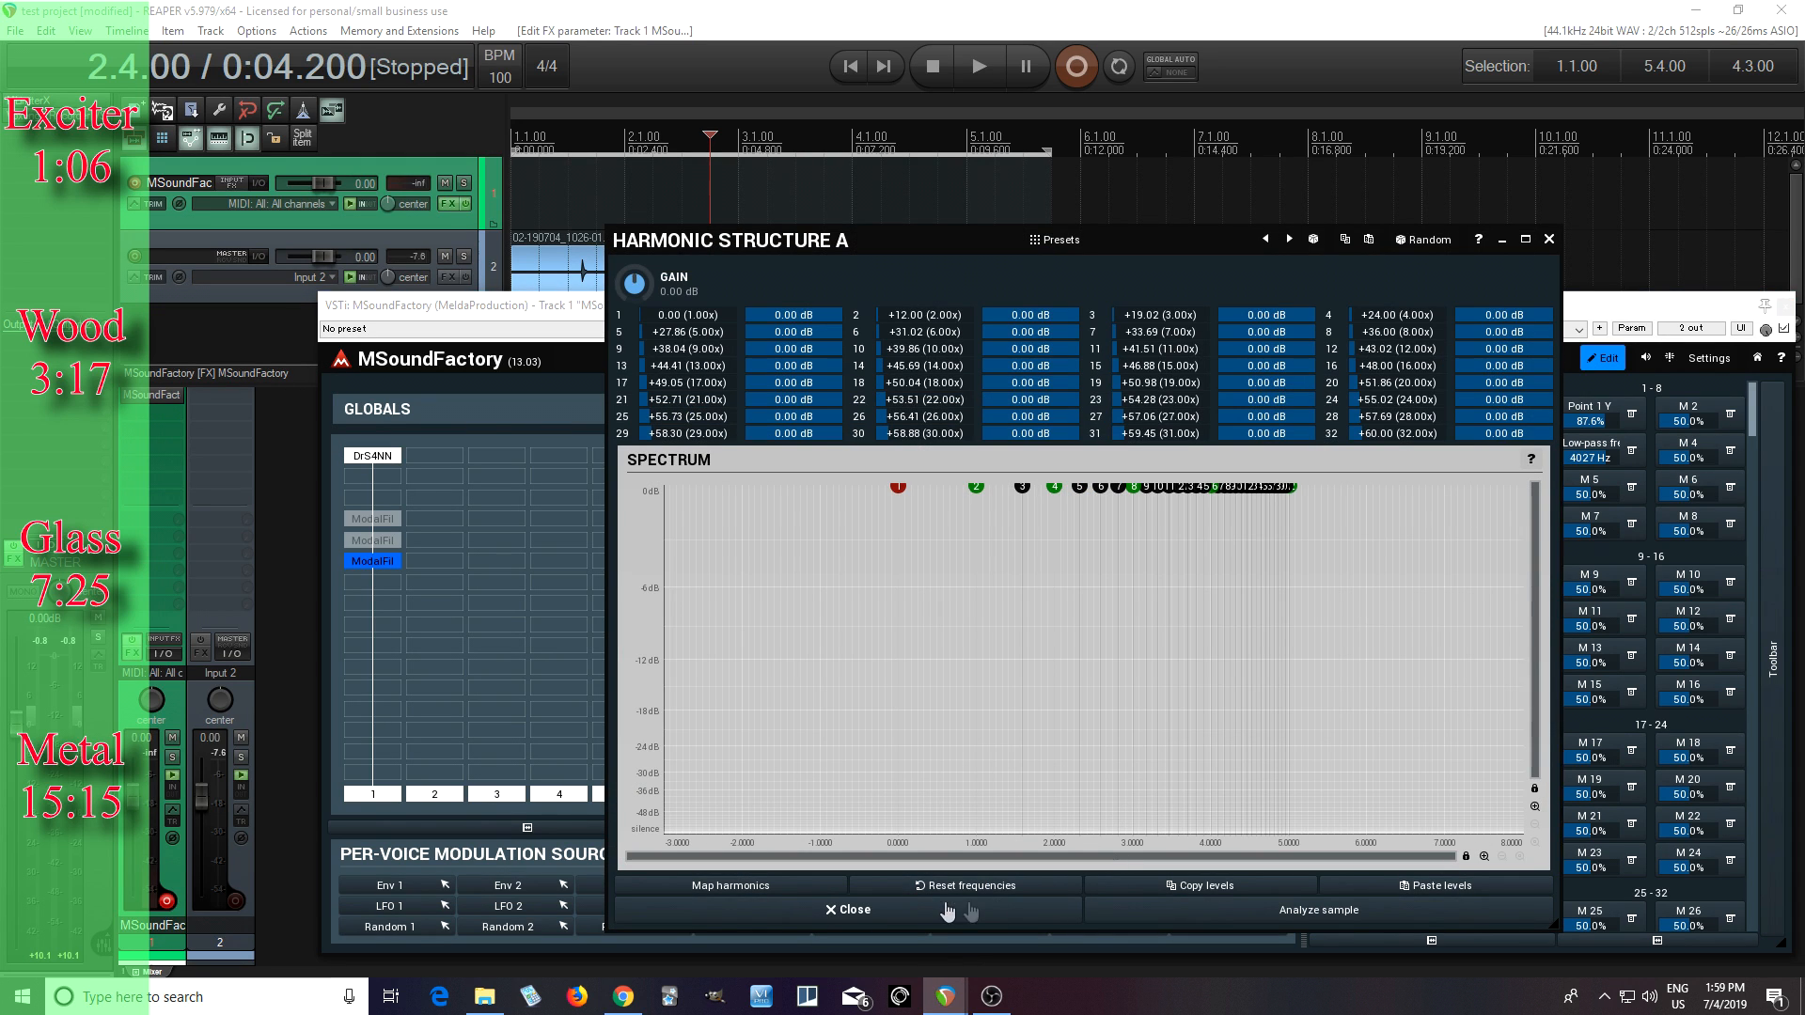
pyautogui.click(1204, 908)
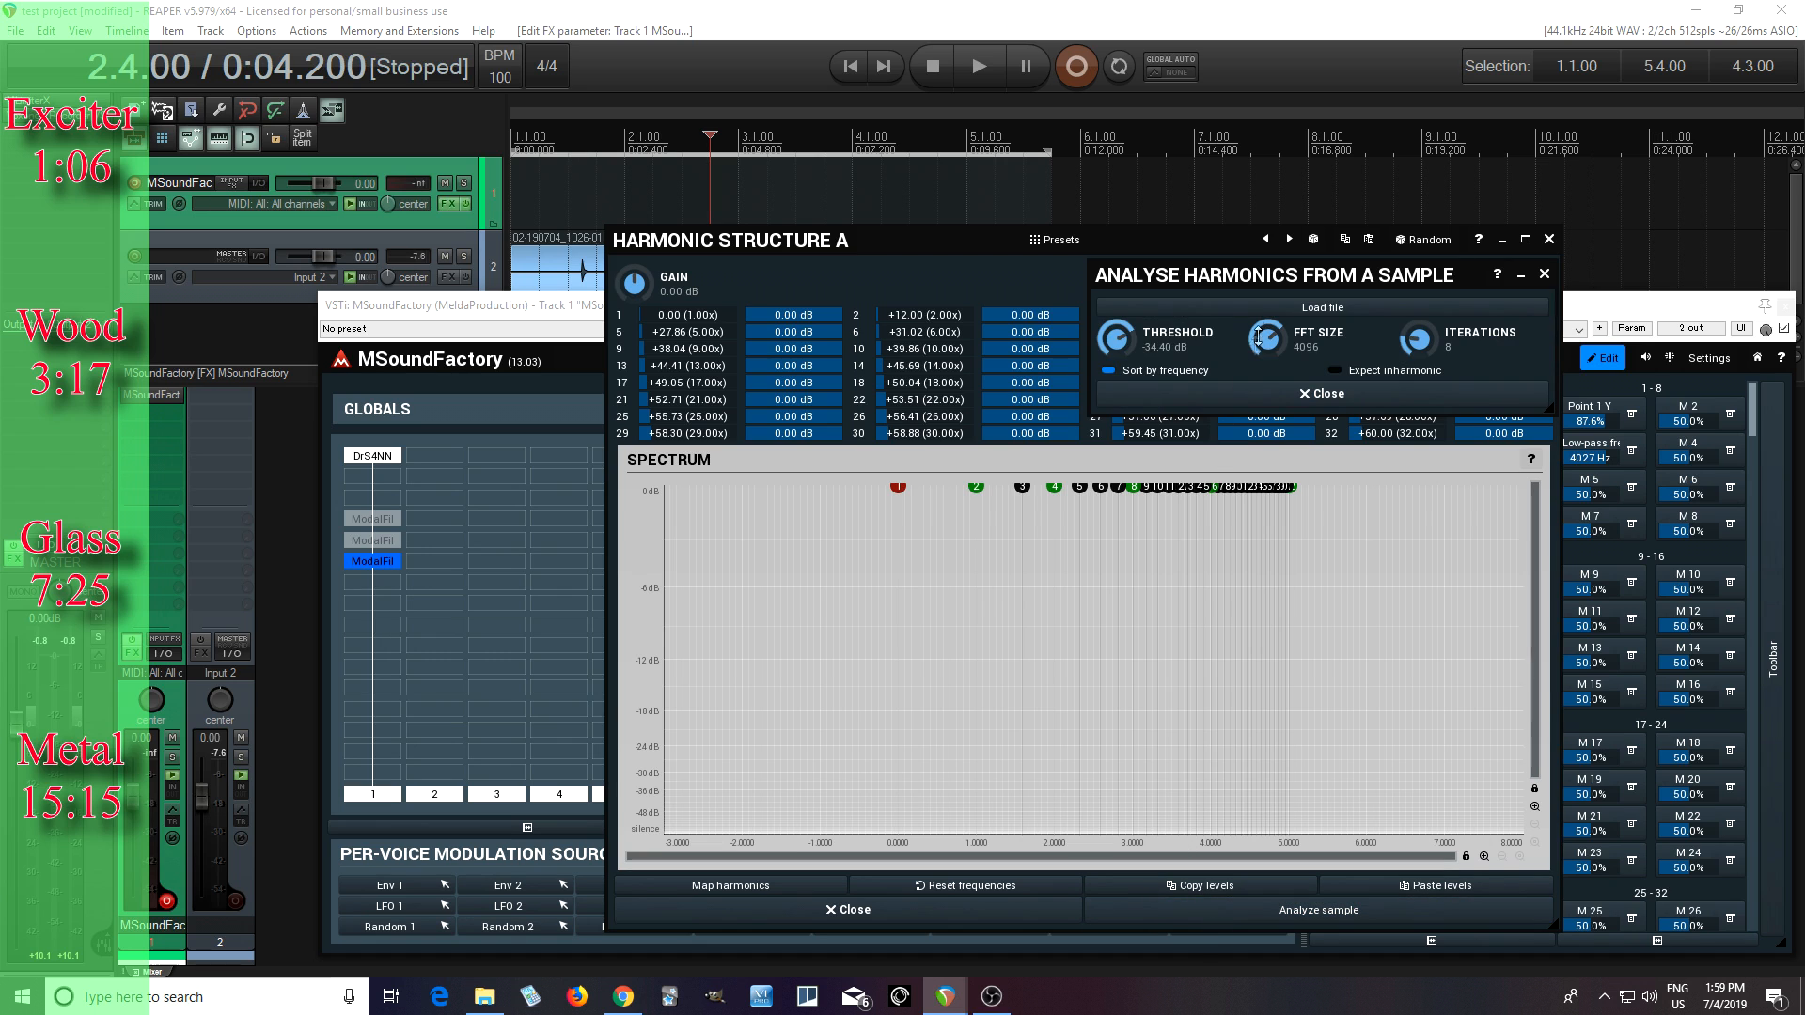
pyautogui.click(1205, 307)
pyautogui.click(816, 676)
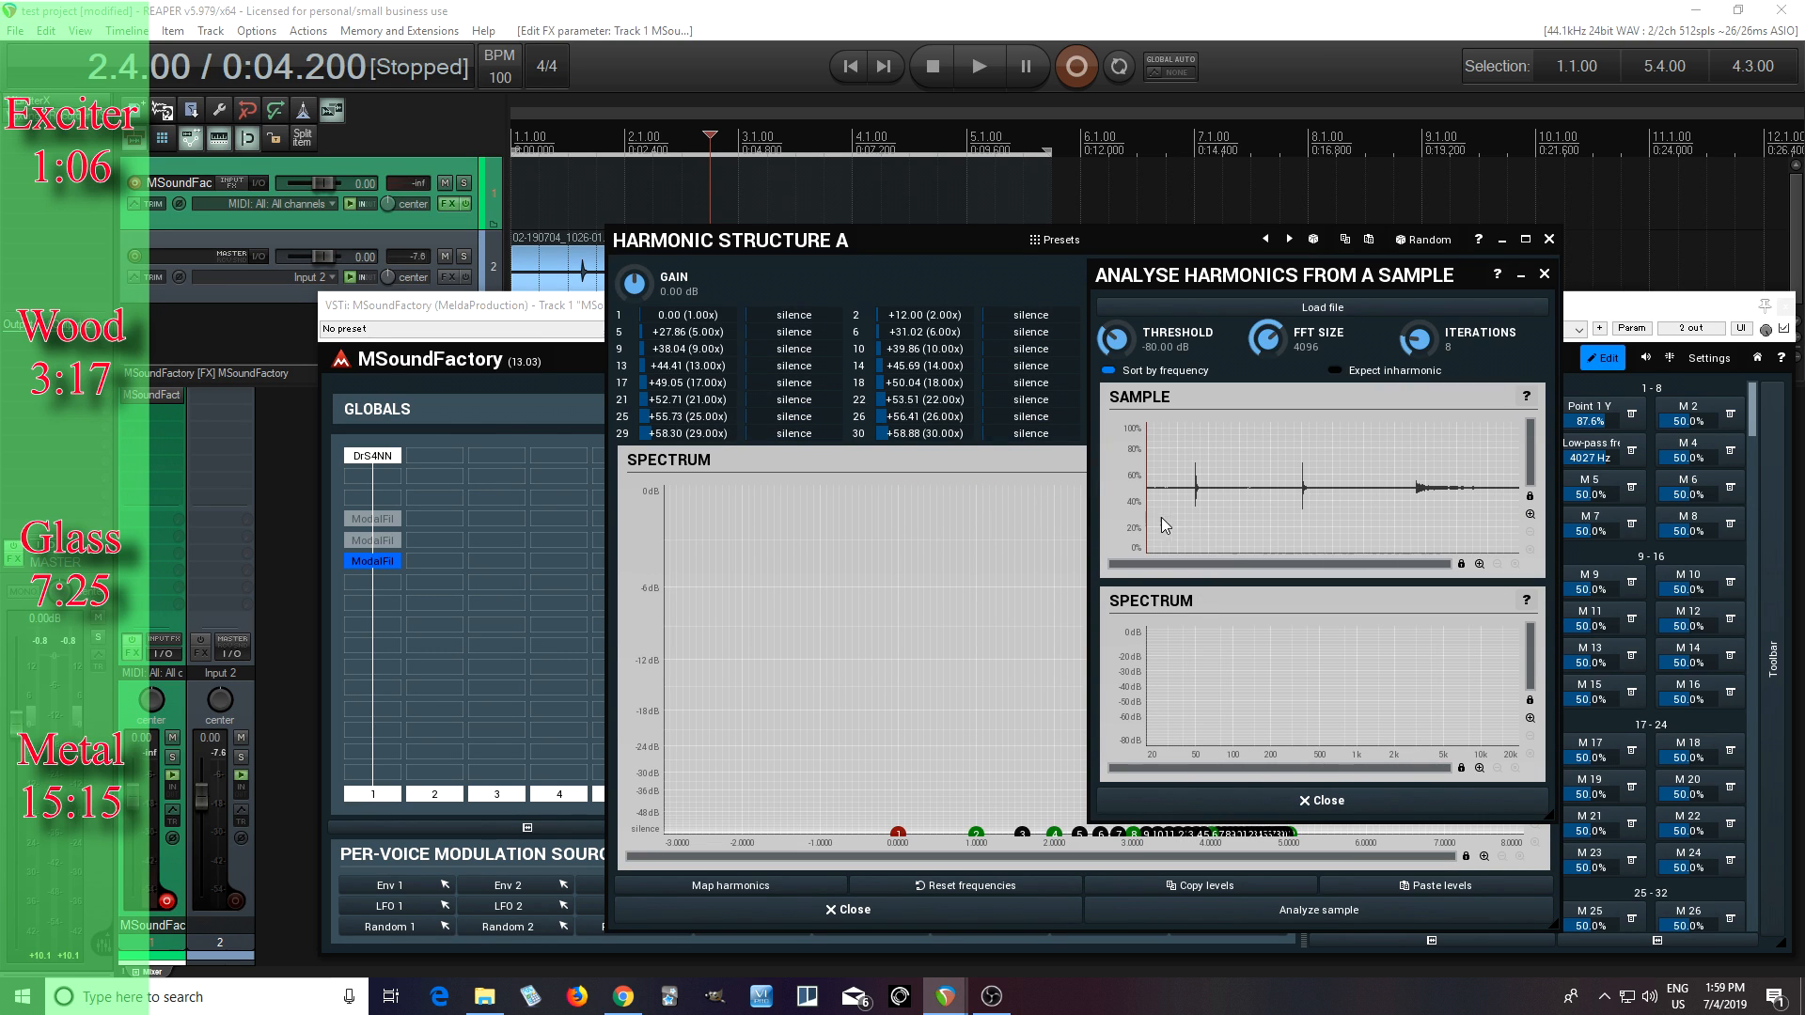
pyautogui.moveTo(1147, 509); pyautogui.dragTo(1414, 504)
pyautogui.scroll(3, 1414, 505)
pyautogui.scroll(2, 1414, 505)
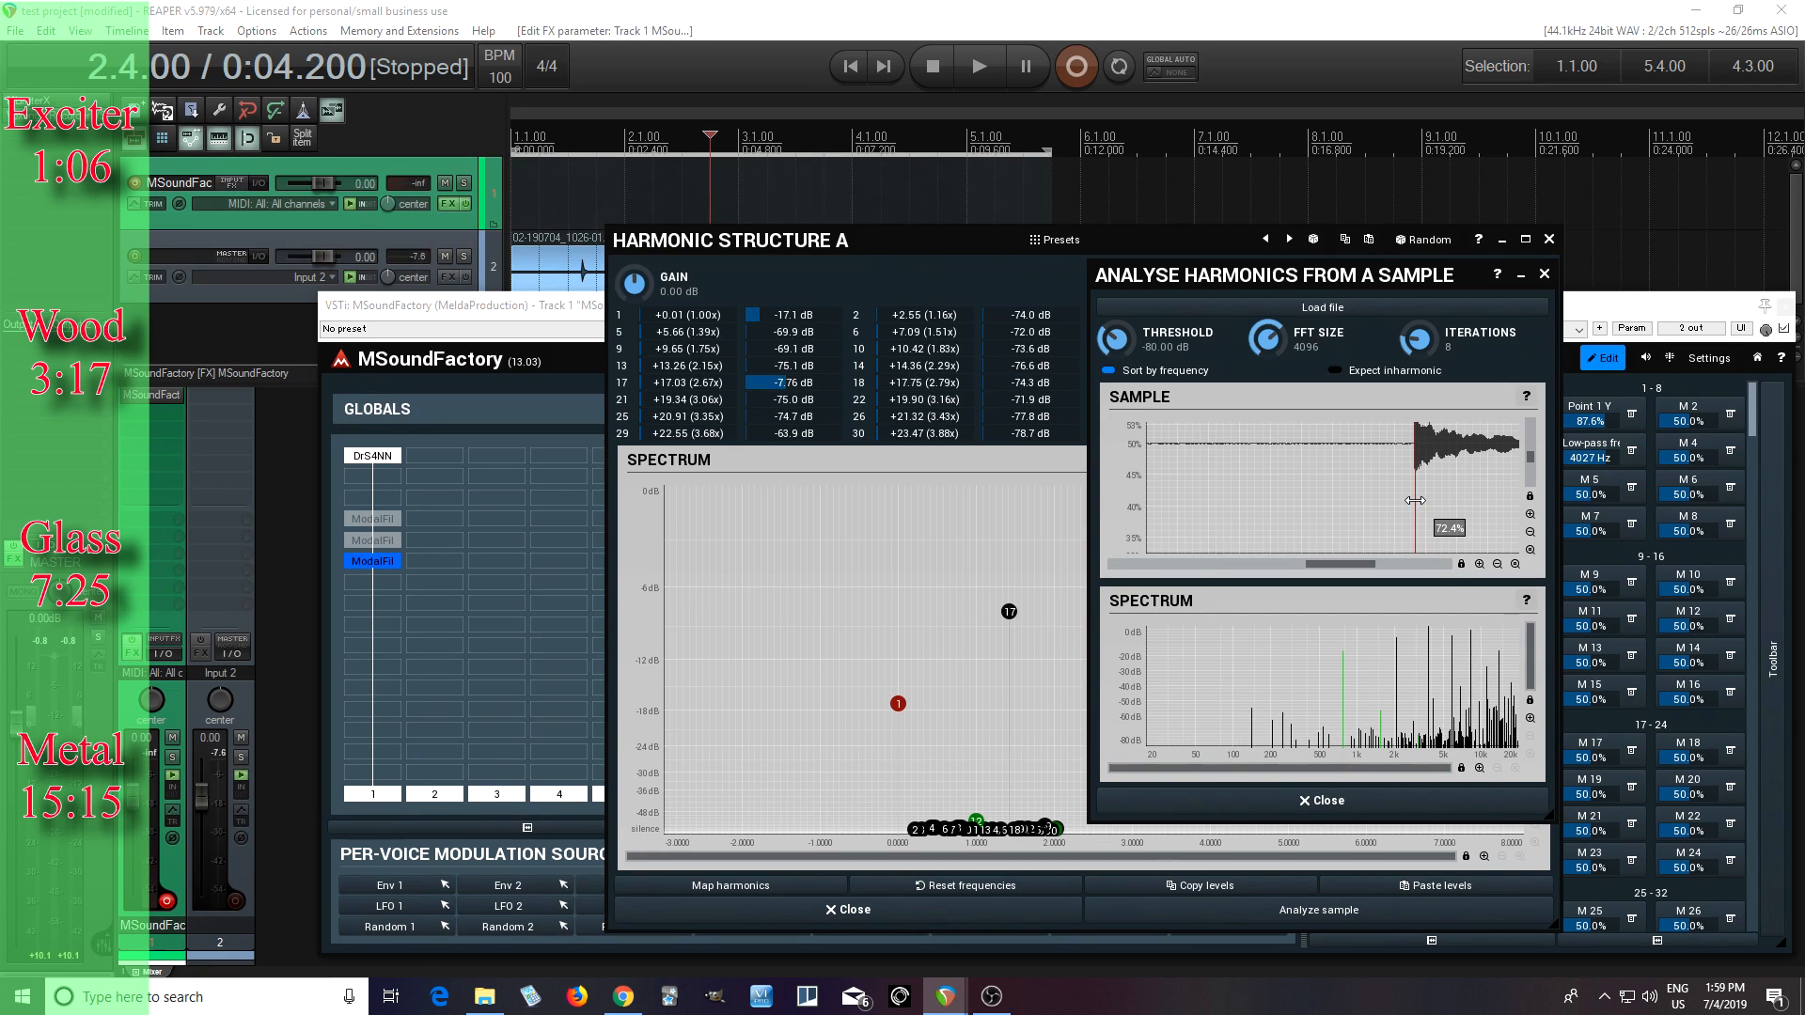
pyautogui.moveTo(1415, 501); pyautogui.dragTo(1417, 501)
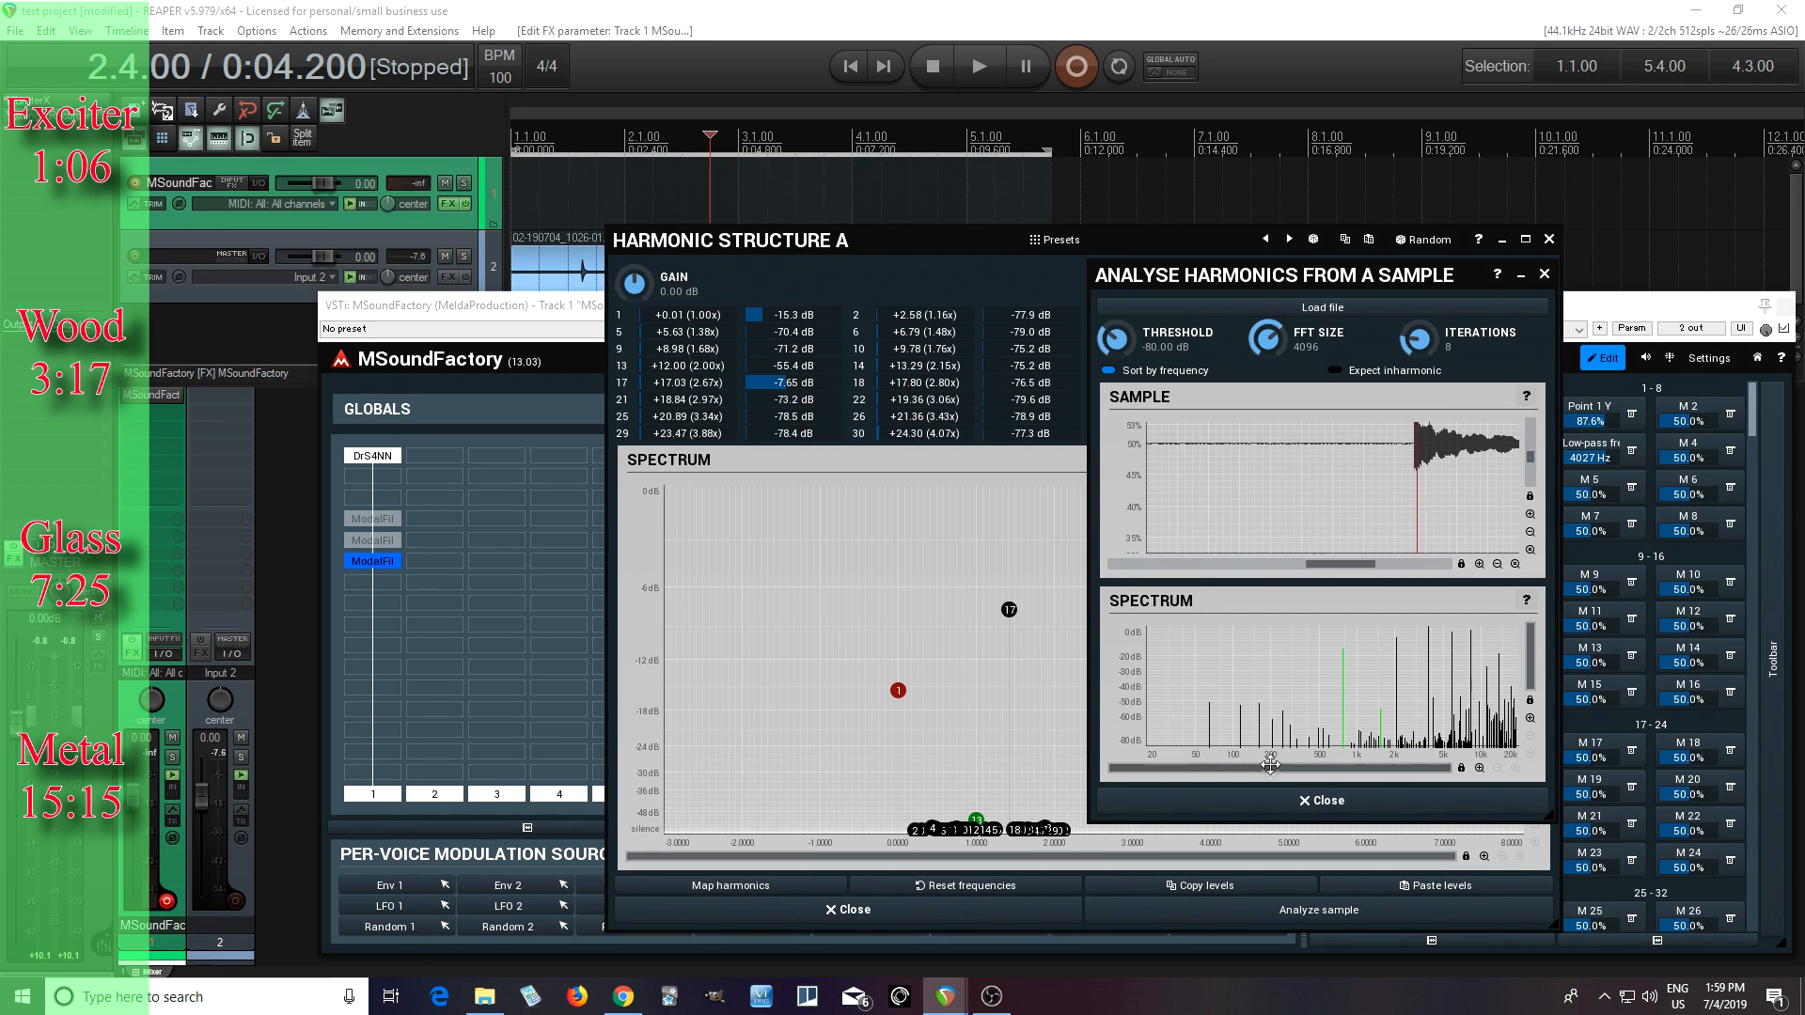
# Set the sample analysis threshold to -65.12 dB and close the analysis and harmonic structure A windows
pyautogui.moveTo(1125, 340); pyautogui.dragTo(373, 205)
pyautogui.moveTo(321, 272); pyautogui.dragTo(259, 321)
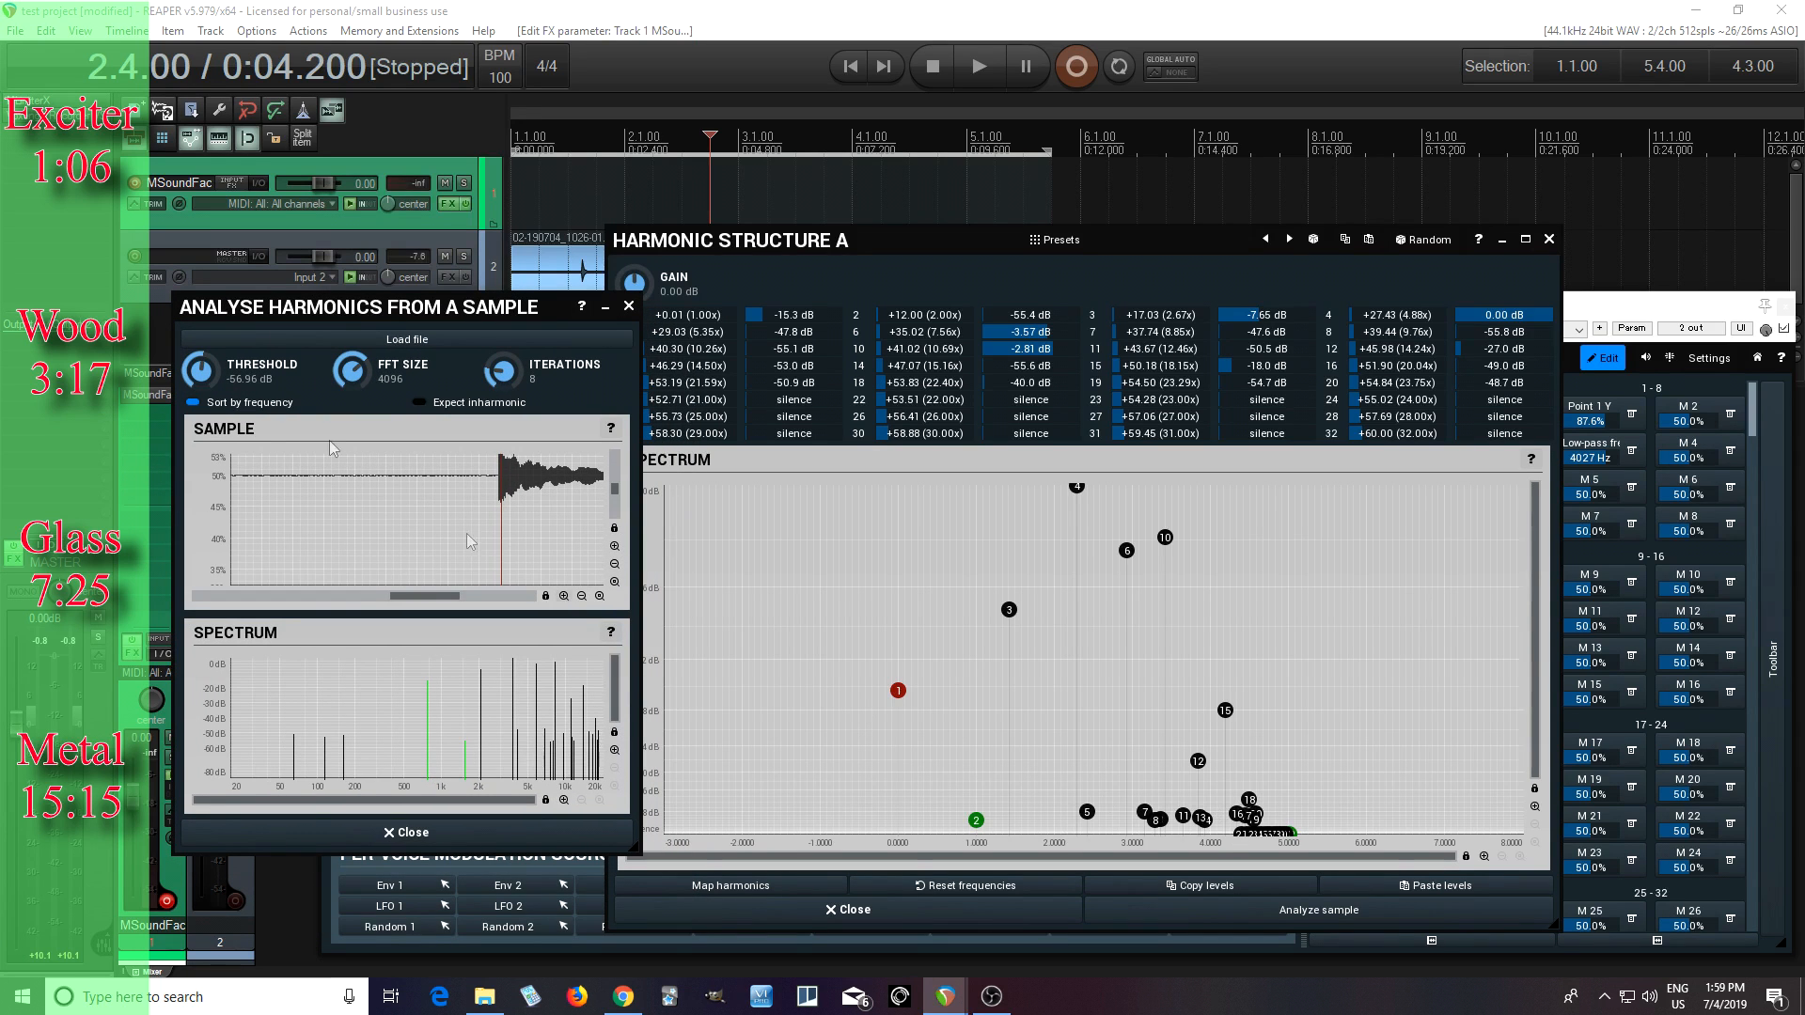
pyautogui.moveTo(196, 373)
pyautogui.mouseDown()
pyautogui.moveTo(197, 399)
pyautogui.moveTo(197, 374)
pyautogui.mouseUp()
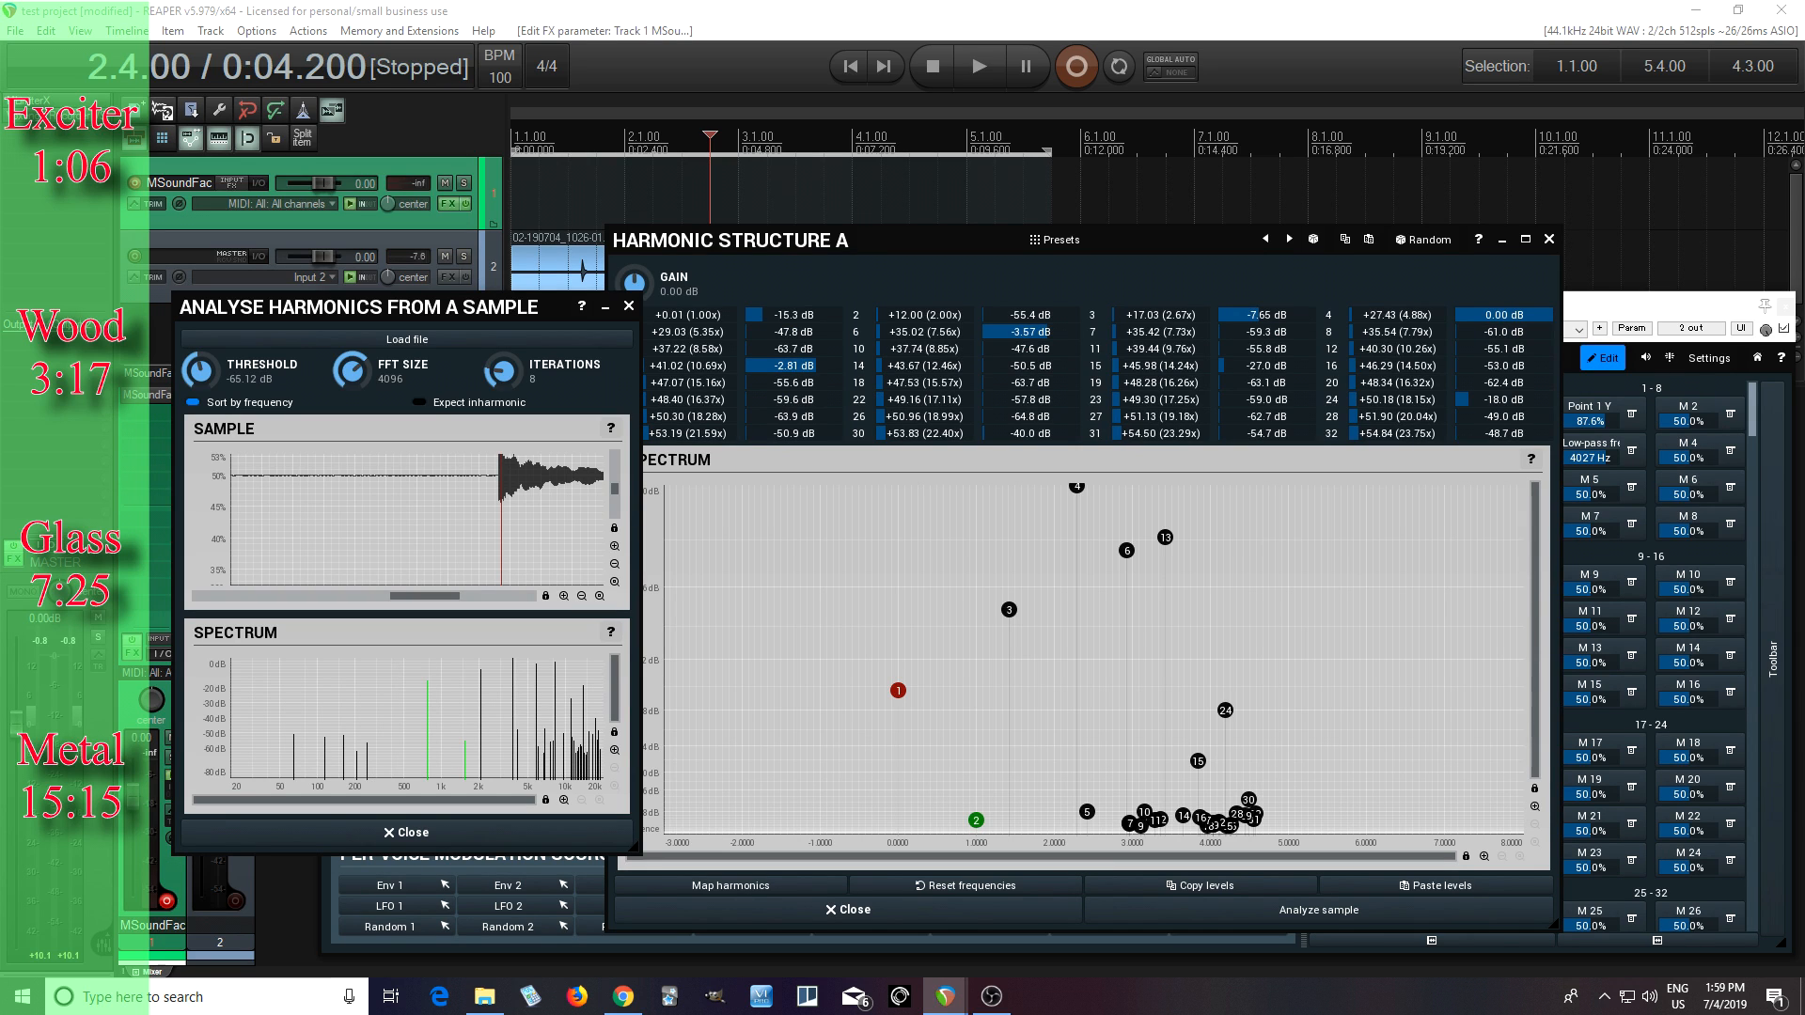
pyautogui.click(407, 832)
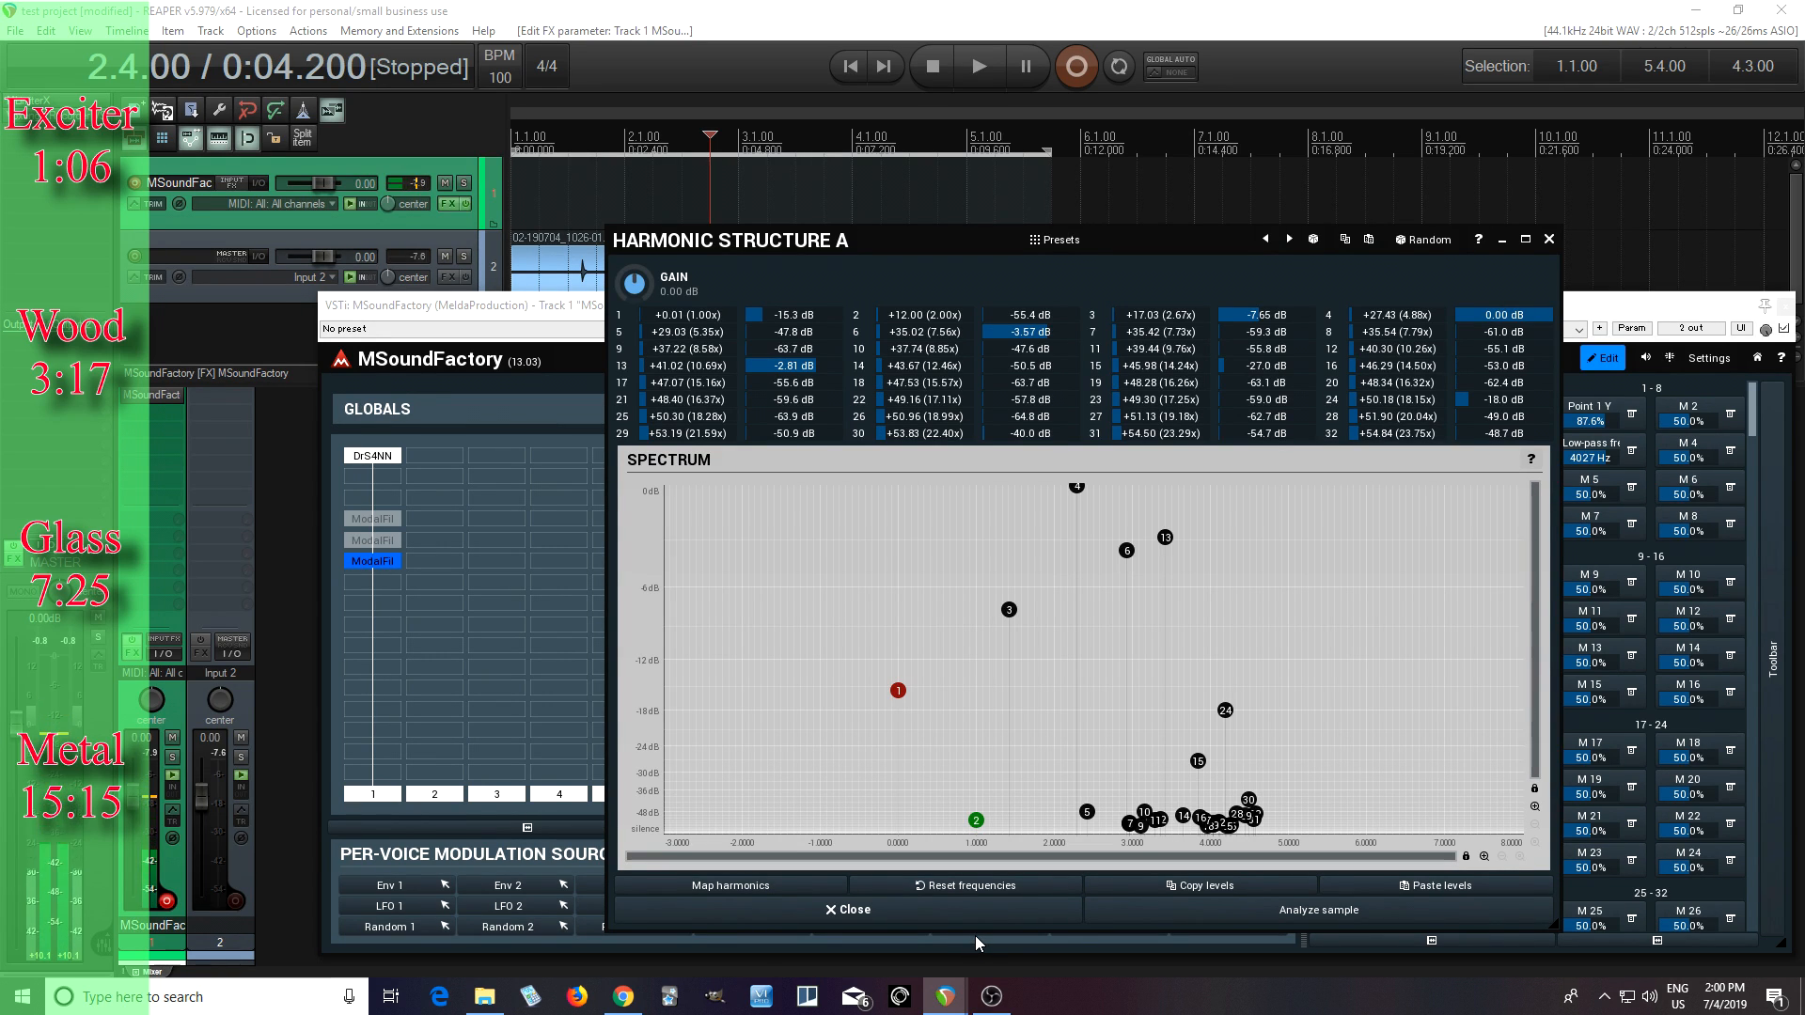
pyautogui.click(996, 910)
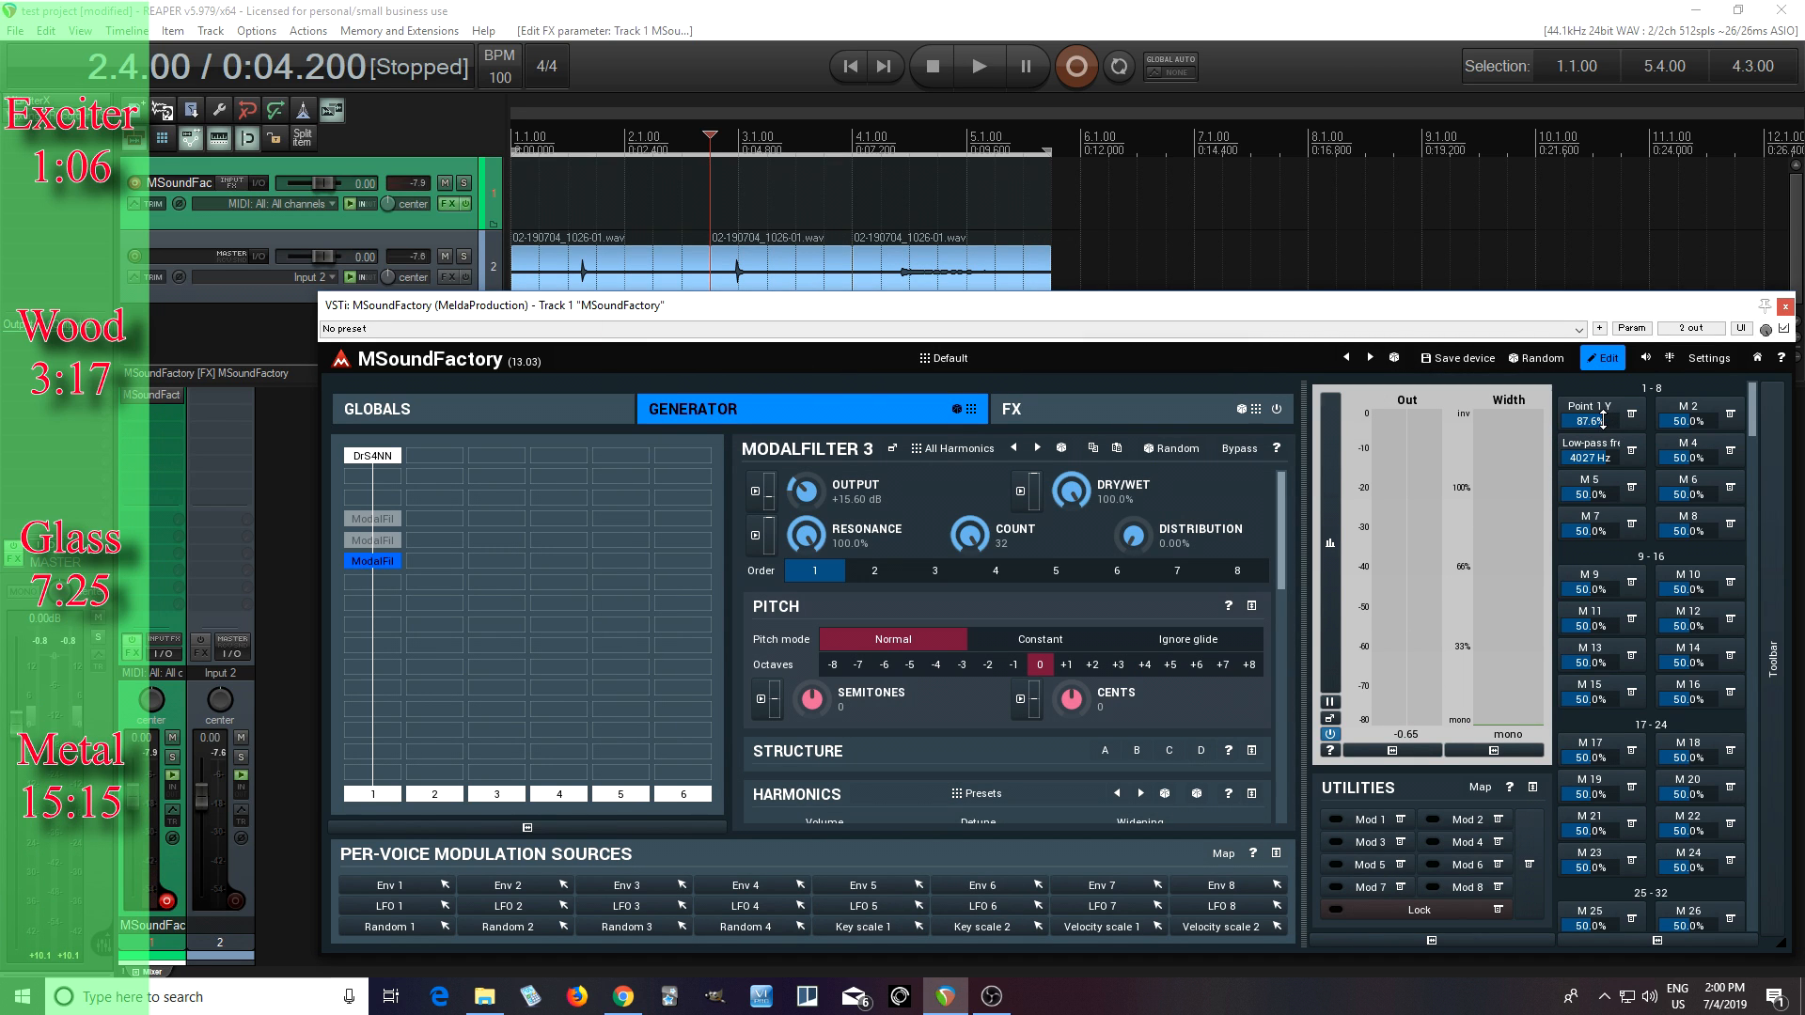
# Collapse the meters and utilities area and set the Point 1 Y control to 100.0% and the low-pass frequency to 2812 Hz
pyautogui.click(1430, 939)
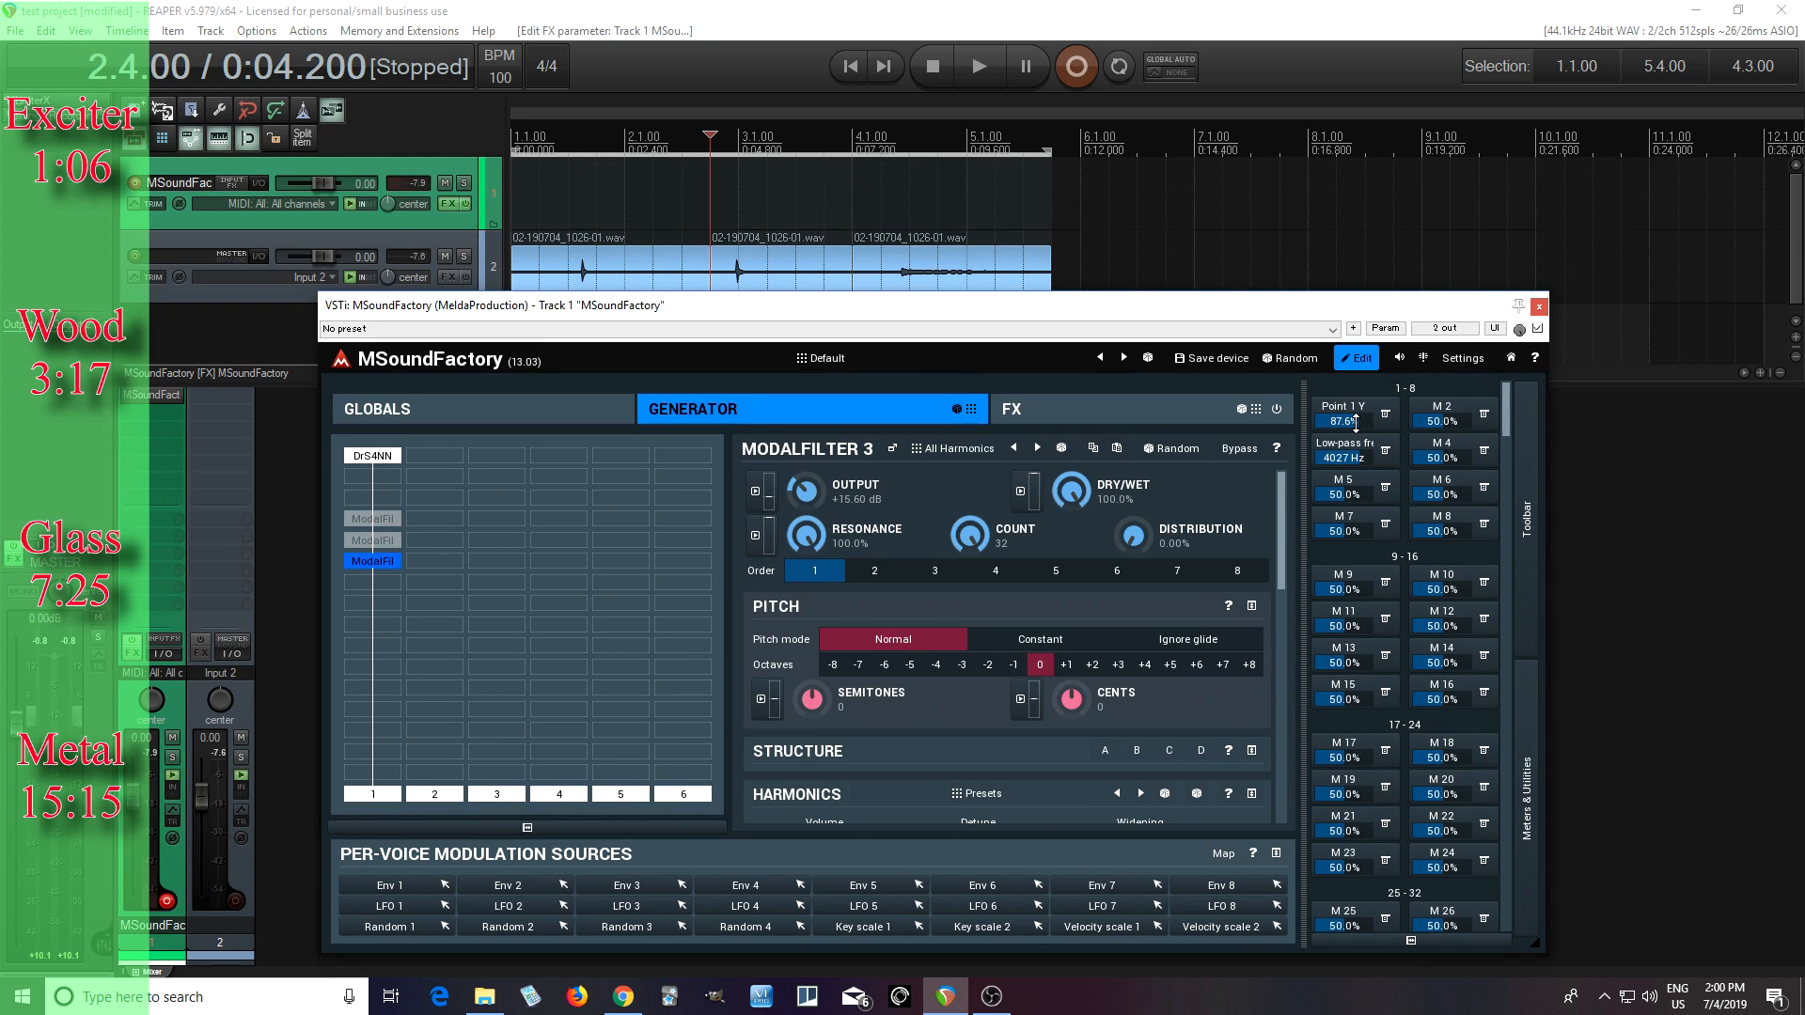
pyautogui.moveTo(1344, 420); pyautogui.dragTo(1344, 491)
pyautogui.moveTo(1345, 421); pyautogui.dragTo(1344, 377)
pyautogui.moveTo(1340, 457)
pyautogui.mouseDown()
pyautogui.moveTo(1340, 410)
pyautogui.moveTo(1345, 477)
pyautogui.mouseUp()
# Place the edit cursor at 4.2.00 and play back the recorded metal hit twice
pyautogui.click(899, 218)
pyautogui.click(884, 206)
pyautogui.click(983, 73)
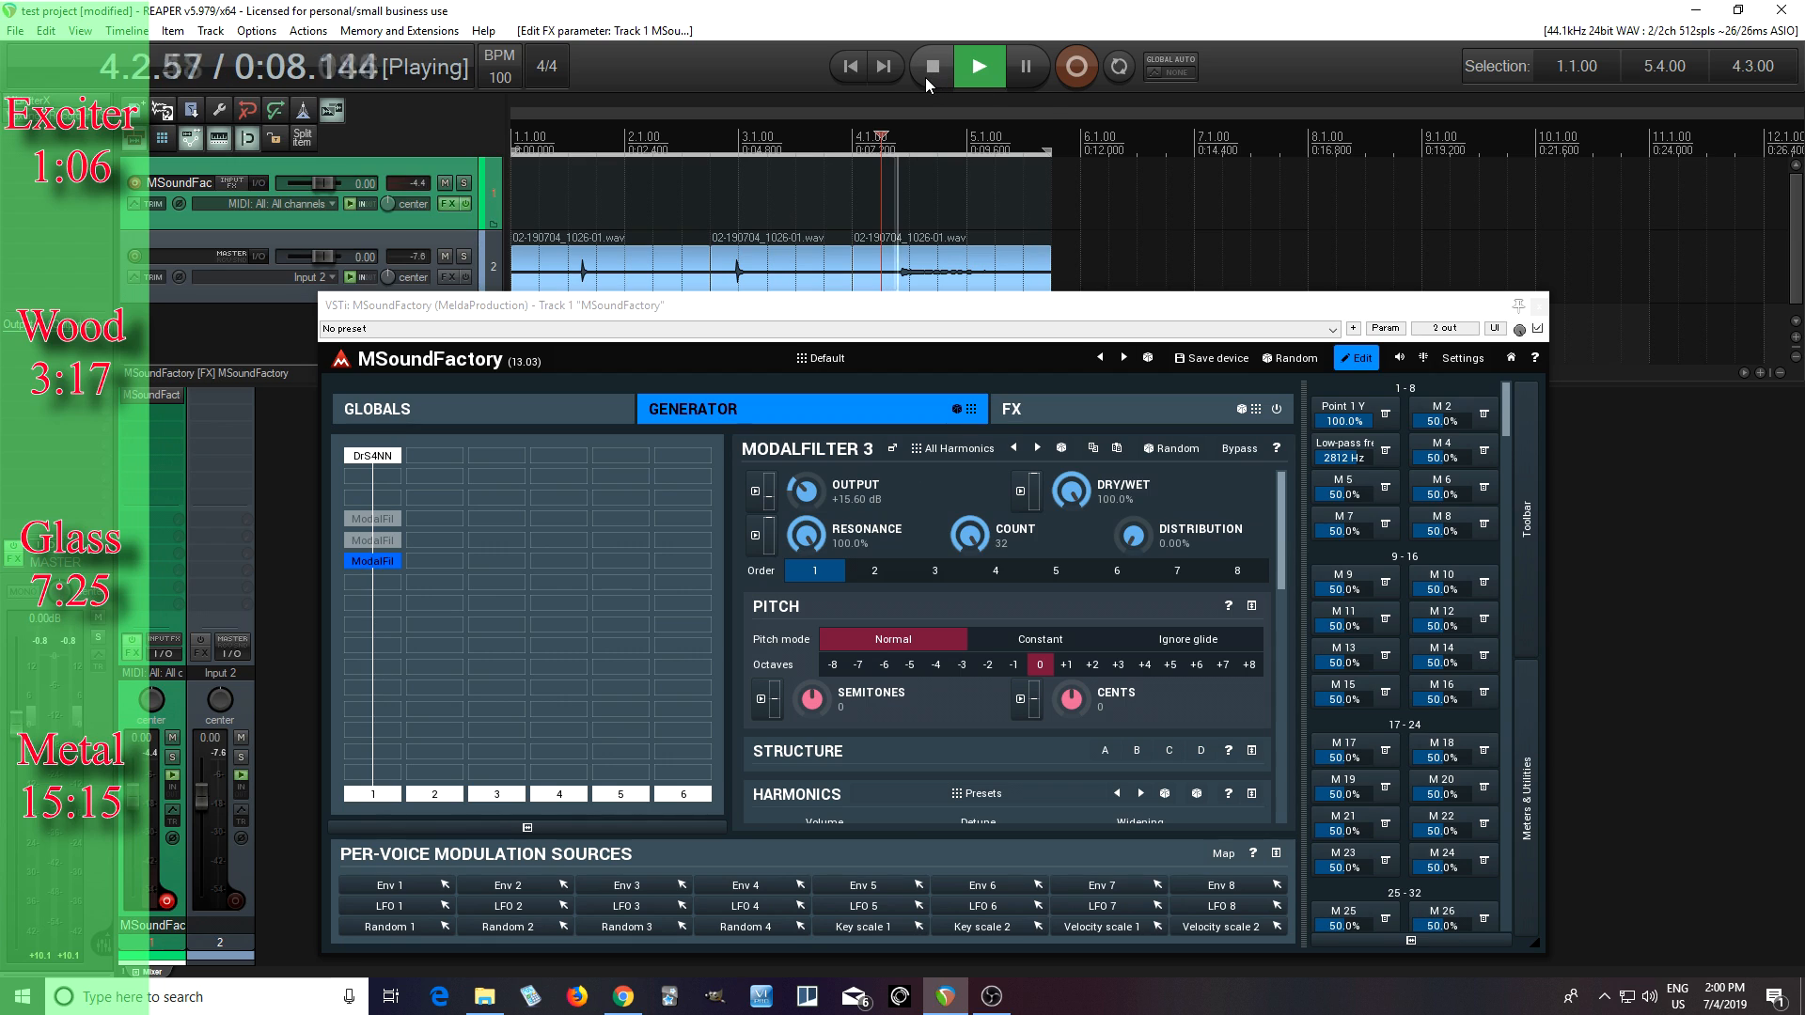
pyautogui.click(925, 77)
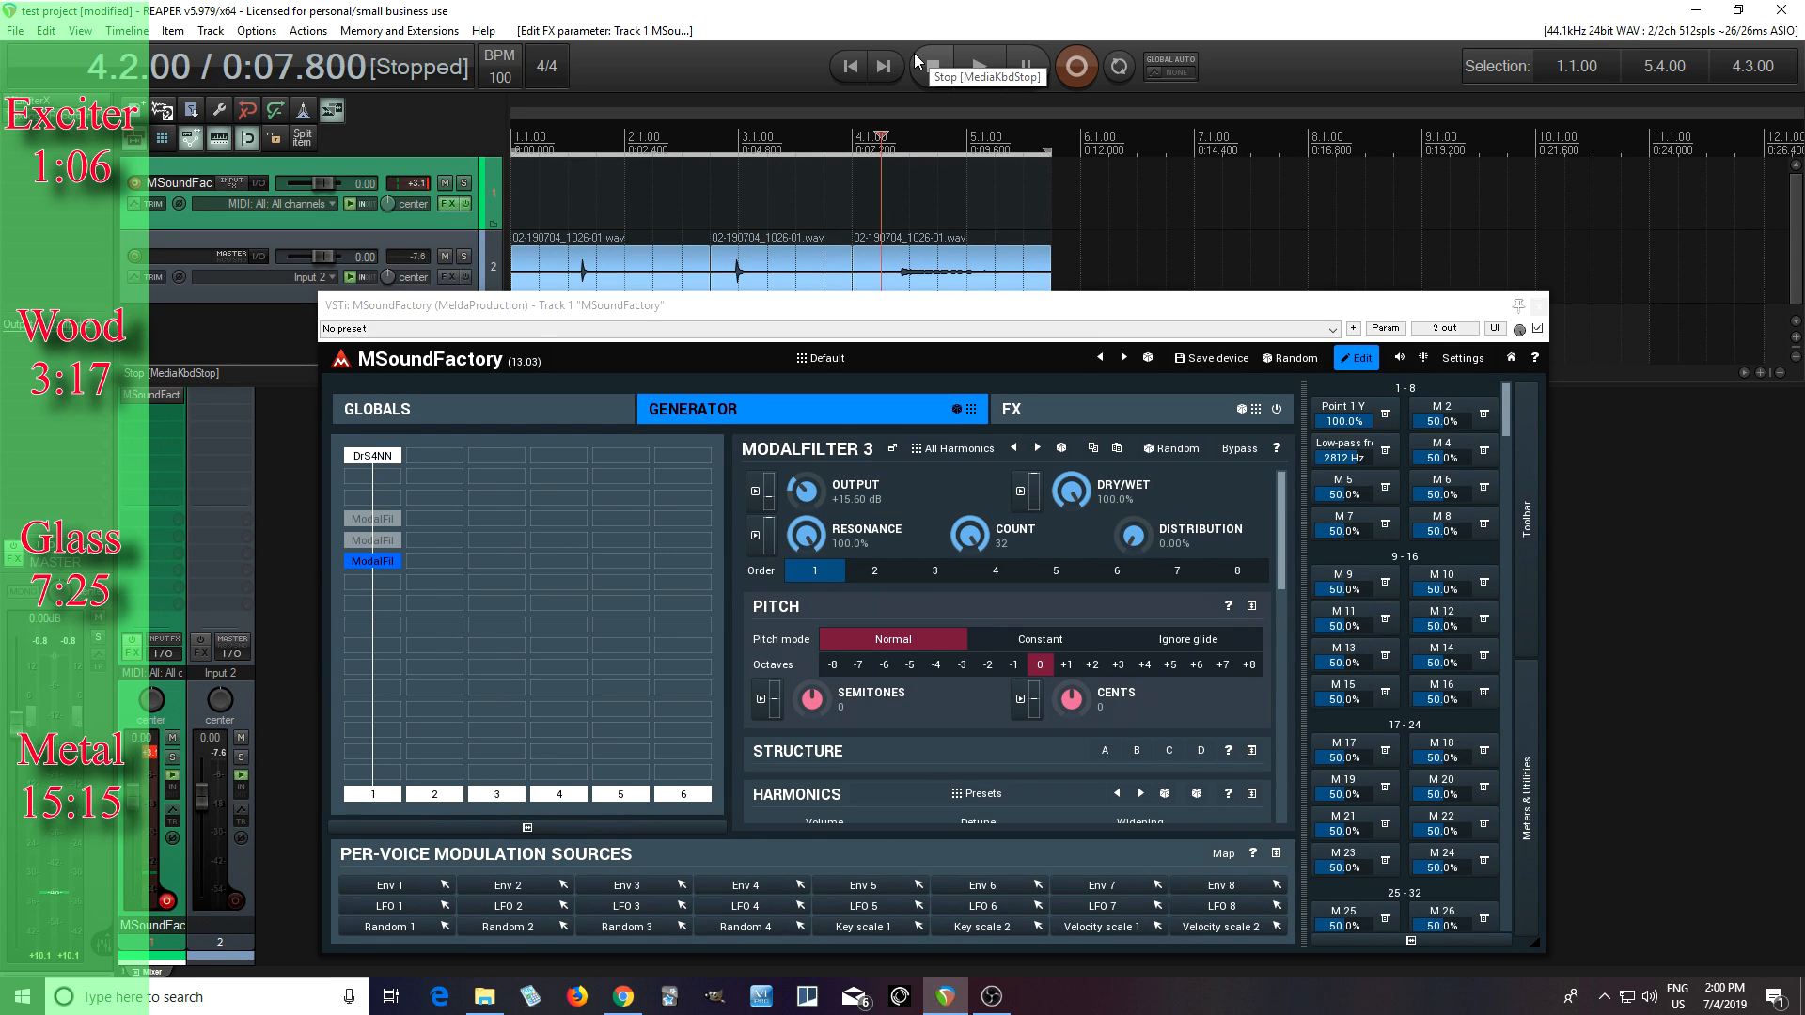
pyautogui.press('space')
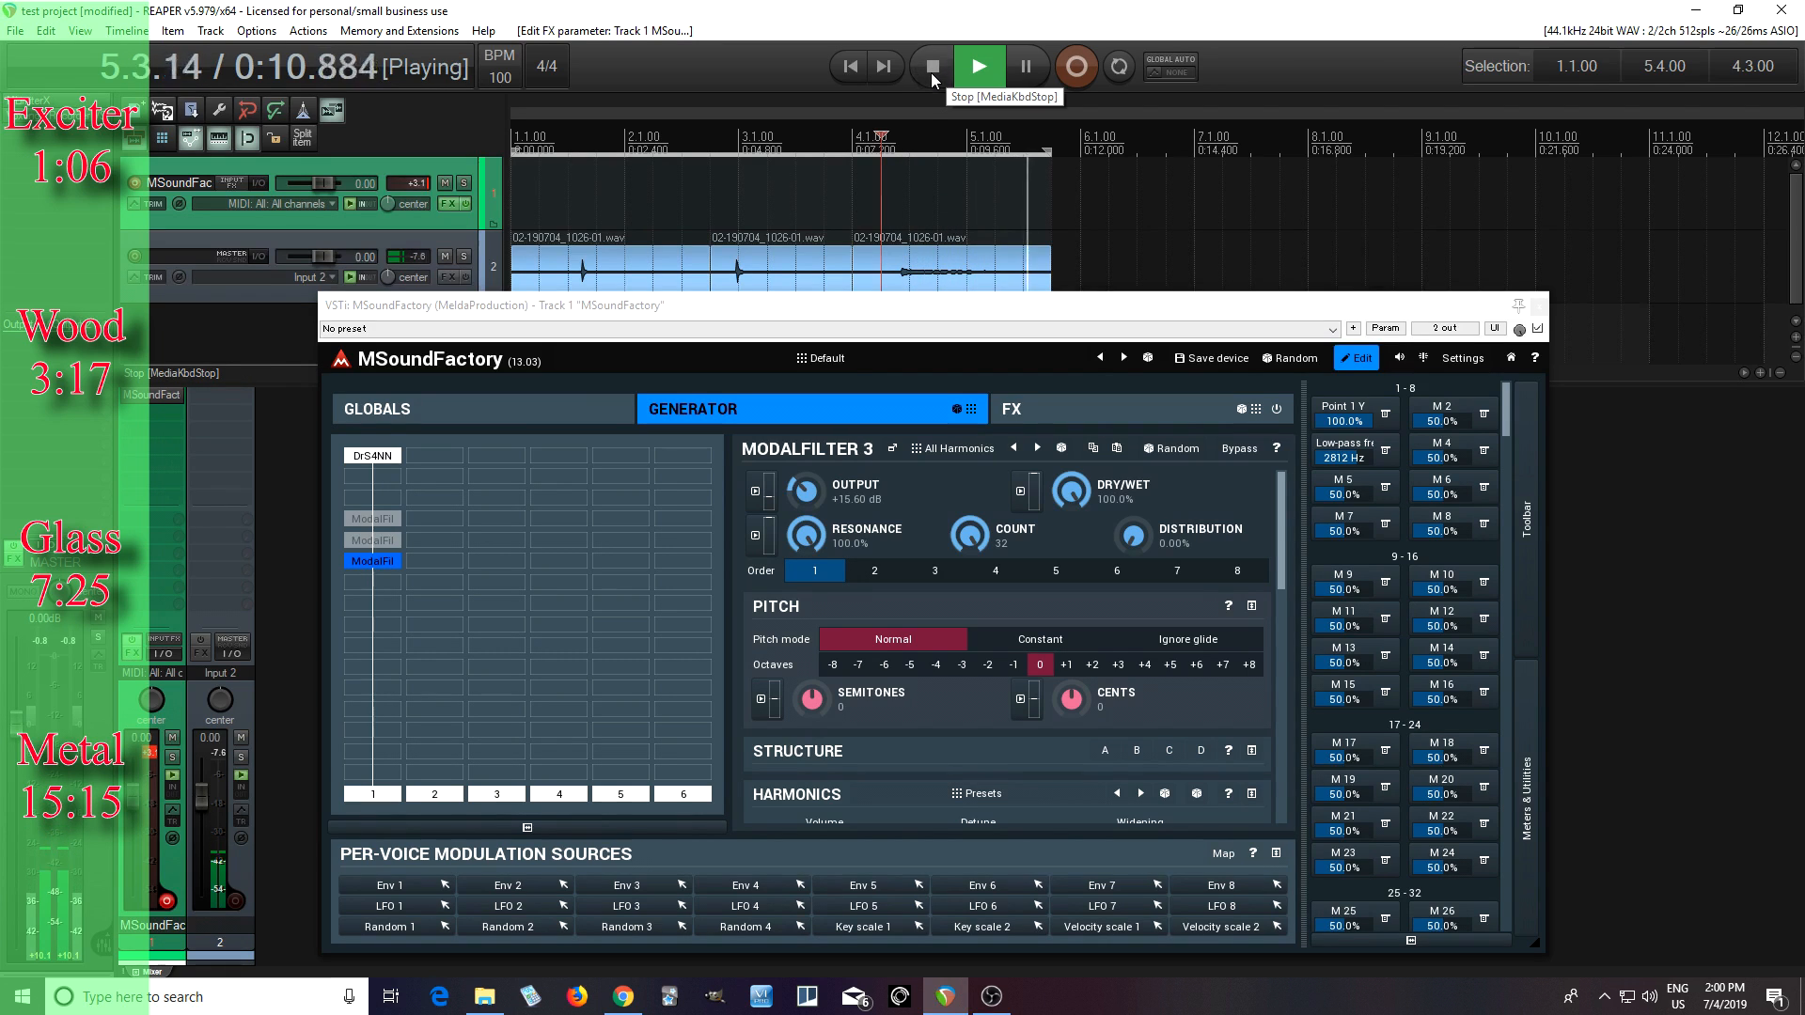
pyautogui.click(931, 72)
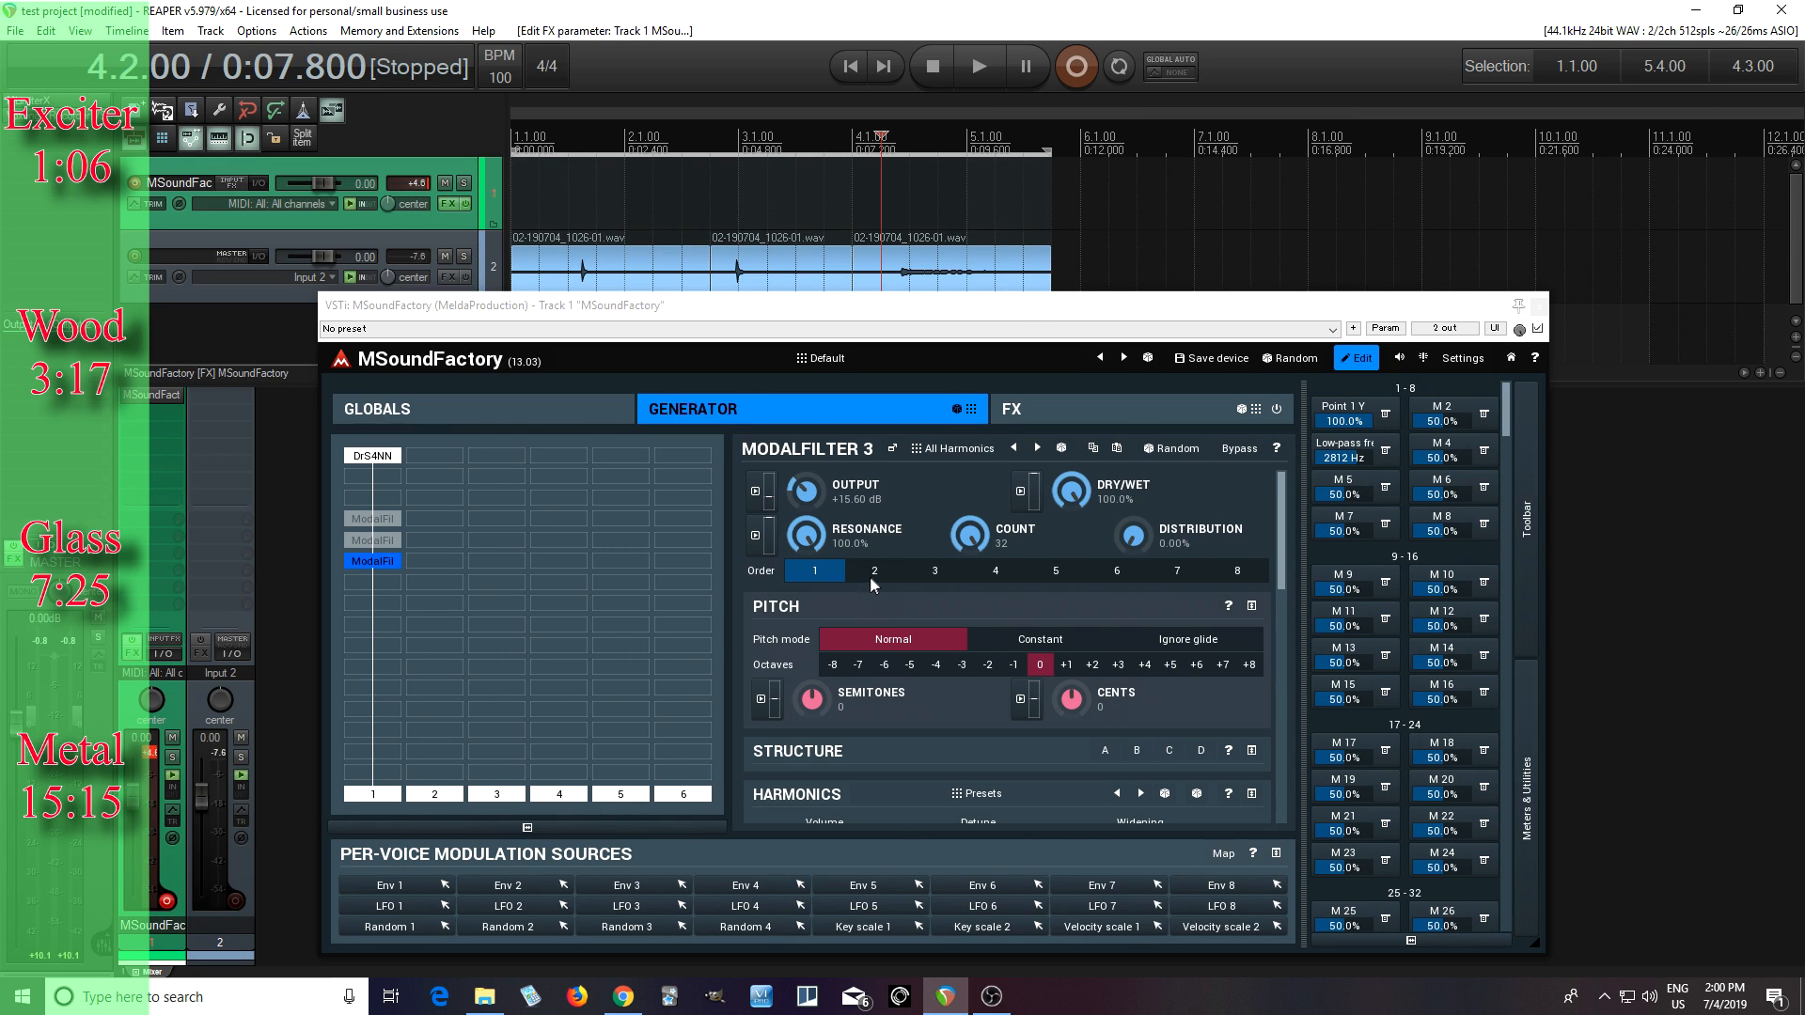
# Set ModalFilter 3's distribution to 100.0% and its order to 5, and play back the recorded metal hit for comparison
pyautogui.click(920, 573)
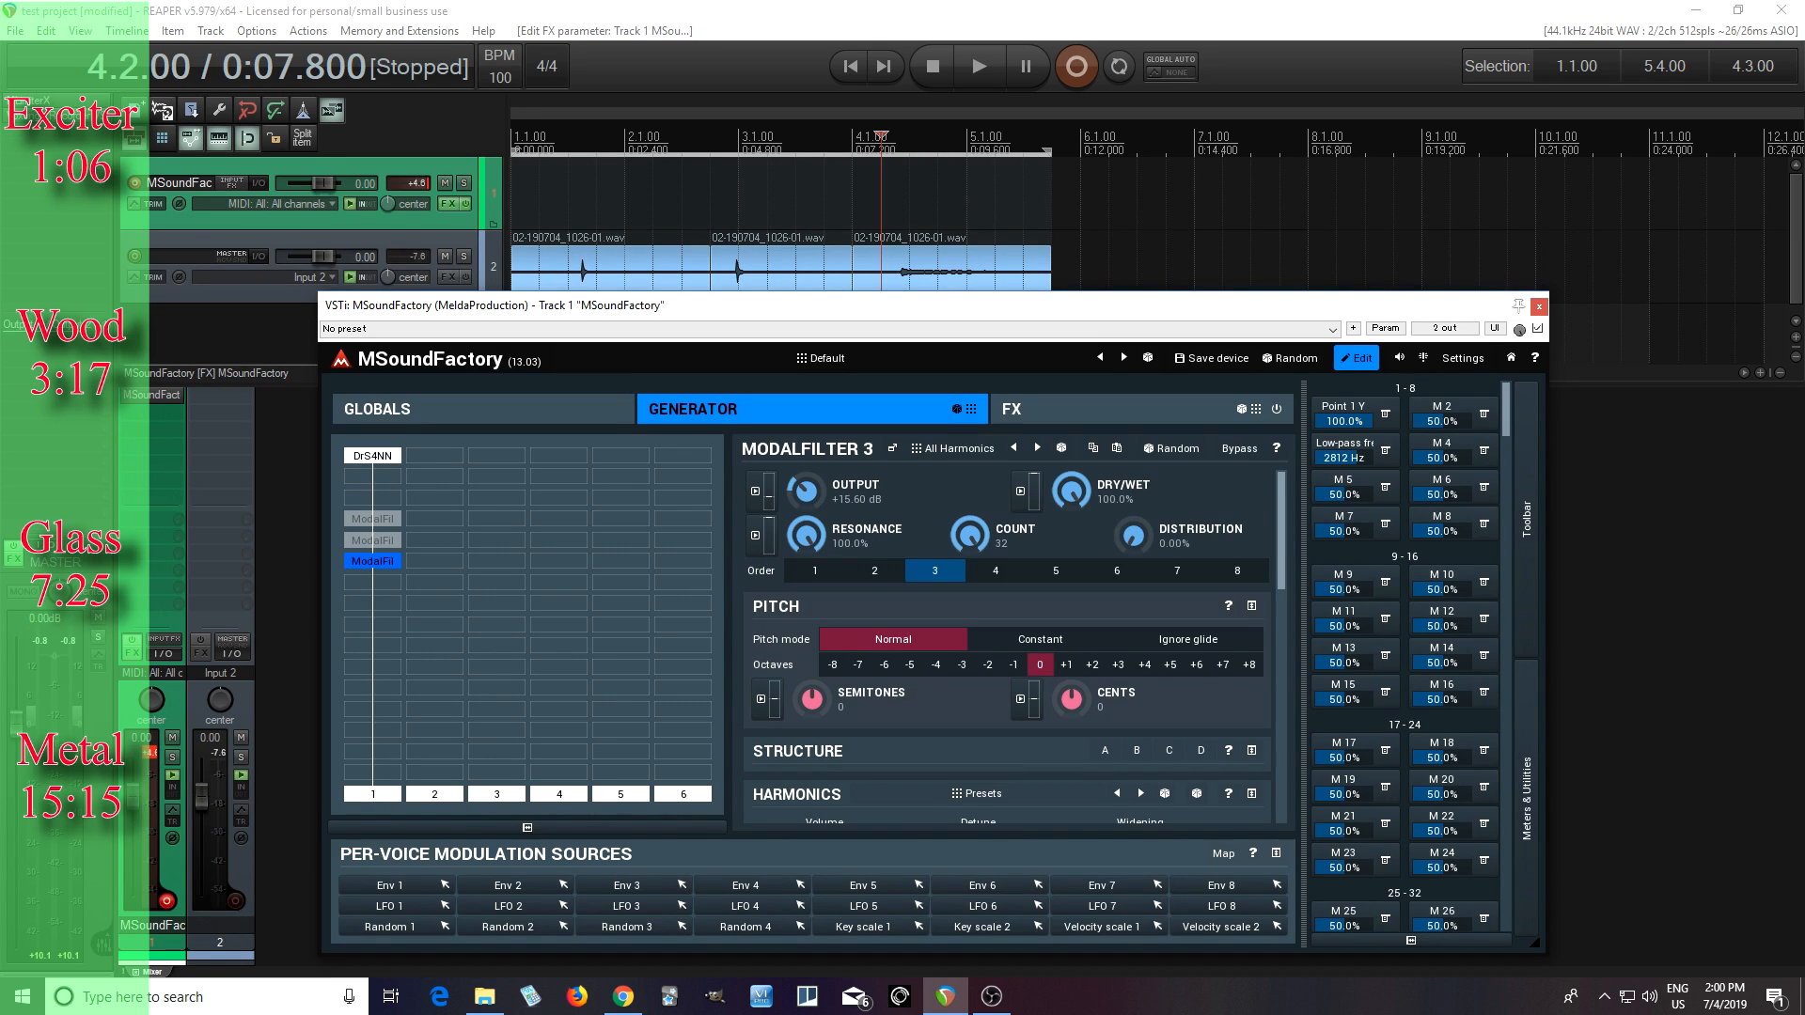
pyautogui.moveTo(1132, 535); pyautogui.dragTo(1132, 489)
pyautogui.click(1058, 573)
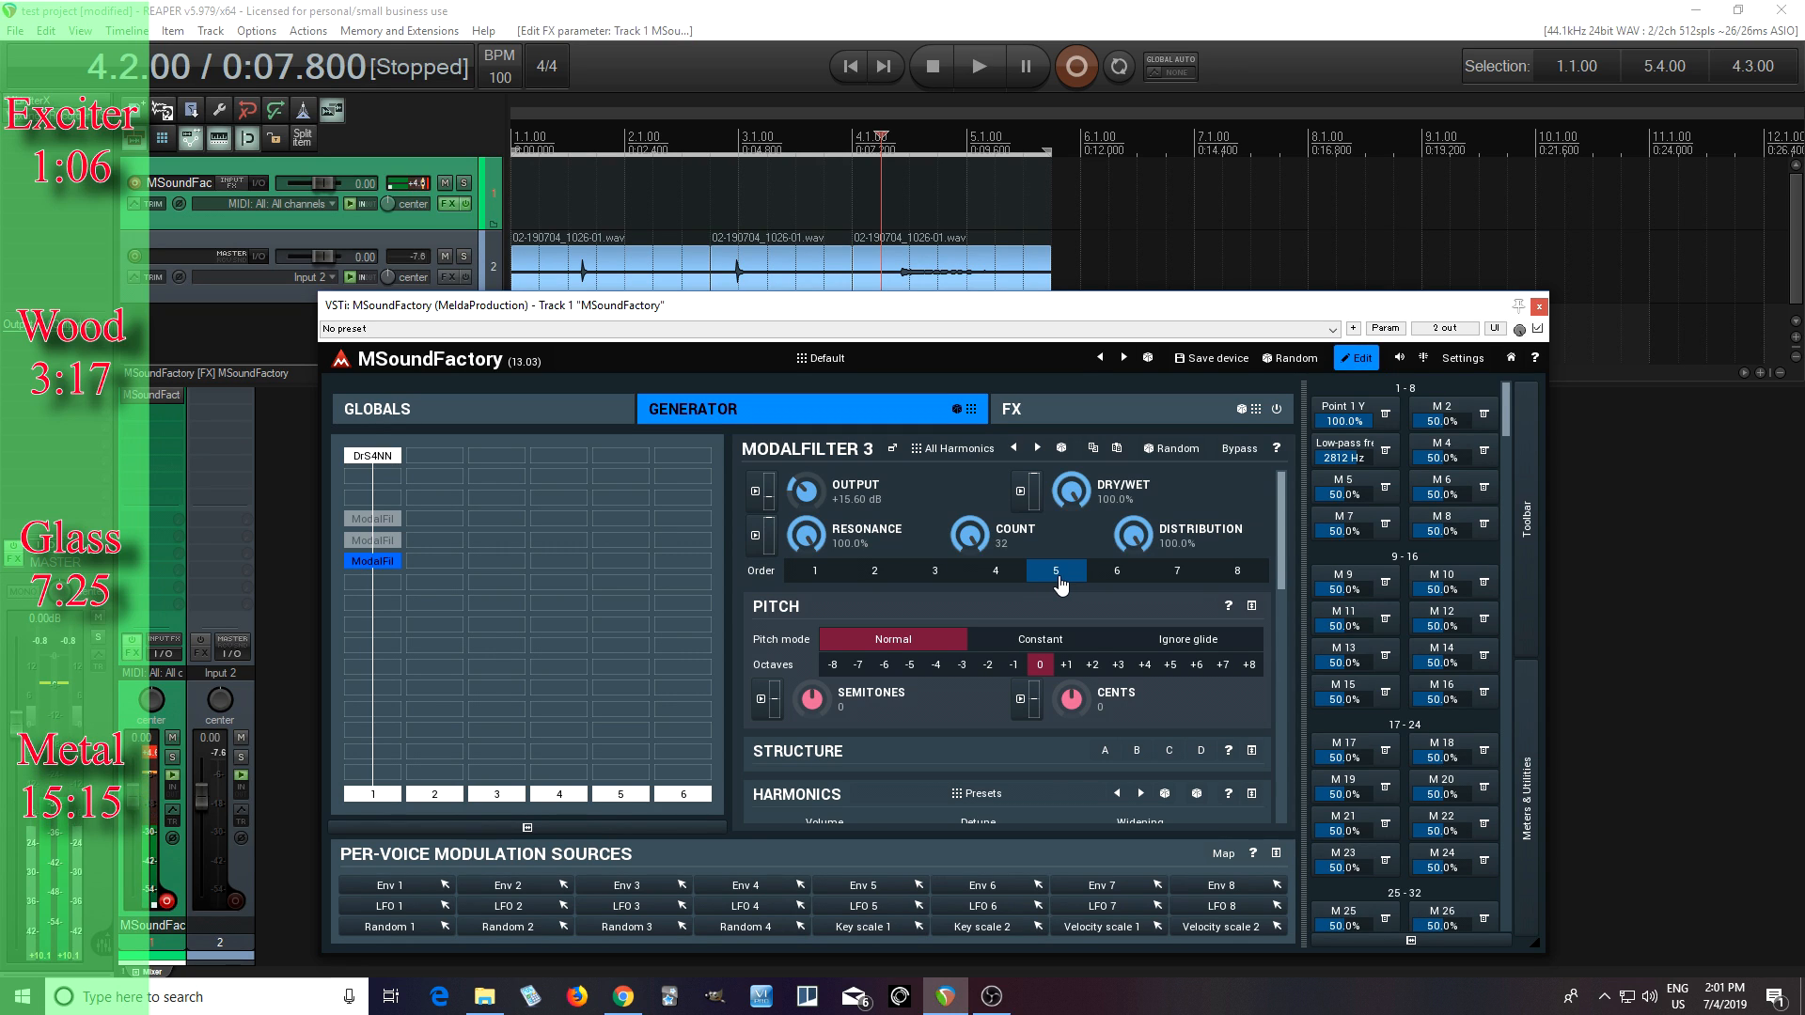
pyautogui.click(984, 77)
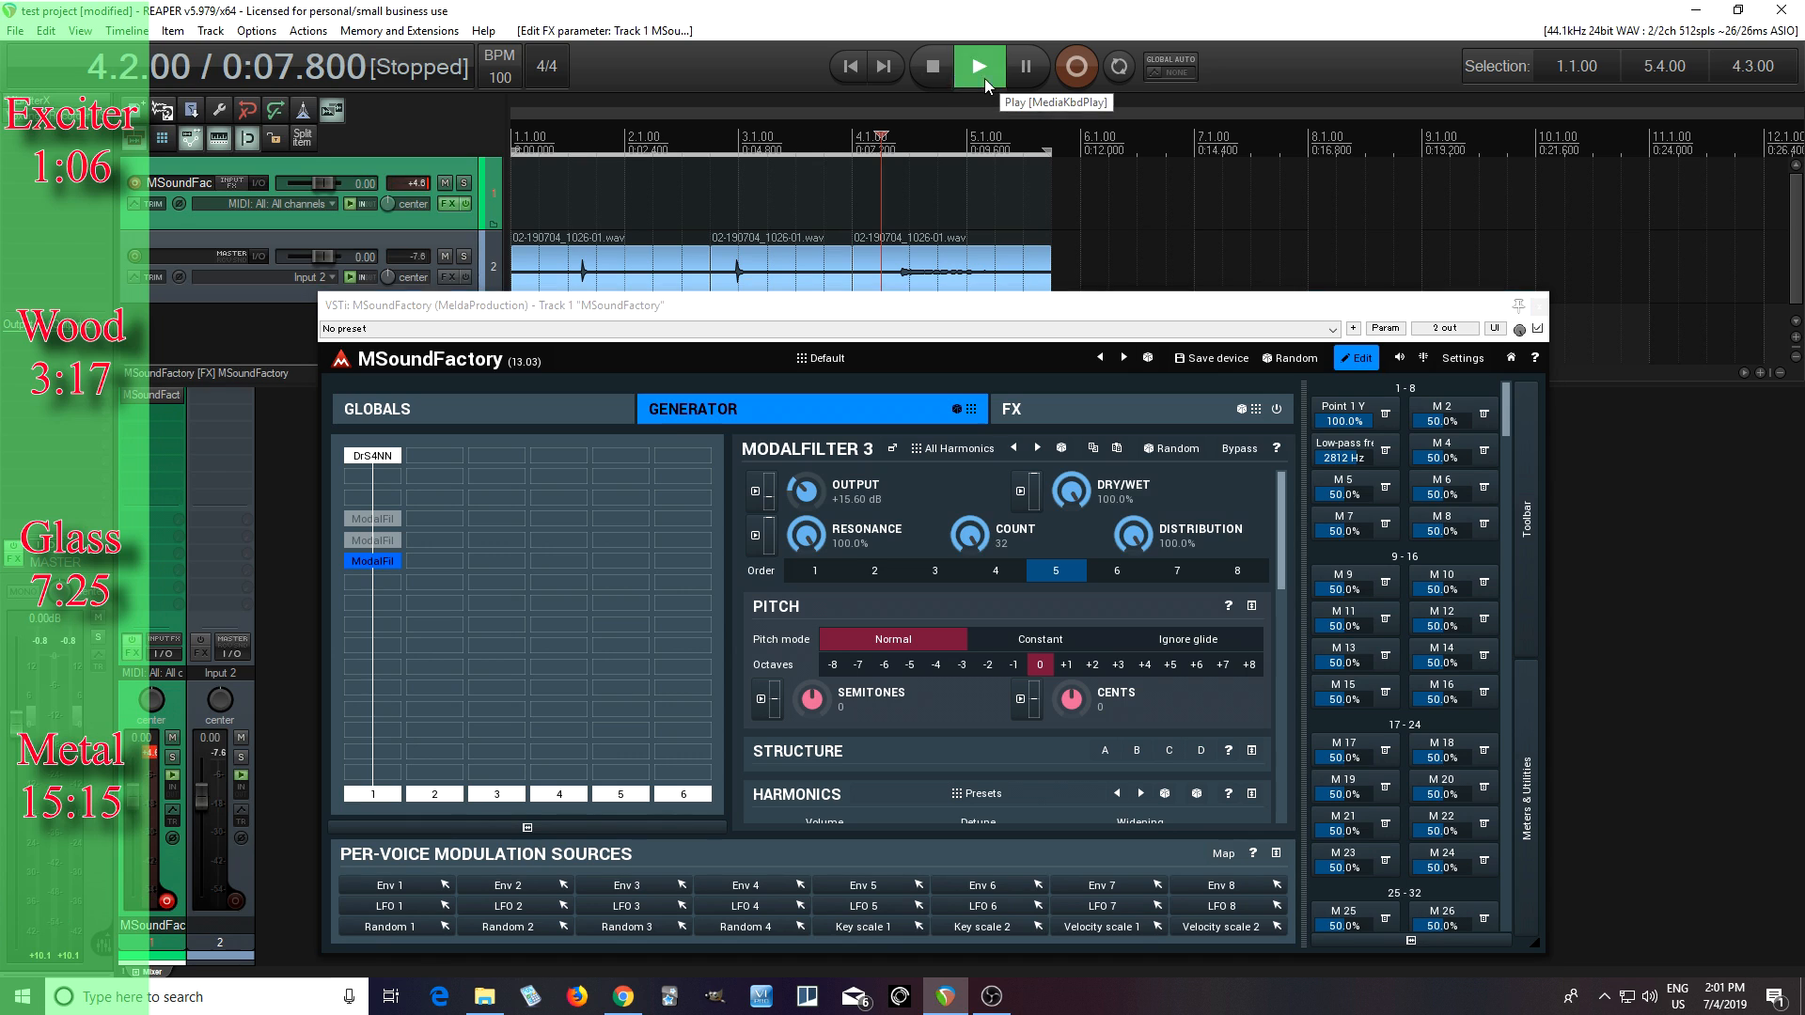
pyautogui.click(929, 67)
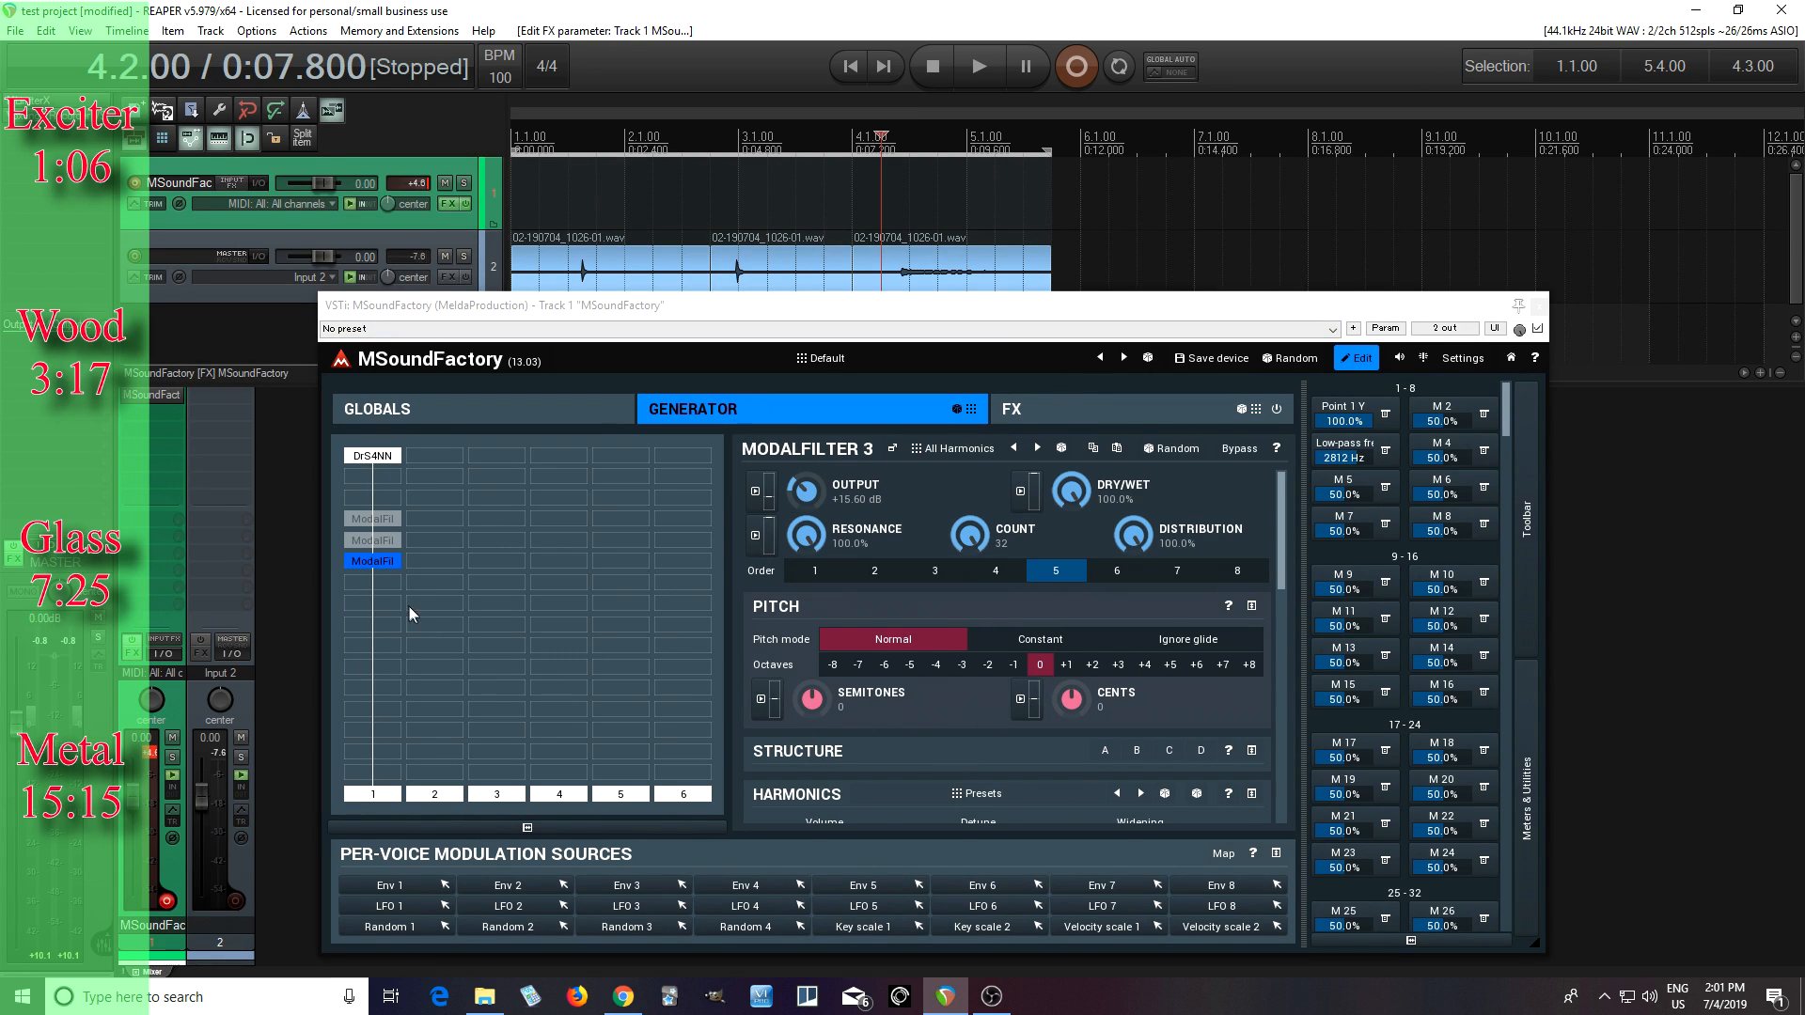
# Try a Tremolo module below ModalFilter 3 with a rate of 4.000 Hz and play back the recording for comparison
pyautogui.doubleClick(387, 588)
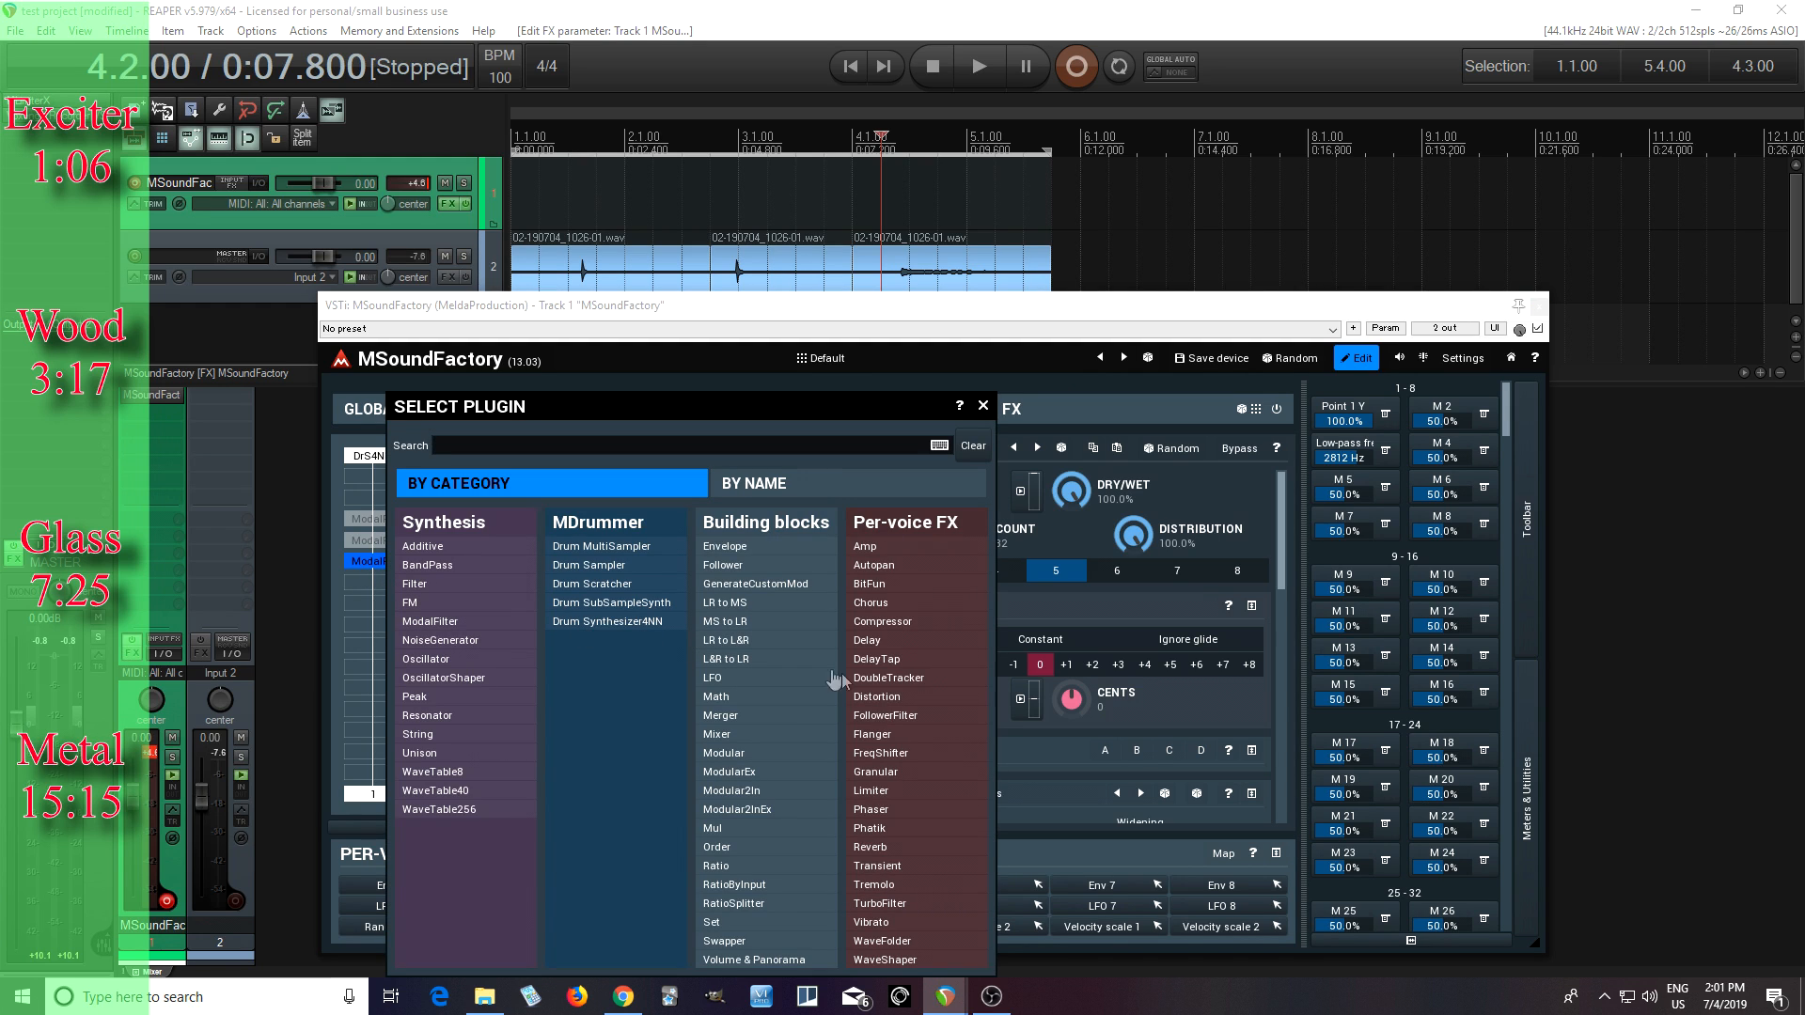
pyautogui.click(941, 889)
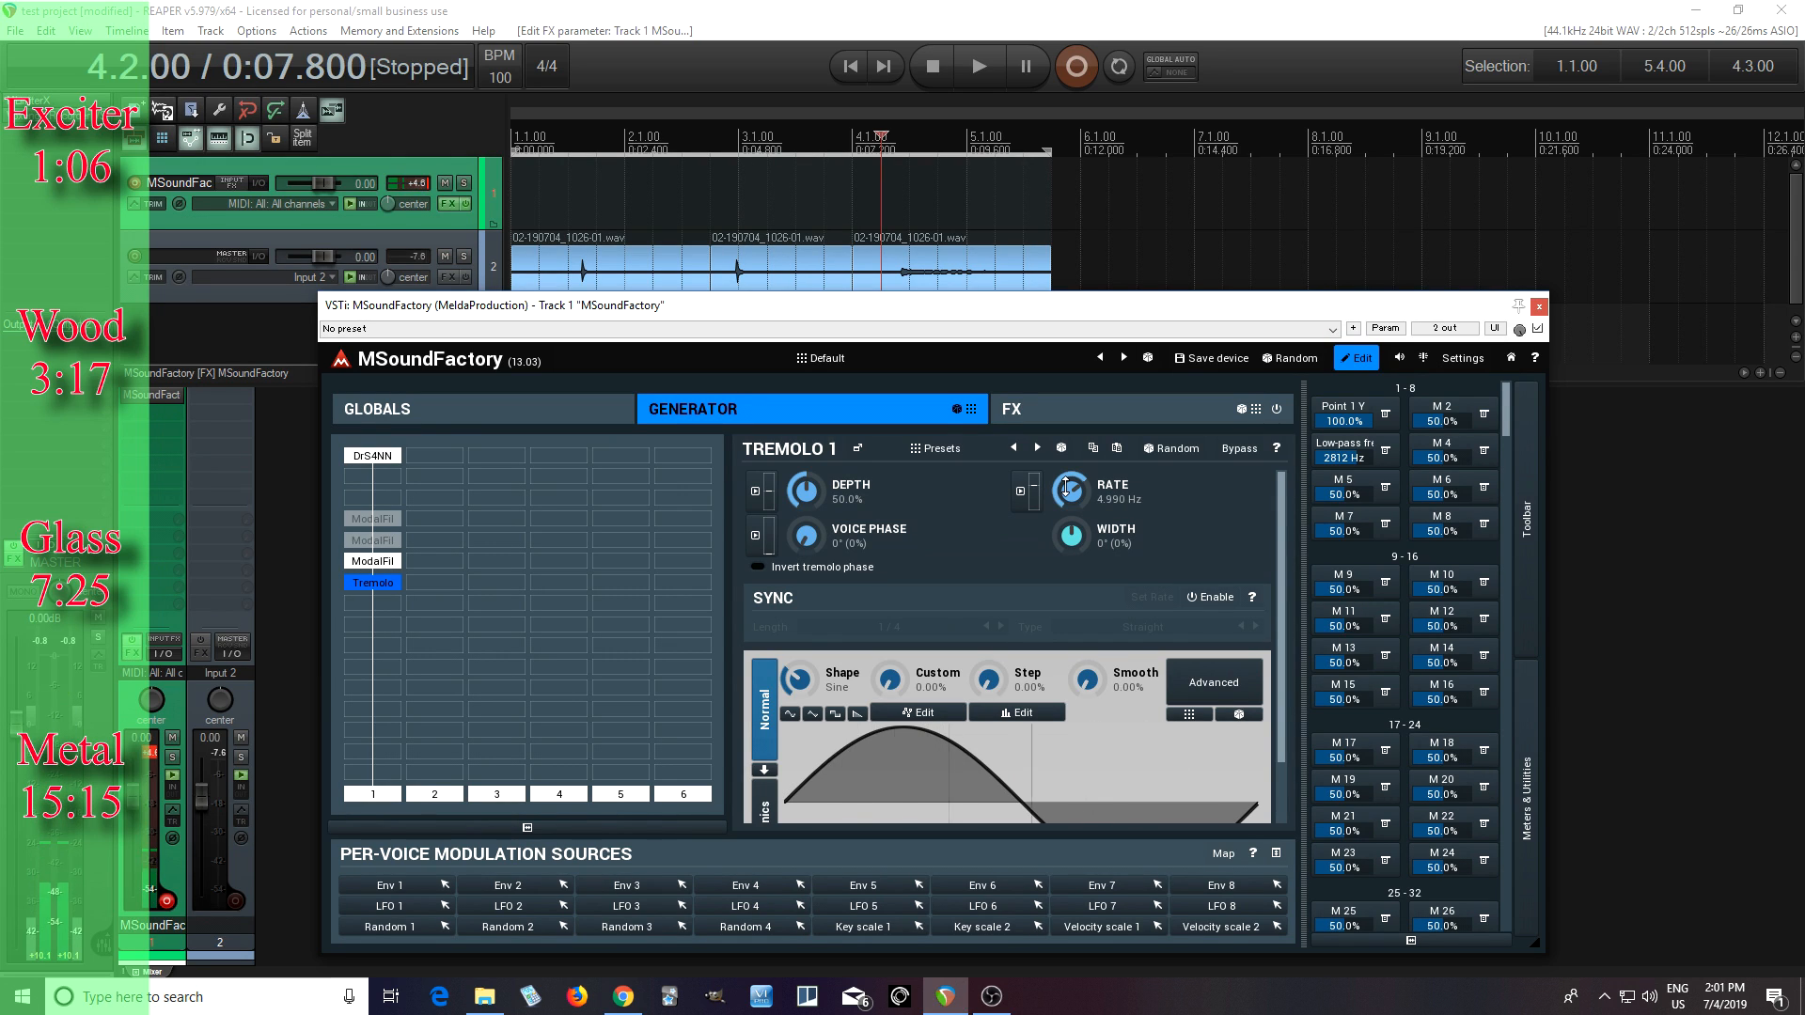
pyautogui.scroll(-2, 1065, 487)
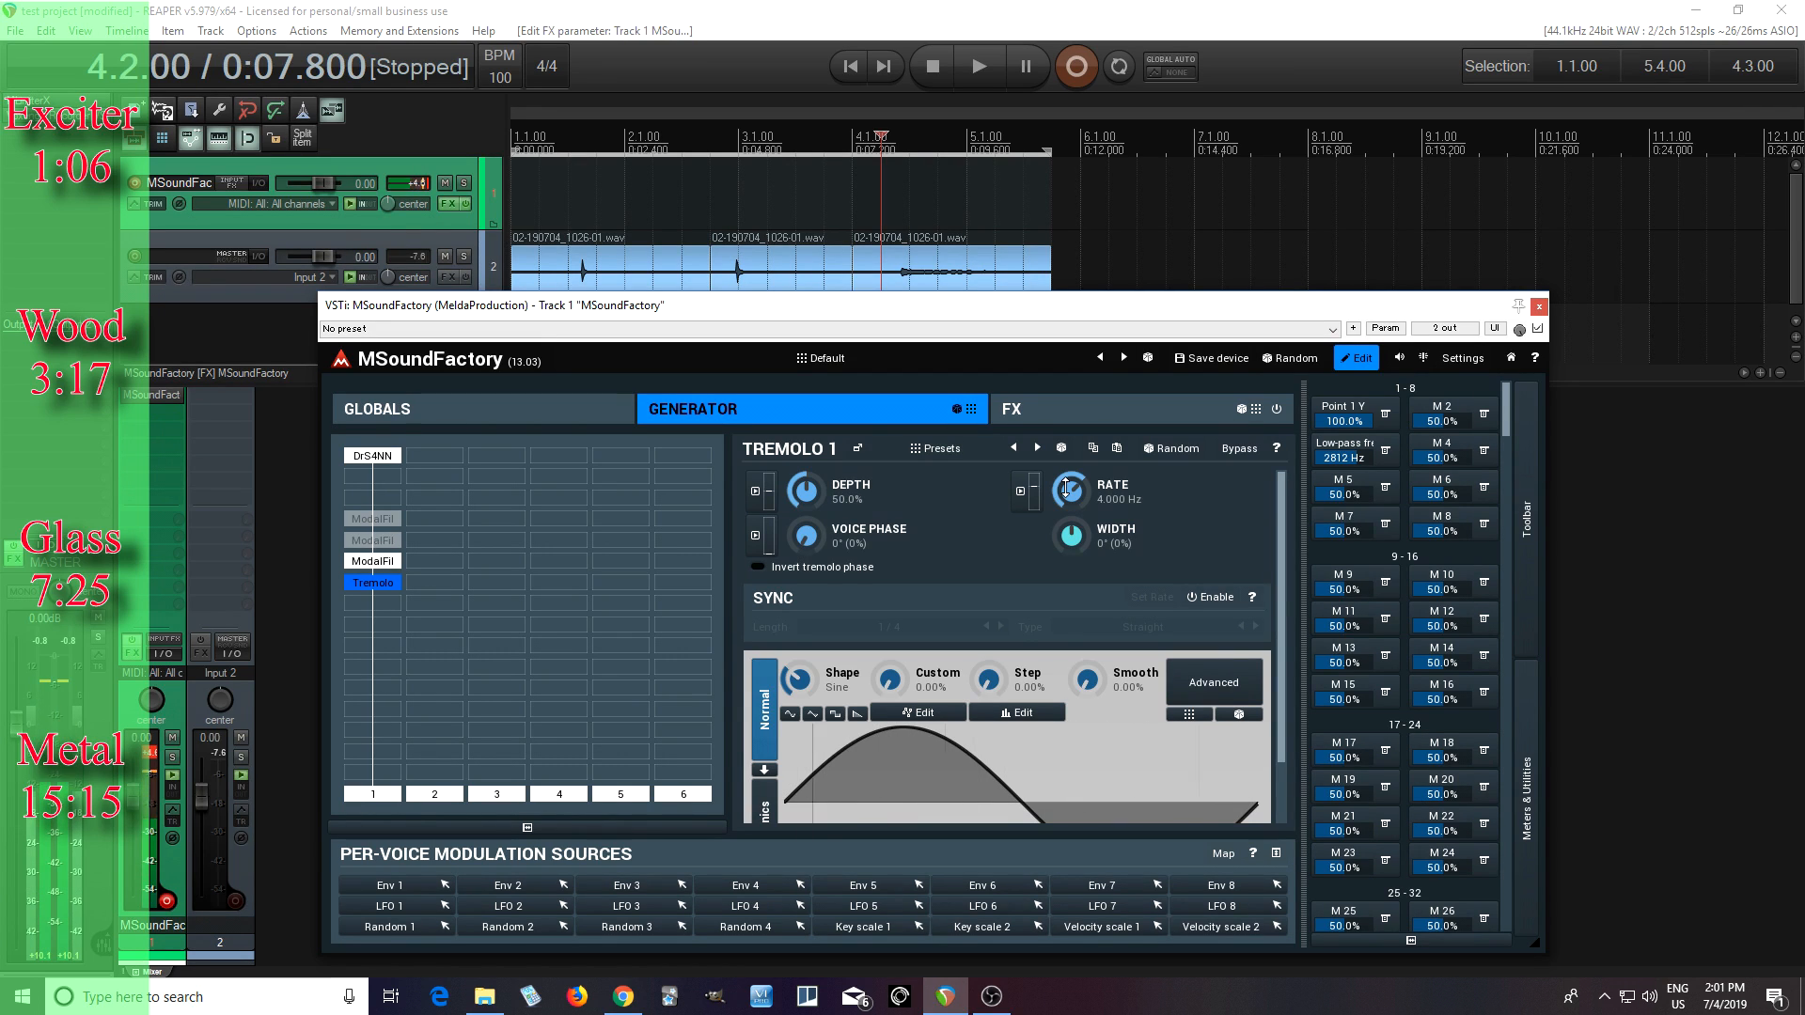
pyautogui.click(992, 72)
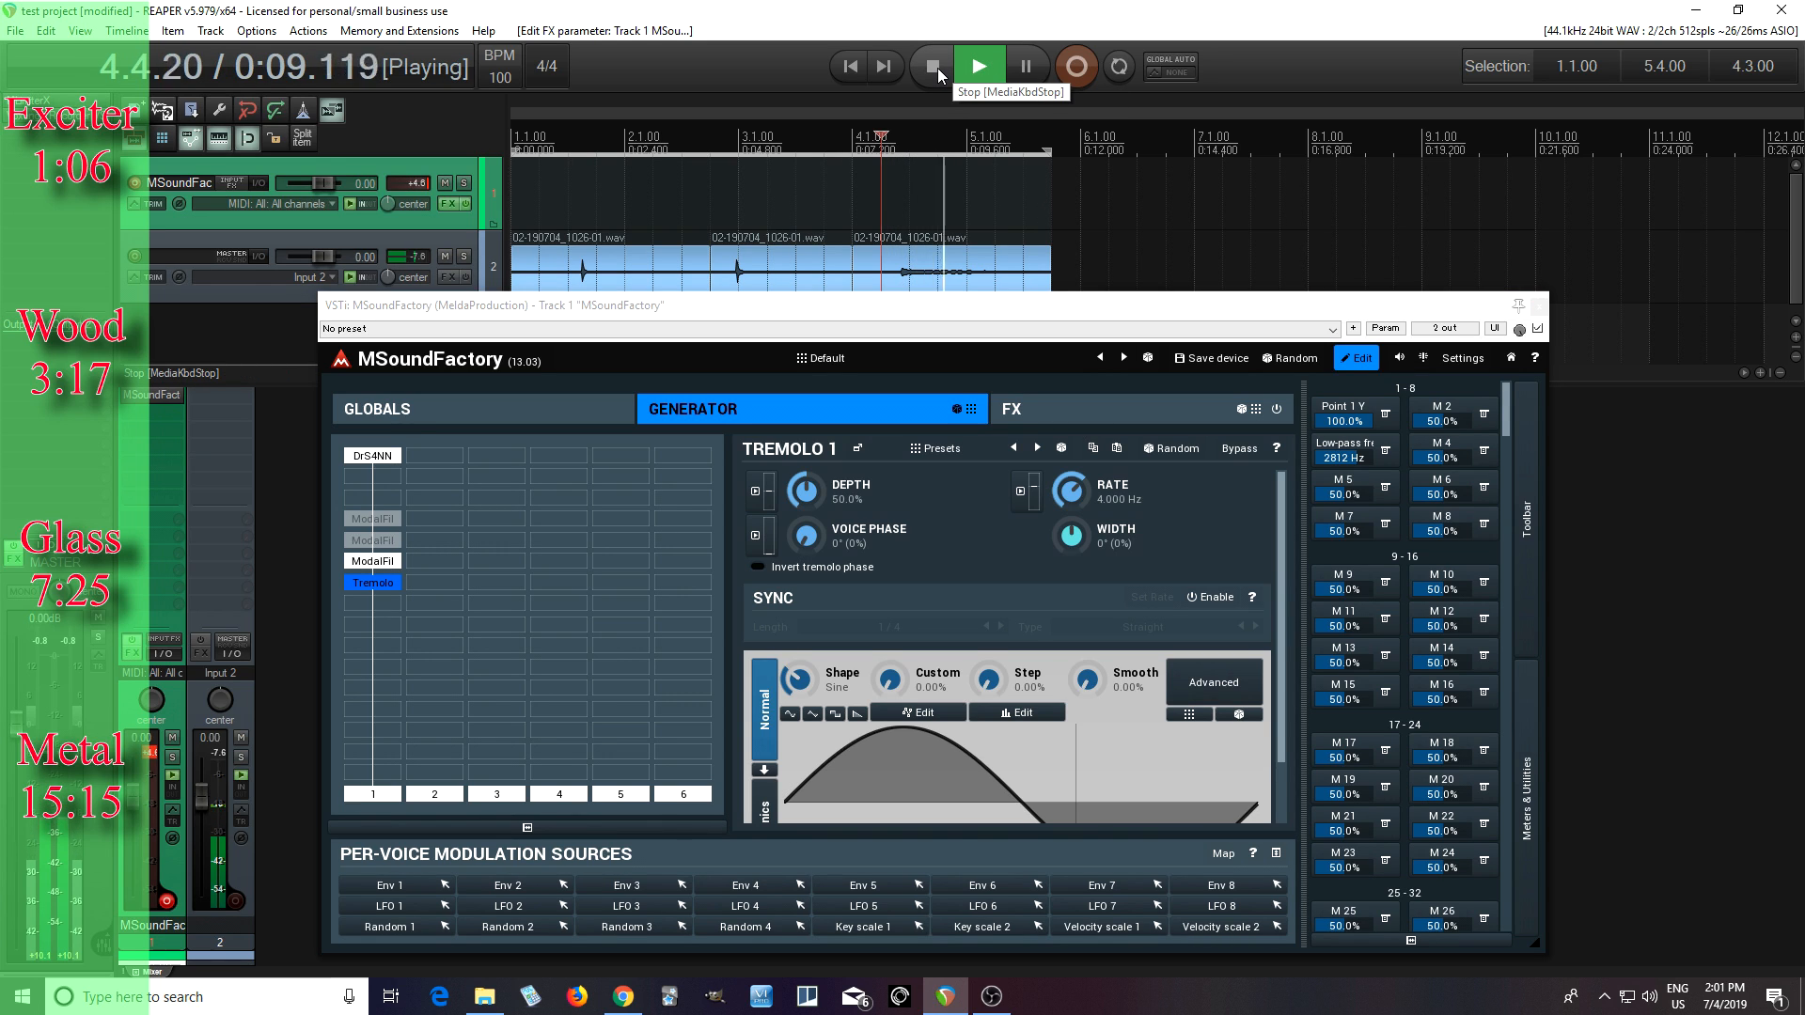
pyautogui.click(939, 67)
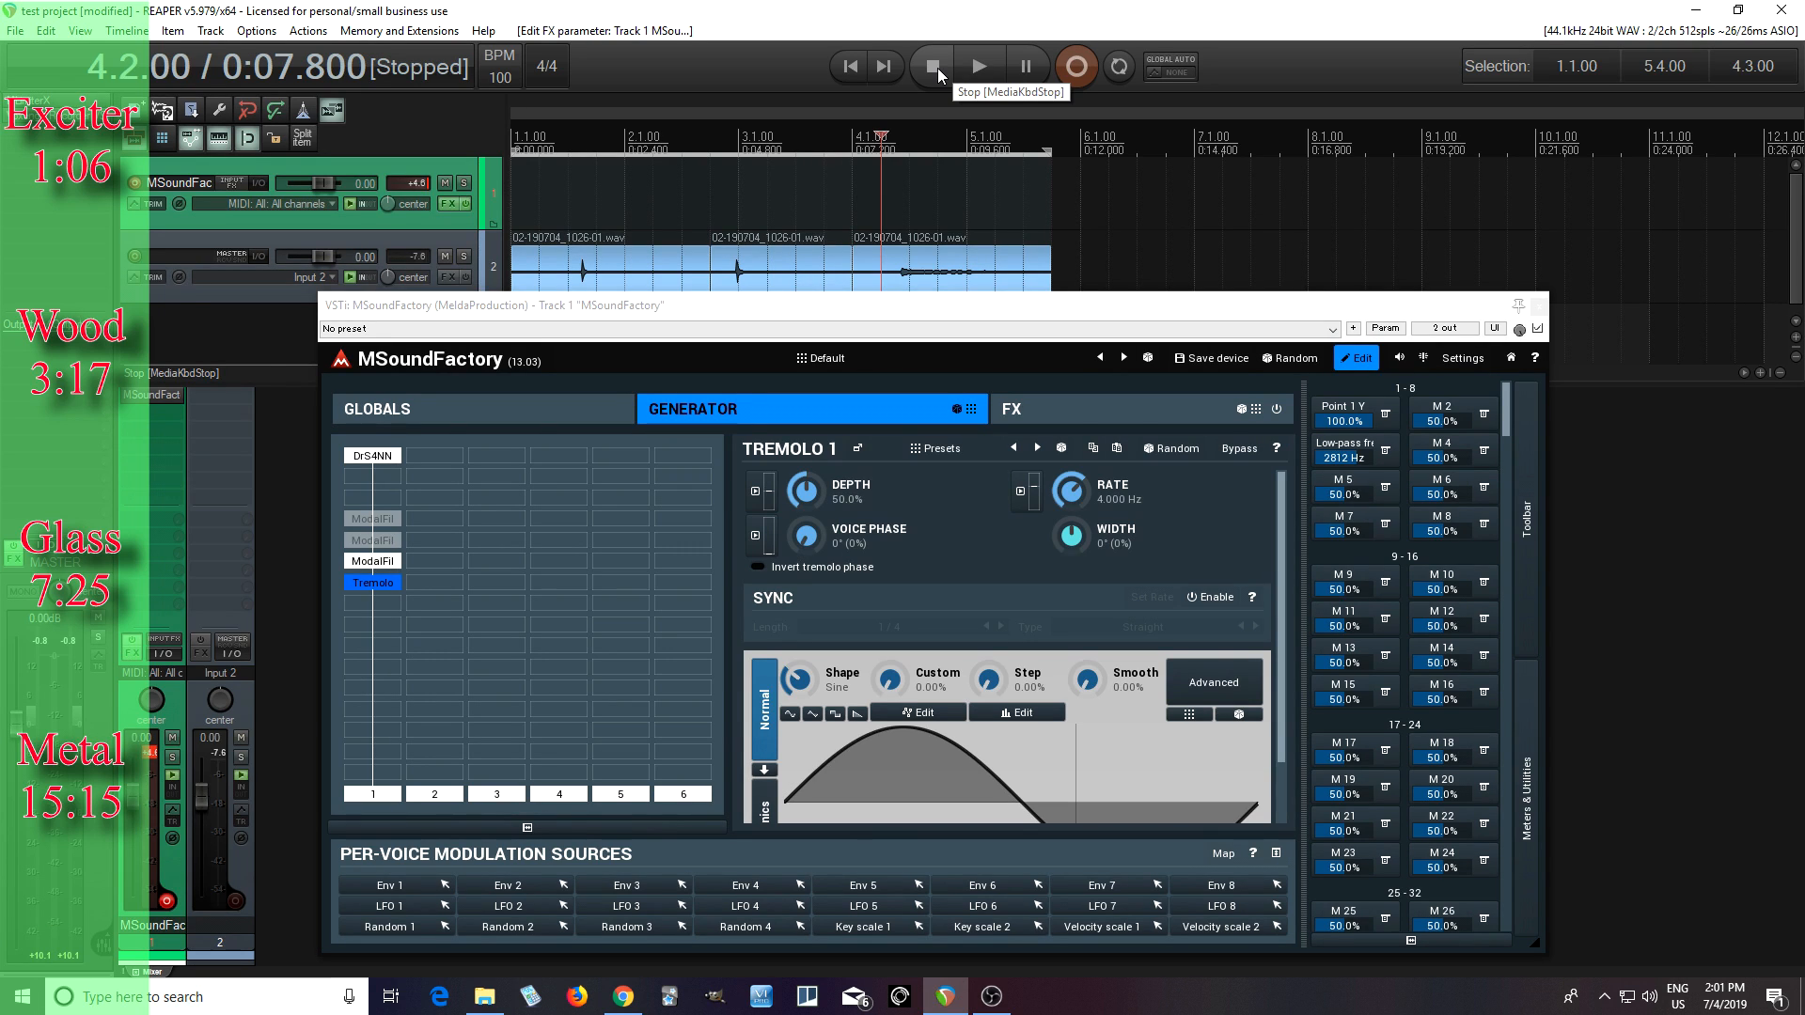
# Delete the Tremolo module and set ModalFilter 3's resonance to 40.8% and its order to 1
pyautogui.click(380, 564)
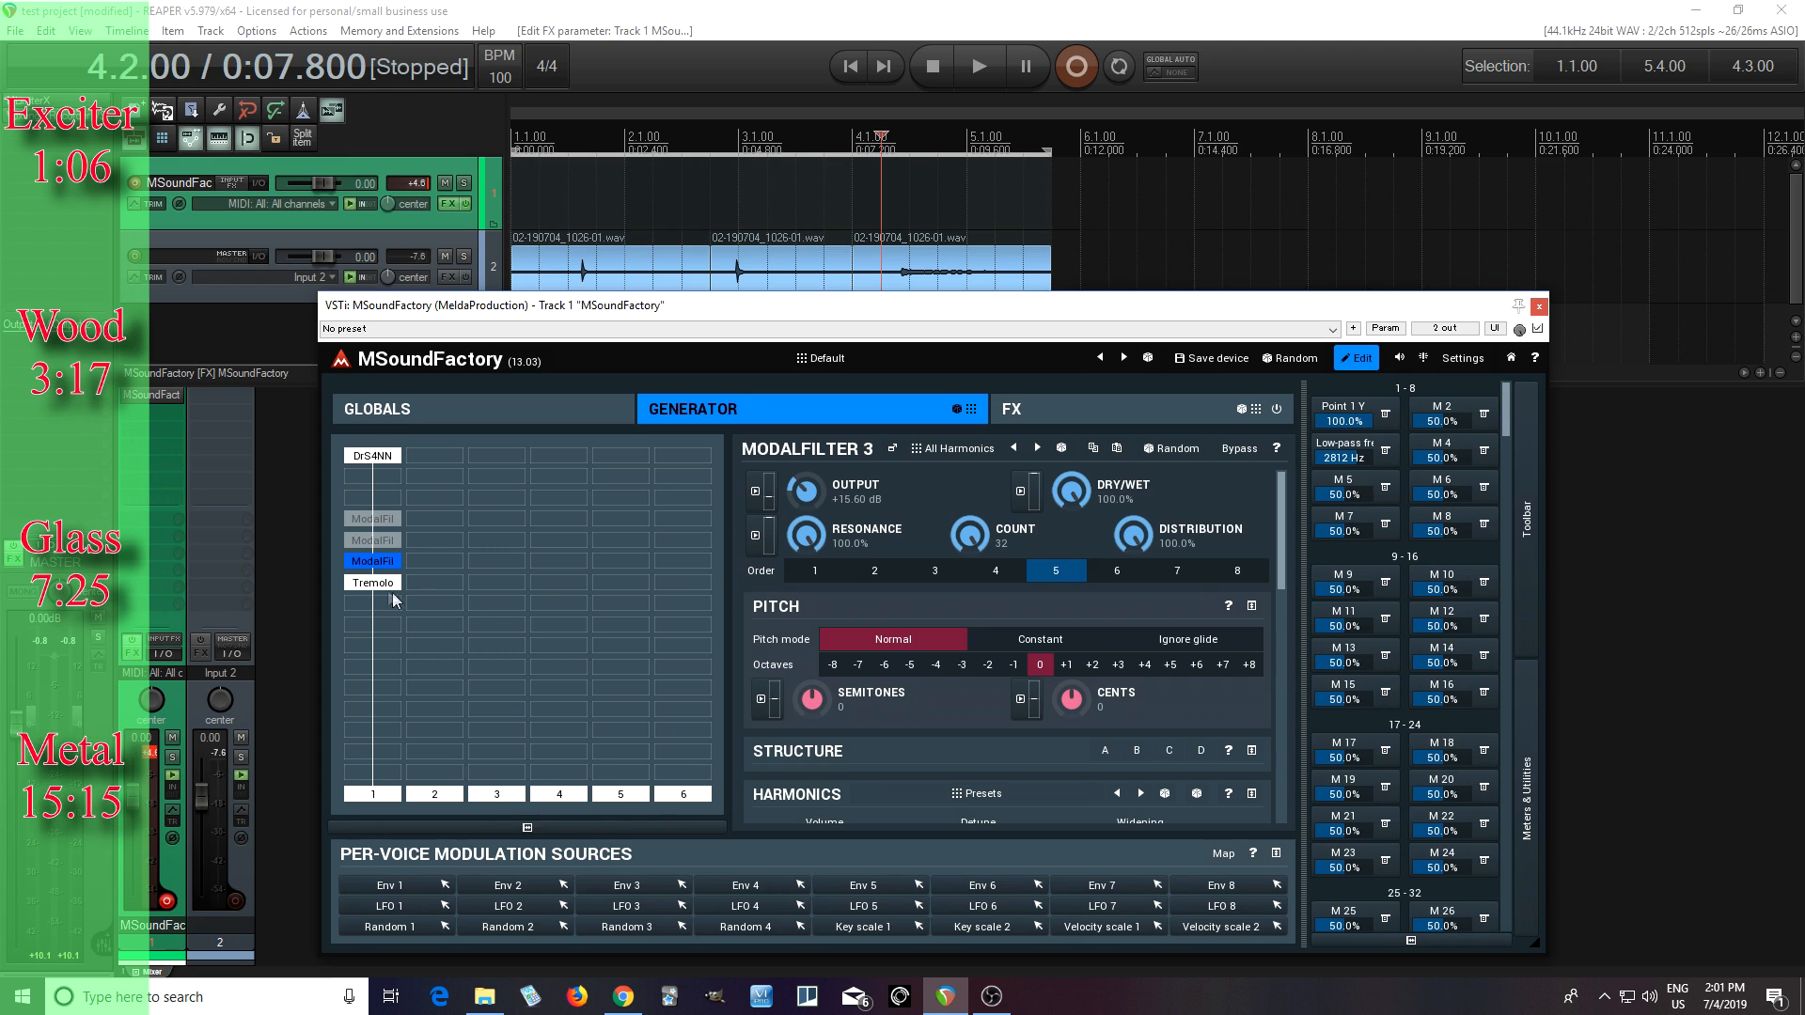
pyautogui.rightClick(381, 586)
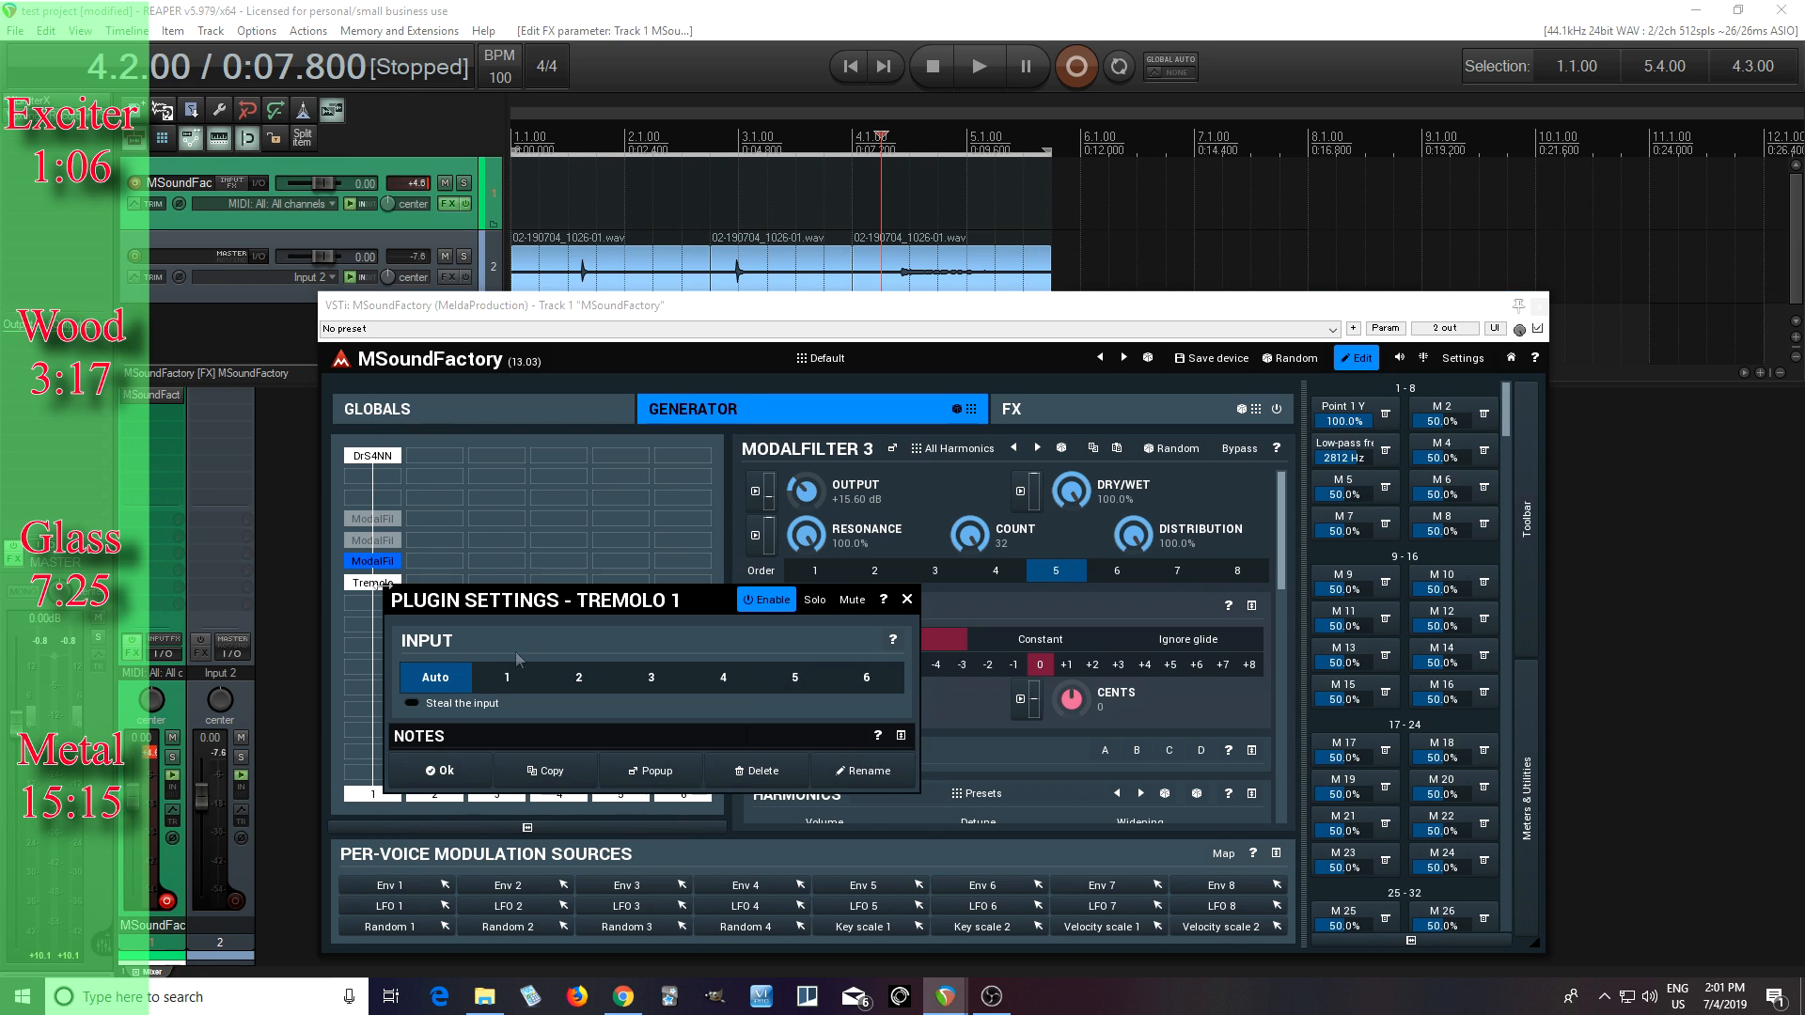
pyautogui.click(769, 774)
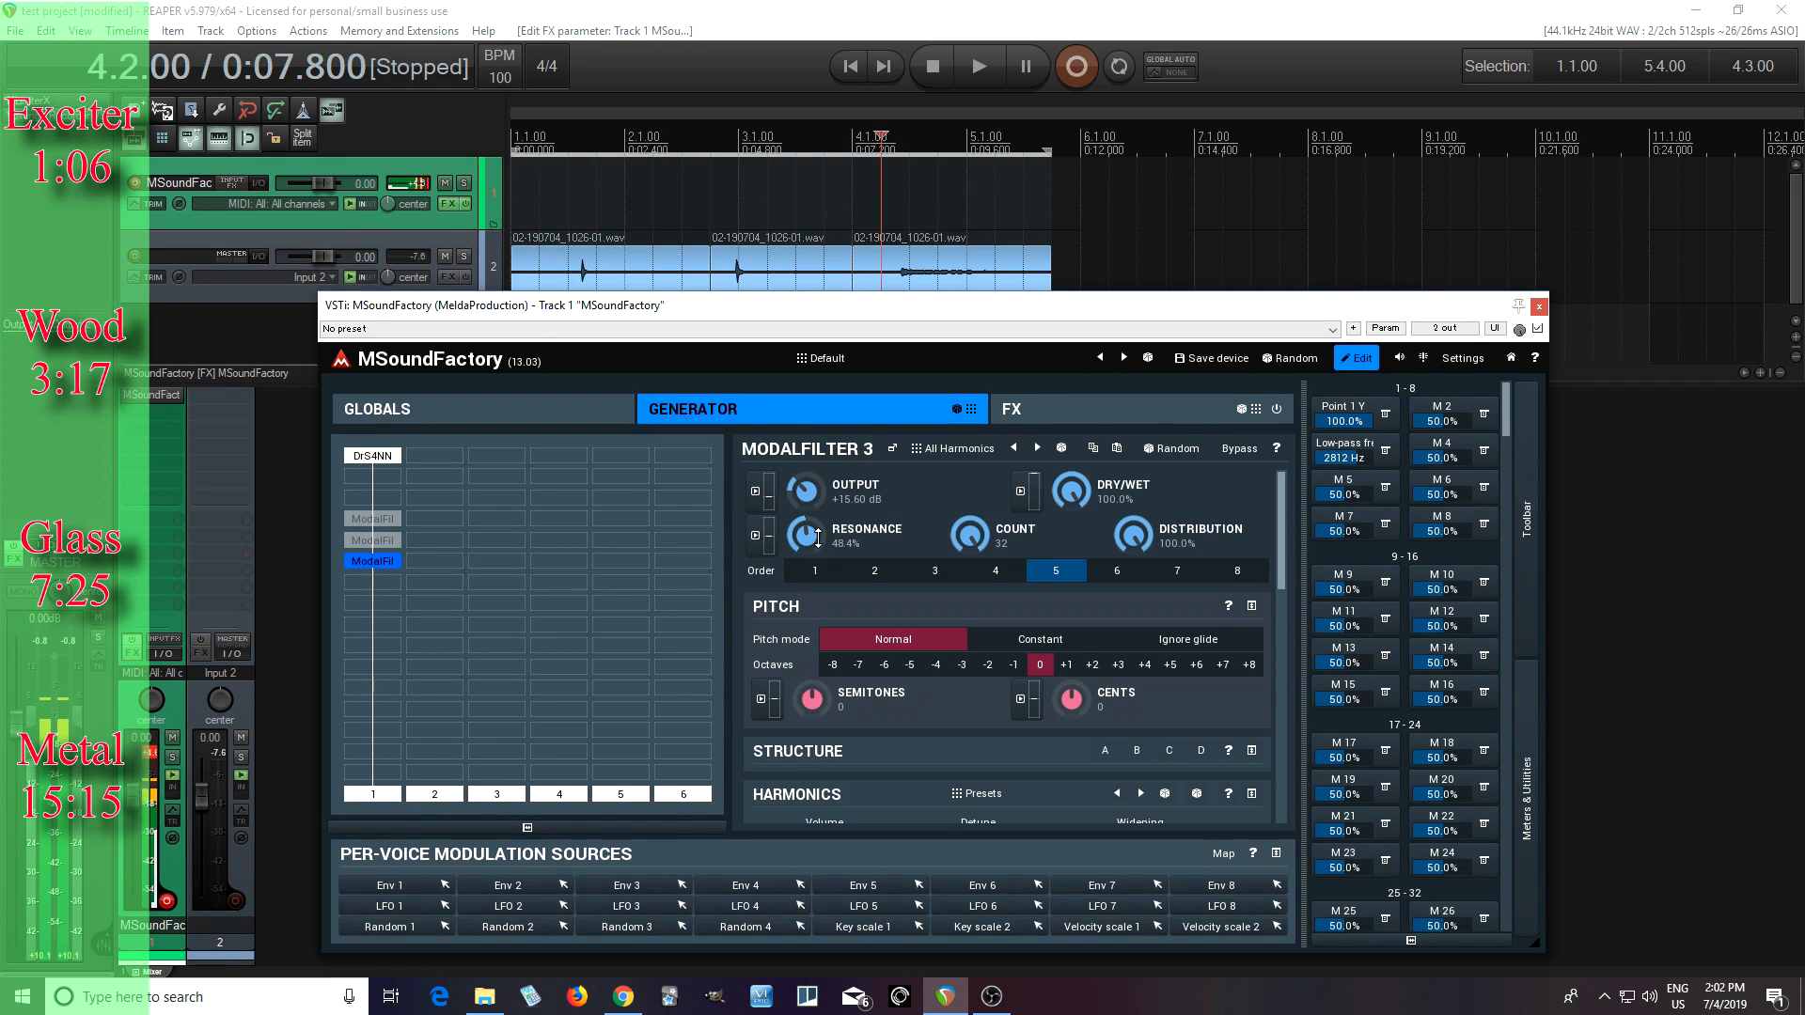
pyautogui.click(813, 571)
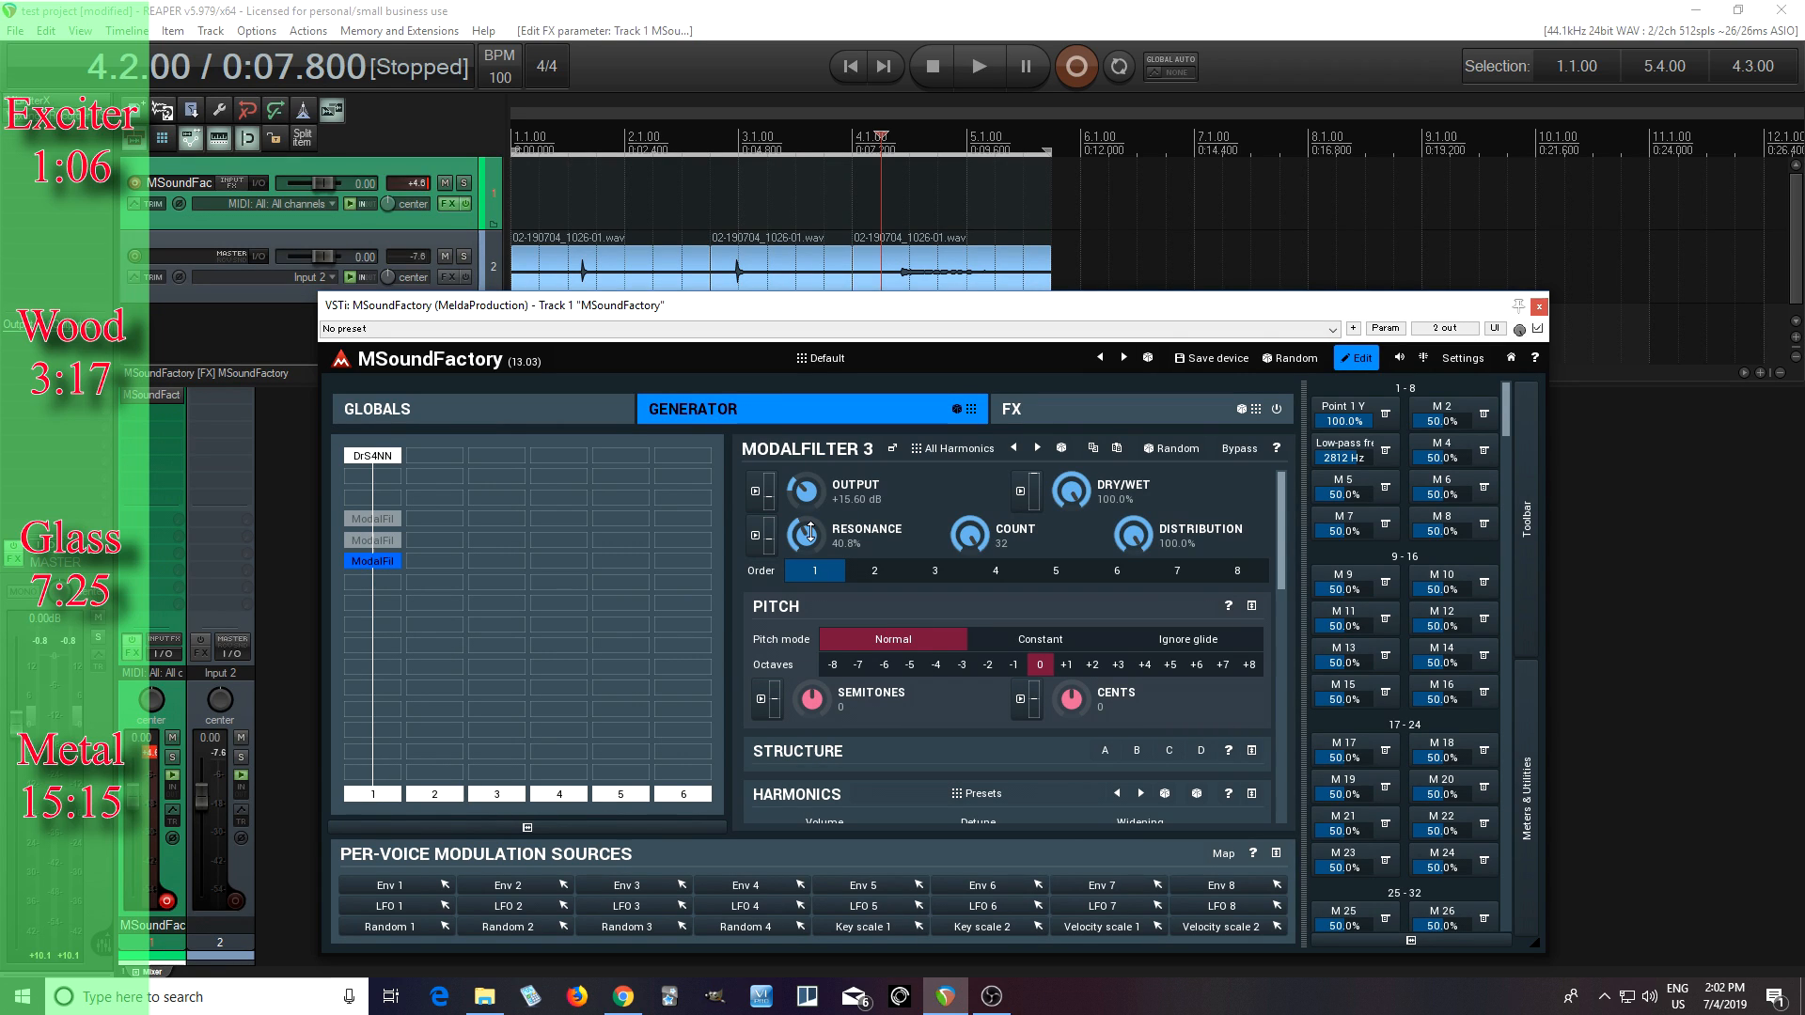
# Add a fourth ModalFilter in the second column below ModalFilter 3 and set its input to 1
pyautogui.doubleClick(432, 613)
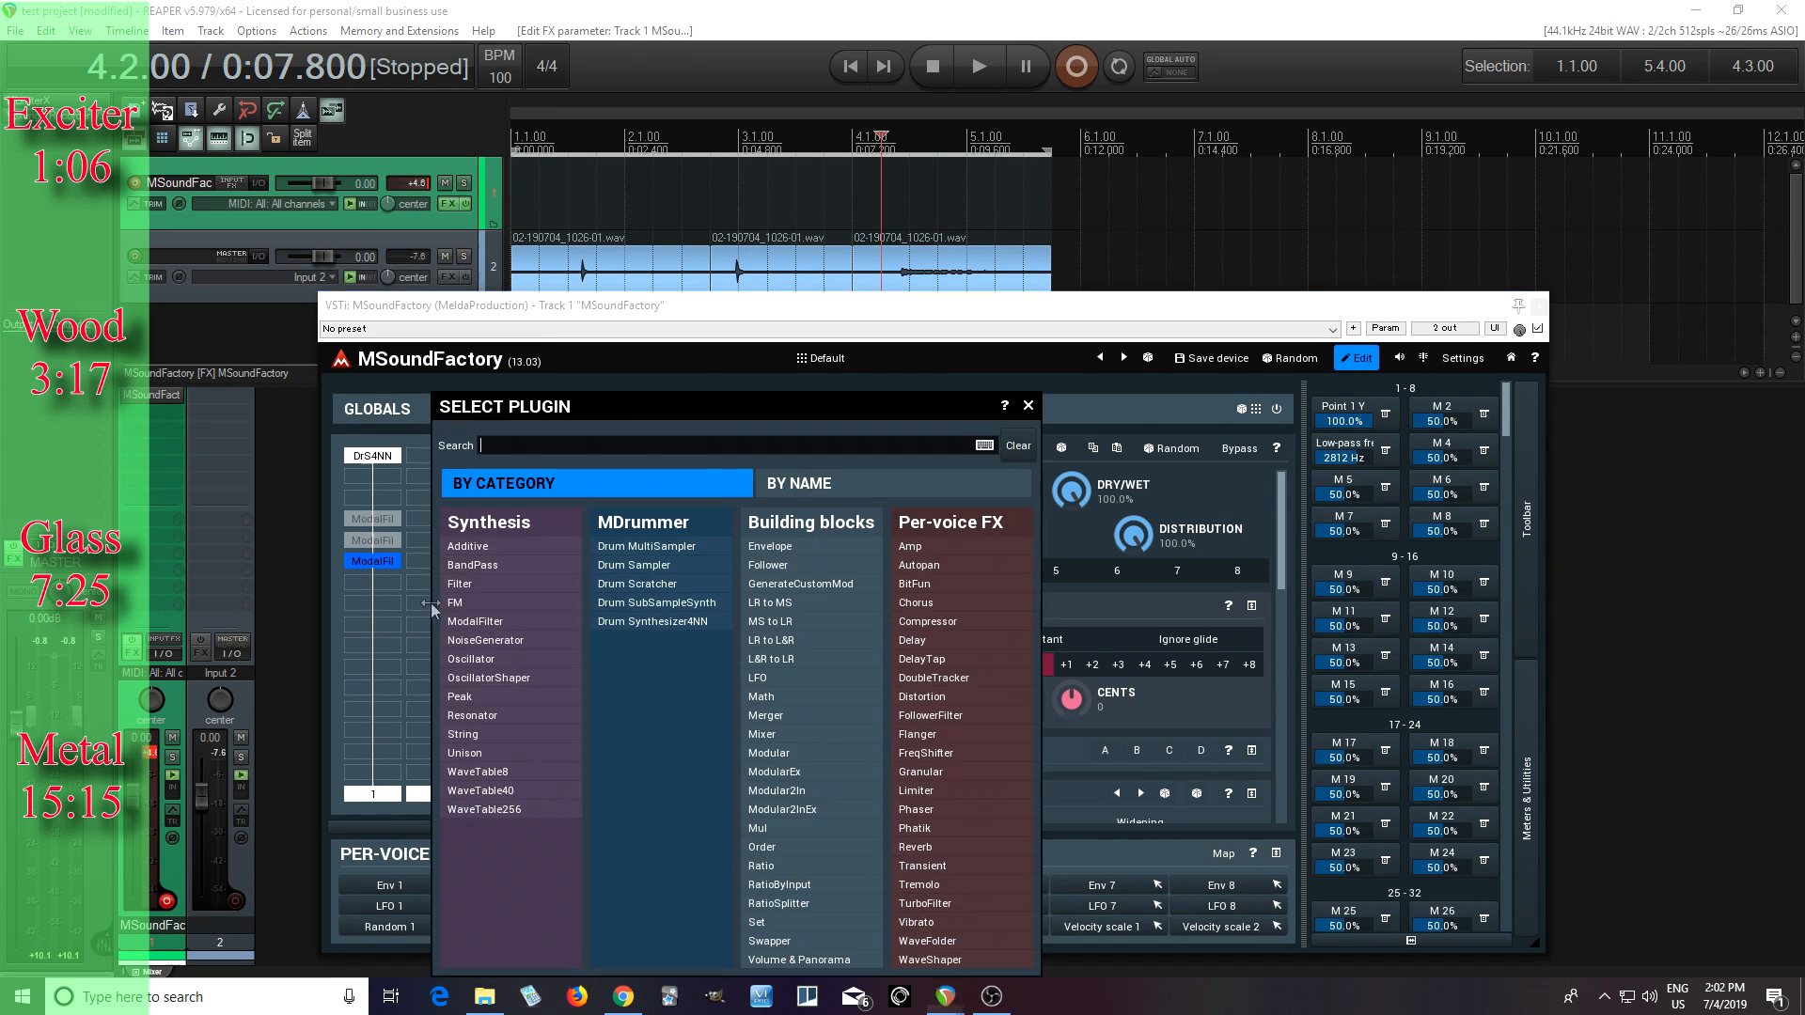
pyautogui.click(532, 624)
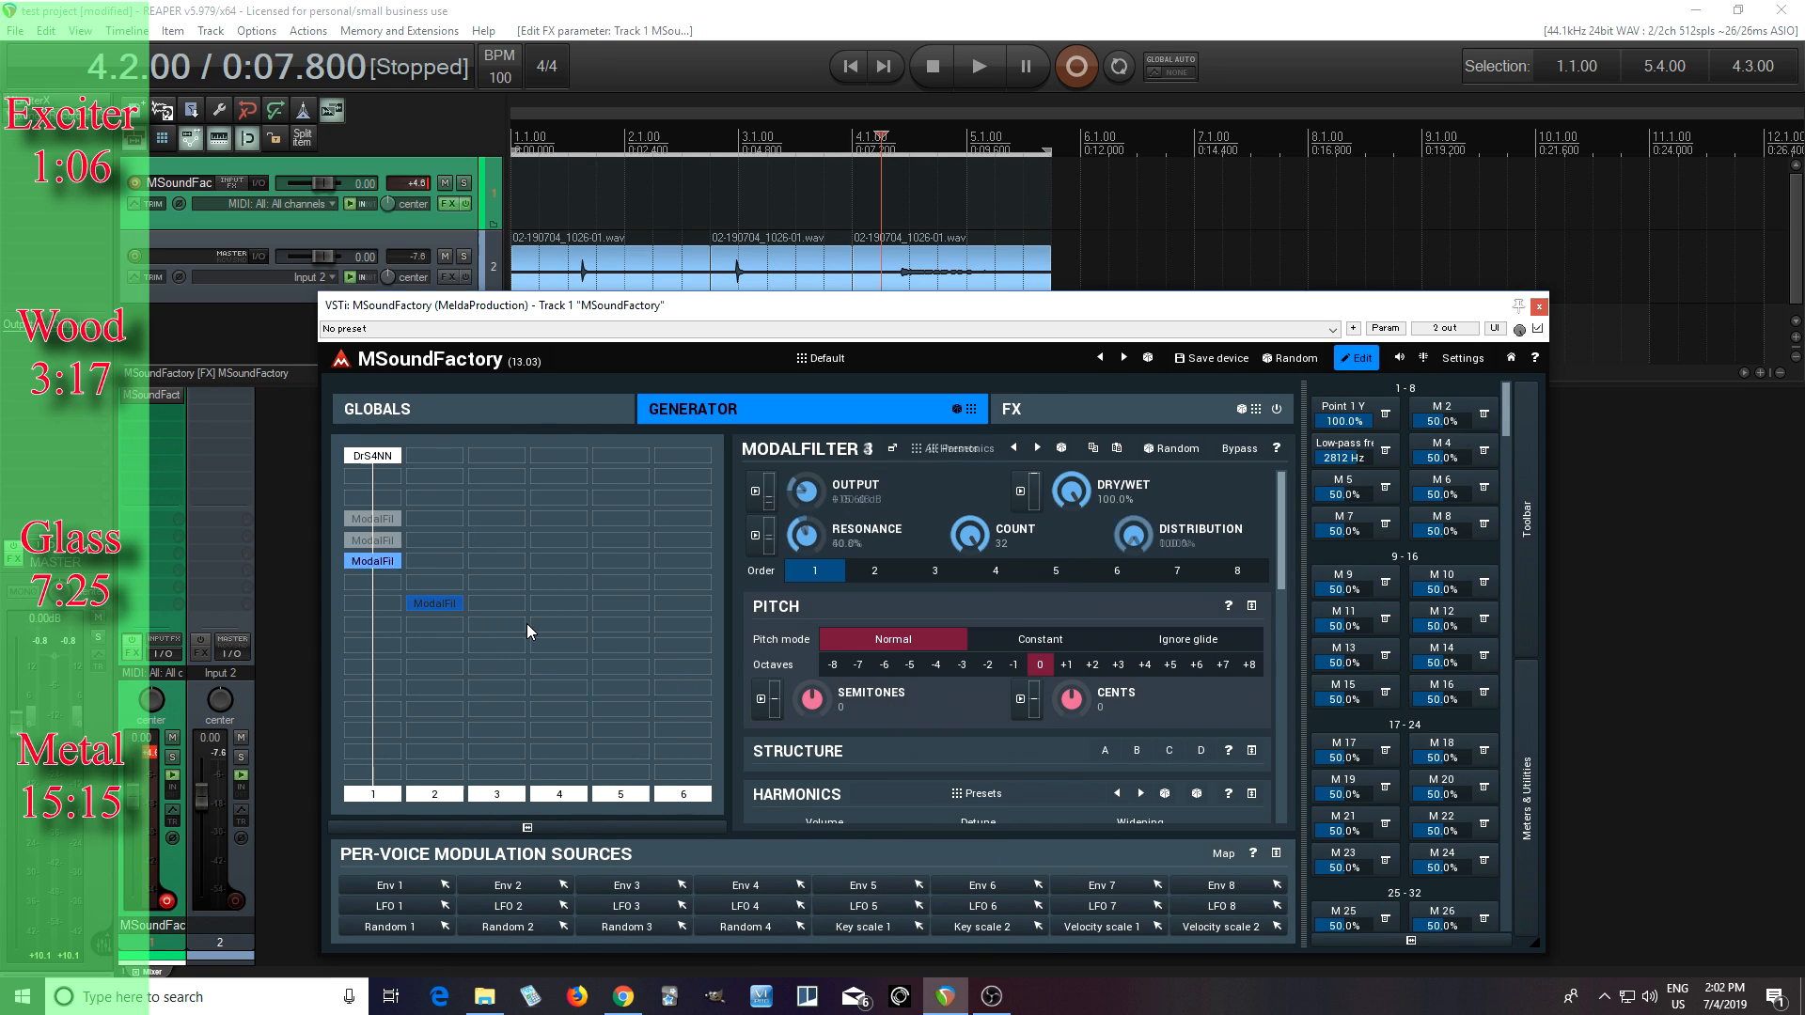
pyautogui.rightClick(447, 611)
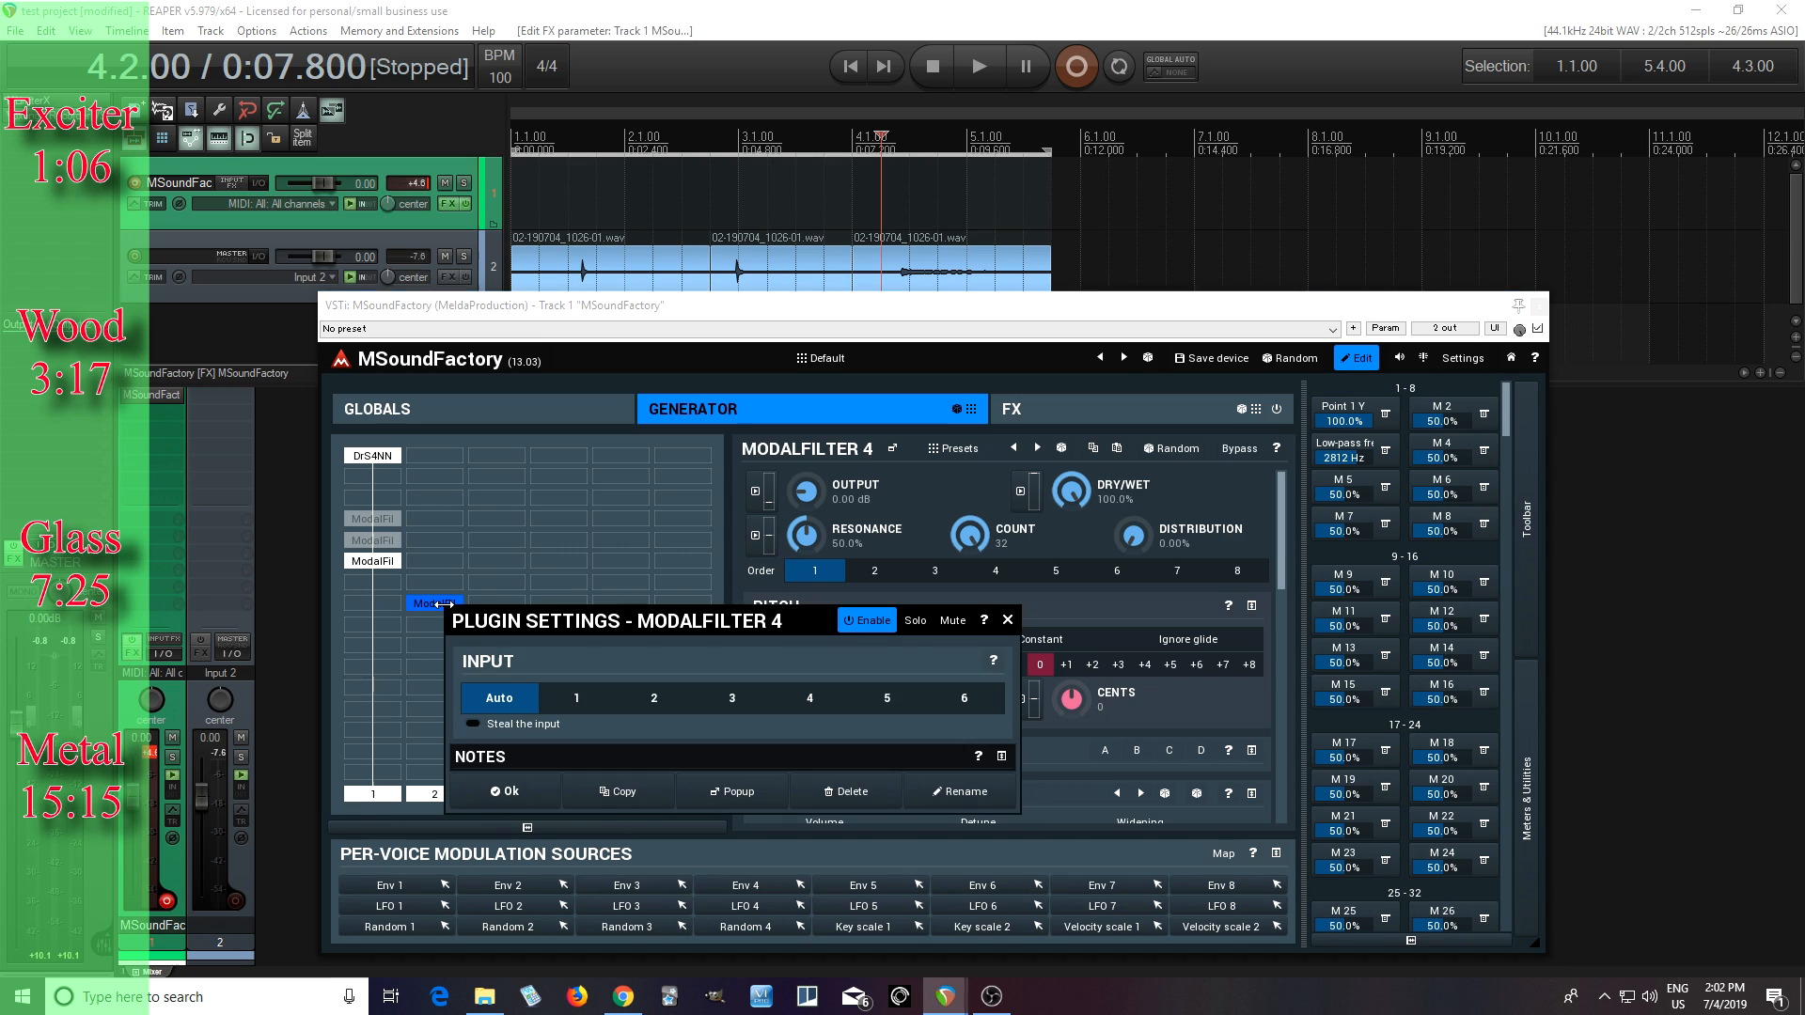
pyautogui.click(578, 701)
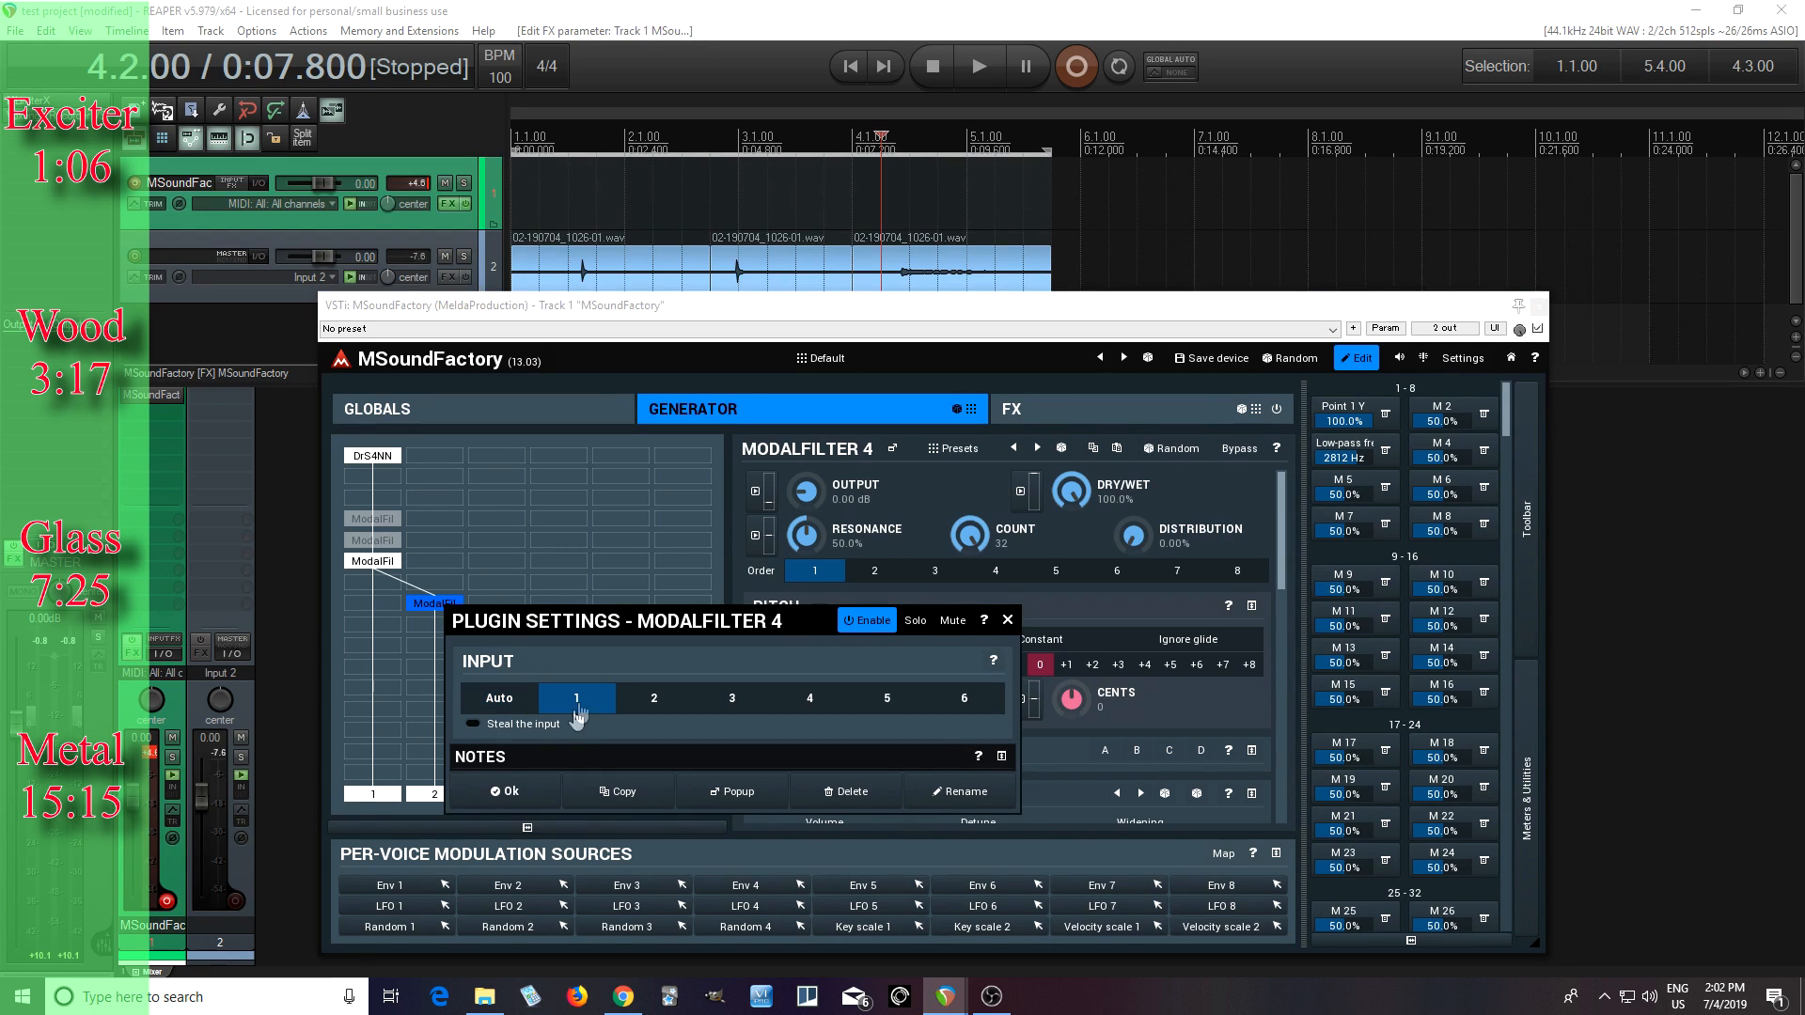
pyautogui.click(514, 805)
# Load the All Harmonics preset into ModalFilter 4 and reset its output to 0.00 dB
pyautogui.click(955, 449)
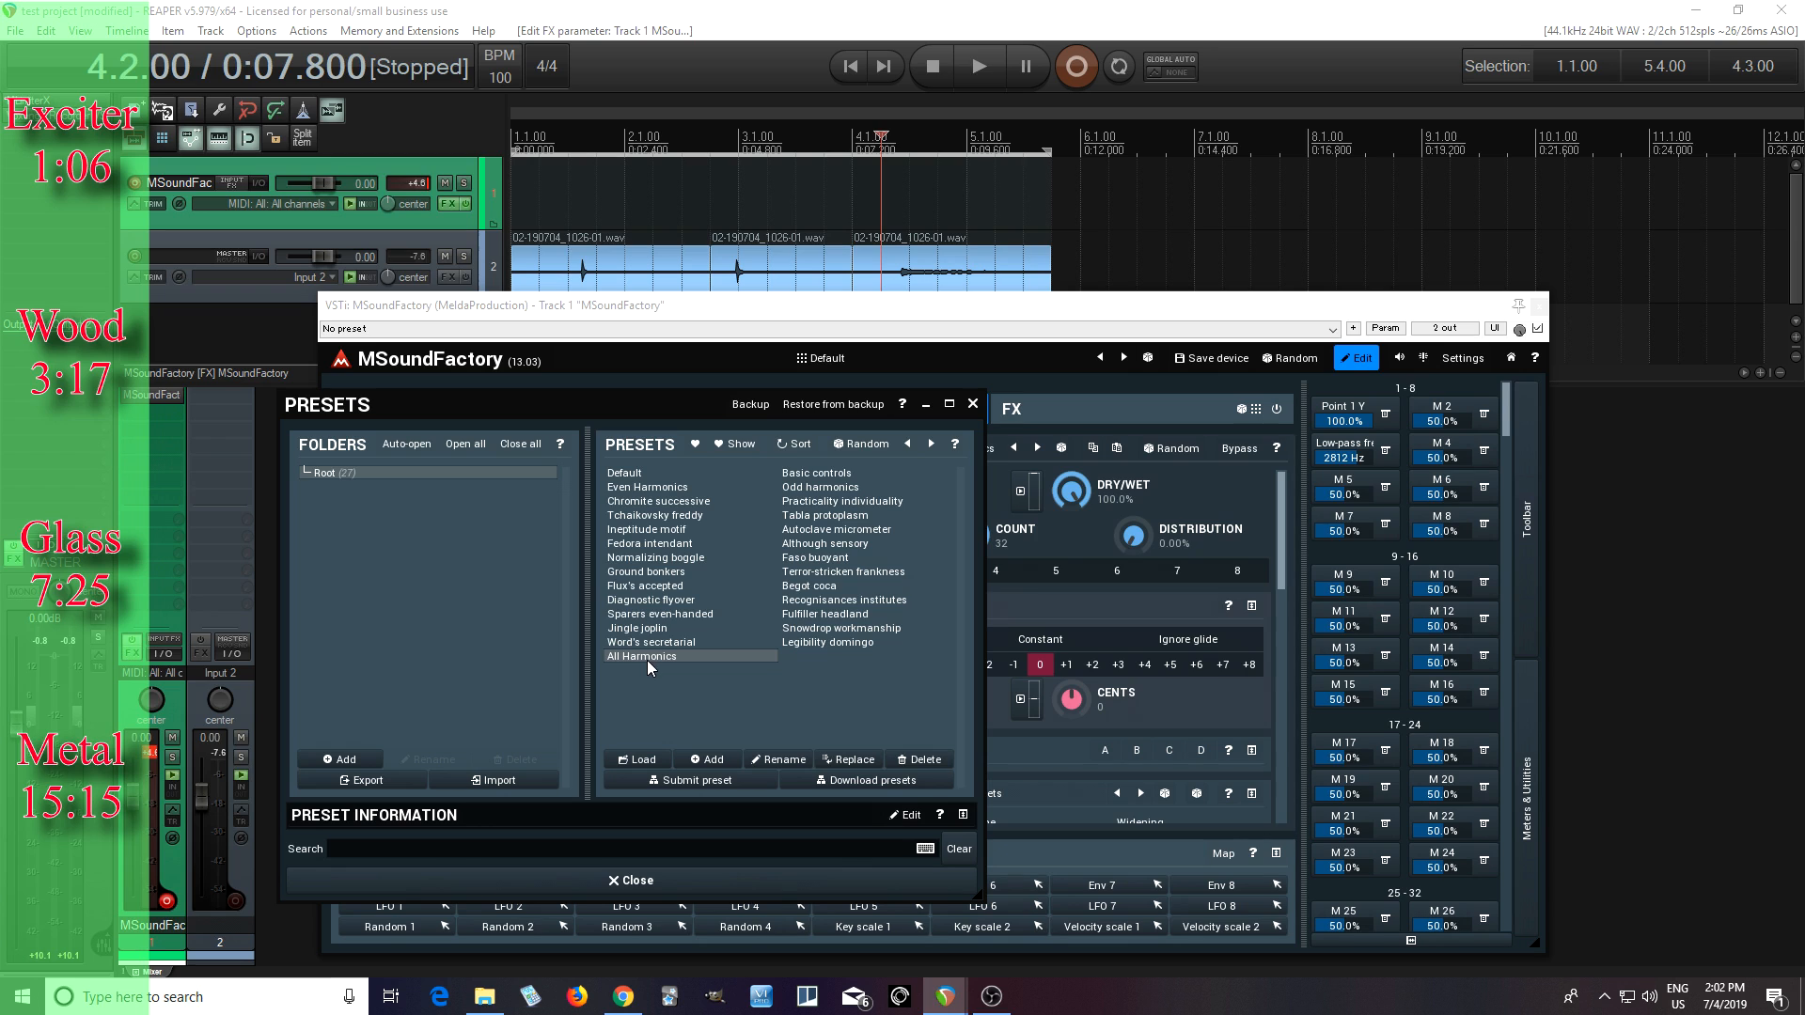
pyautogui.click(665, 879)
pyautogui.doubleClick(802, 492)
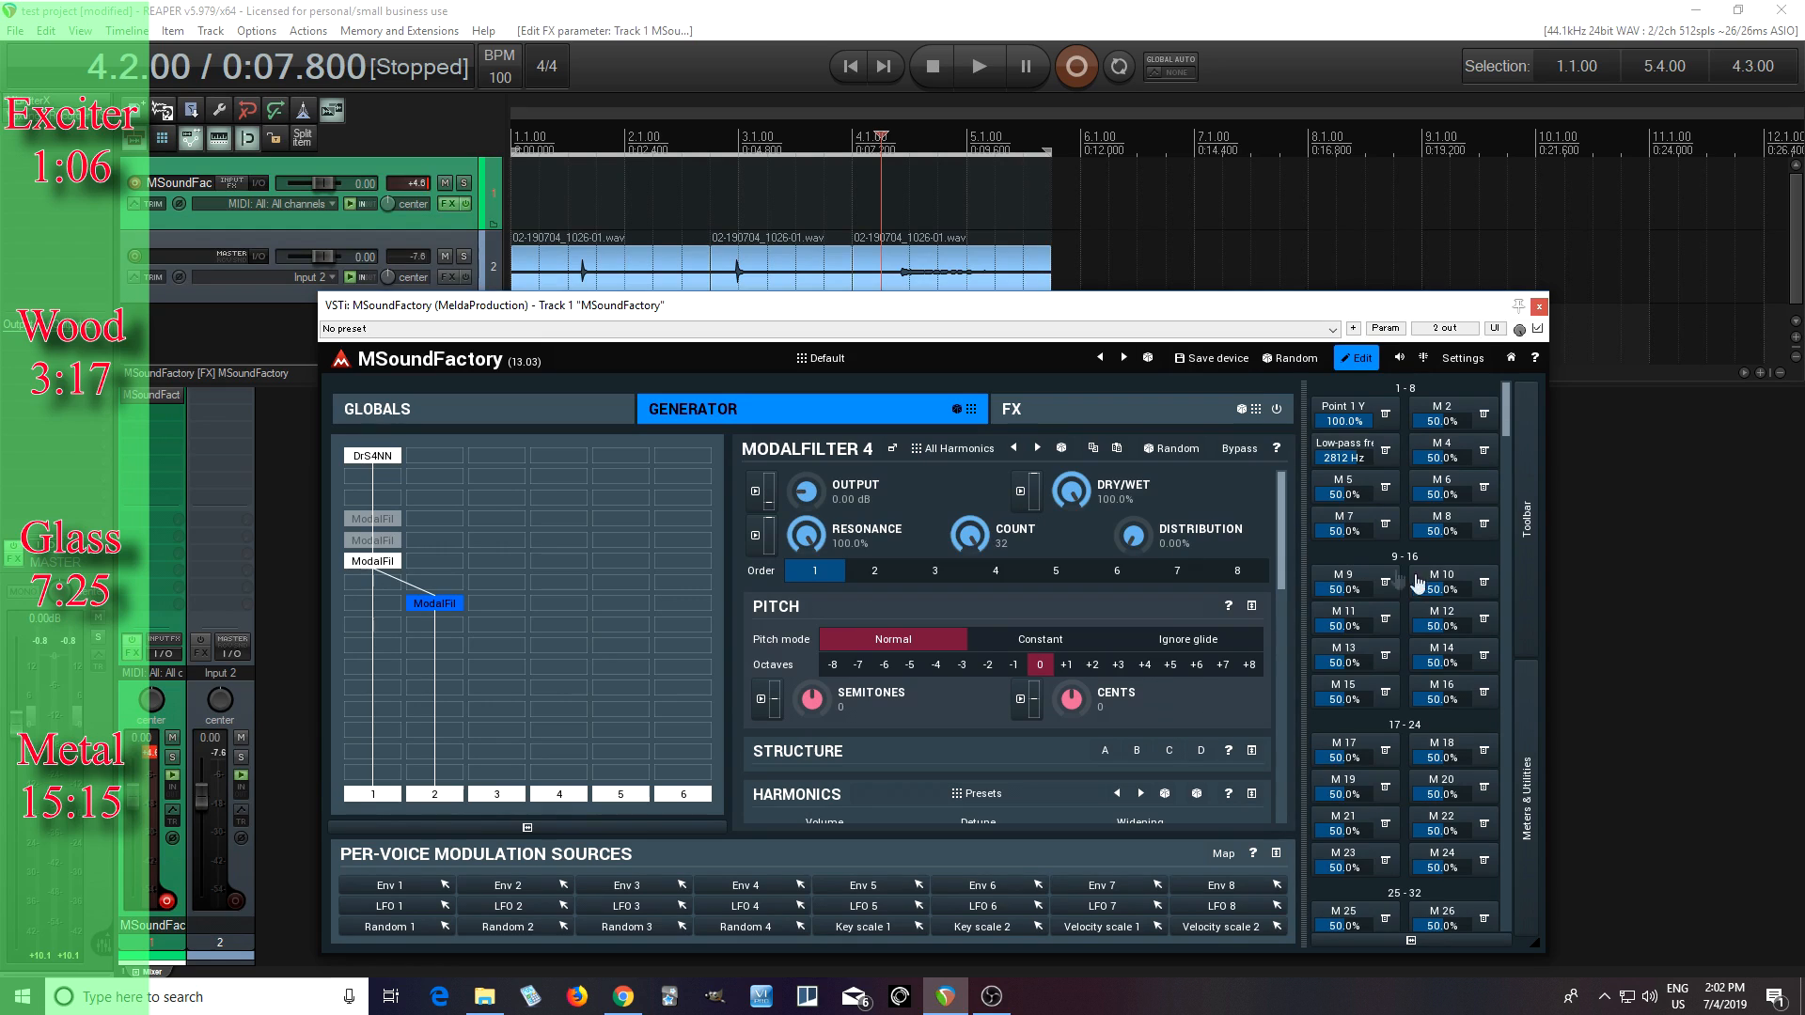
# Expand the toolbar with the limiter and A/B controls and turn off the generator's output 1
pyautogui.click(1525, 589)
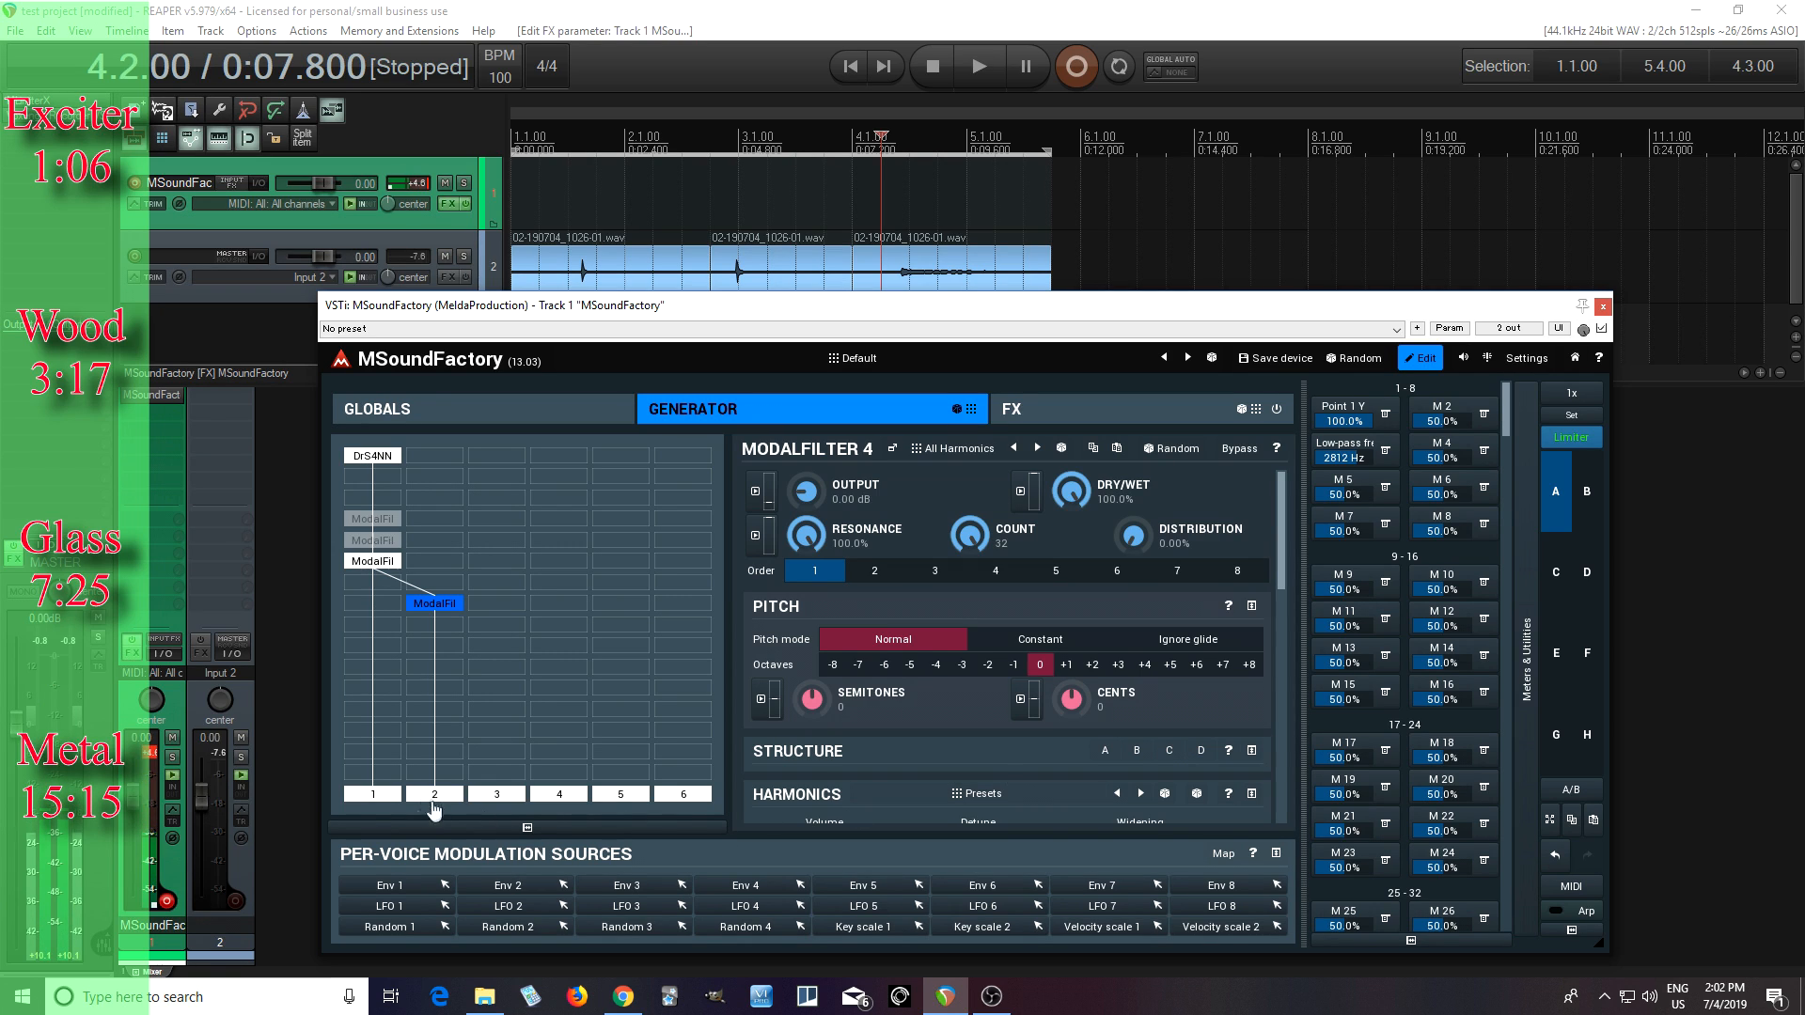
pyautogui.click(384, 800)
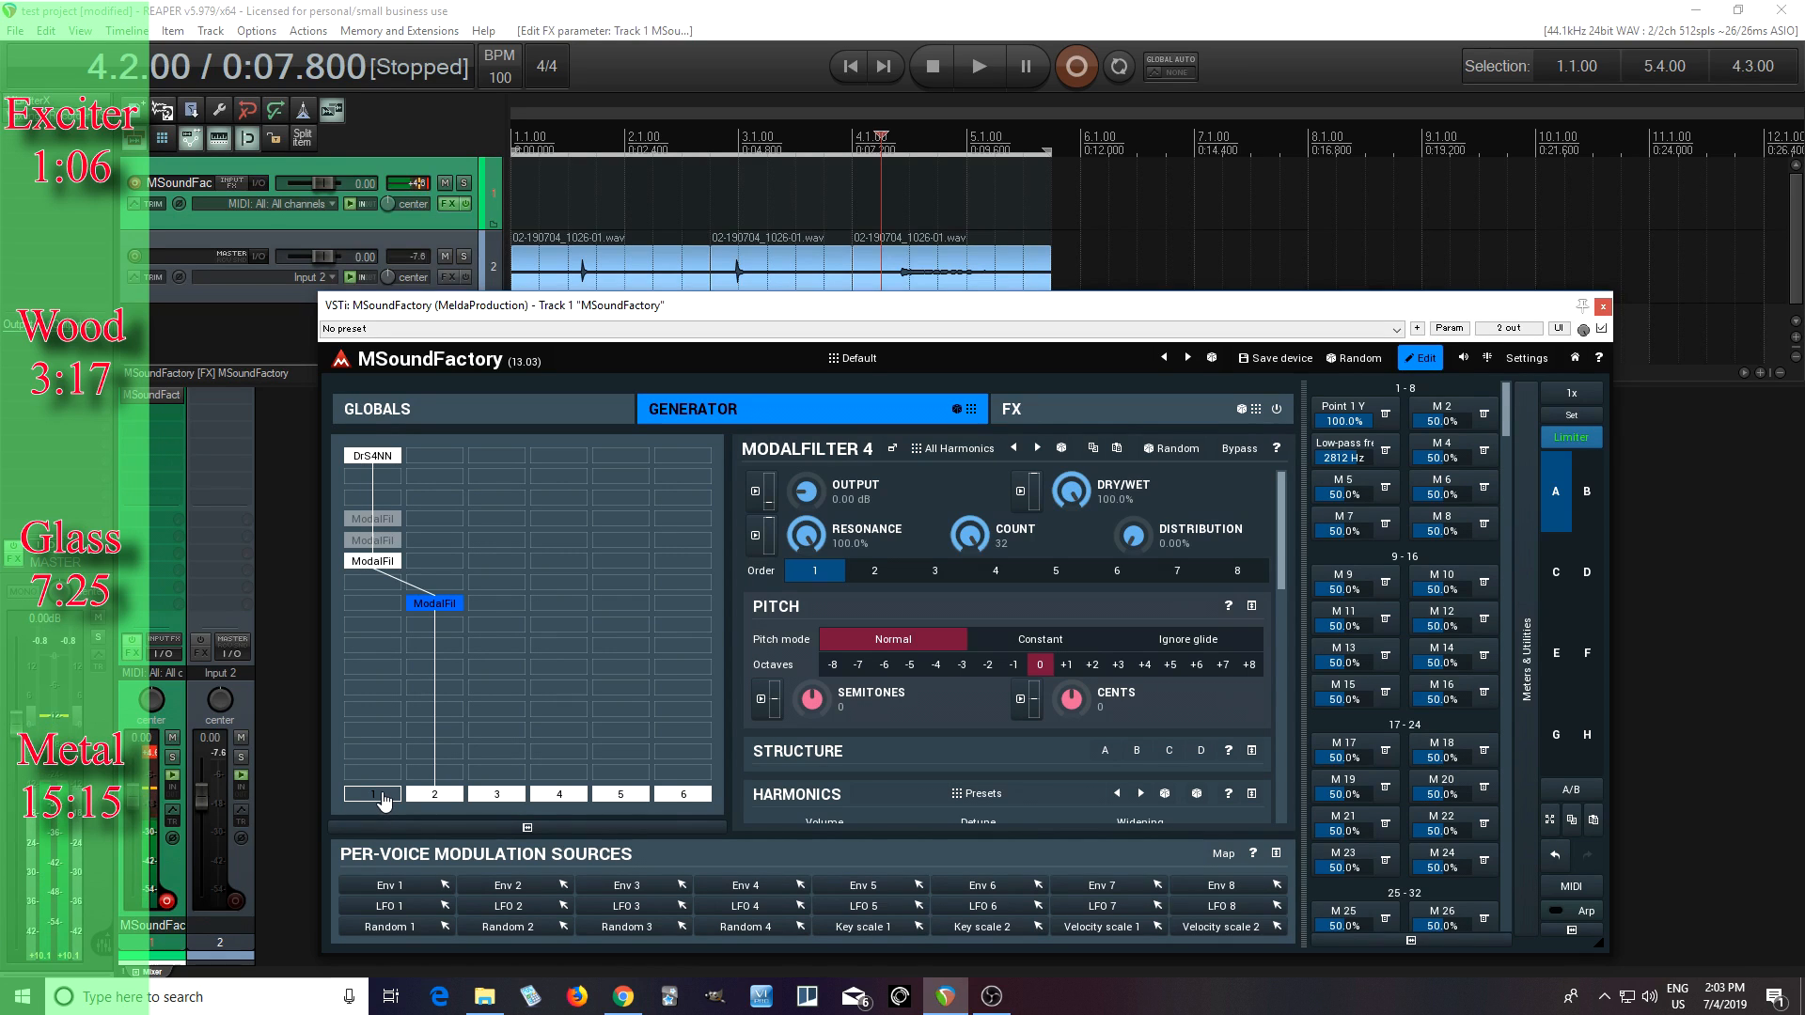
# Set ModalFilter 4's resonance to 62.0% and turn the generator's output 1 back on
pyautogui.moveTo(805, 537); pyautogui.dragTo(805, 583)
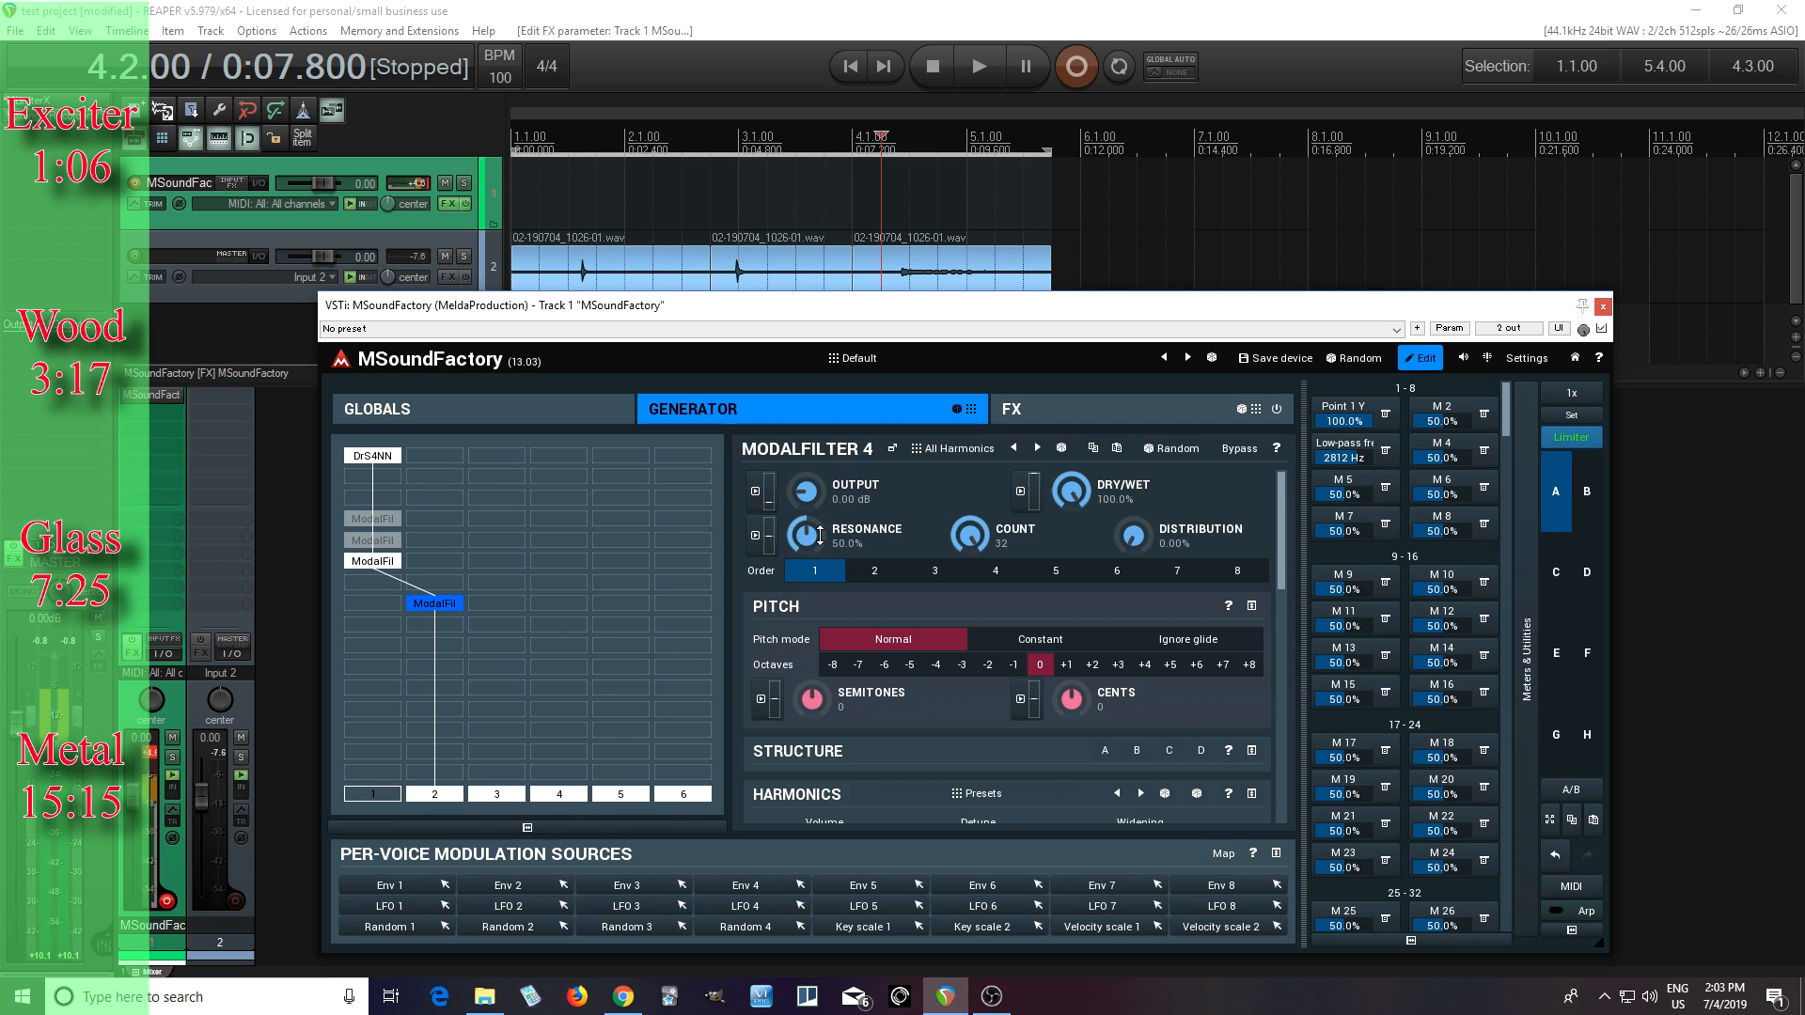
pyautogui.click(387, 798)
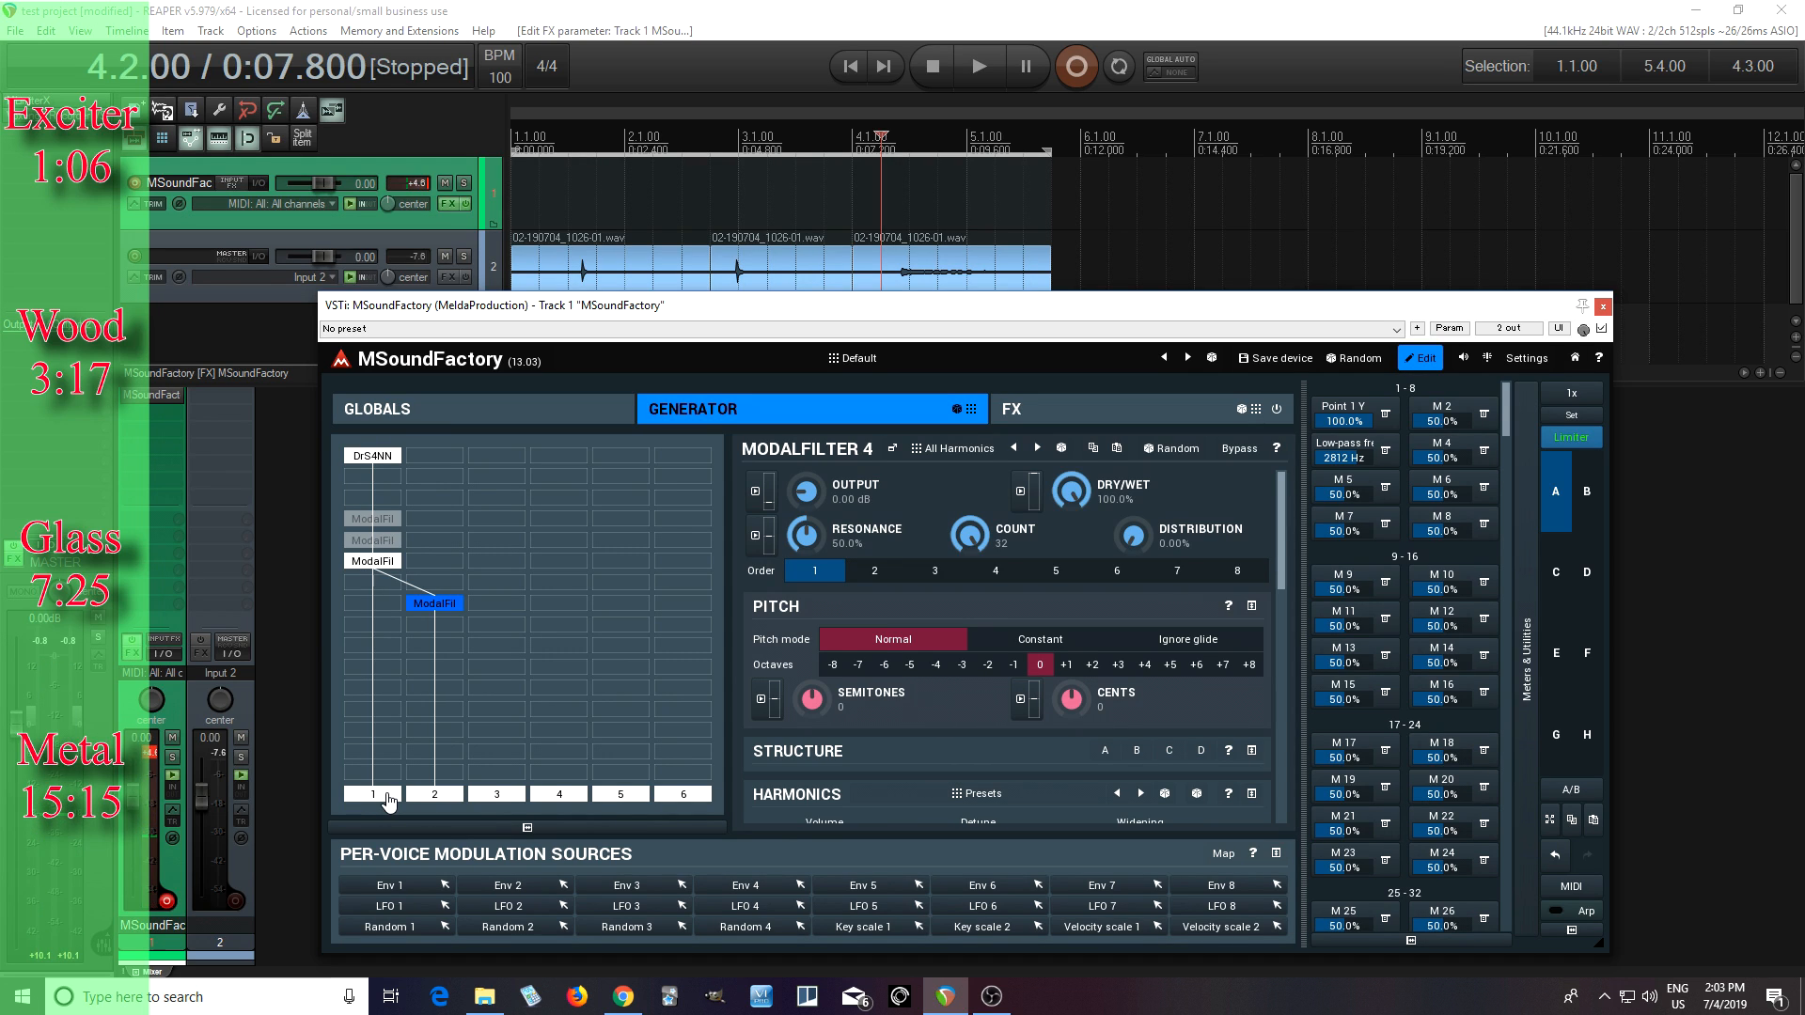
pyautogui.moveTo(812, 536); pyautogui.dragTo(811, 532)
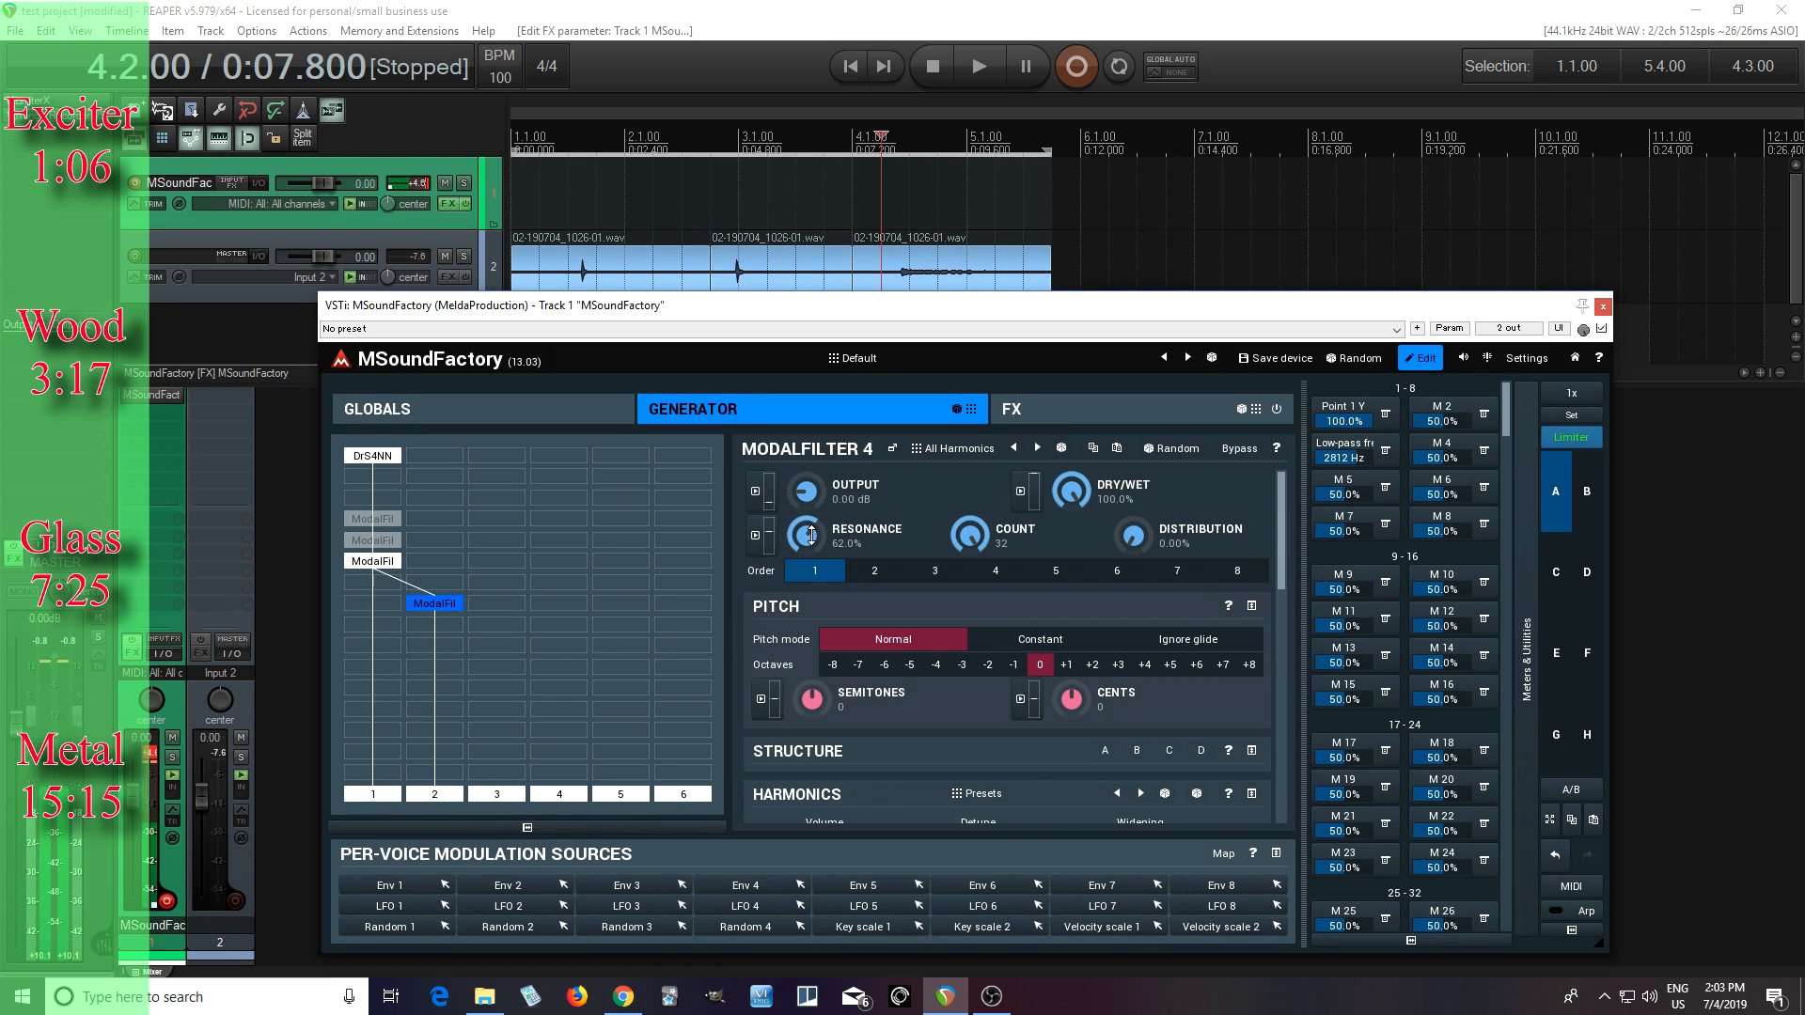
# Add a Tremolo below ModalFilter 4 and a Ratio in the first column, with side-chain 2 stolen and the ratio at 64.4%
pyautogui.doubleClick(419, 628)
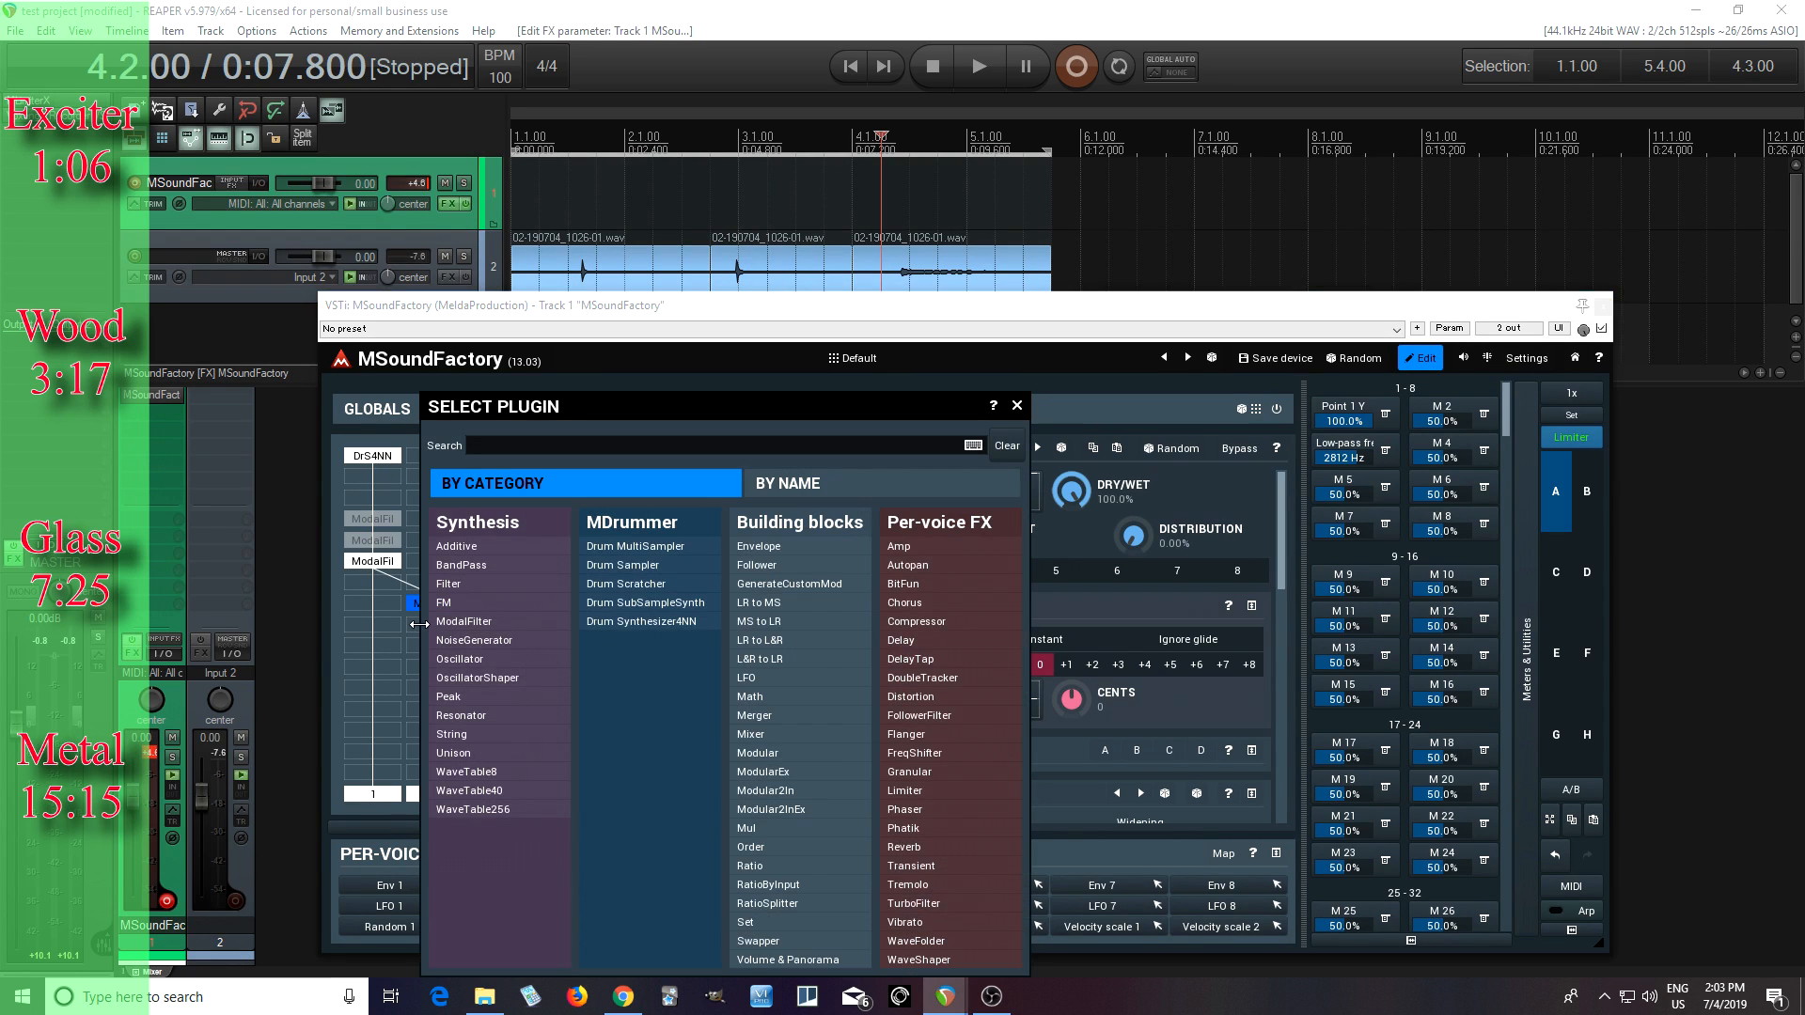
pyautogui.click(967, 885)
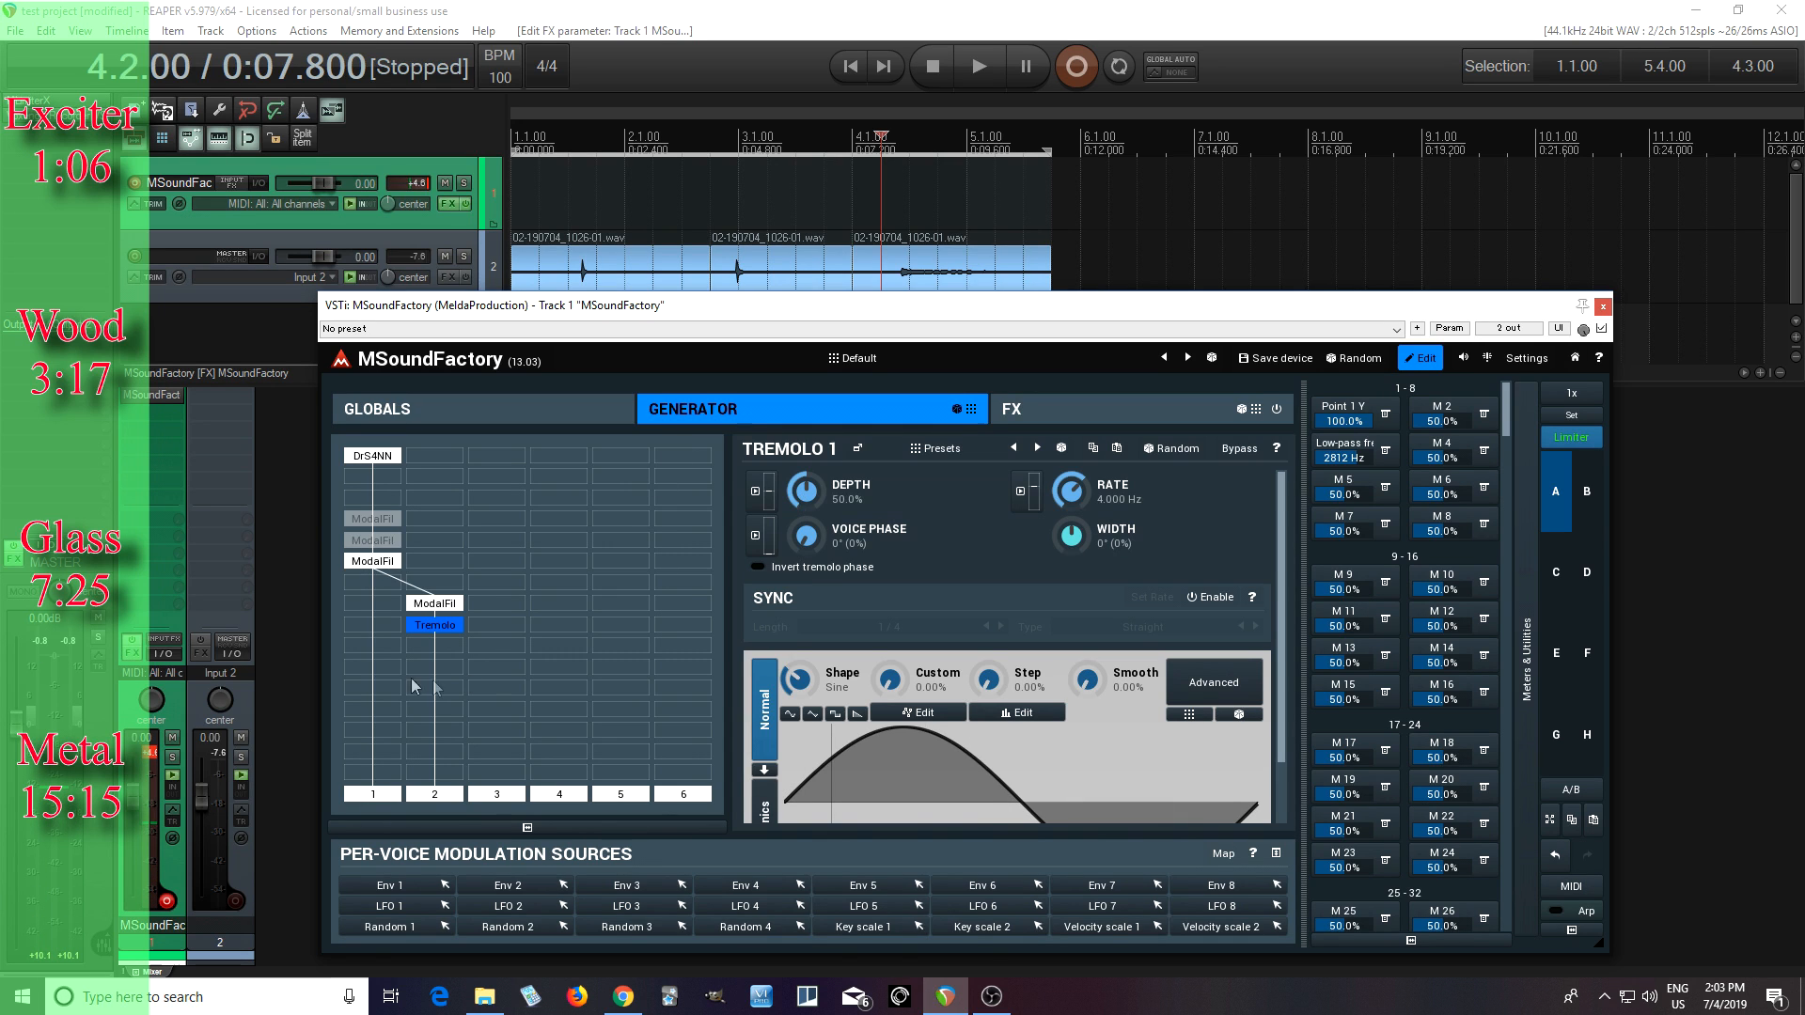
pyautogui.doubleClick(383, 669)
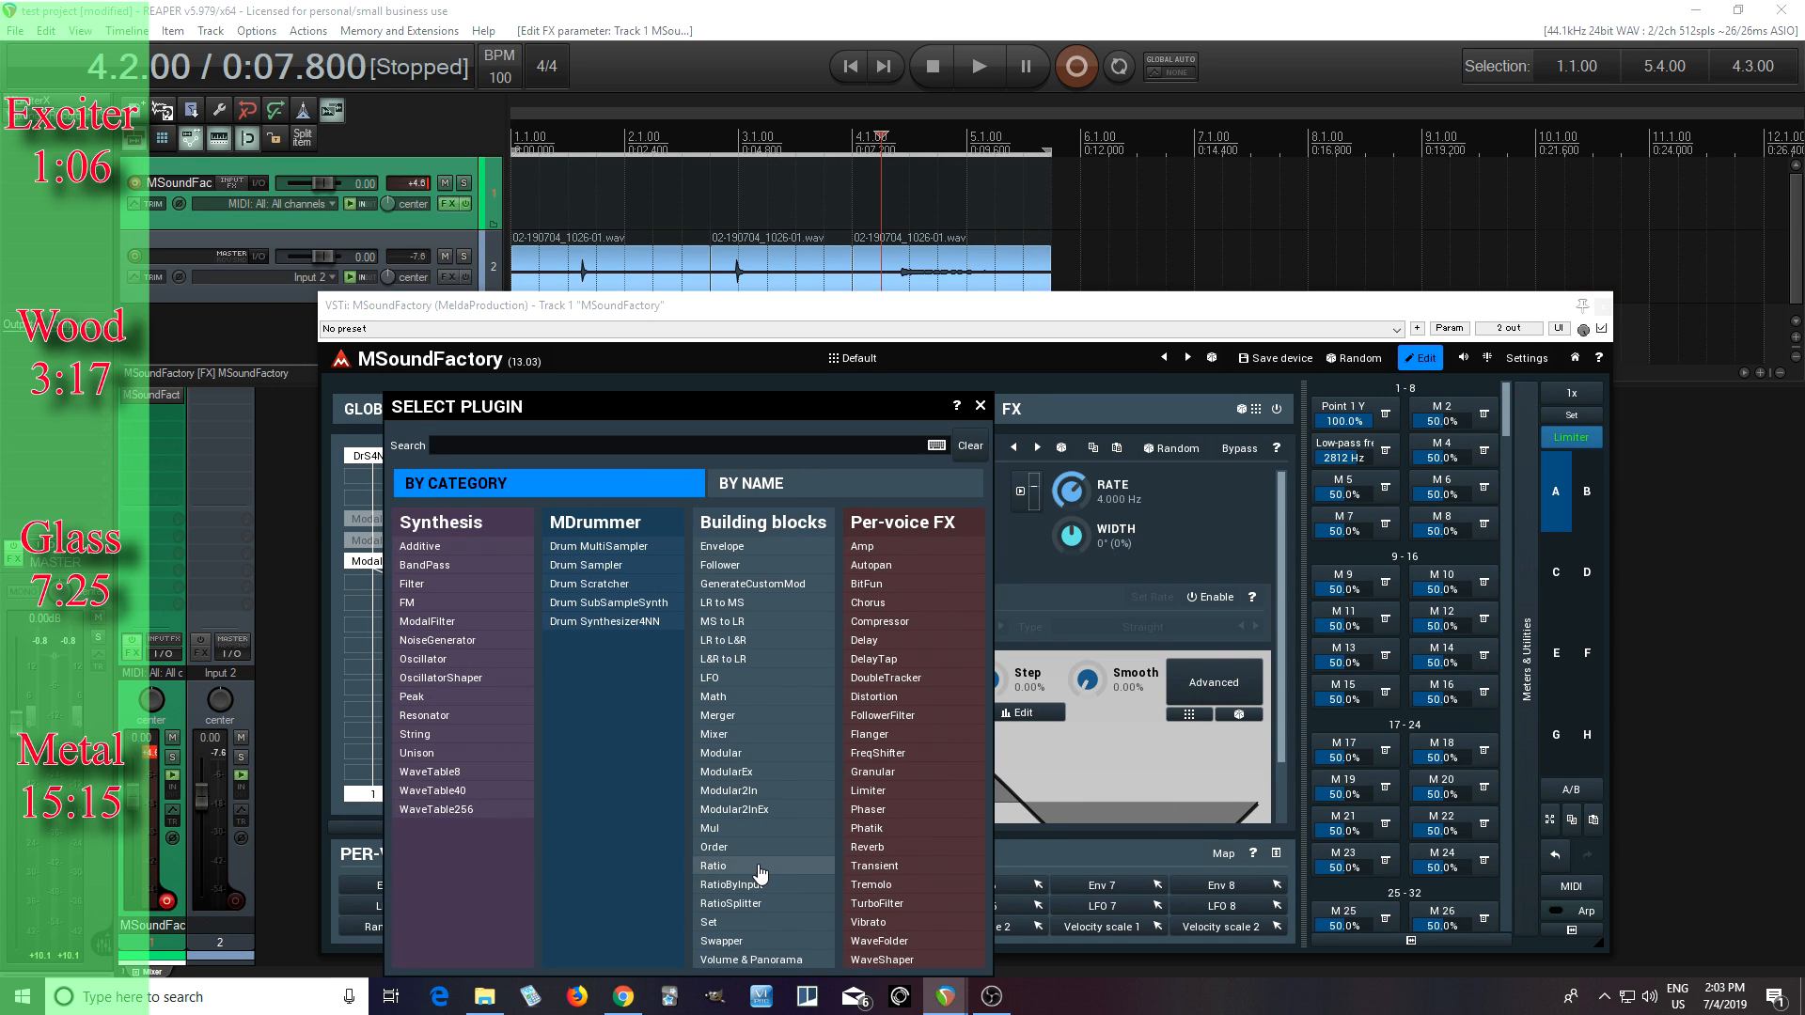
pyautogui.click(752, 867)
pyautogui.rightClick(381, 667)
pyautogui.click(743, 760)
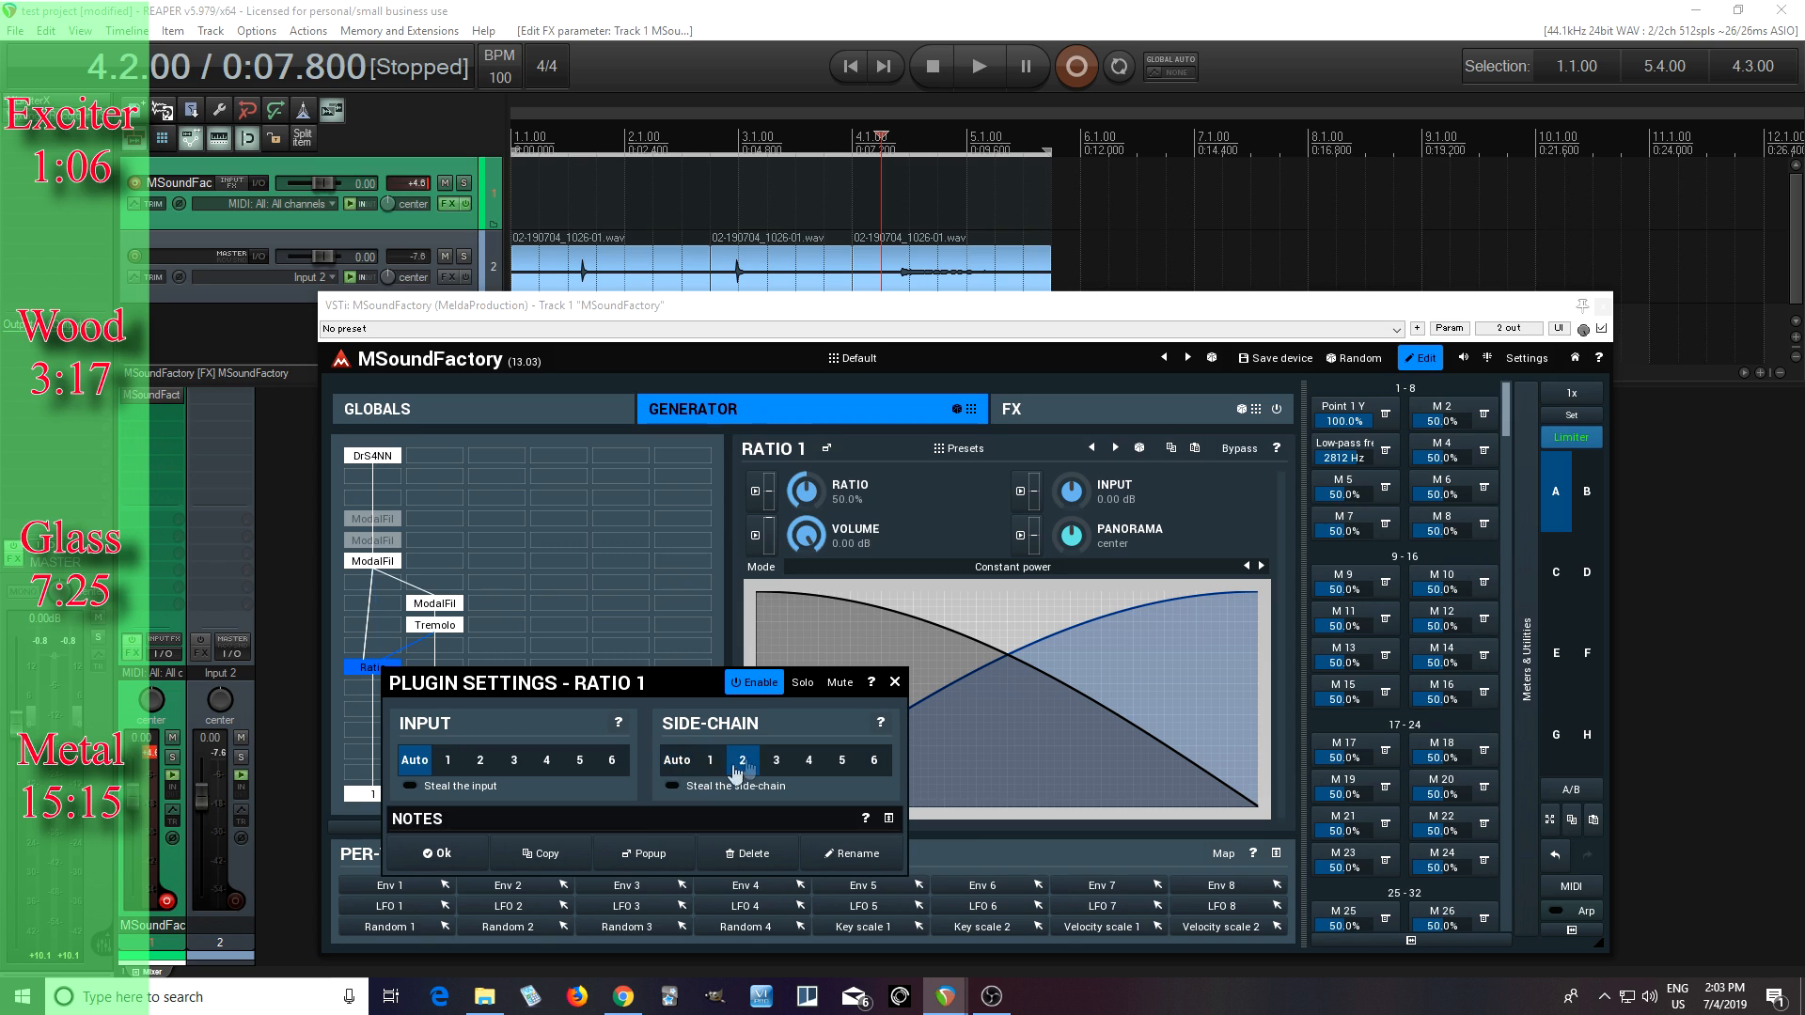
pyautogui.click(694, 788)
pyautogui.click(440, 854)
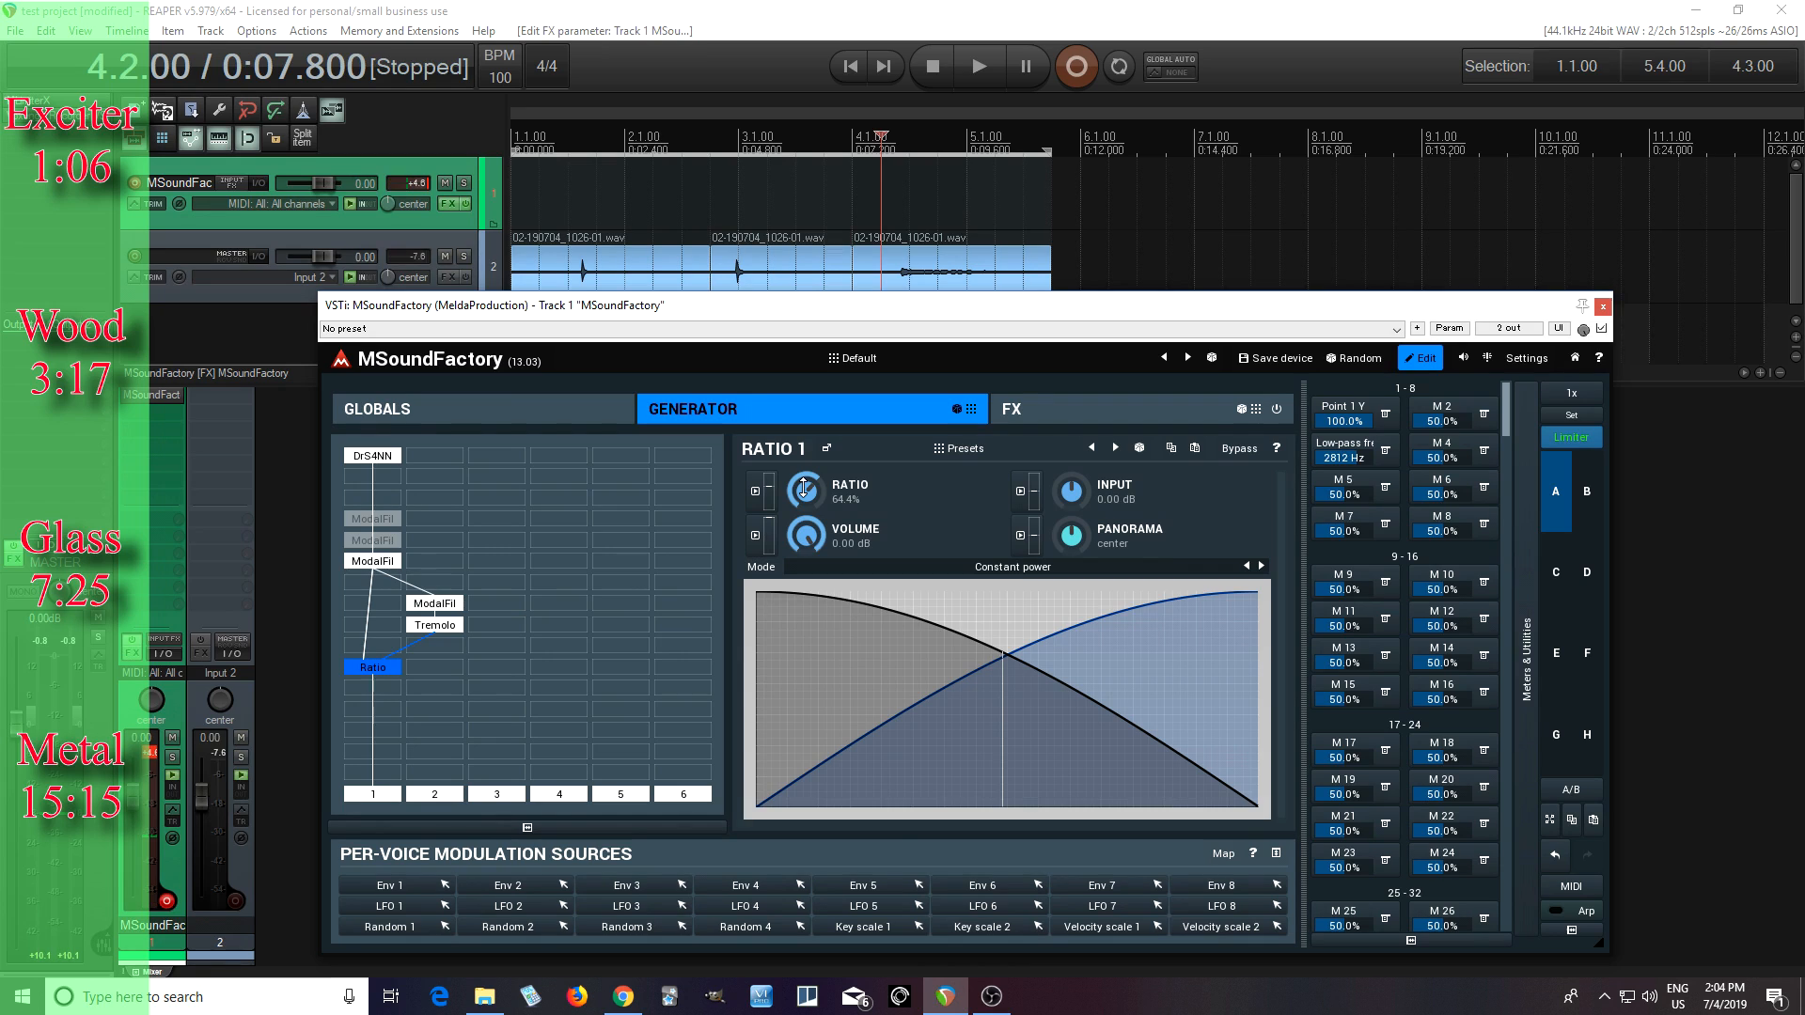
# Disable ModalFilter 3 and enable ModalFilter 2 in its place to feed ModalFilter 4
pyautogui.click(385, 562)
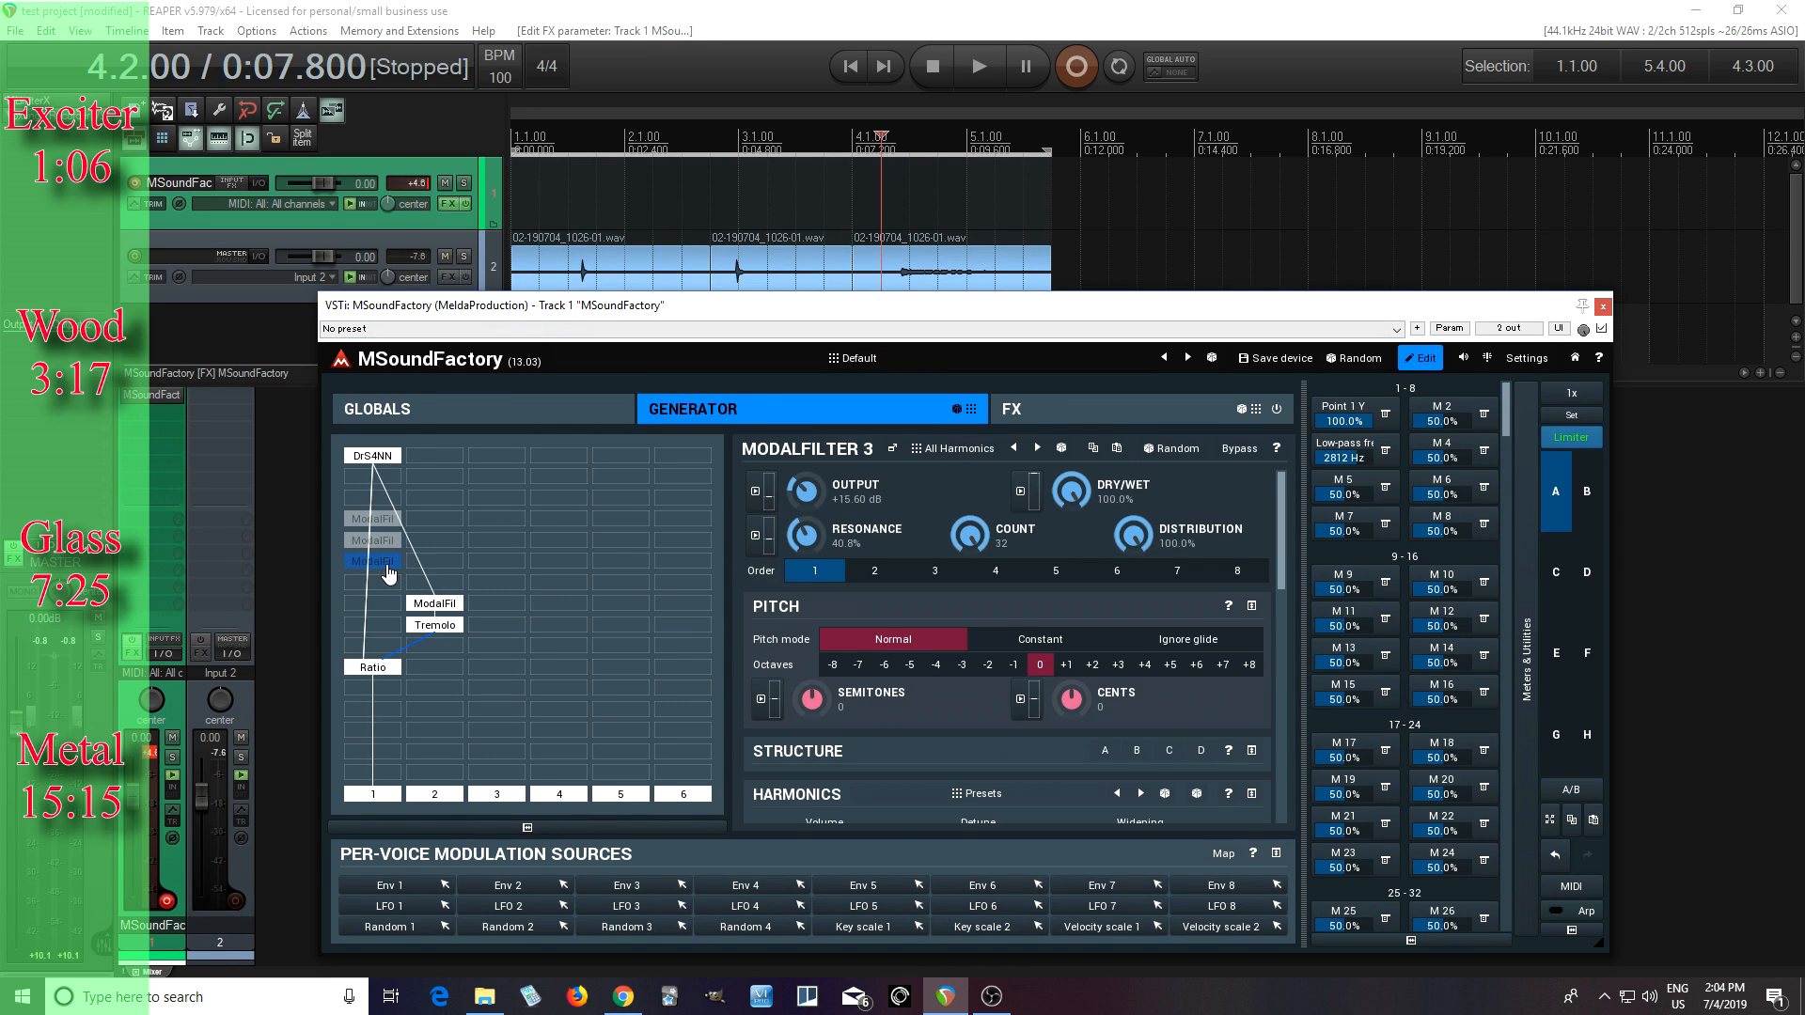
pyautogui.click(377, 544)
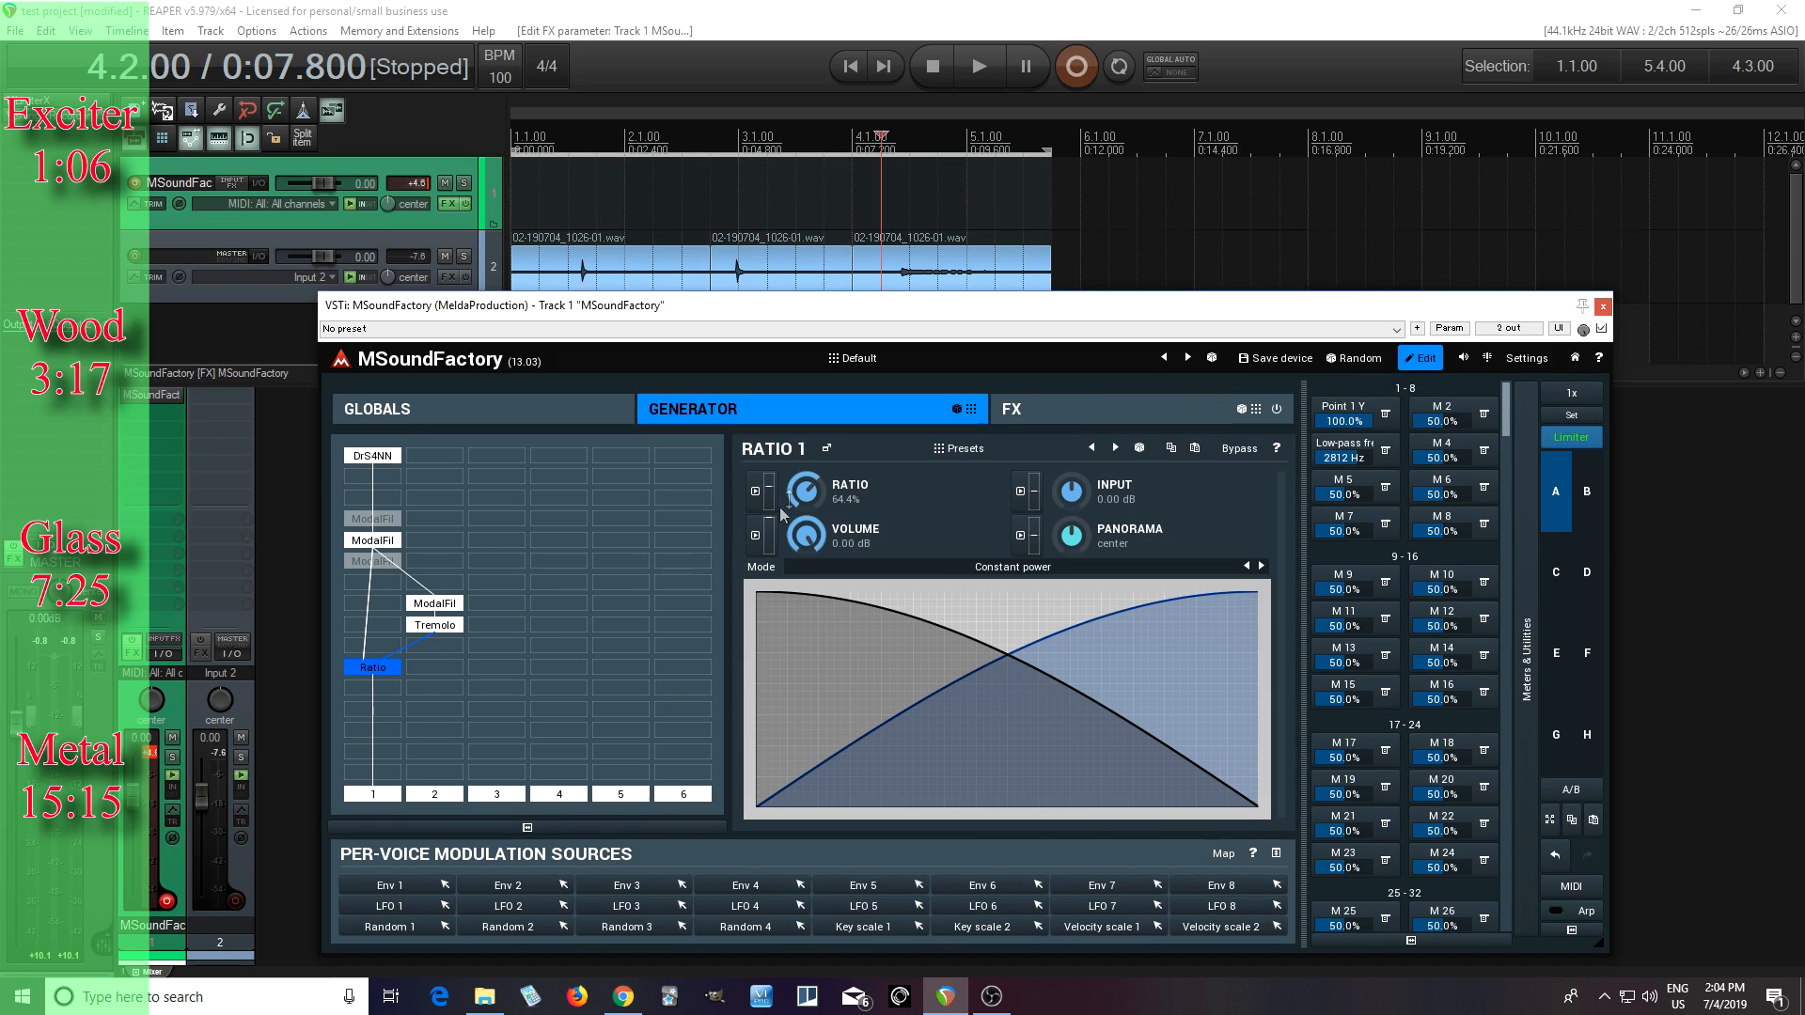
pyautogui.click(388, 544)
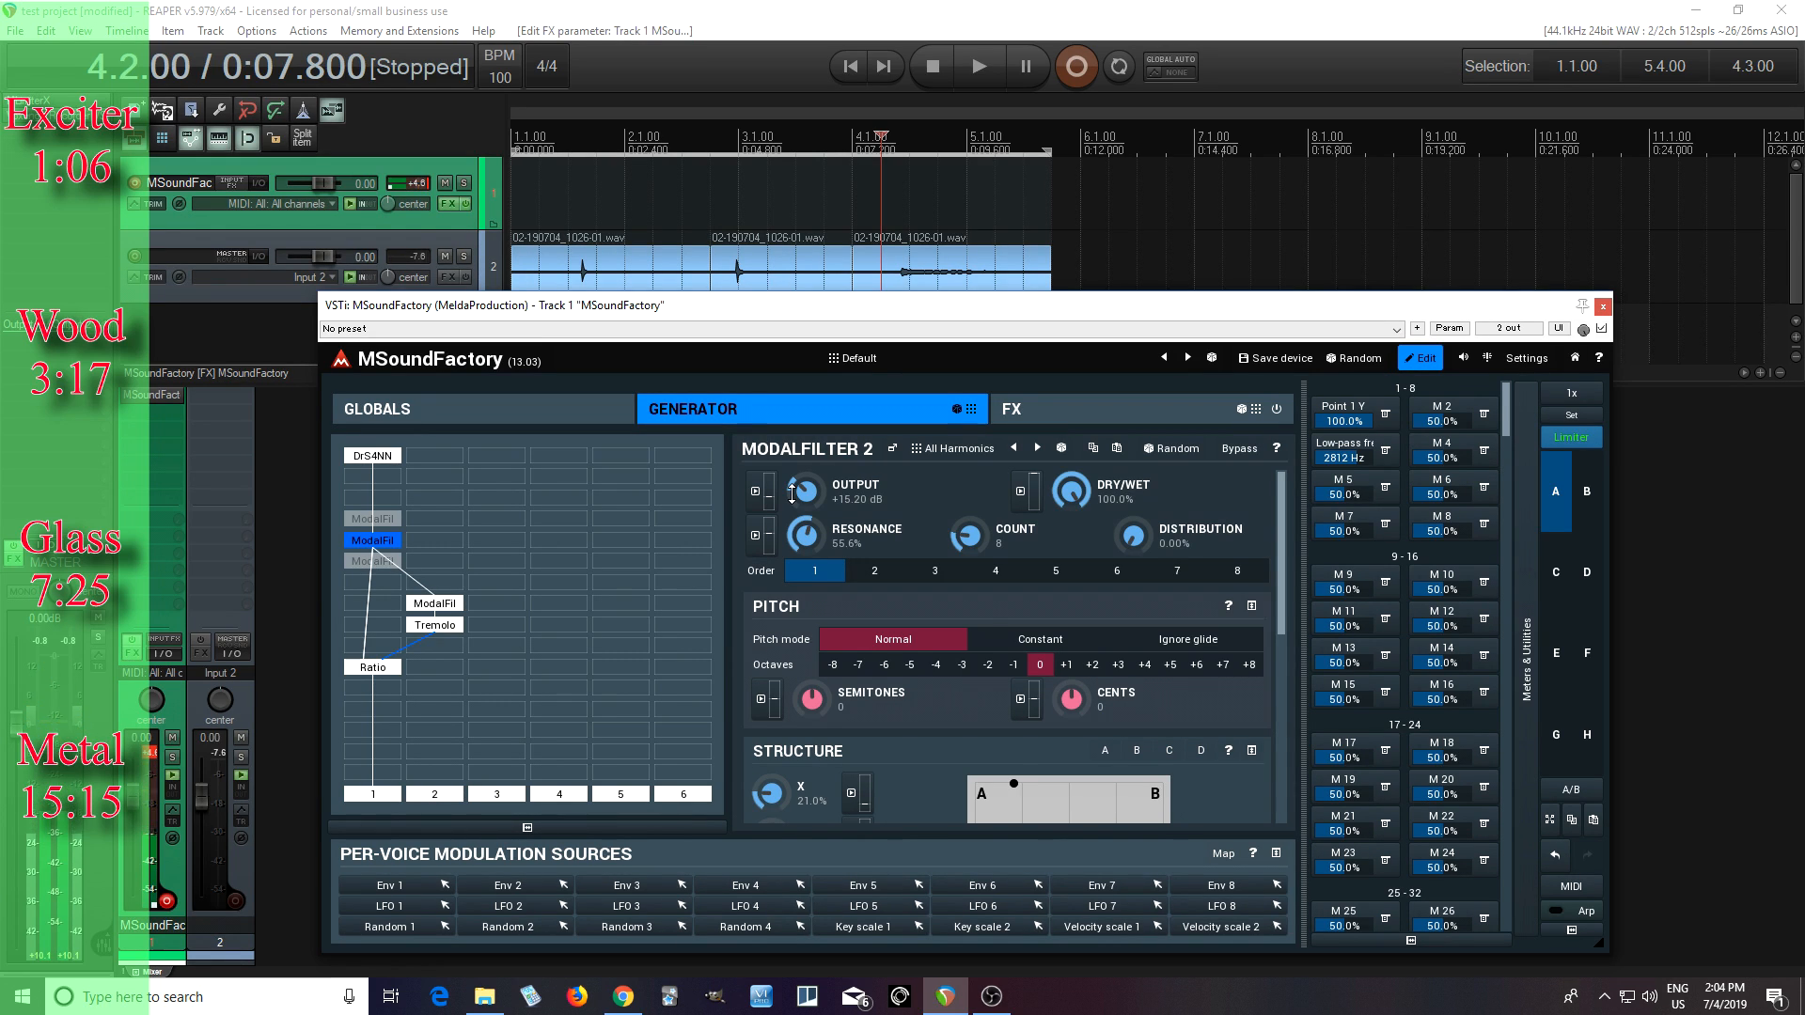
# Disable the Tremolo and switch the first-column resonator from ModalFilter 2 to ModalFilter 1
pyautogui.click(440, 627)
pyautogui.click(376, 542)
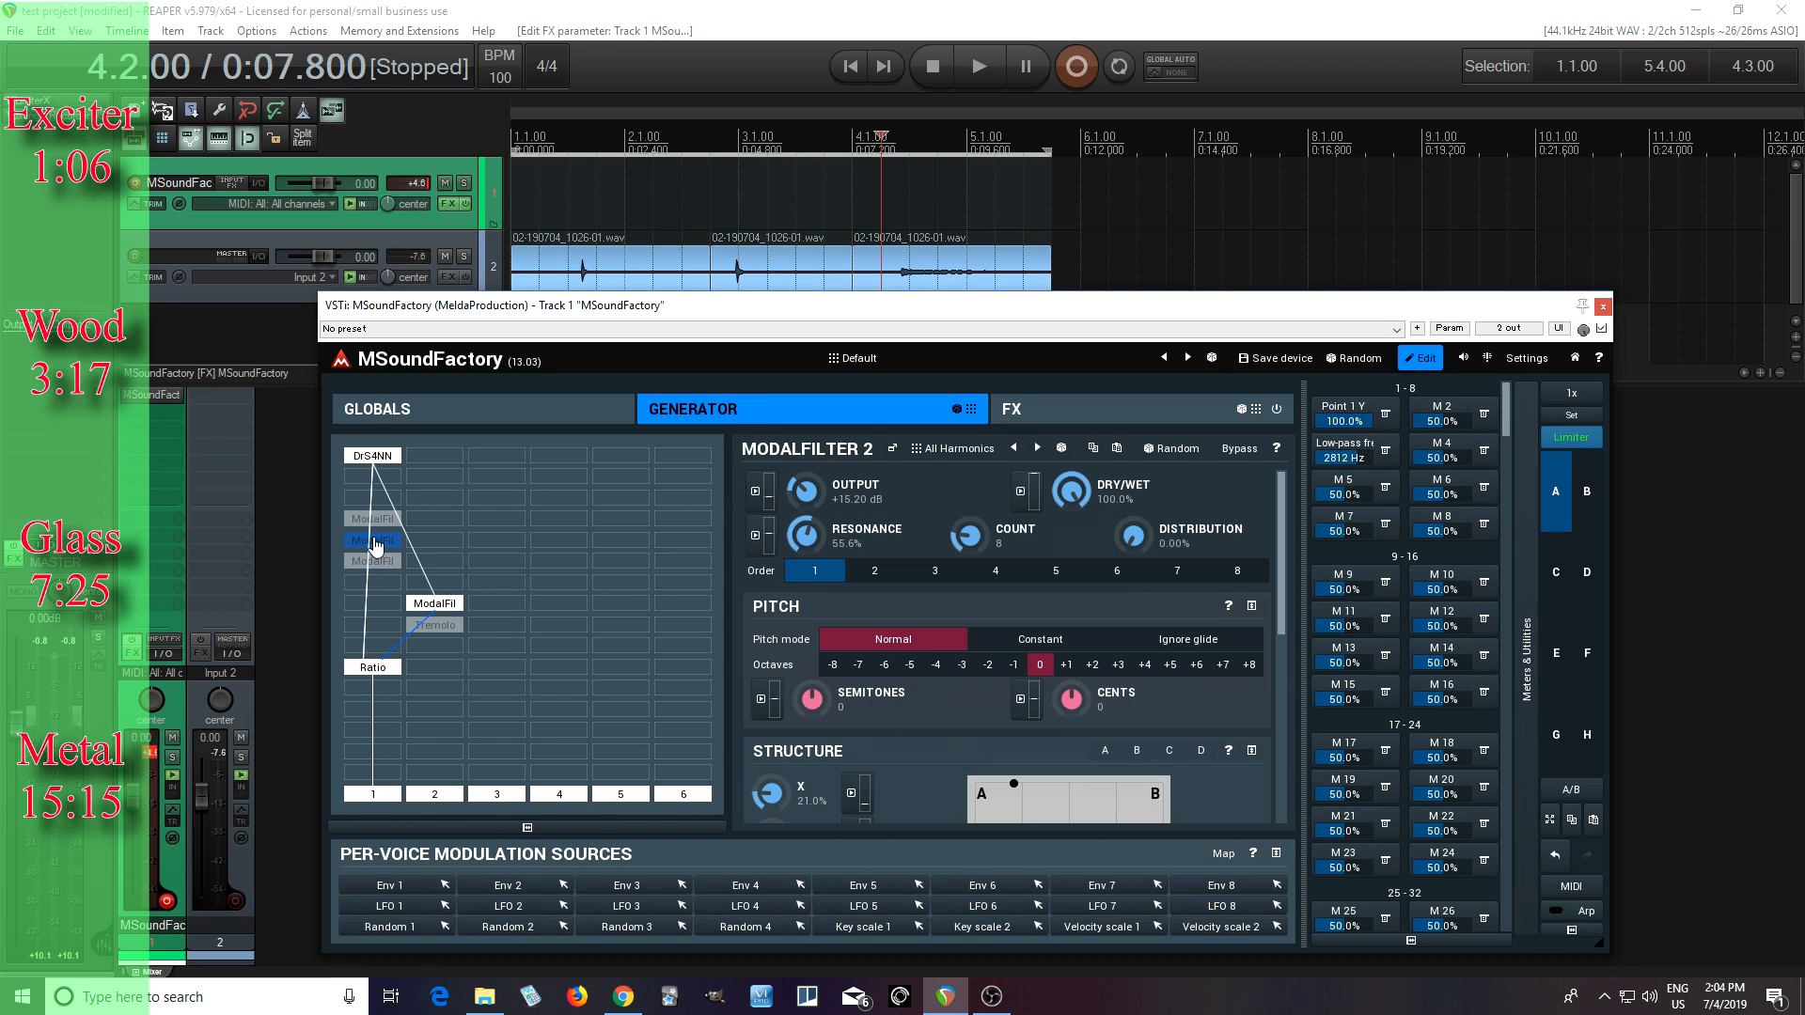
pyautogui.click(372, 519)
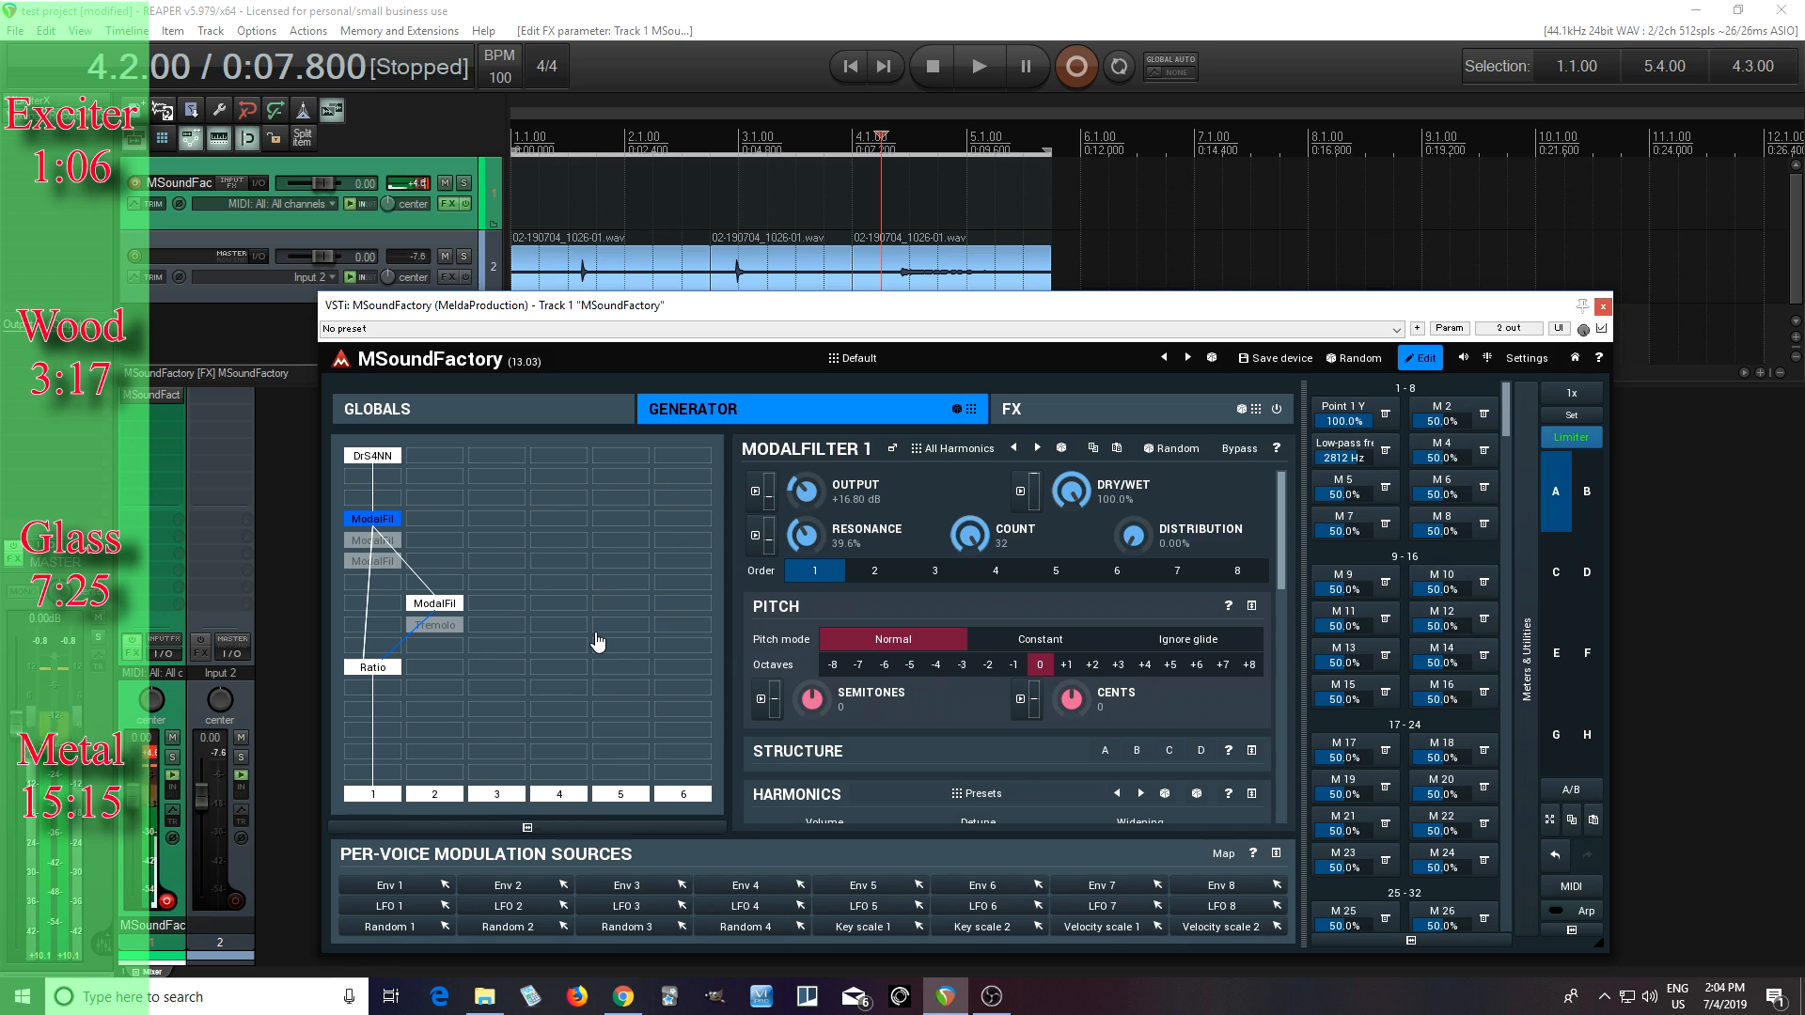
# Set ModalFilter 4's resonance to 42.8% and the Point 1 Y multiparameter to 89.2%
pyautogui.click(430, 604)
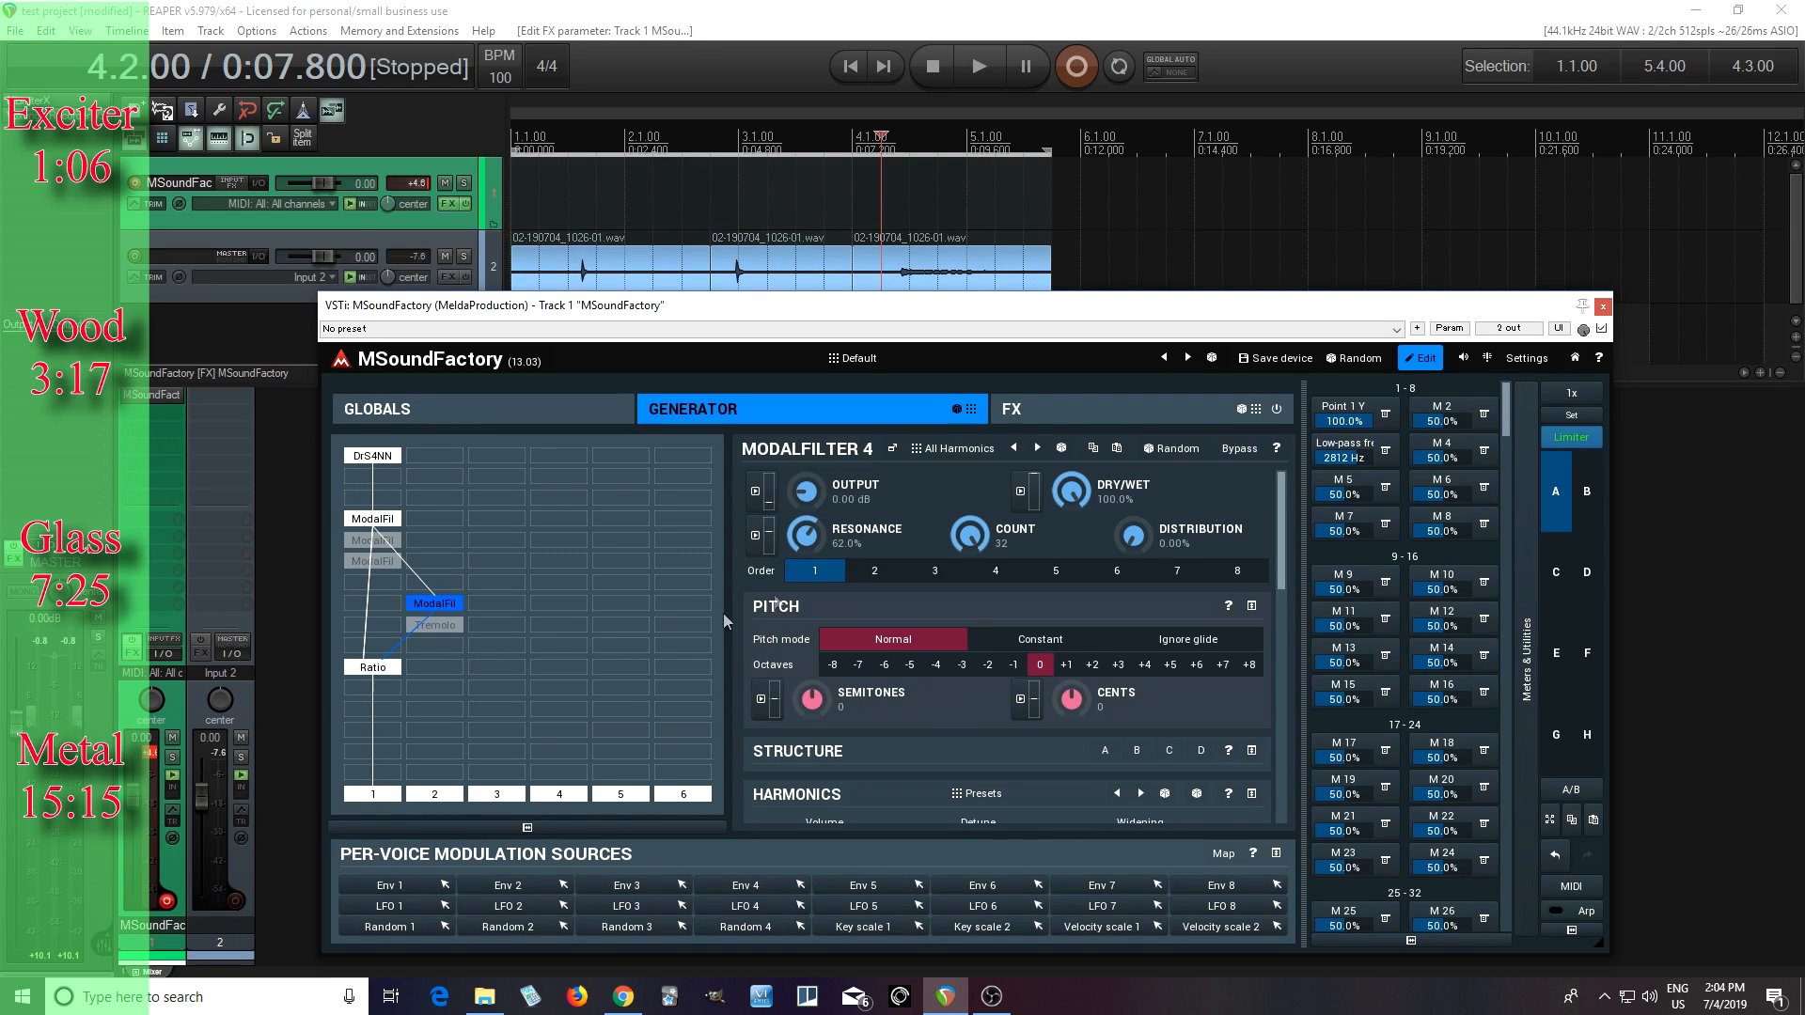
pyautogui.moveTo(812, 525); pyautogui.dragTo(811, 550)
pyautogui.moveTo(1365, 418); pyautogui.dragTo(1365, 437)
# Examine ModalFilter 4's harmonic structure A and the settings for analysing harmonics from a sample
pyautogui.click(1104, 751)
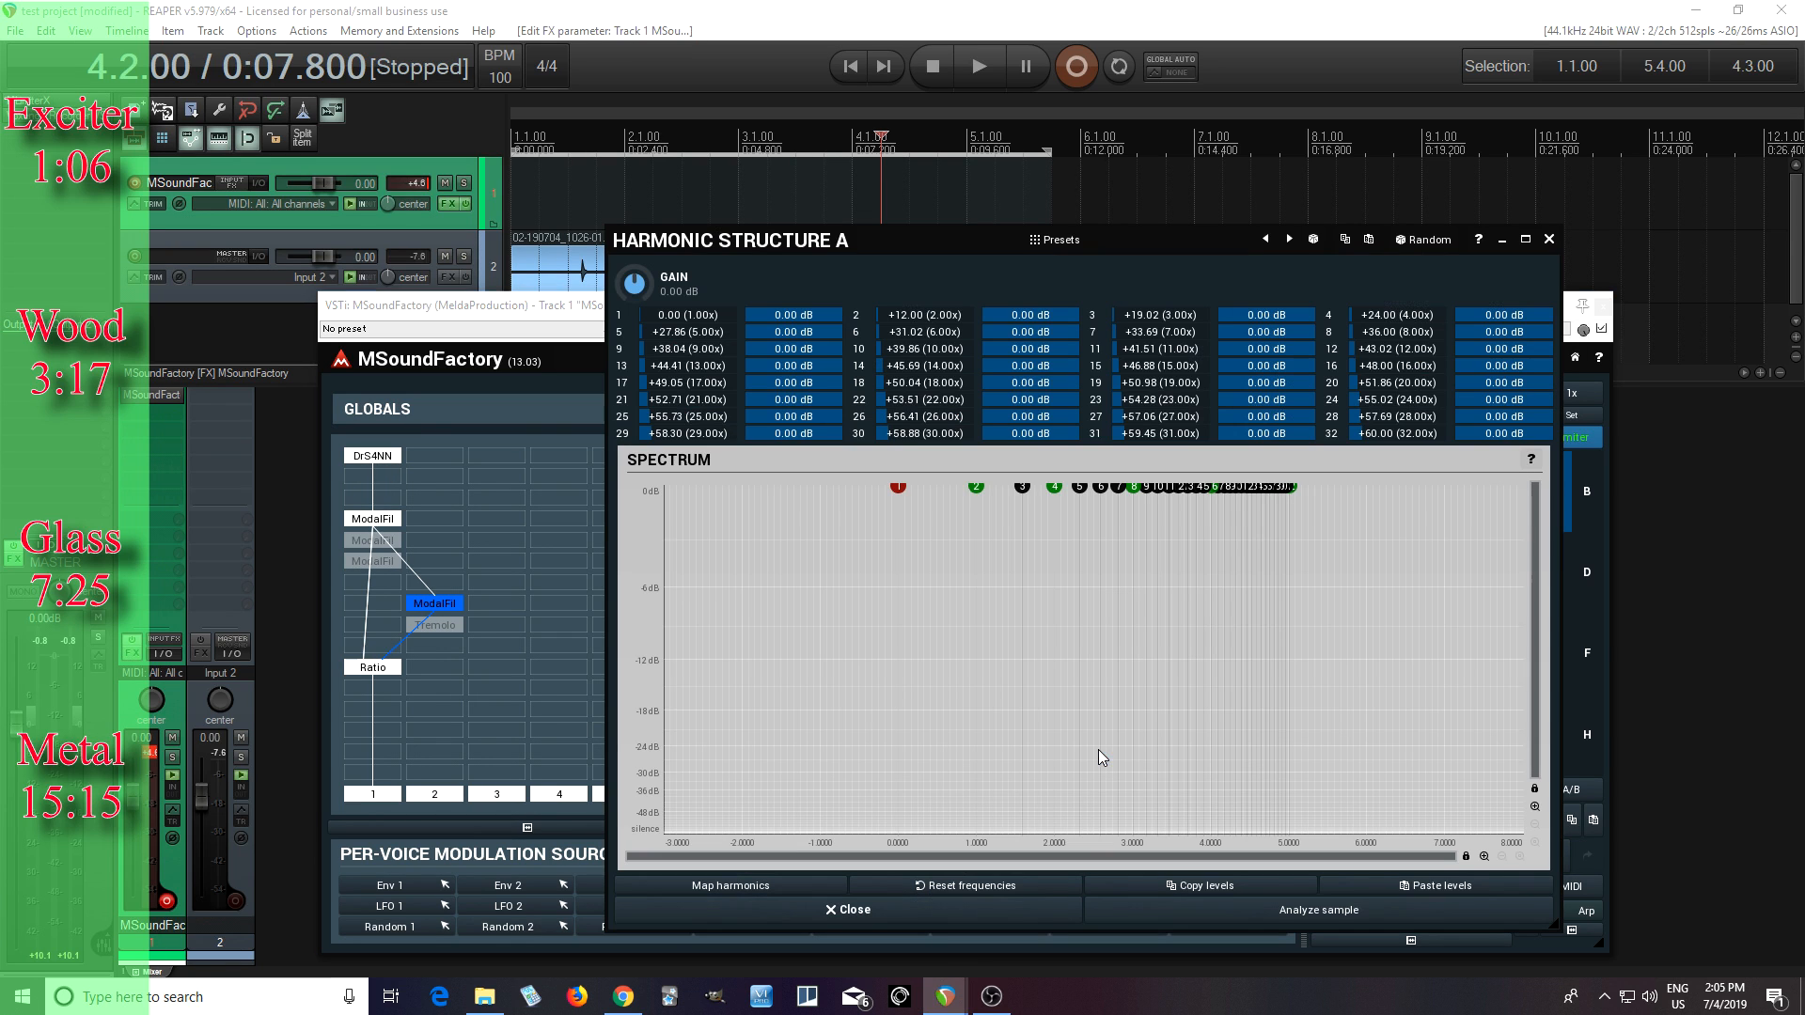
pyautogui.click(1269, 910)
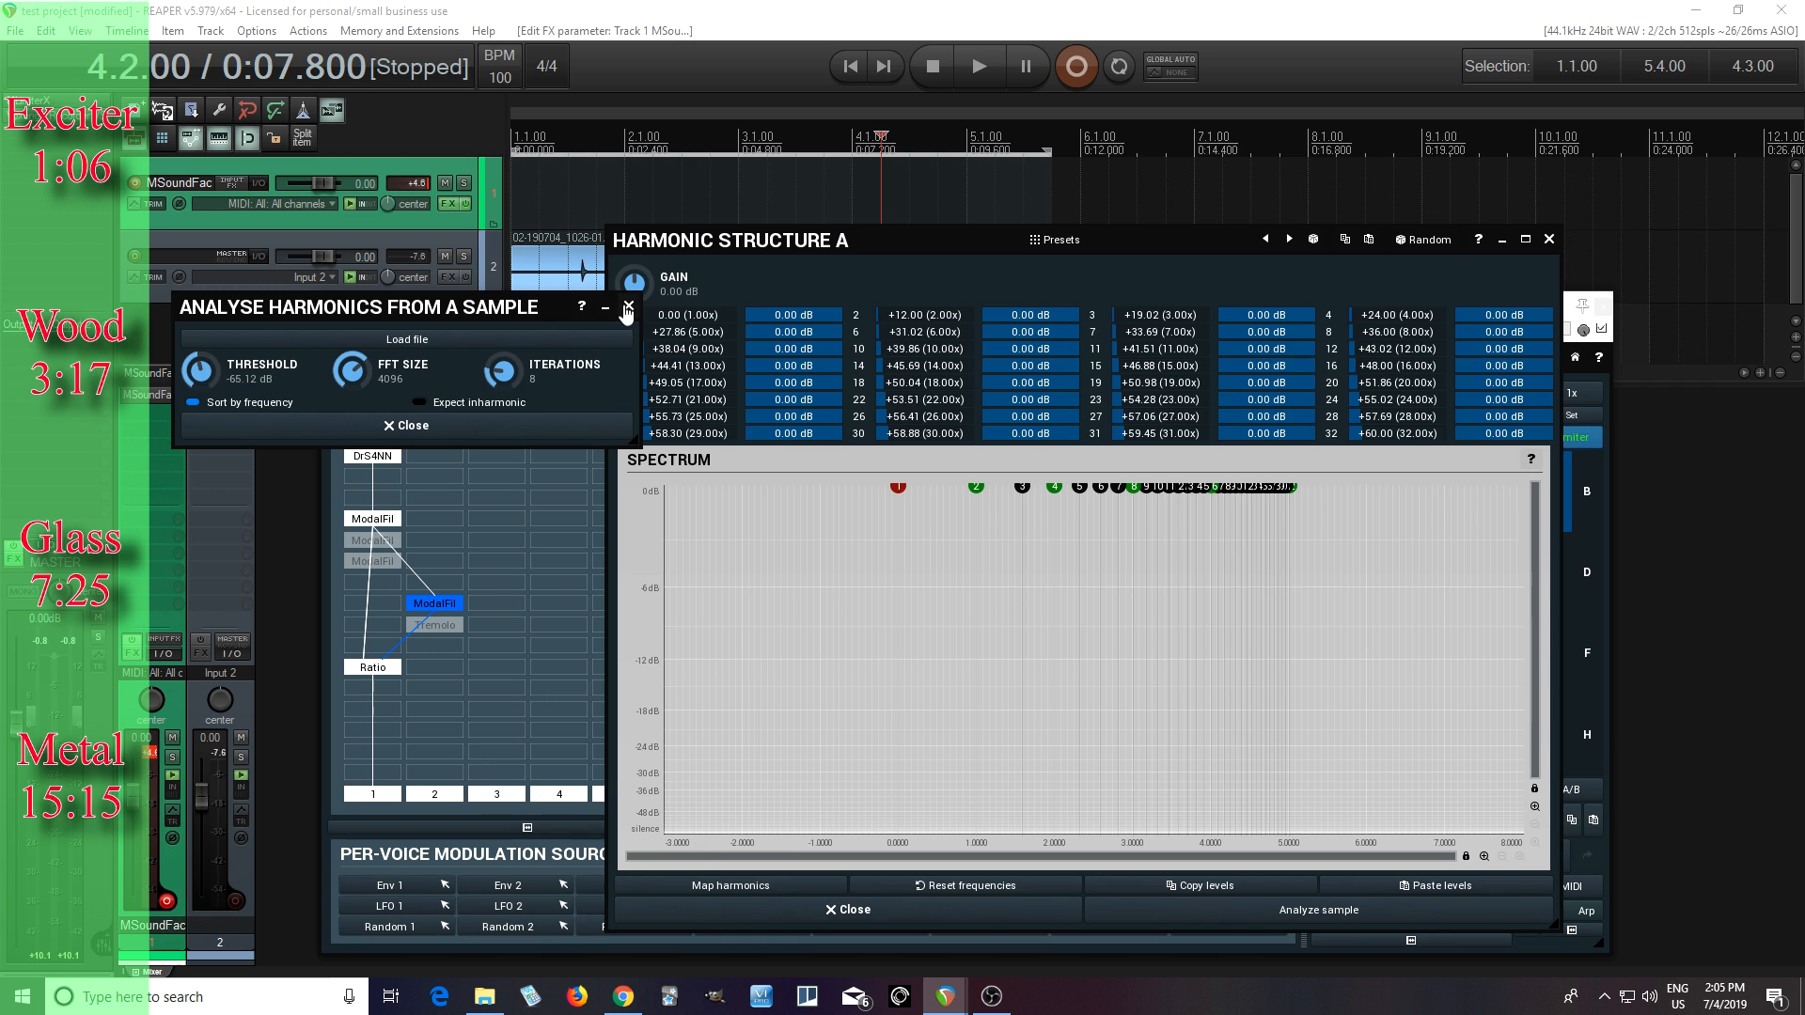
pyautogui.click(628, 307)
pyautogui.click(1550, 241)
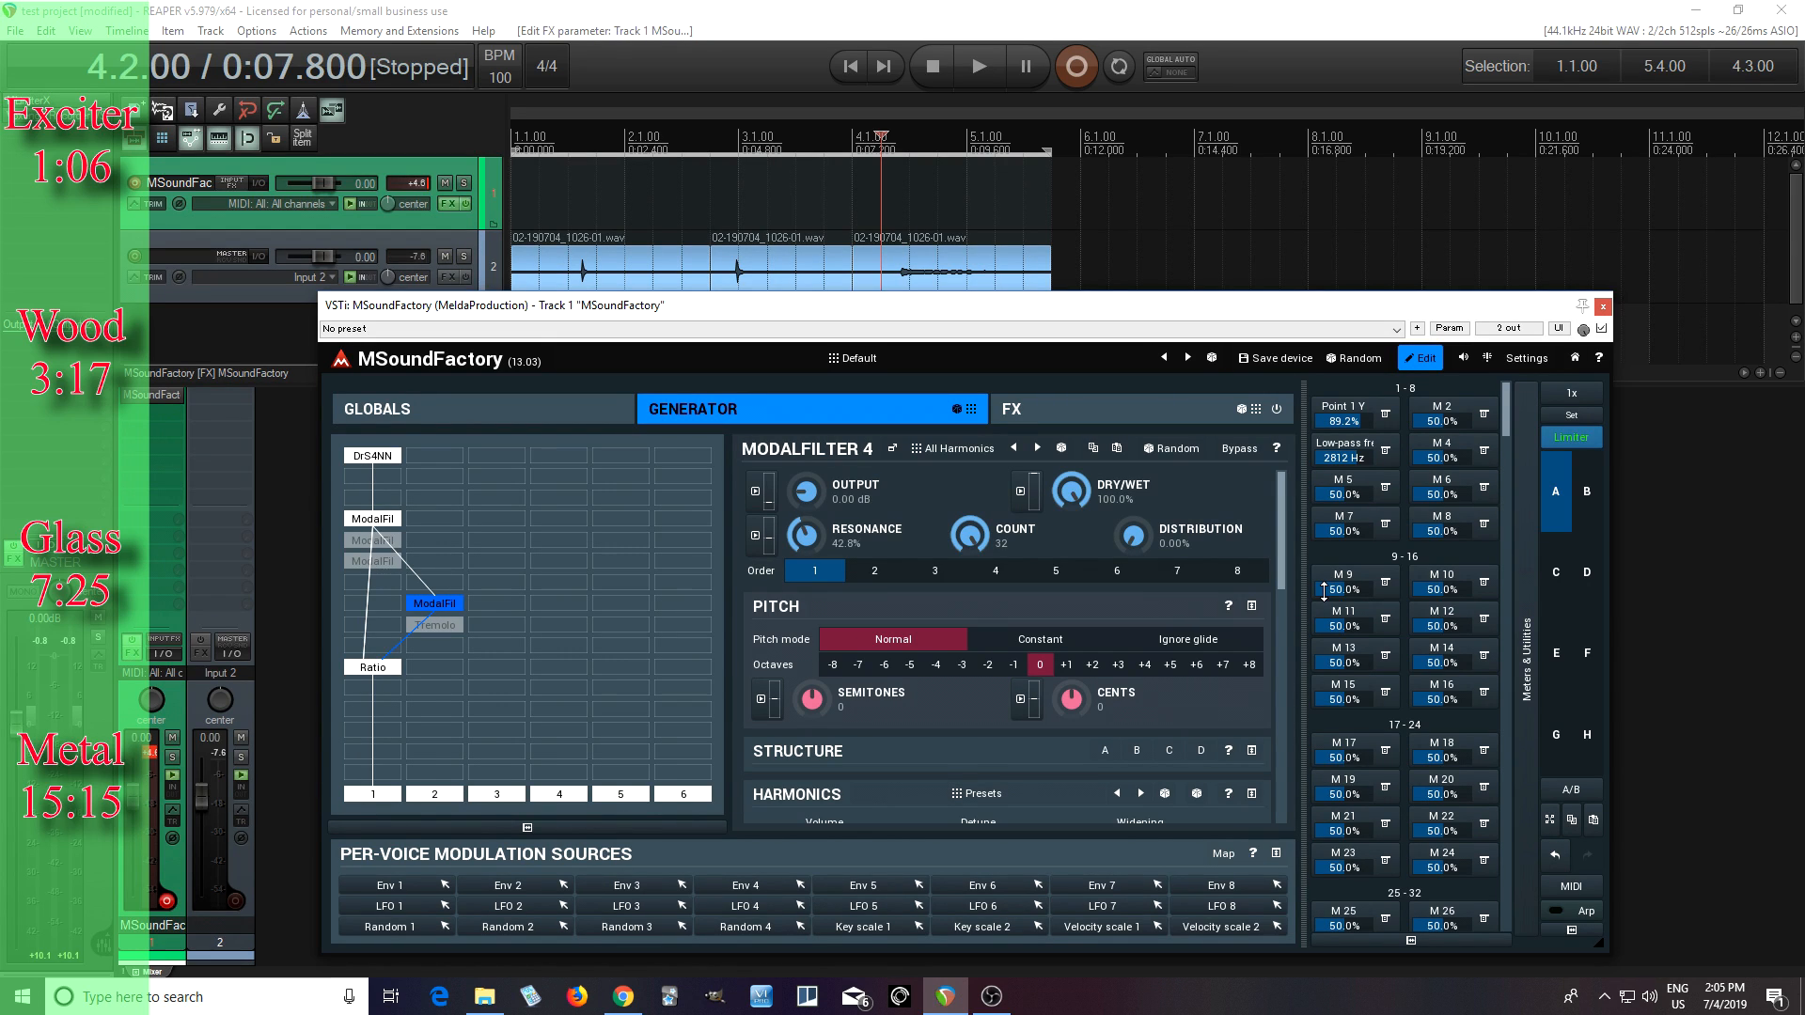
# Enable ModalFilter 4's structure morphing and place its point at X 55.5% and Y 52.0%
pyautogui.click(1251, 751)
pyautogui.click(893, 450)
pyautogui.moveTo(696, 524); pyautogui.dragTo(798, 634)
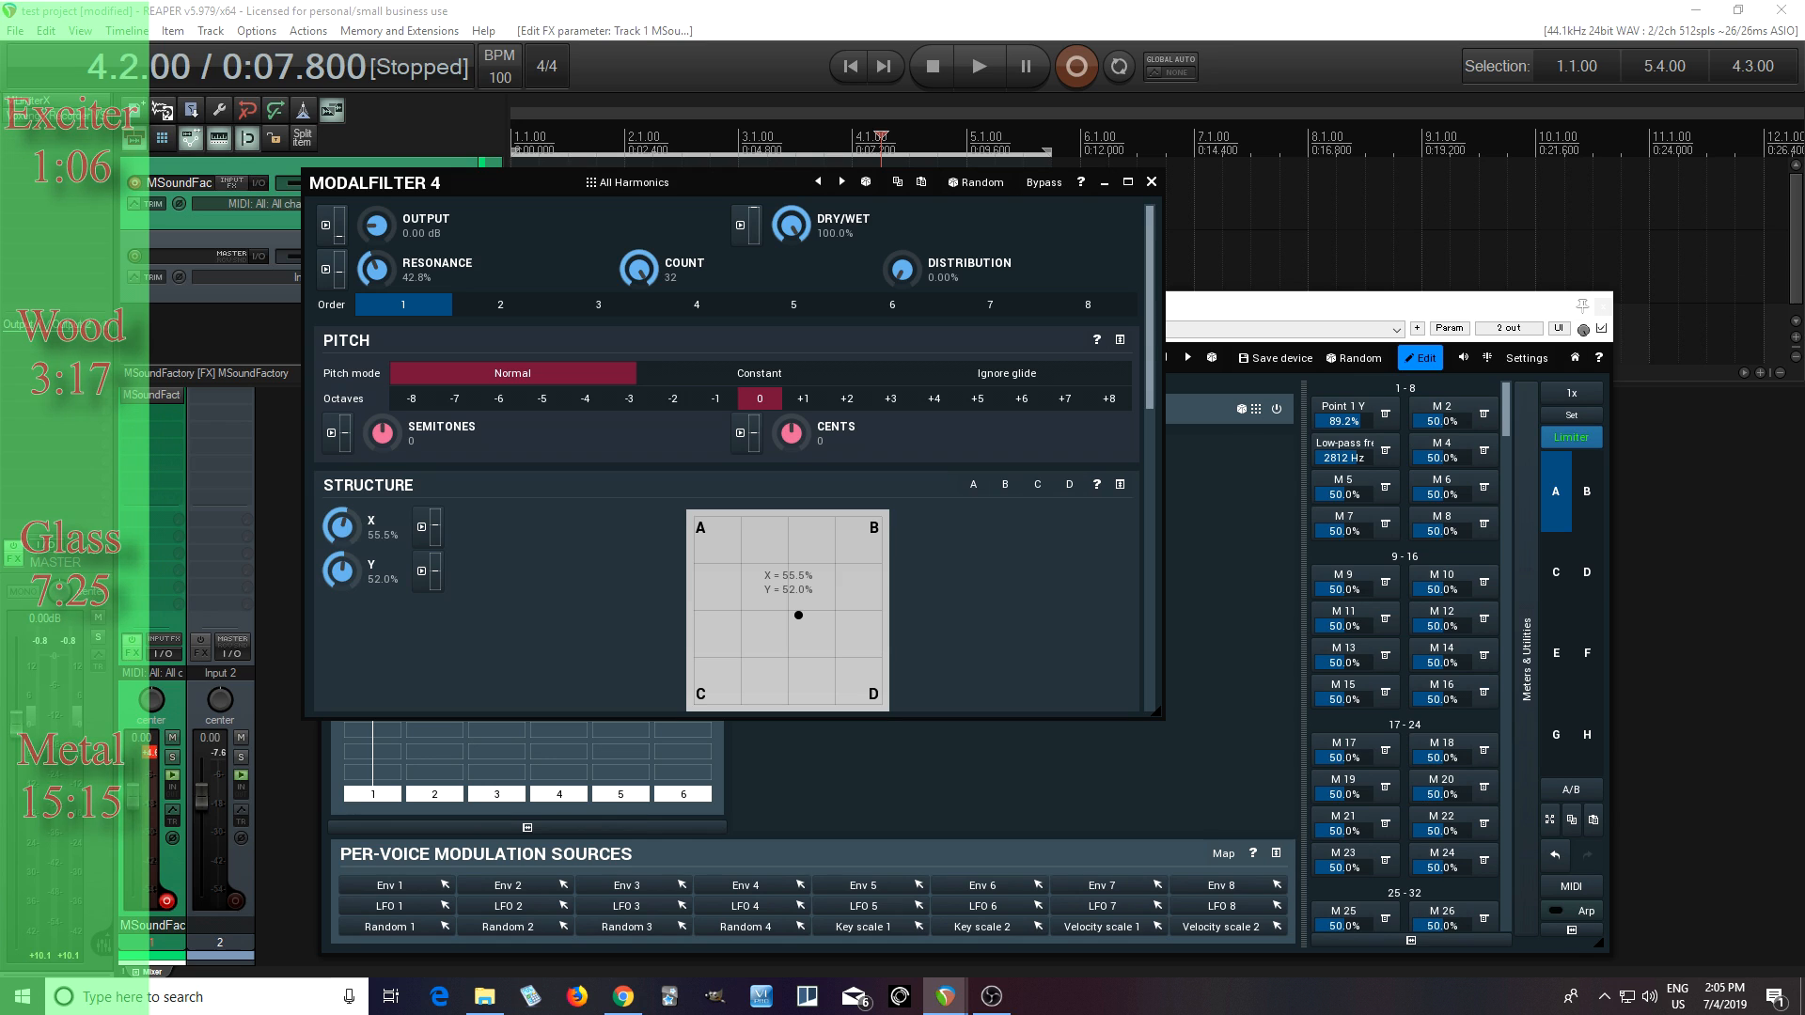
pyautogui.click(1151, 182)
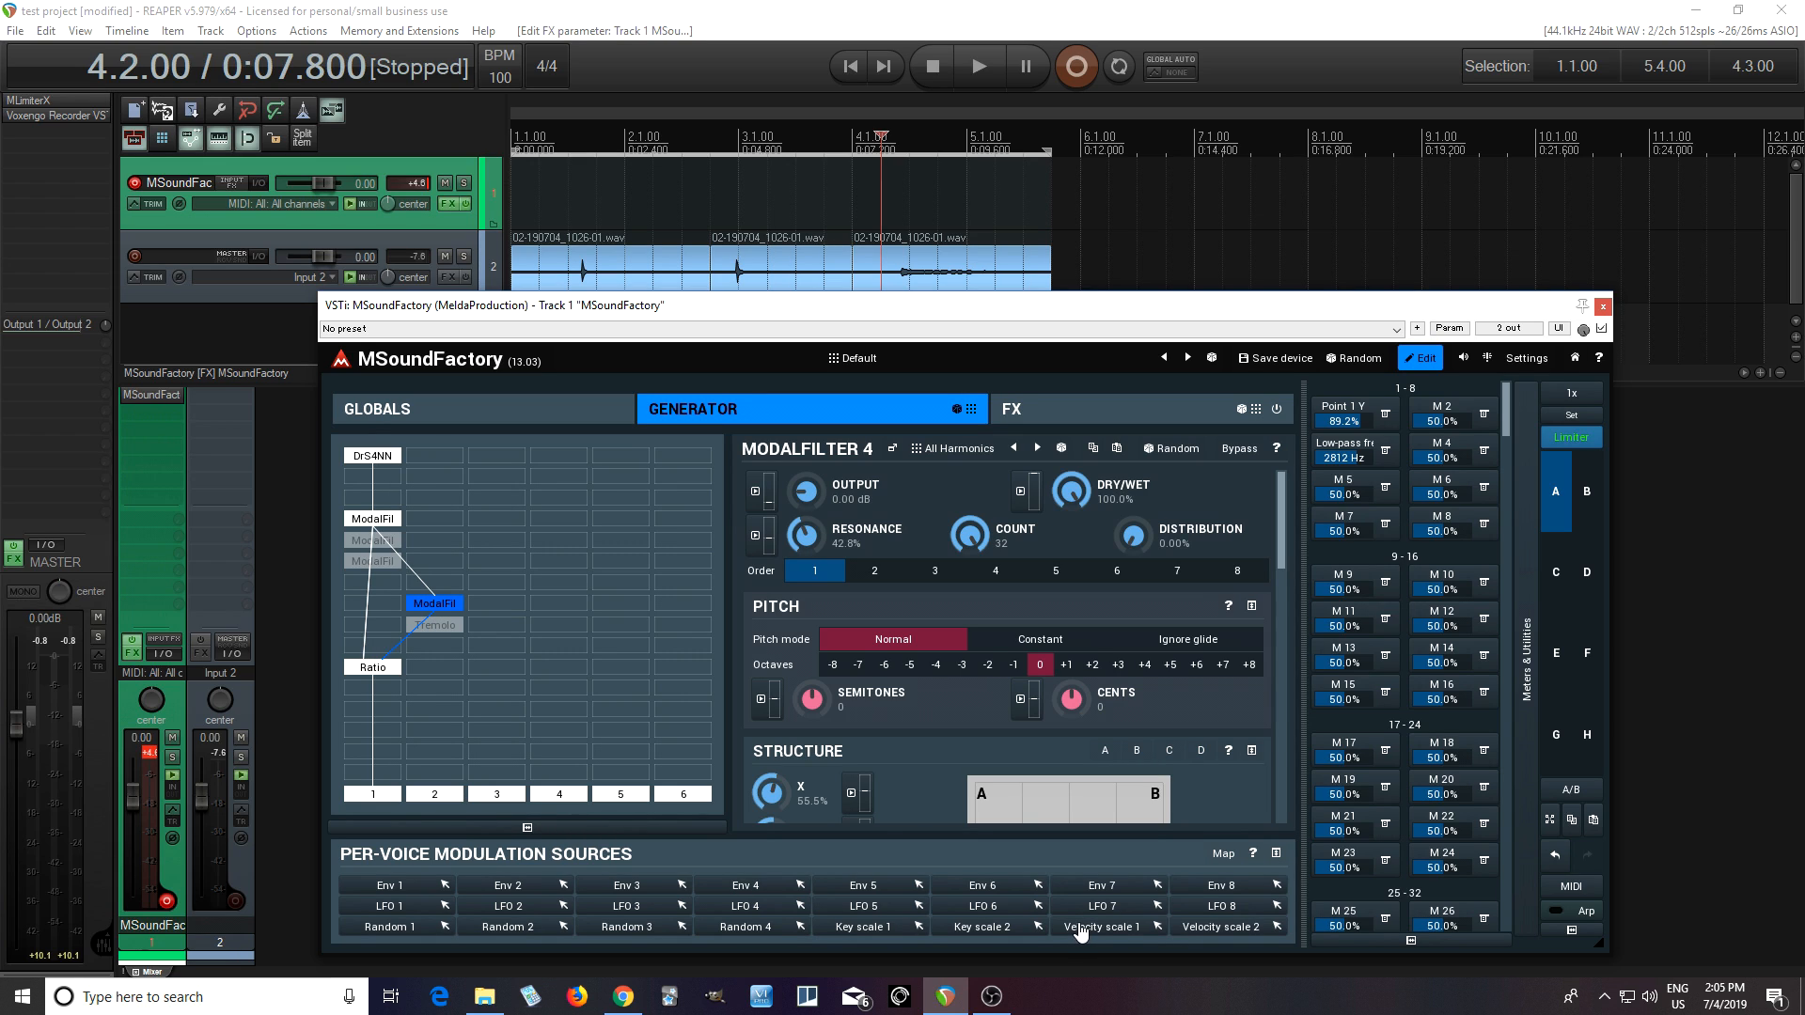
pyautogui.moveTo(993, 997)
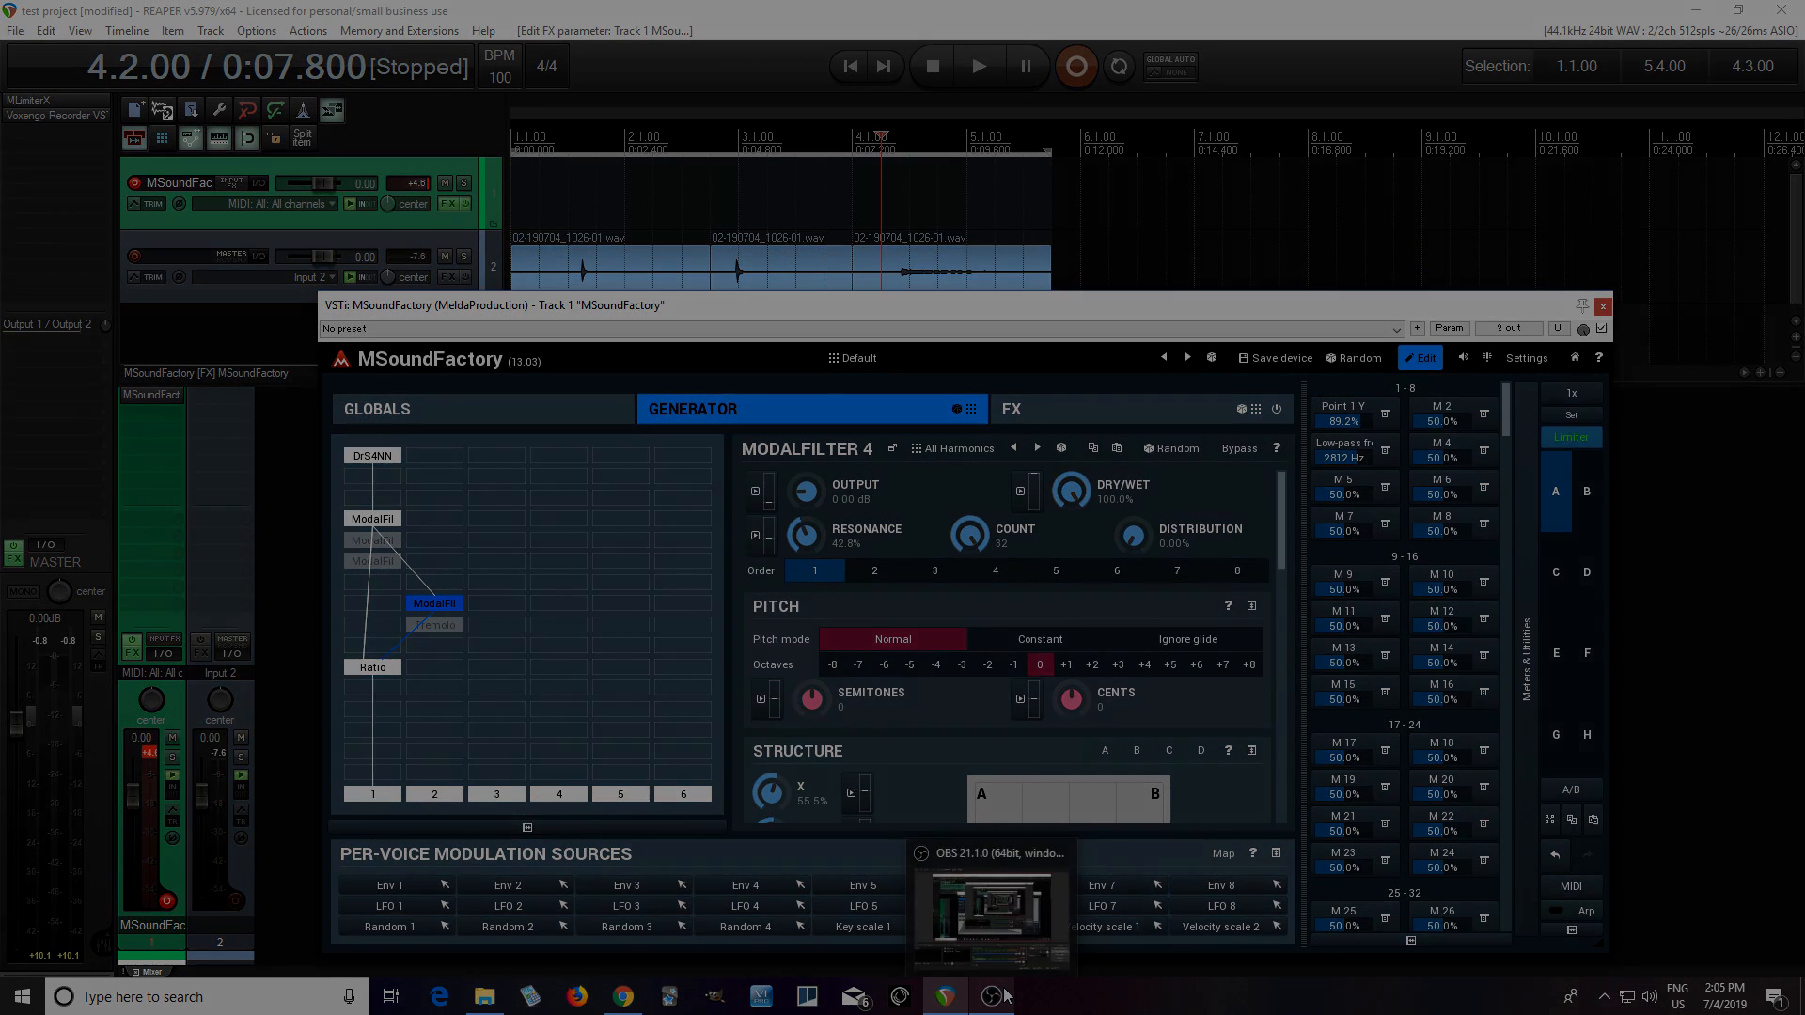